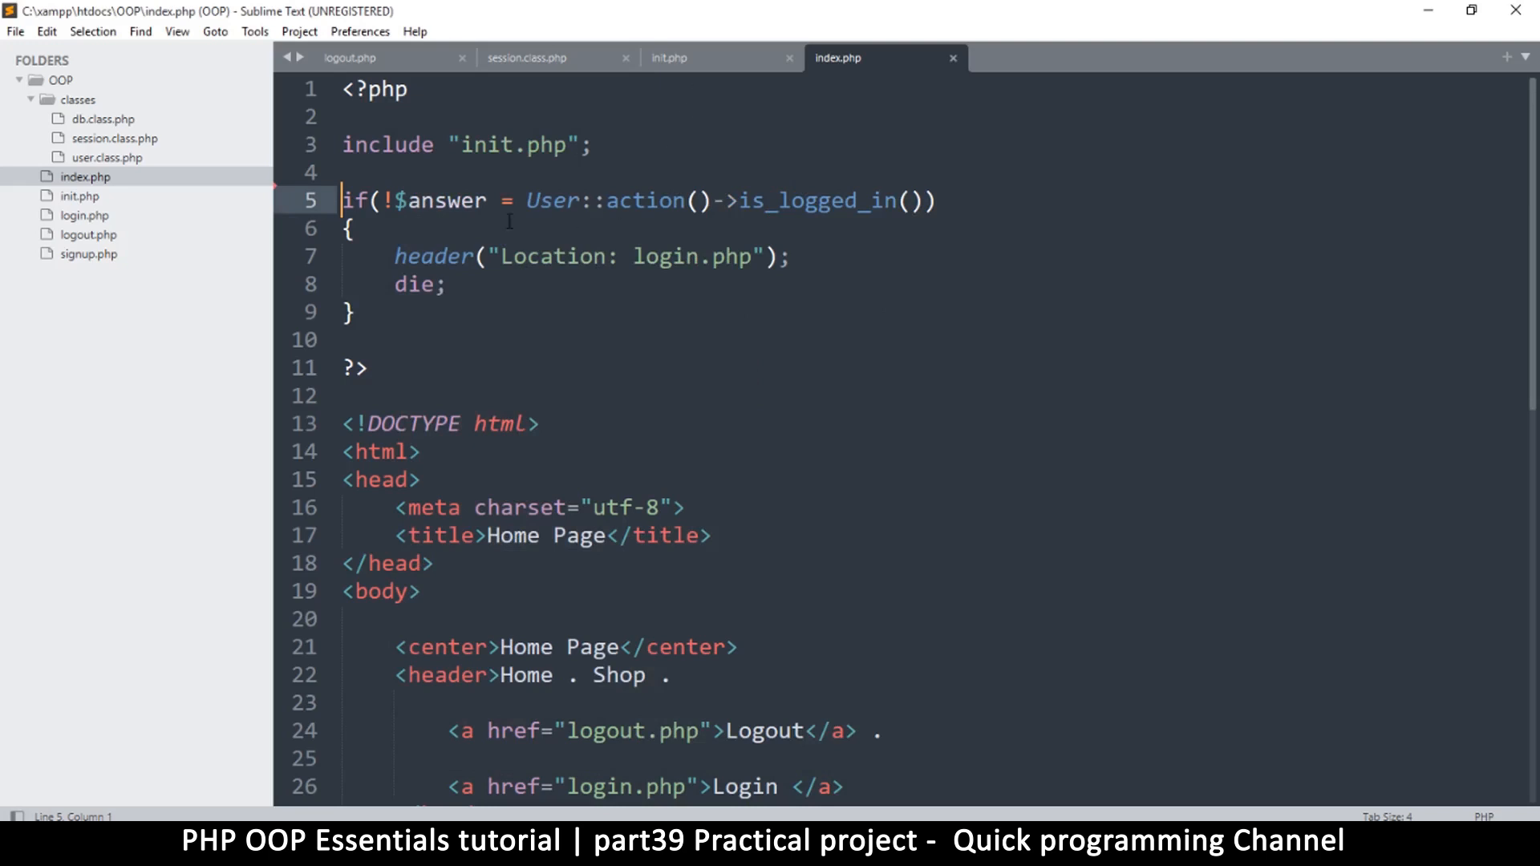
Review the login redirect block in index.php, then move to init.php's session_start line
left_click_drag(345, 200, 547, 280)
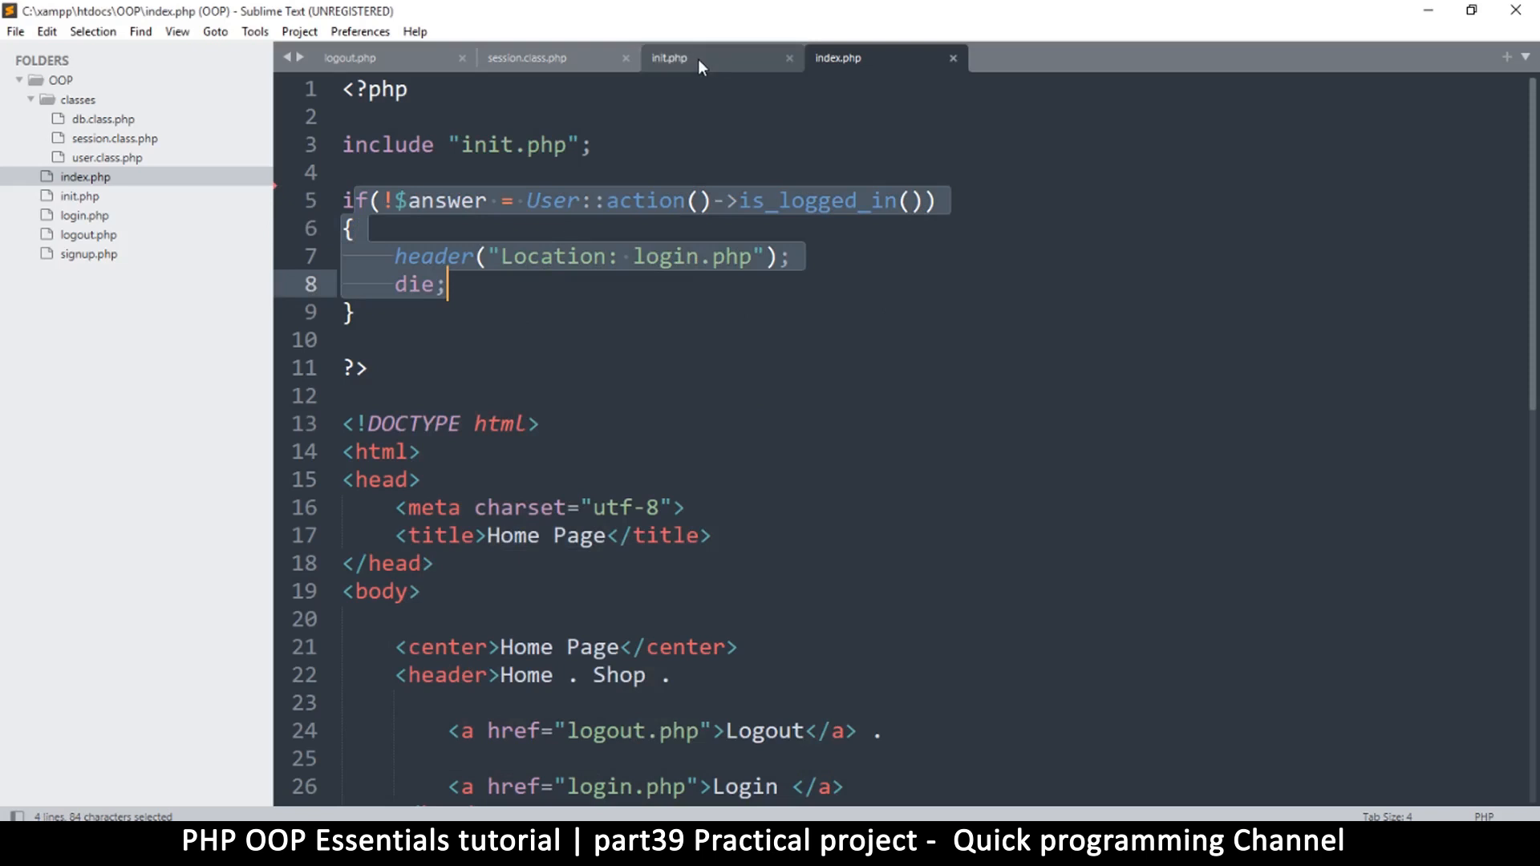
left_click(626, 202)
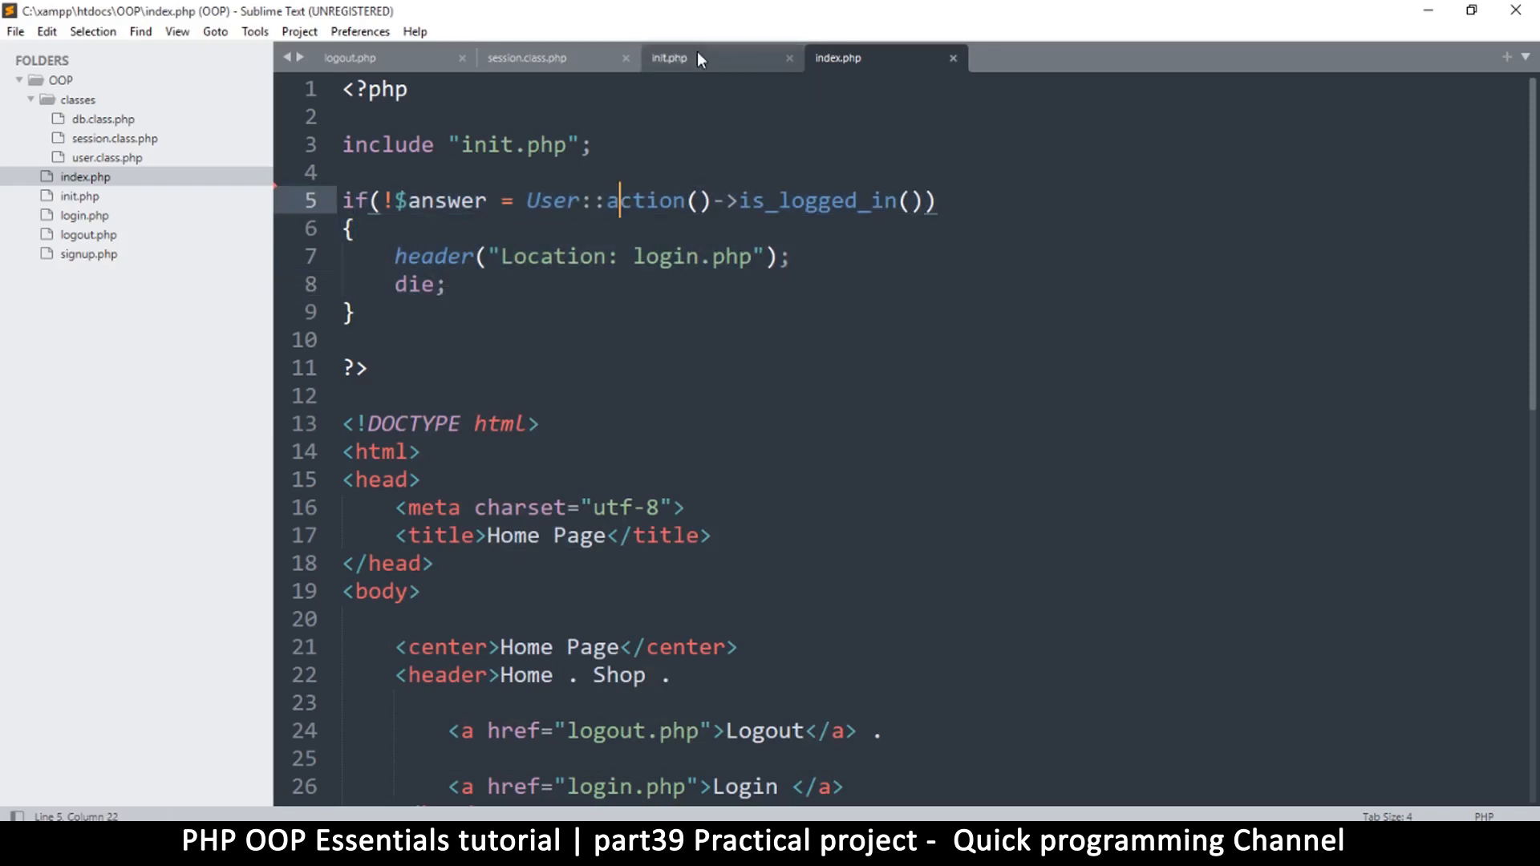
left_click(697, 57)
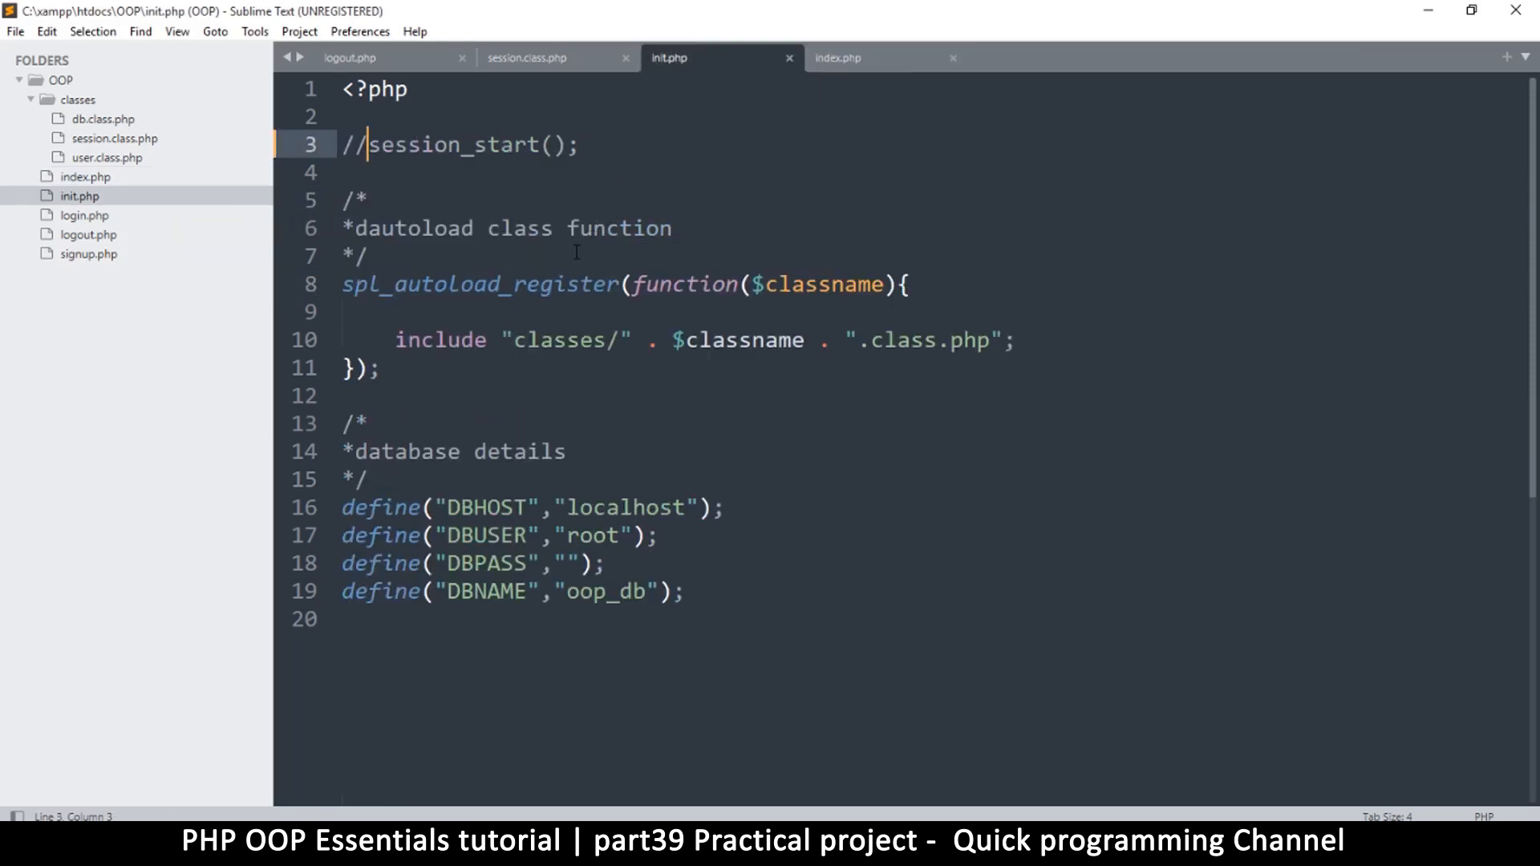
key("Left")
left_click_drag(409, 144, 582, 145)
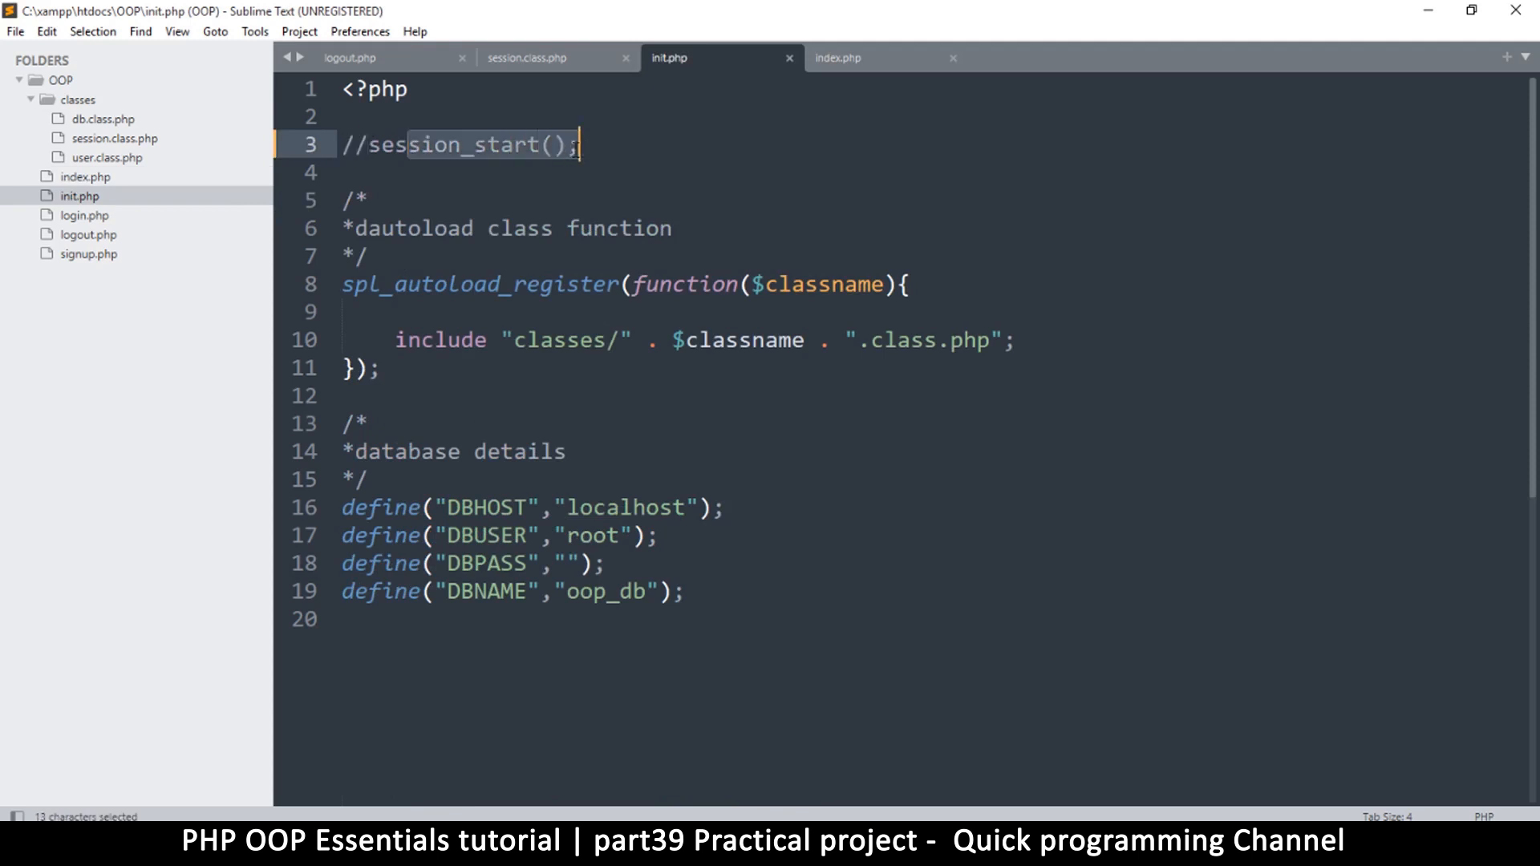
Inspect the commented-out //session_start(); call on line 3 of init.php
left_click(611, 143)
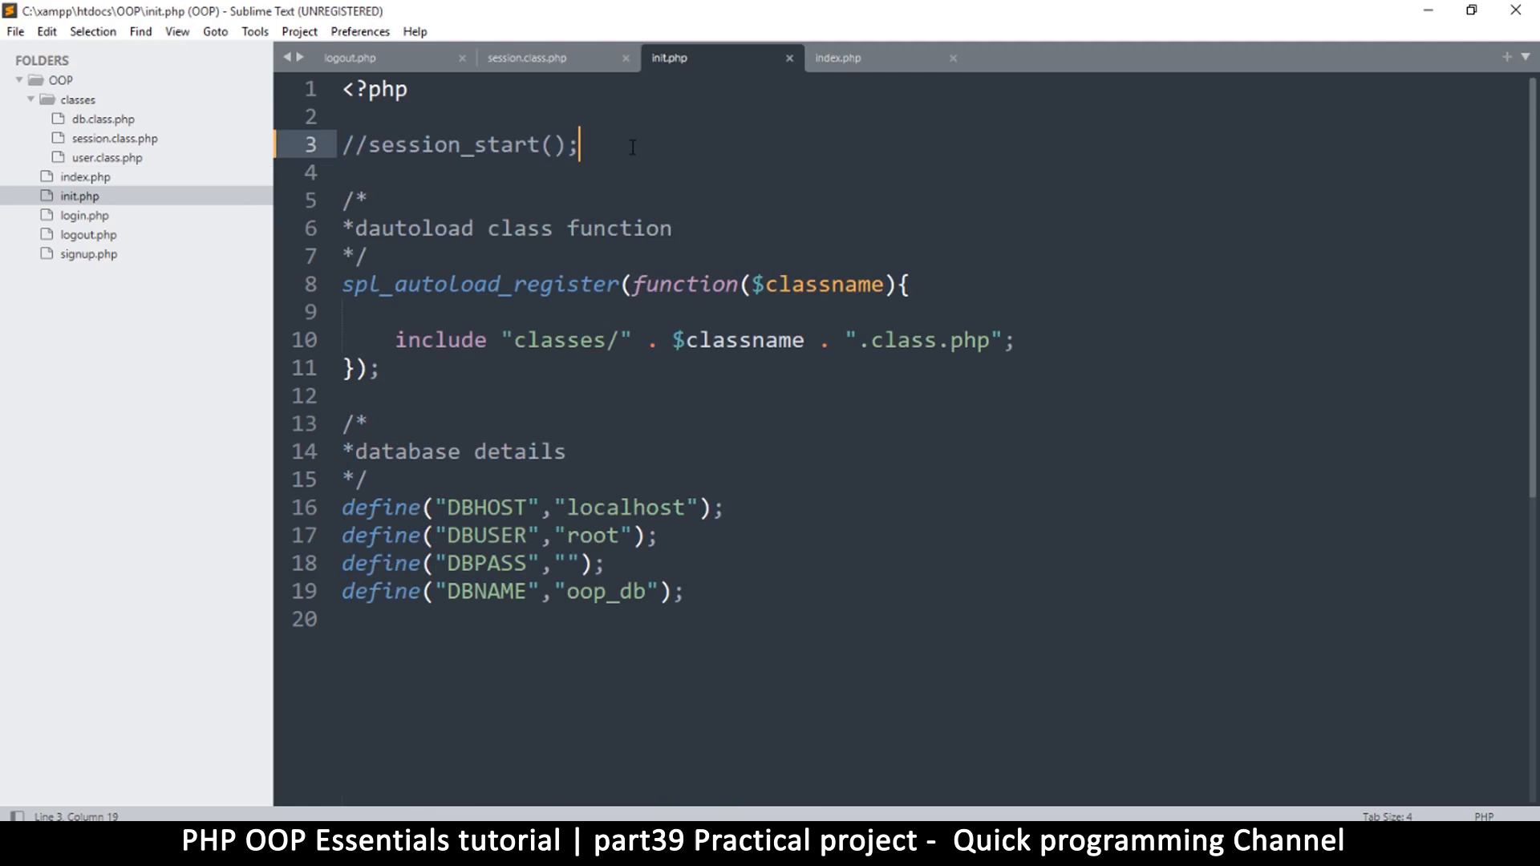
left_click_drag(582, 146, 341, 144)
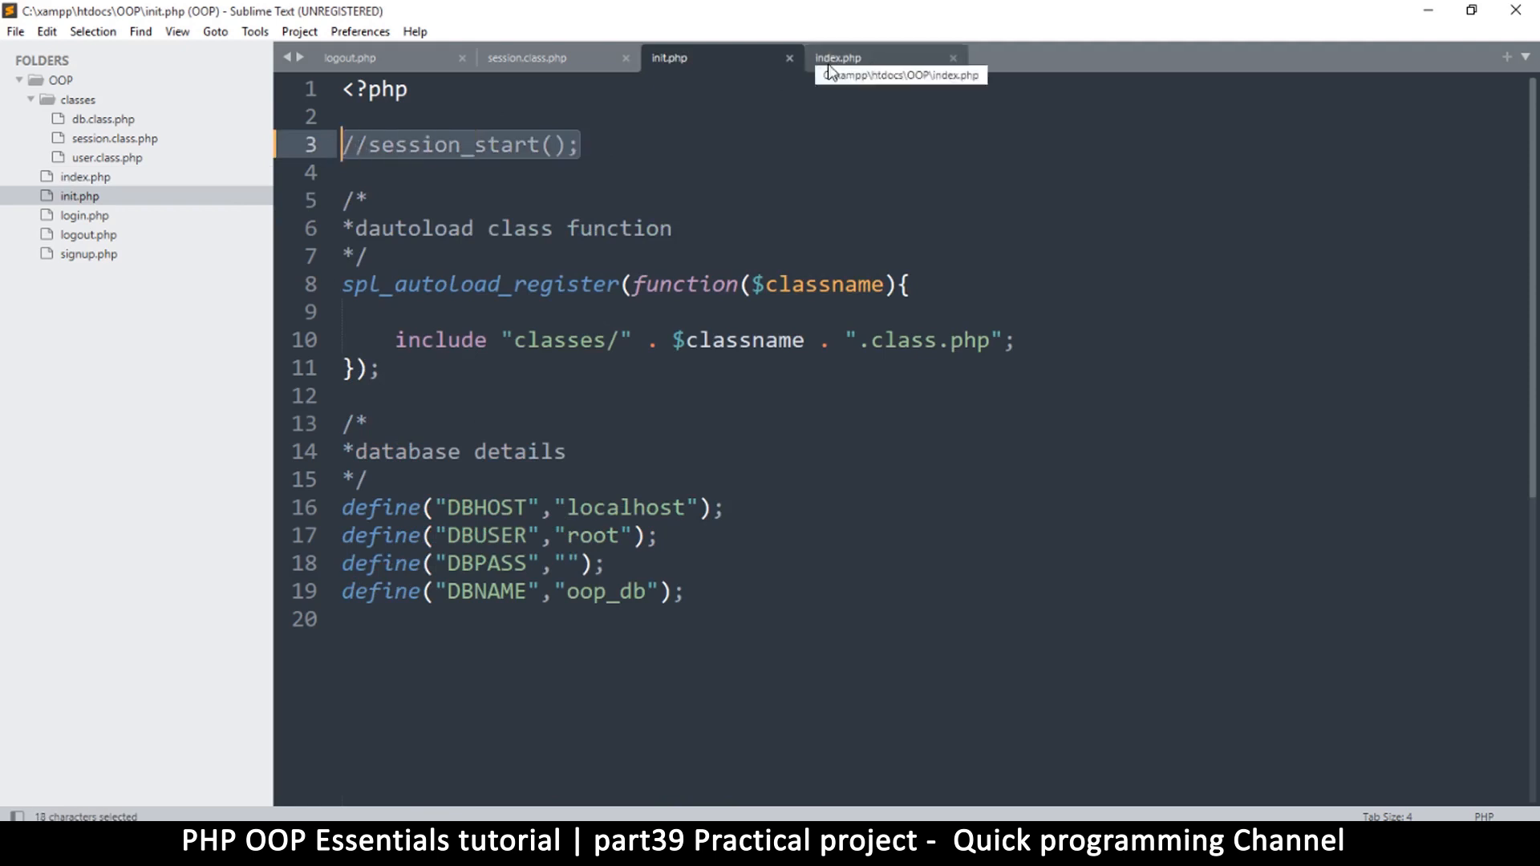
left_click(397, 145)
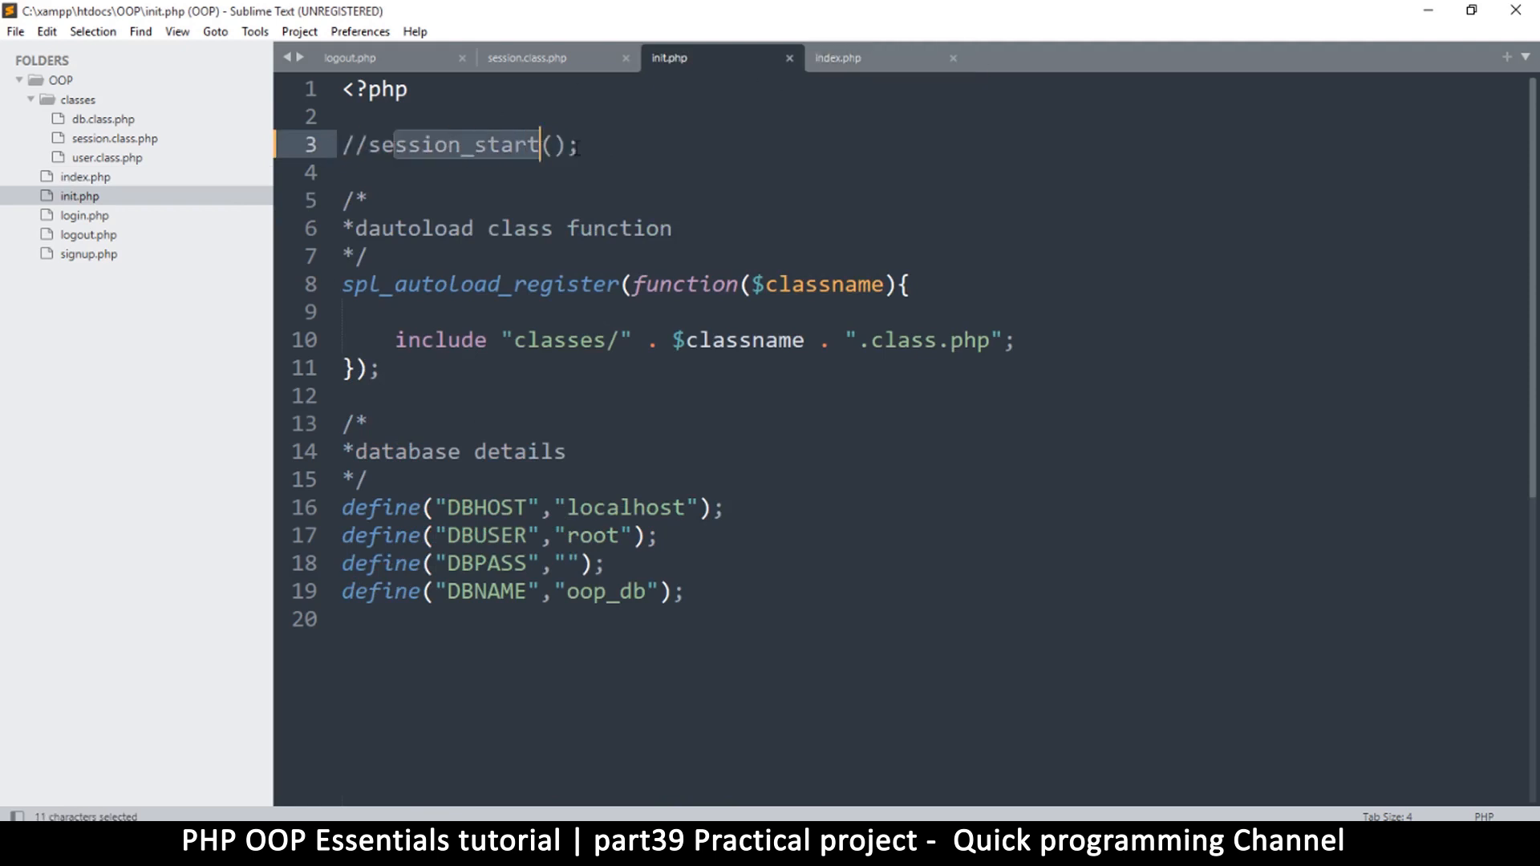
left_click_drag(397, 144, 582, 144)
left_click(624, 180)
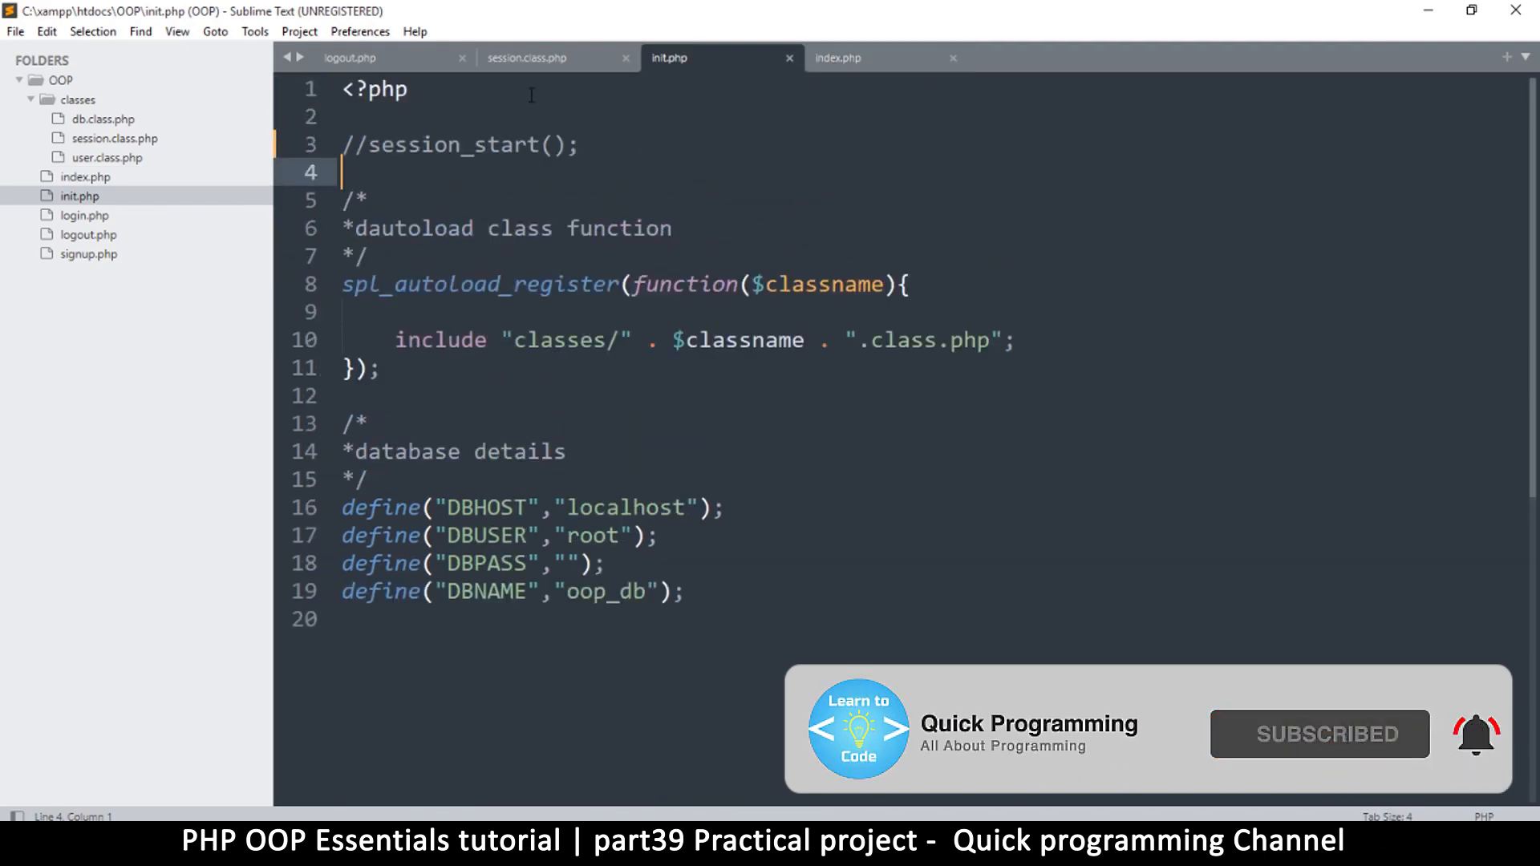
Open login.php from the sidebar for editing
left_click(93, 220)
double_click(97, 222)
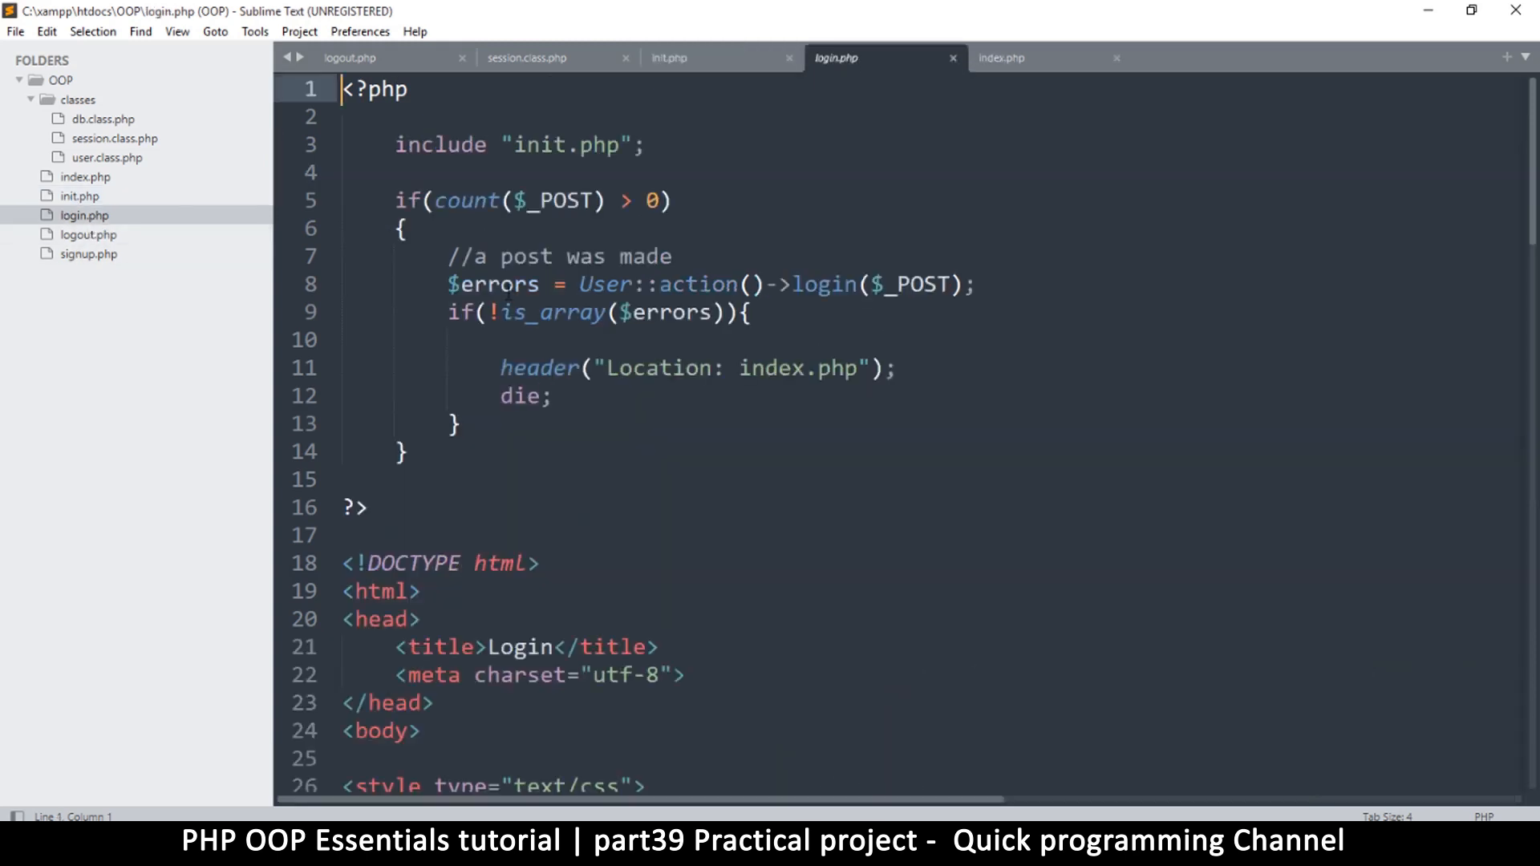
scroll(843, 434, "down", 3)
scroll(842, 433, "down", 3)
scroll(842, 433, "down", 3)
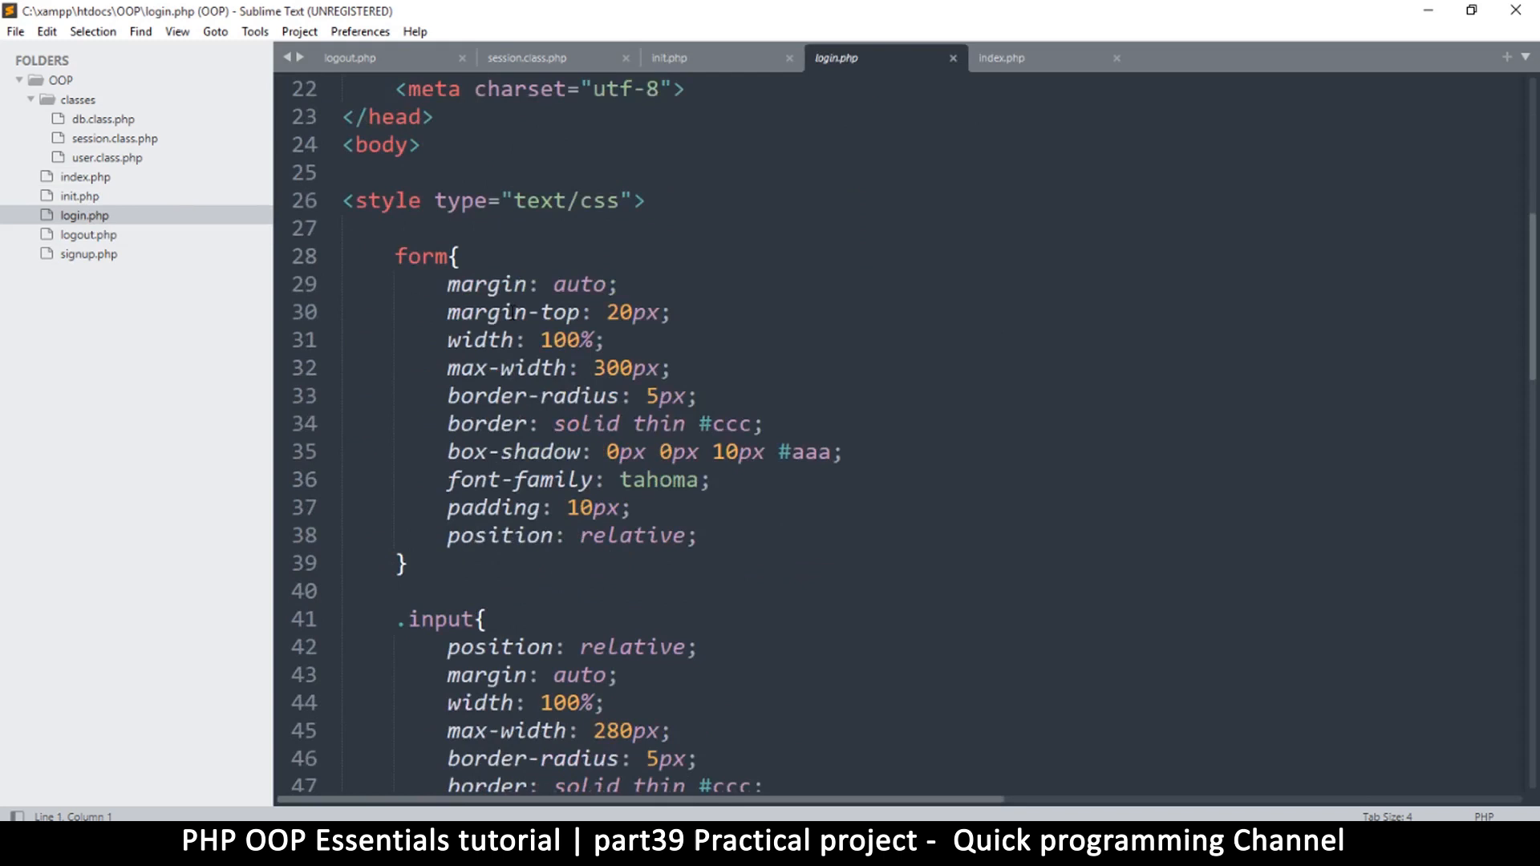
scroll(843, 433, "down", 2)
scroll(842, 433, "up", 5)
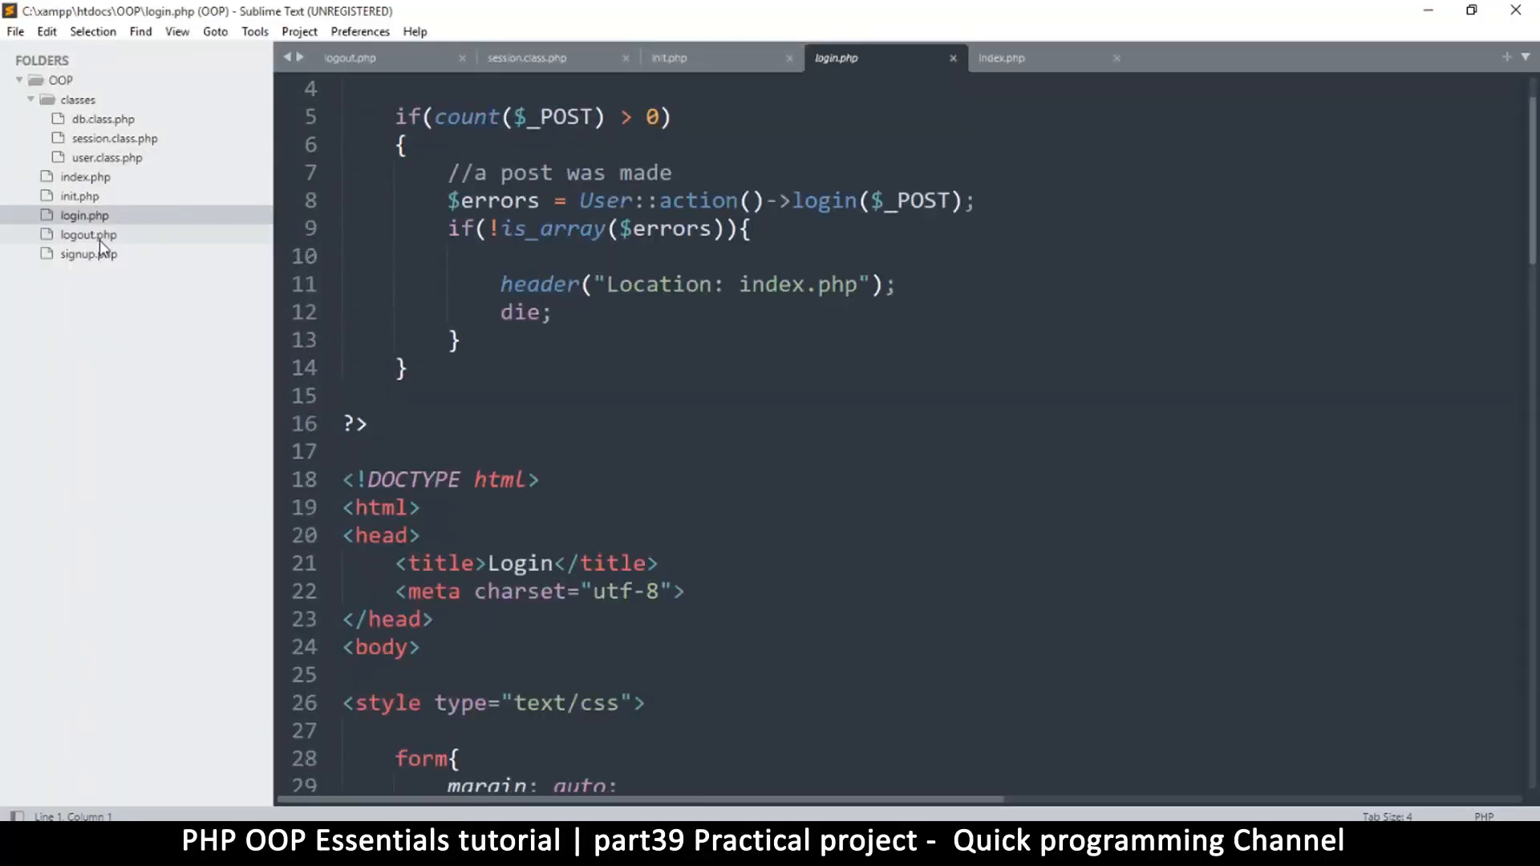
Add $ses = new Session(); below the init.php include in logout.php and save
left_click(99, 239)
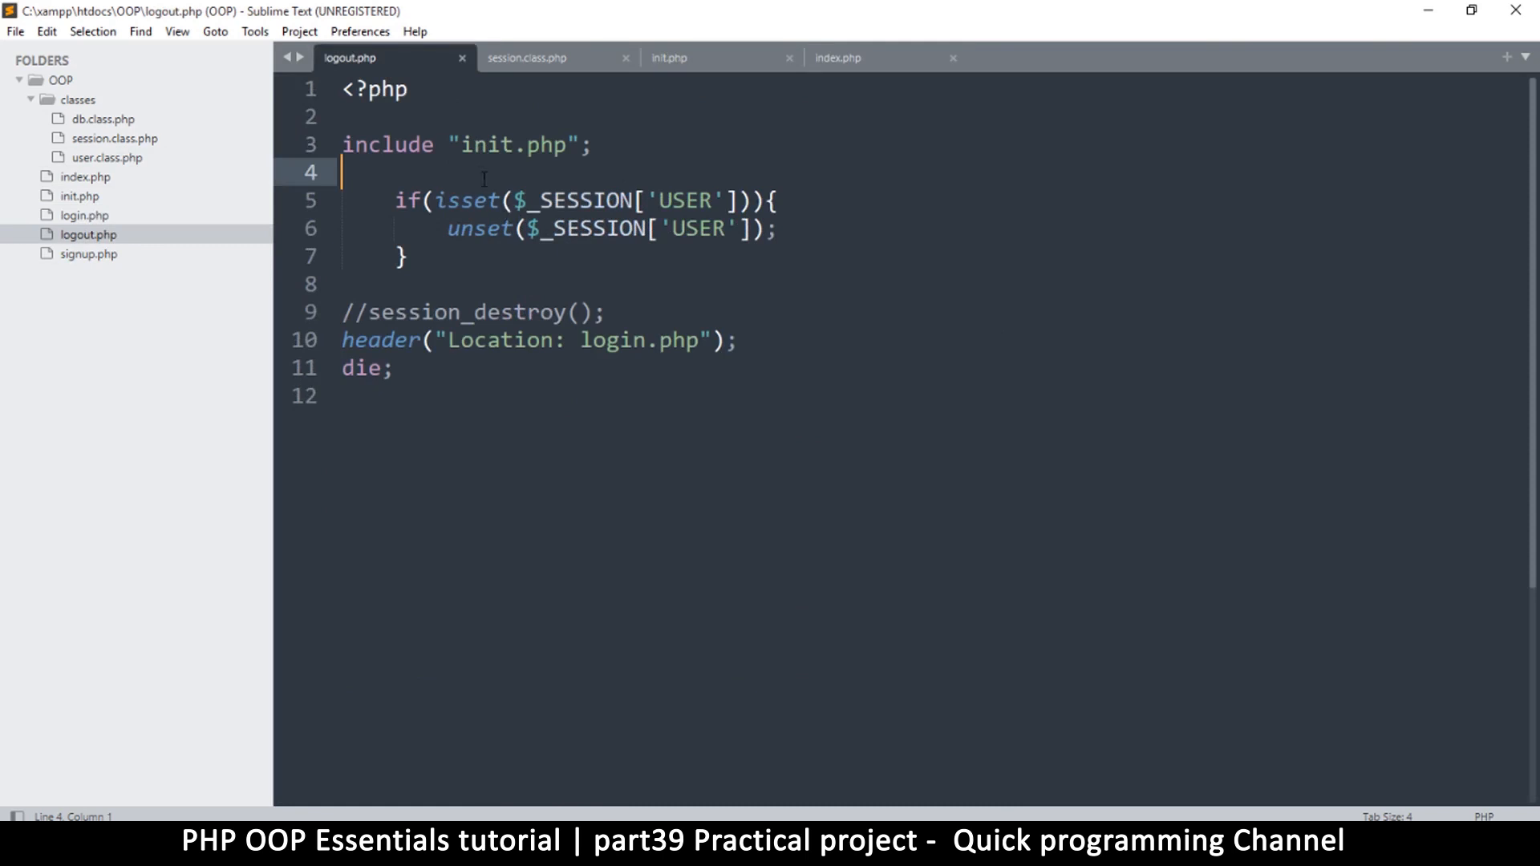
key("Return")
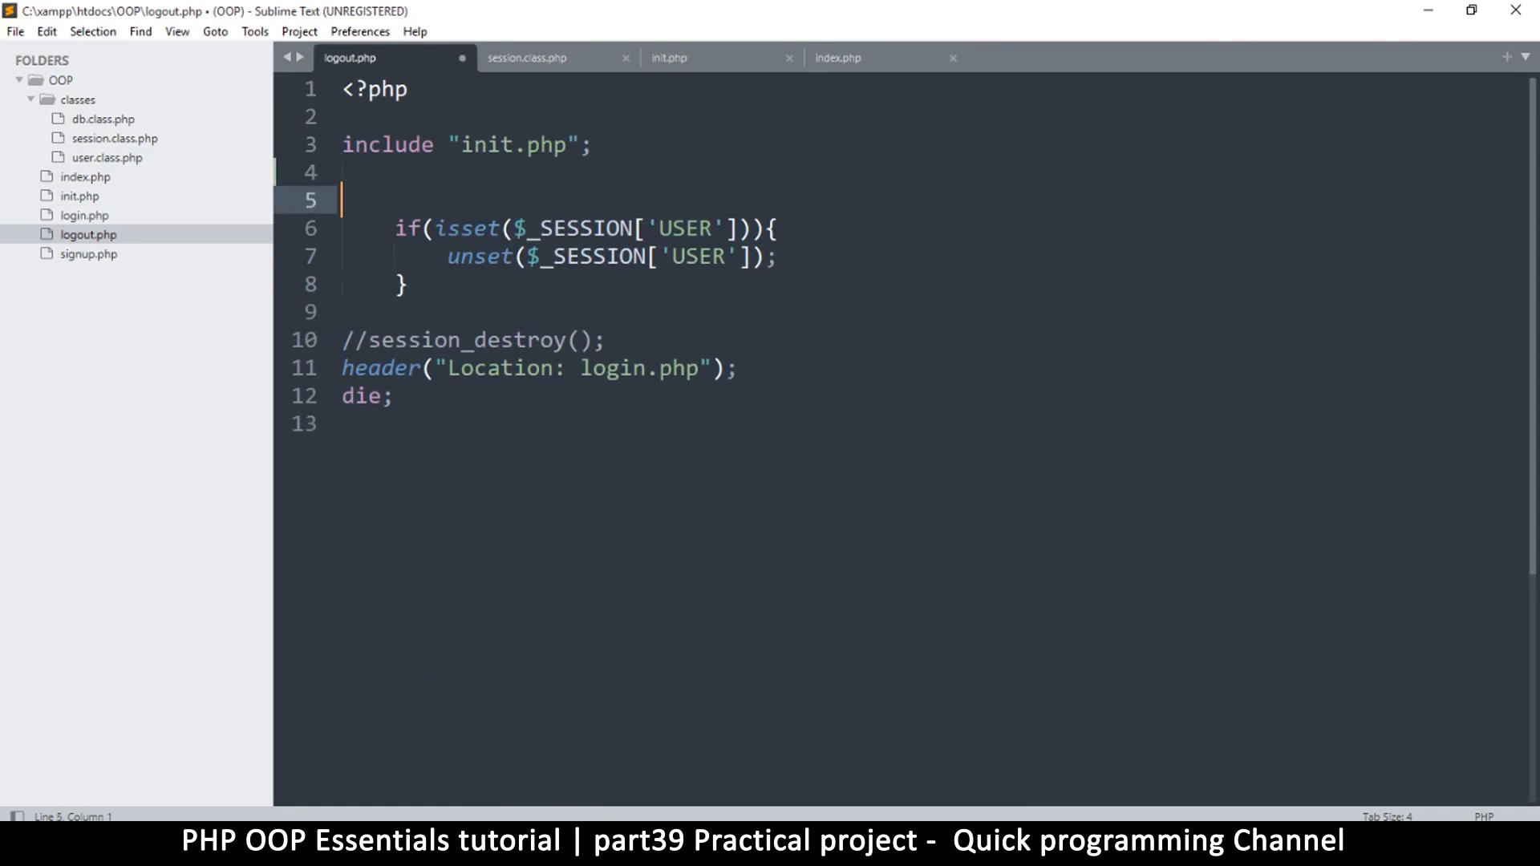
type("$")
type("s")
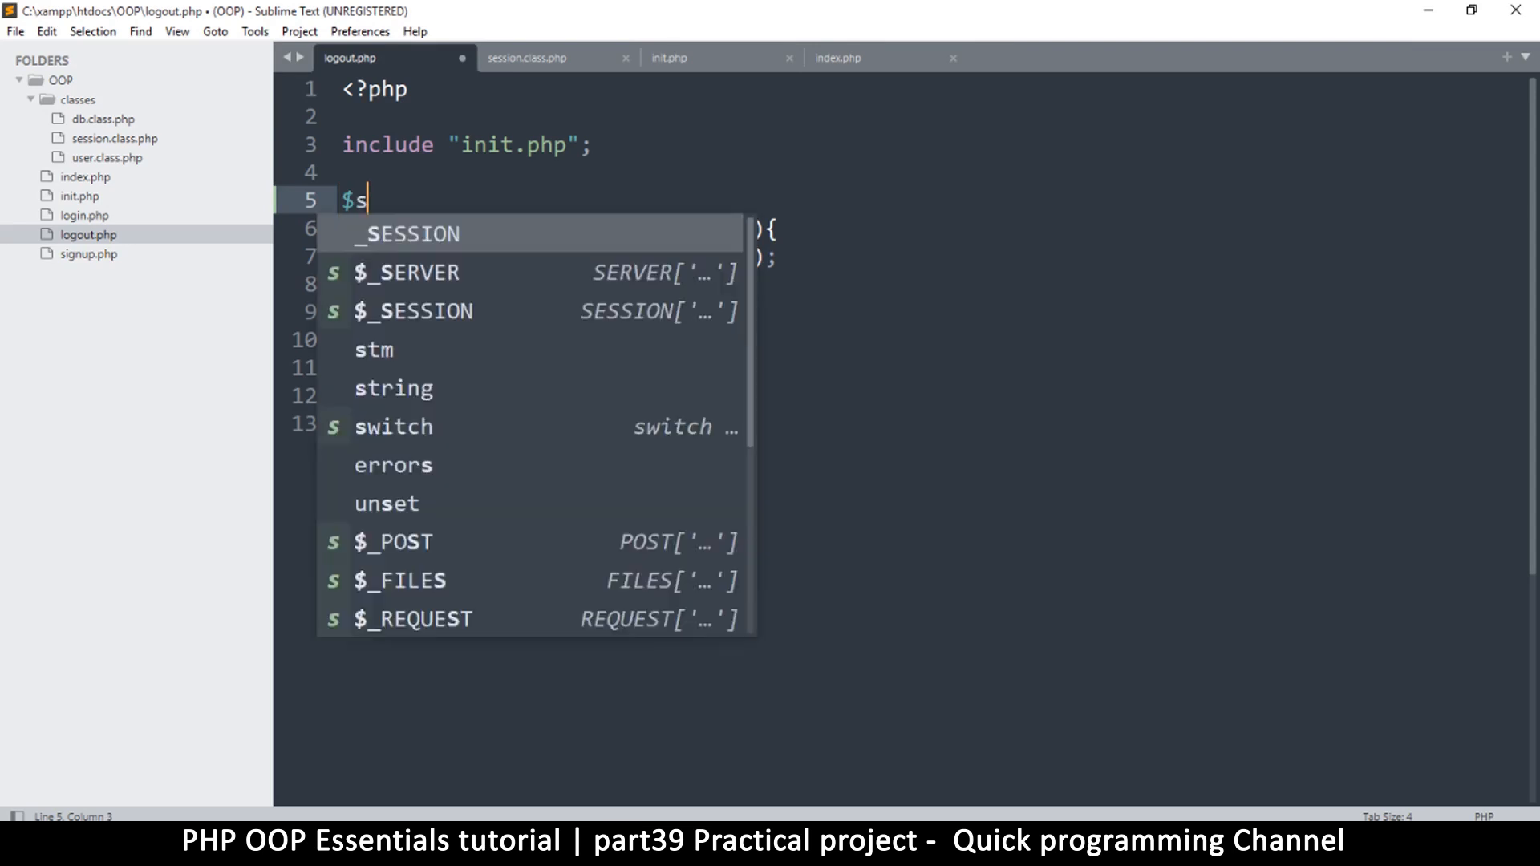
type("es")
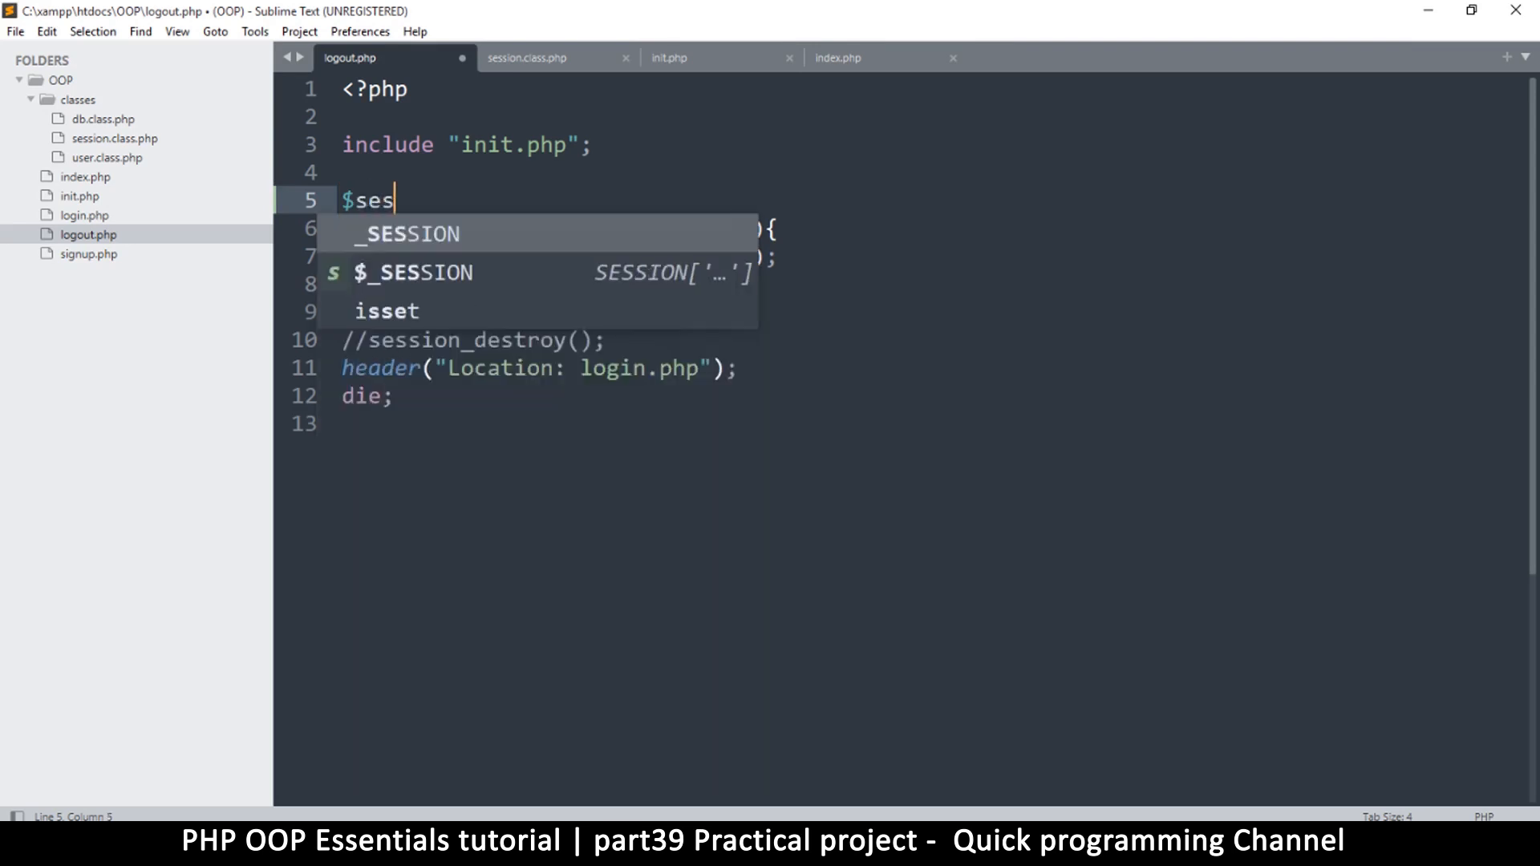
type(" = n")
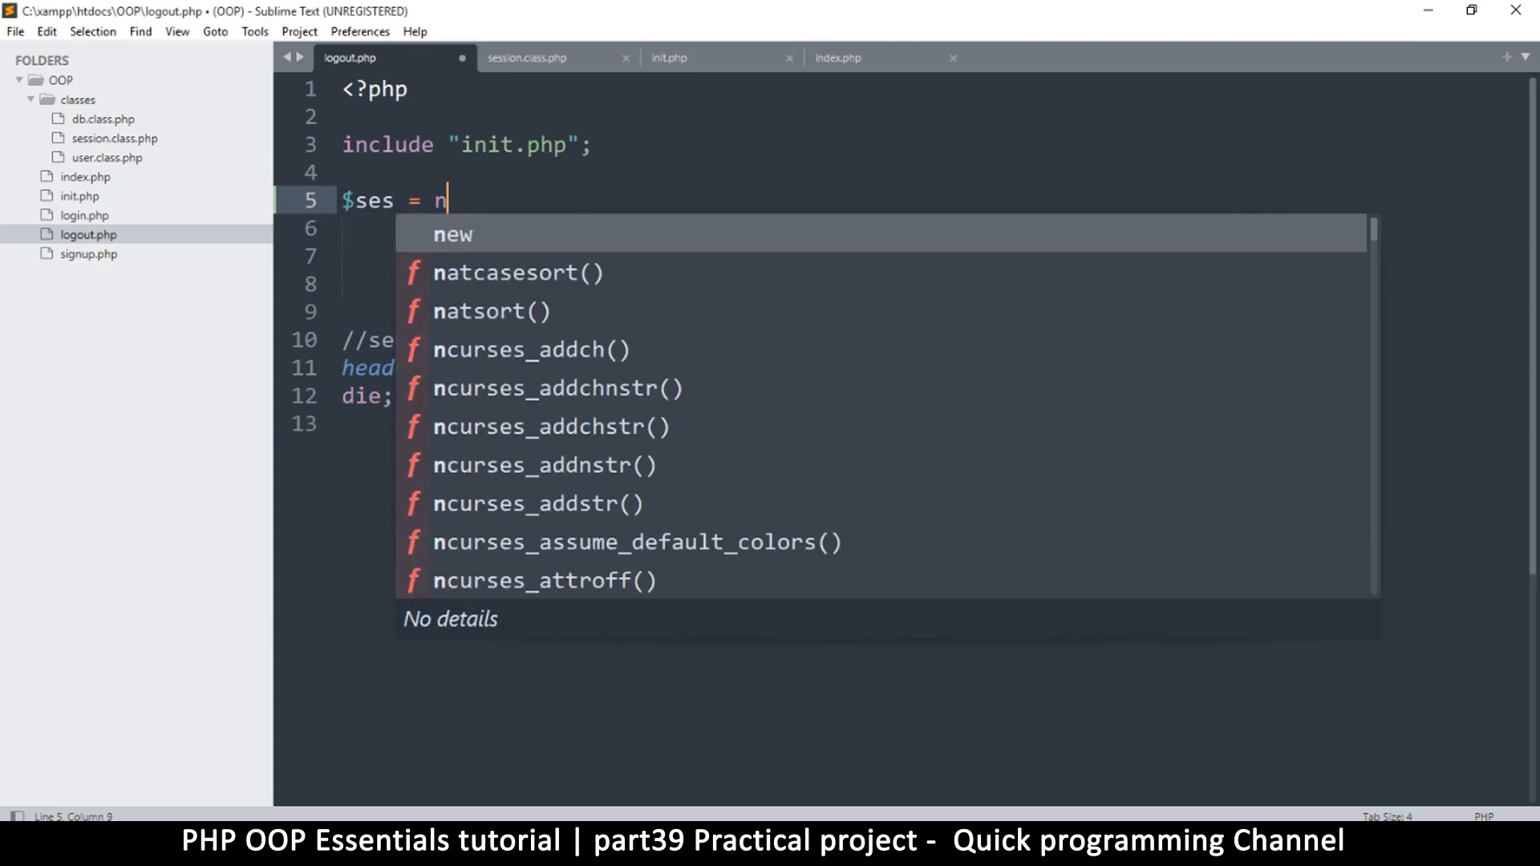
type("ew Sessio")
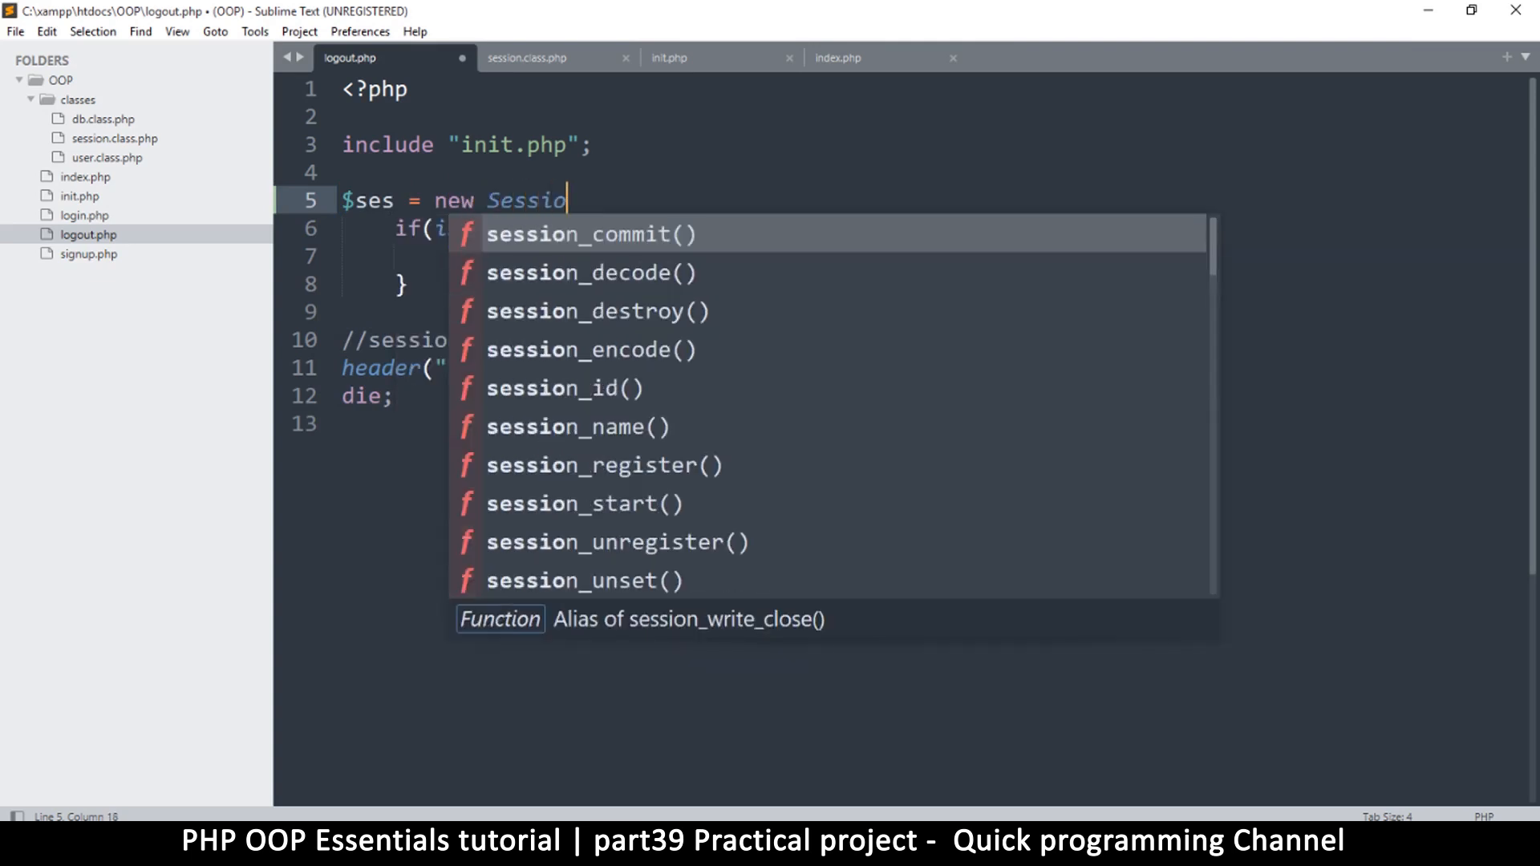
type("n()")
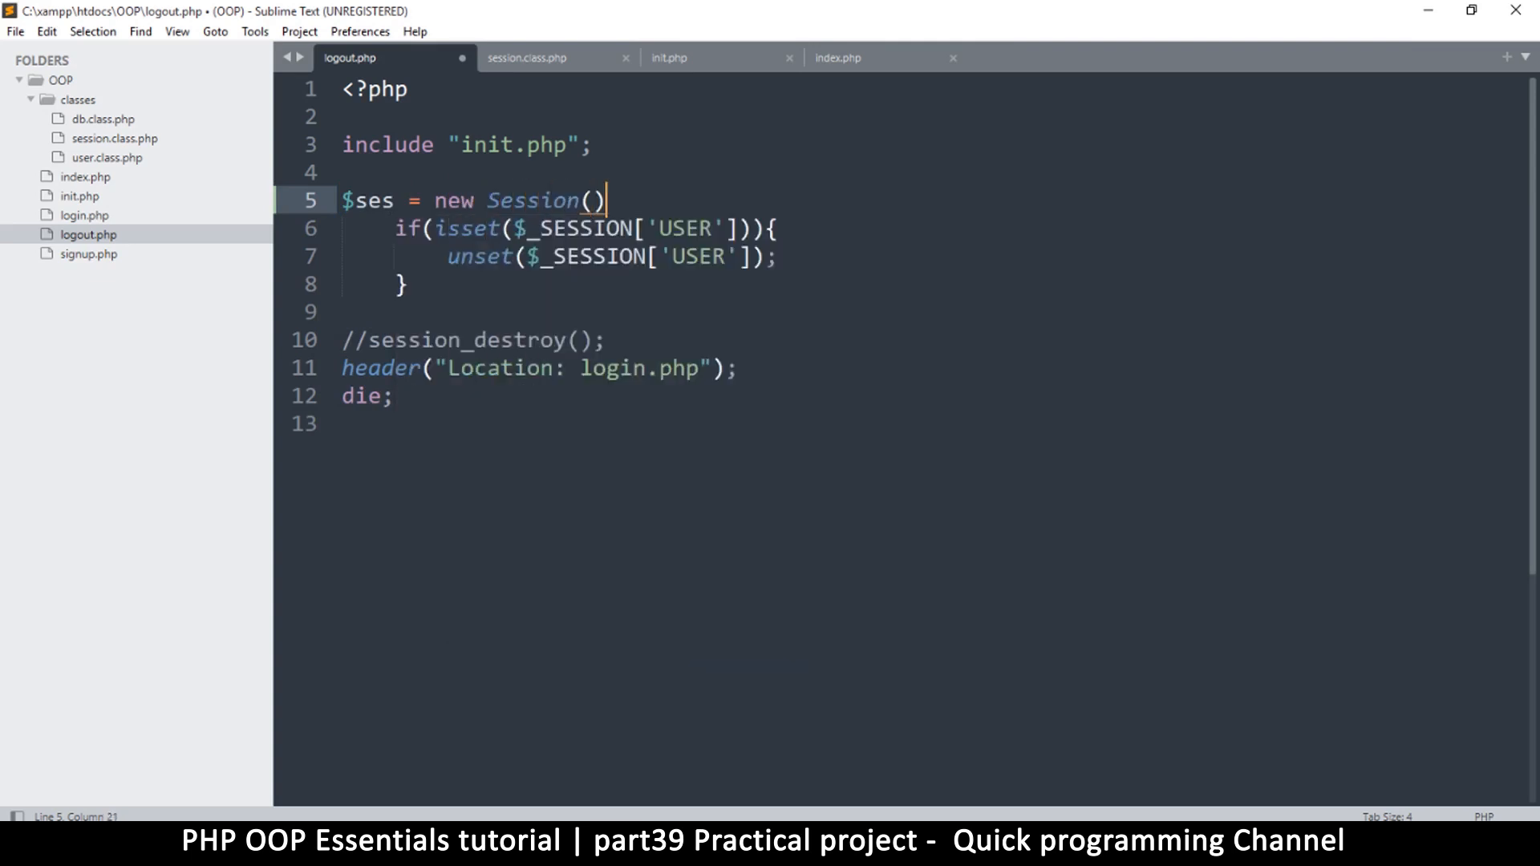
type(";")
key("Return")
key("ctrl+s")
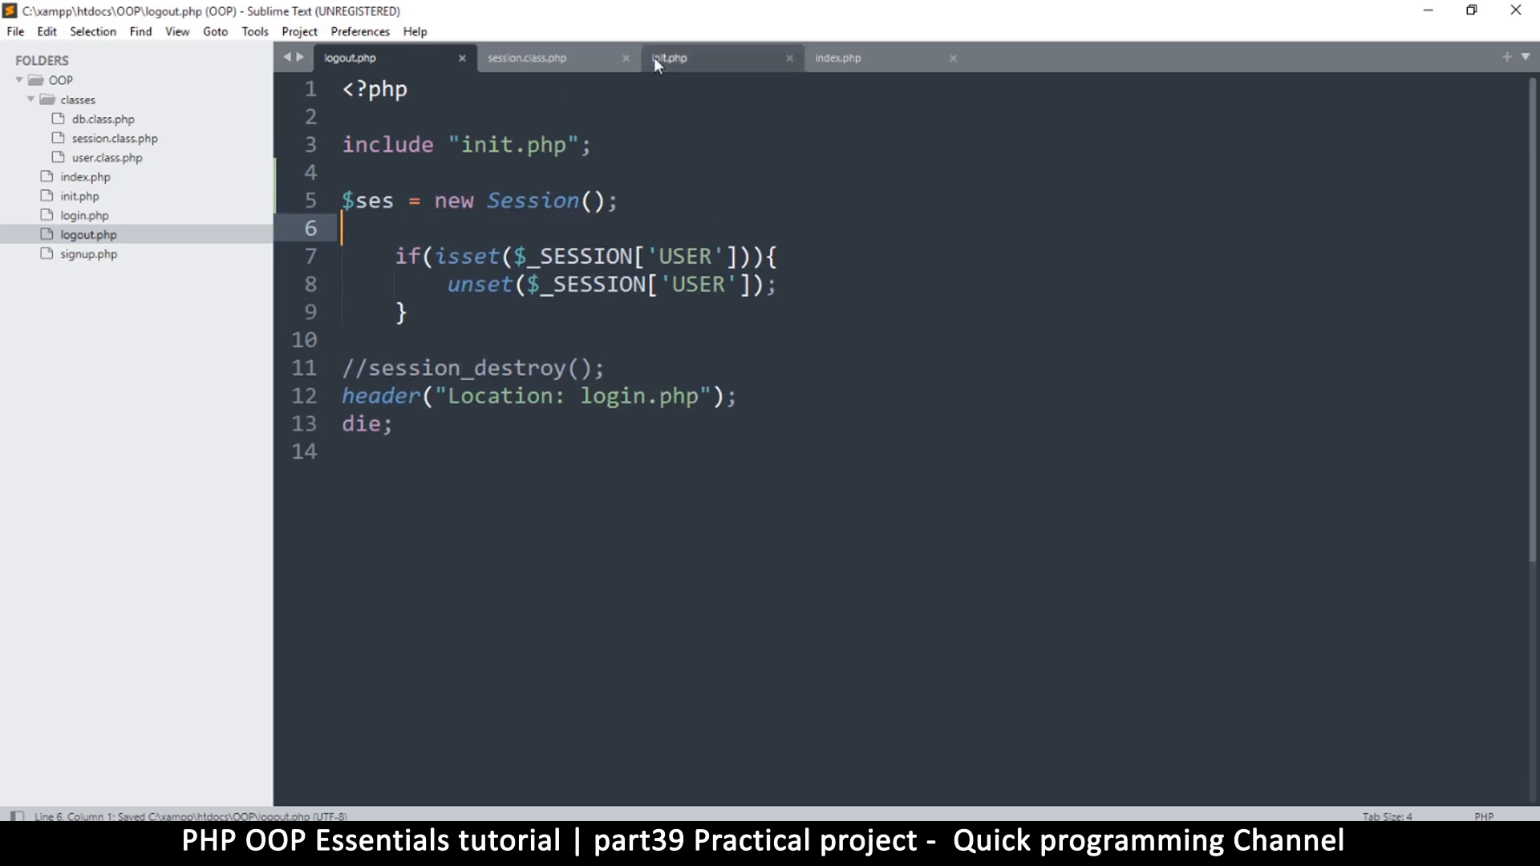
Copy the $ses variable name and save logout.php again
left_click_drag(395, 200, 341, 200)
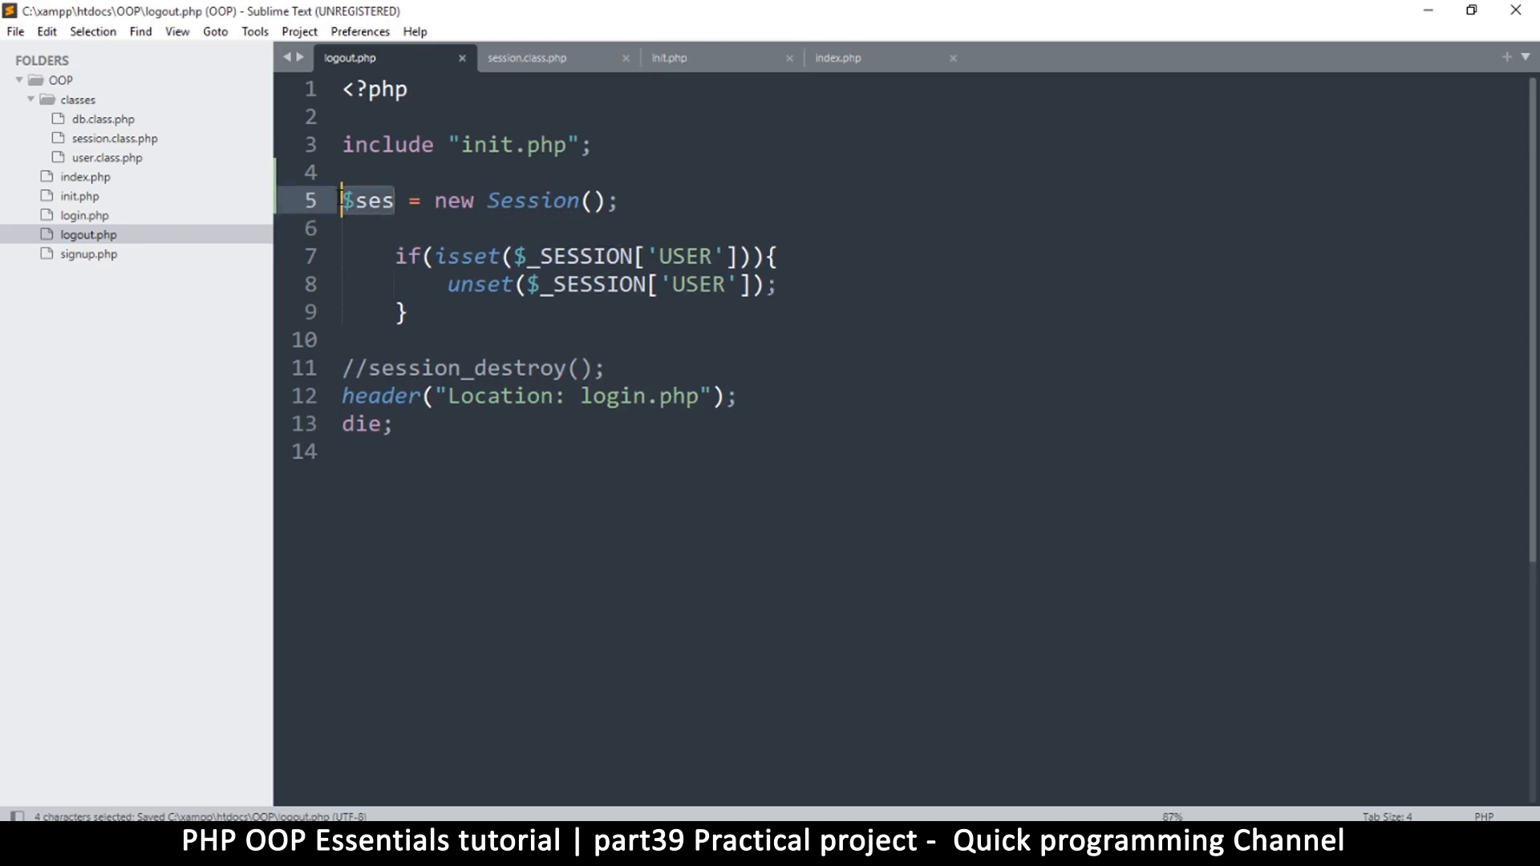
key("ctrl+c")
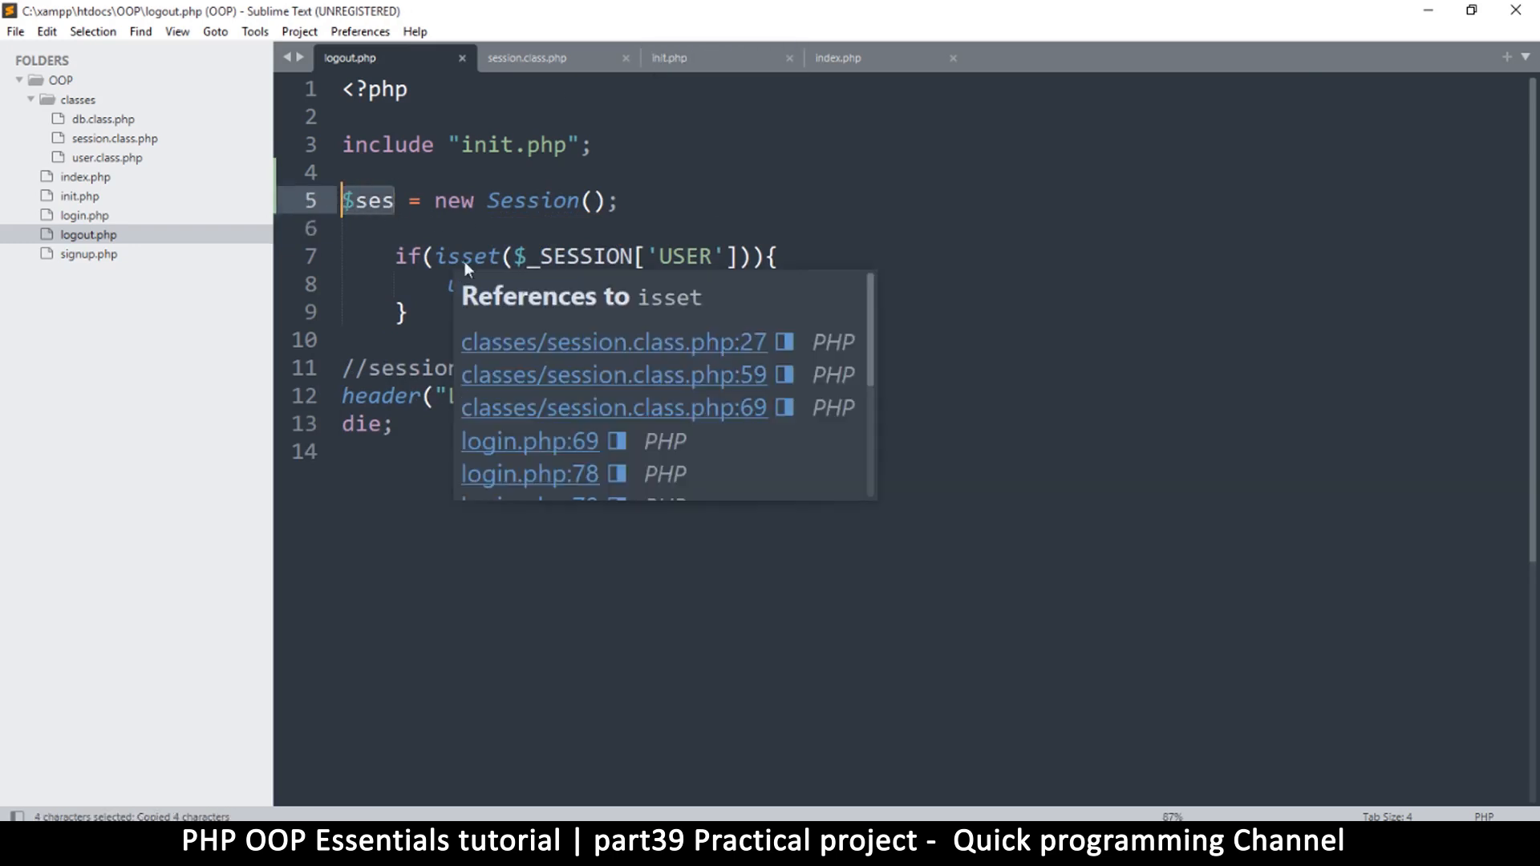
key("Down")
key("ctrl+s")
Review the isset if block on lines 7-9 of logout.php
left_click(456, 257)
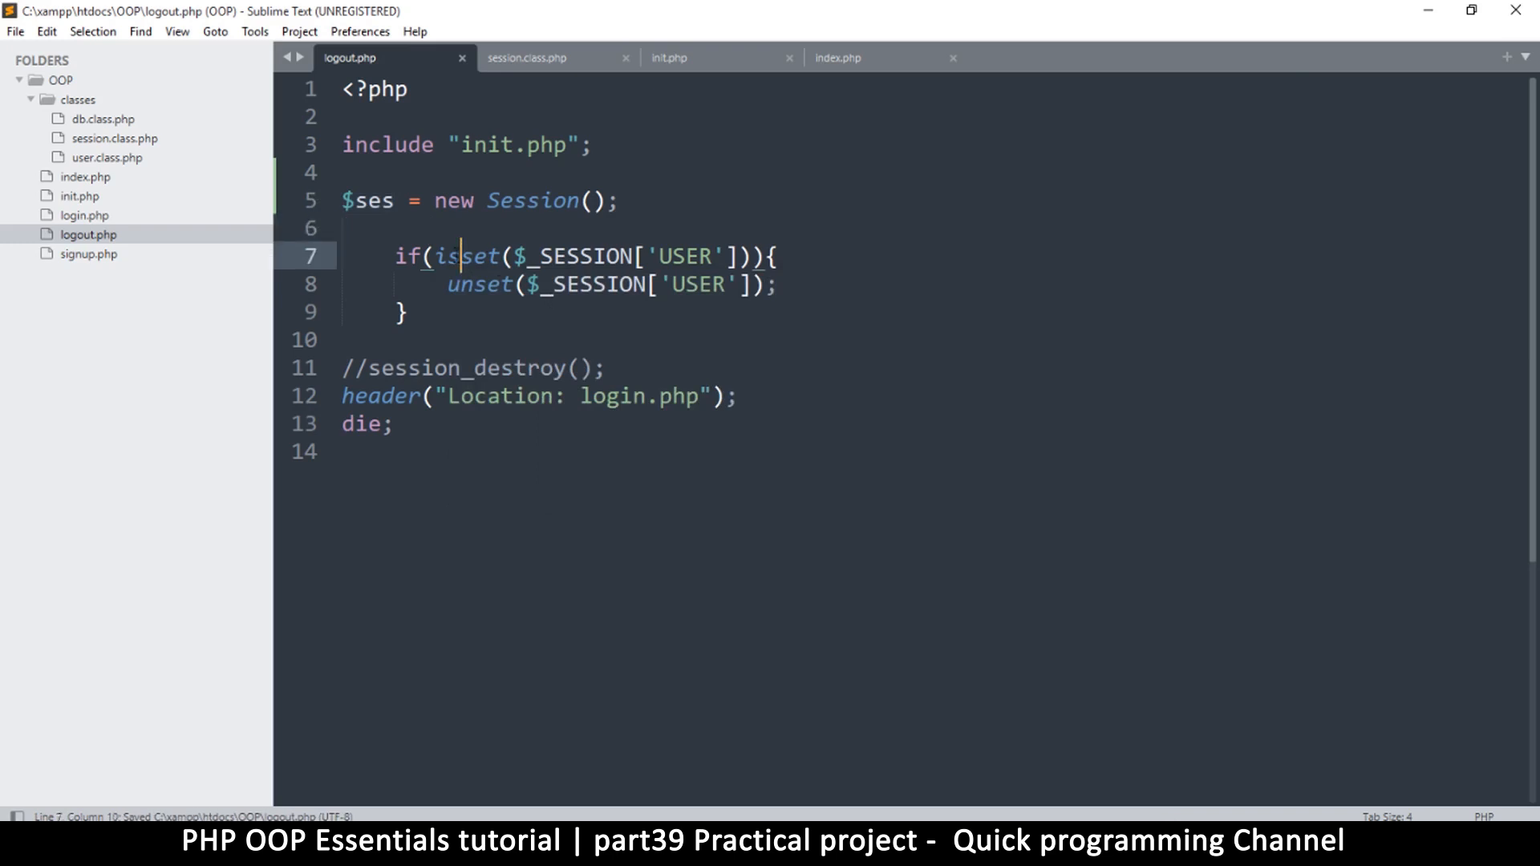
mouse_move(394, 257)
left_mouse_down()
mouse_move(716, 256)
mouse_move(410, 312)
left_mouse_up()
left_click(791, 307)
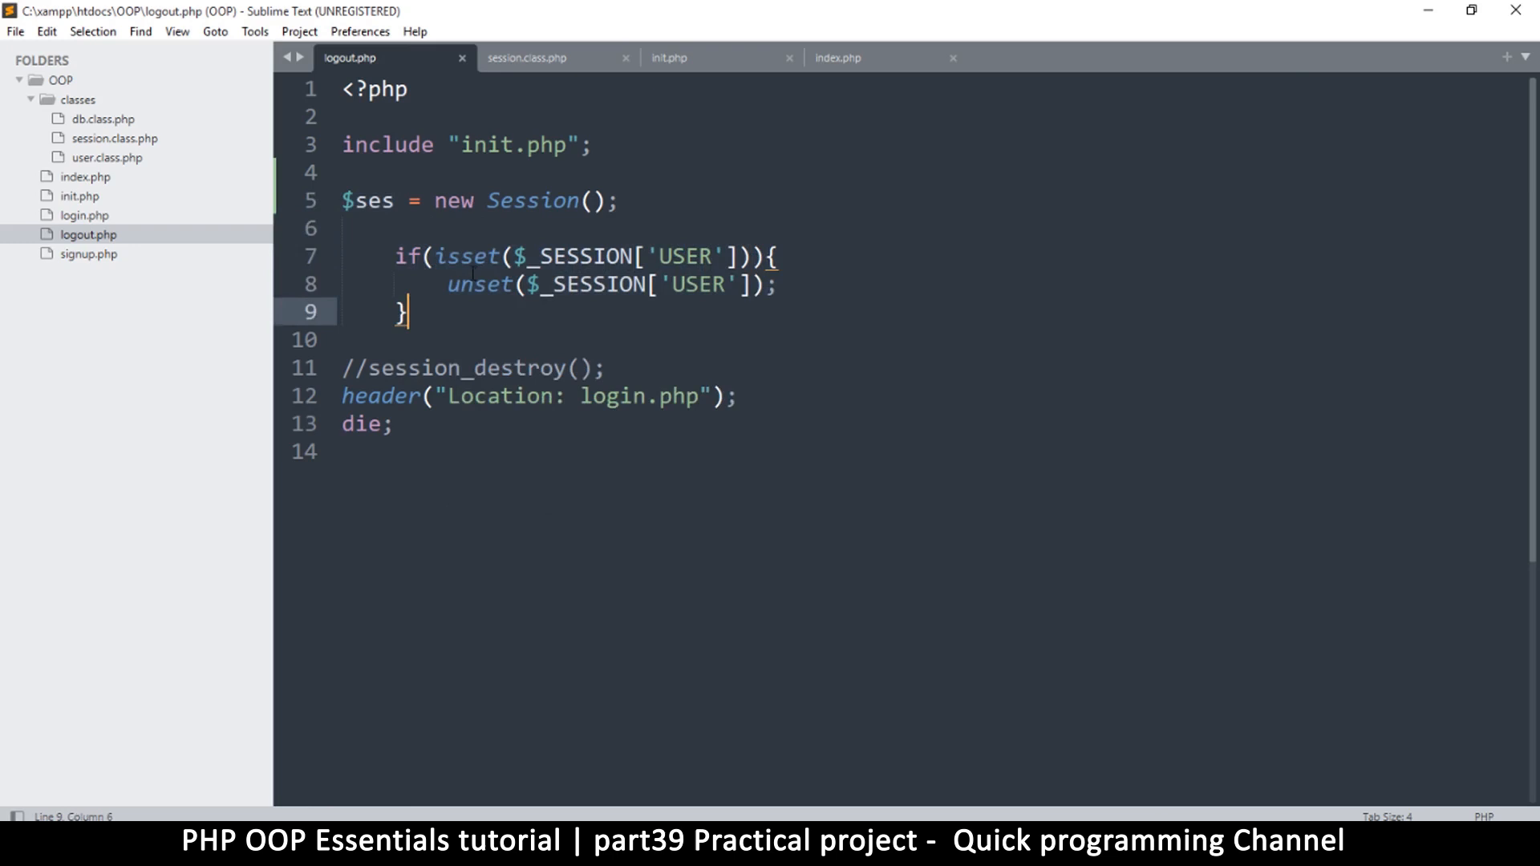
left_click_drag(395, 257, 409, 312)
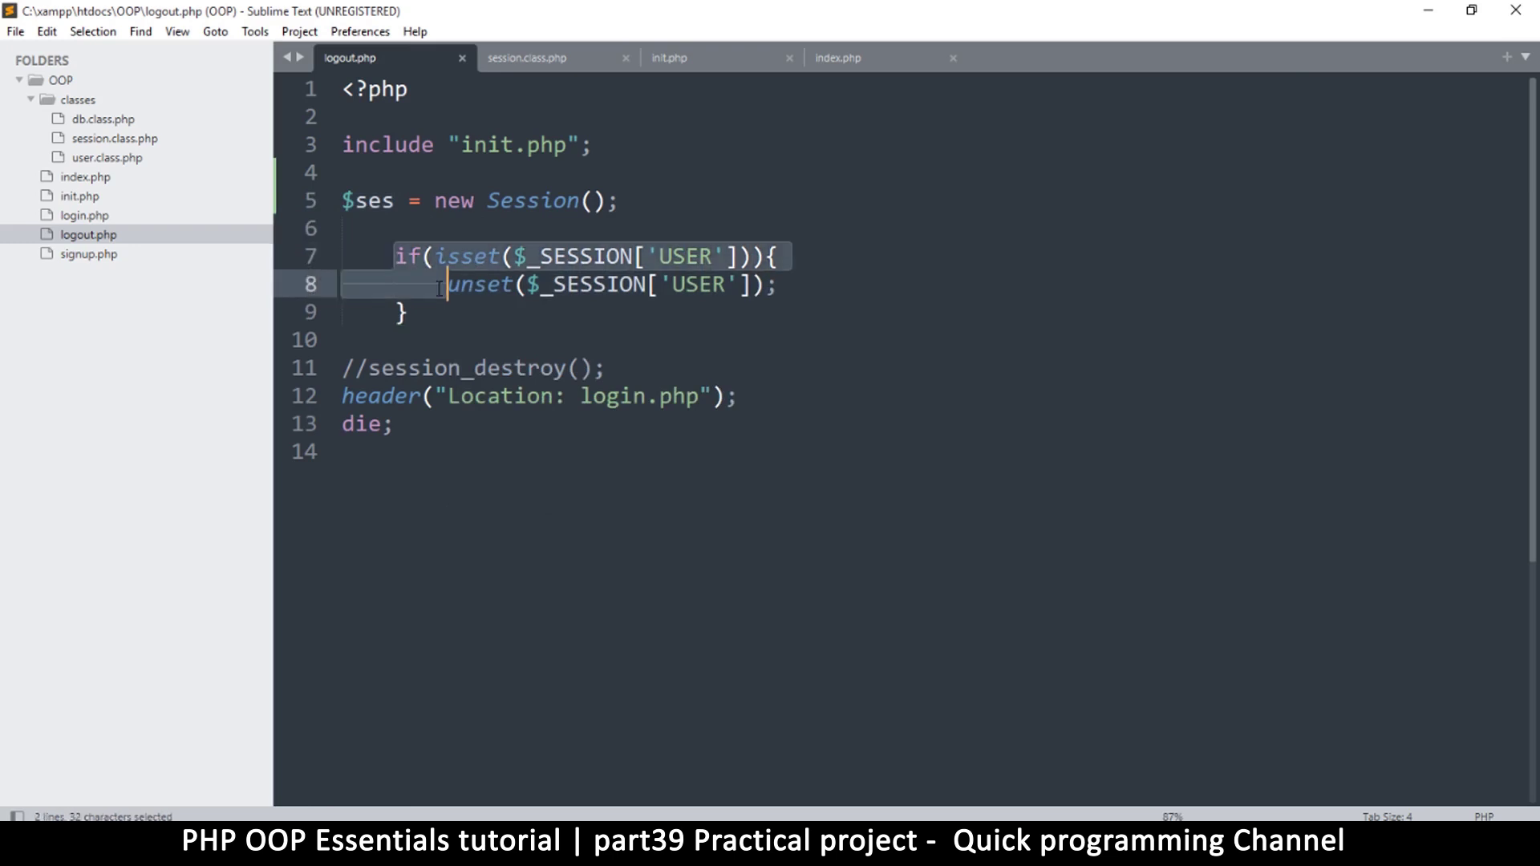
left_click(626, 320)
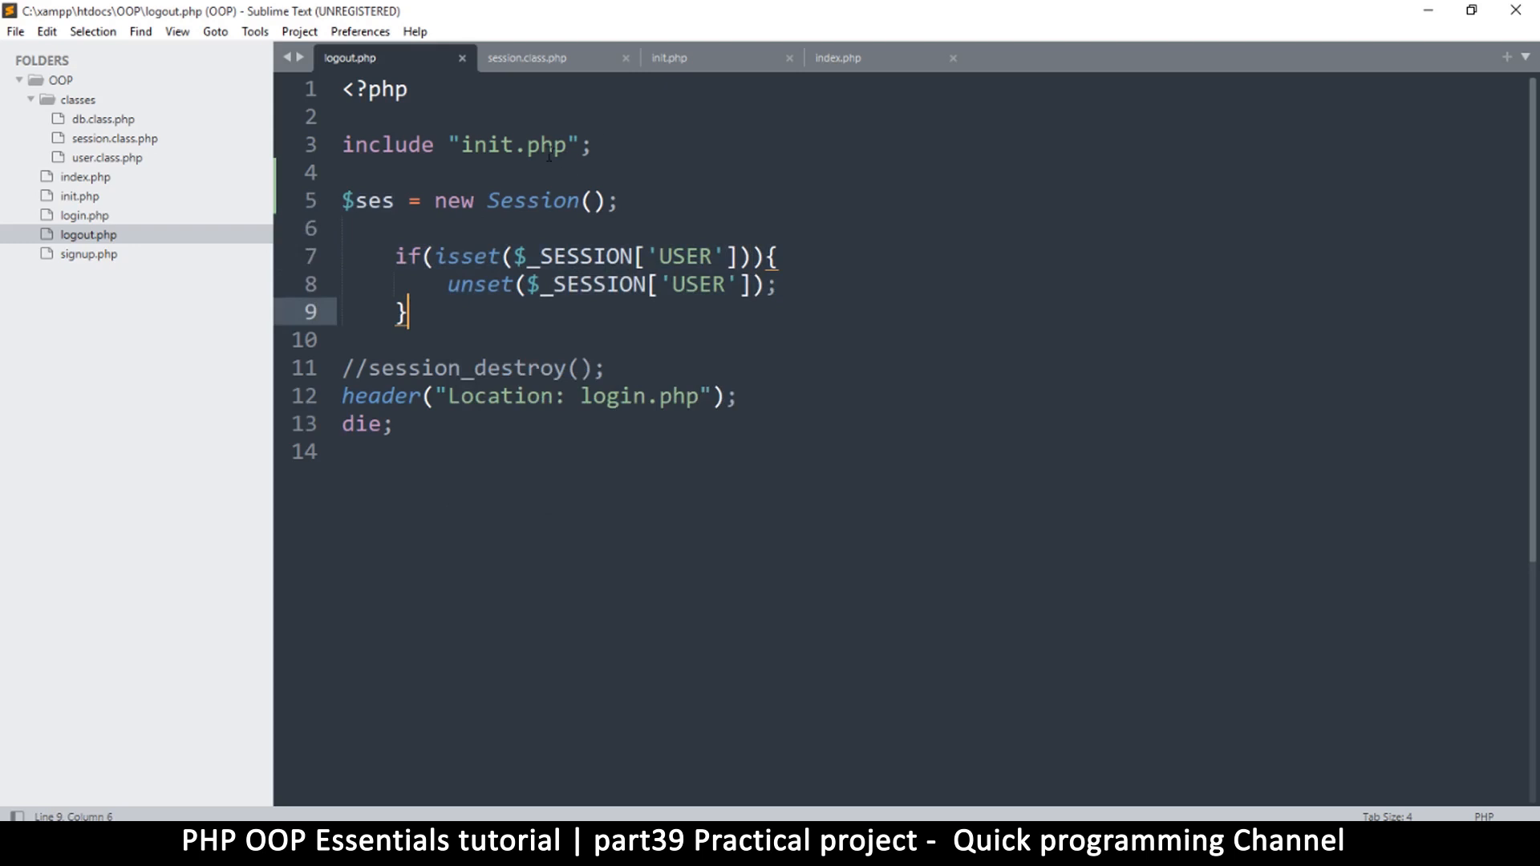
Delete the method-list comment block at the top of session.class.php and save
left_click(526, 58)
scroll(597, 332, "down", 2)
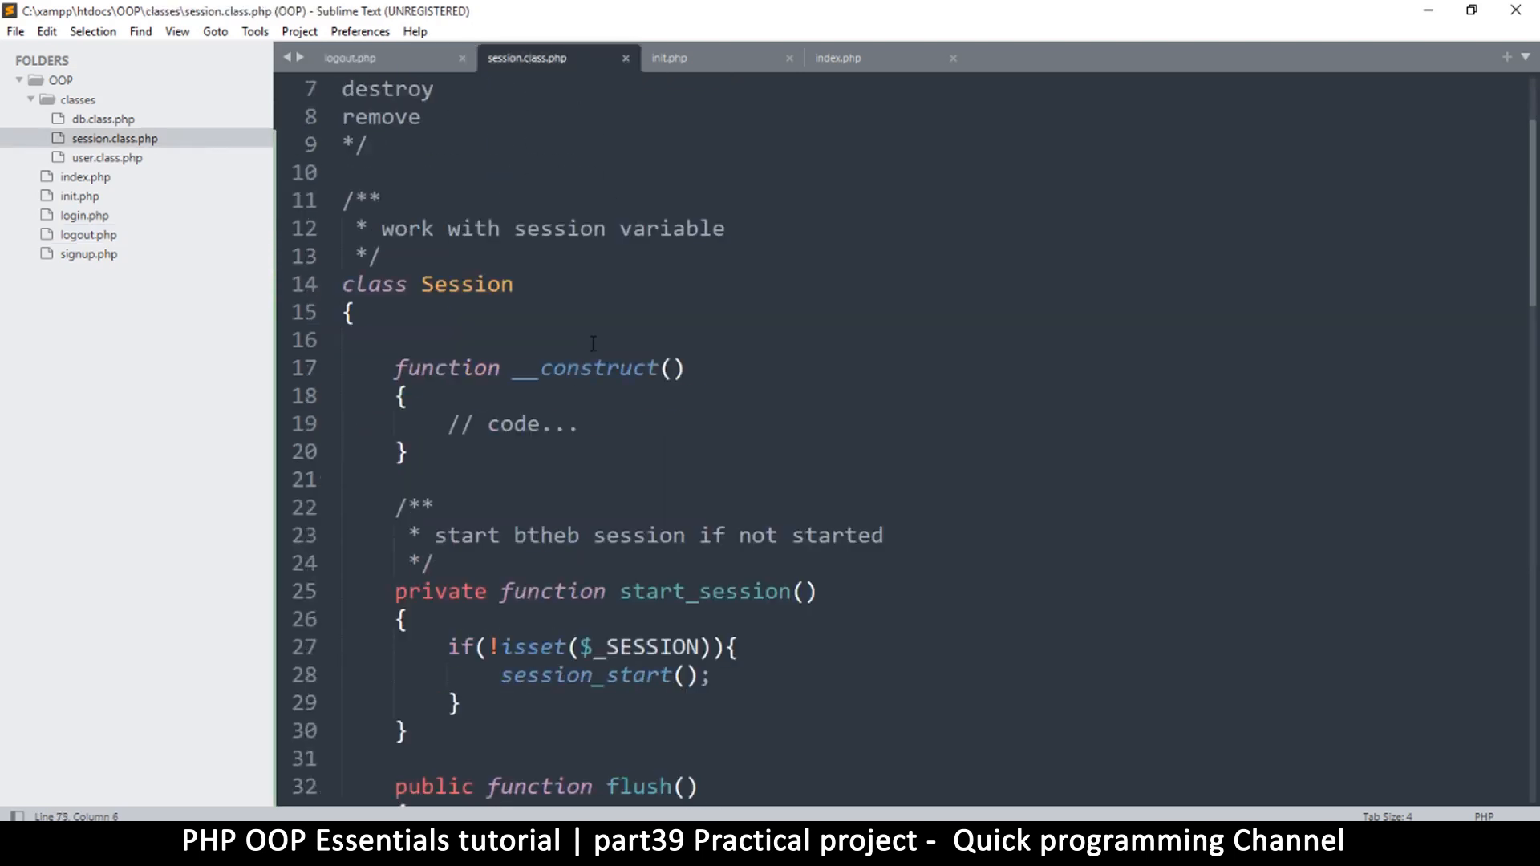
scroll(592, 346, "up", 1)
scroll(591, 346, "up", 1)
left_click_drag(384, 316, 243, 143)
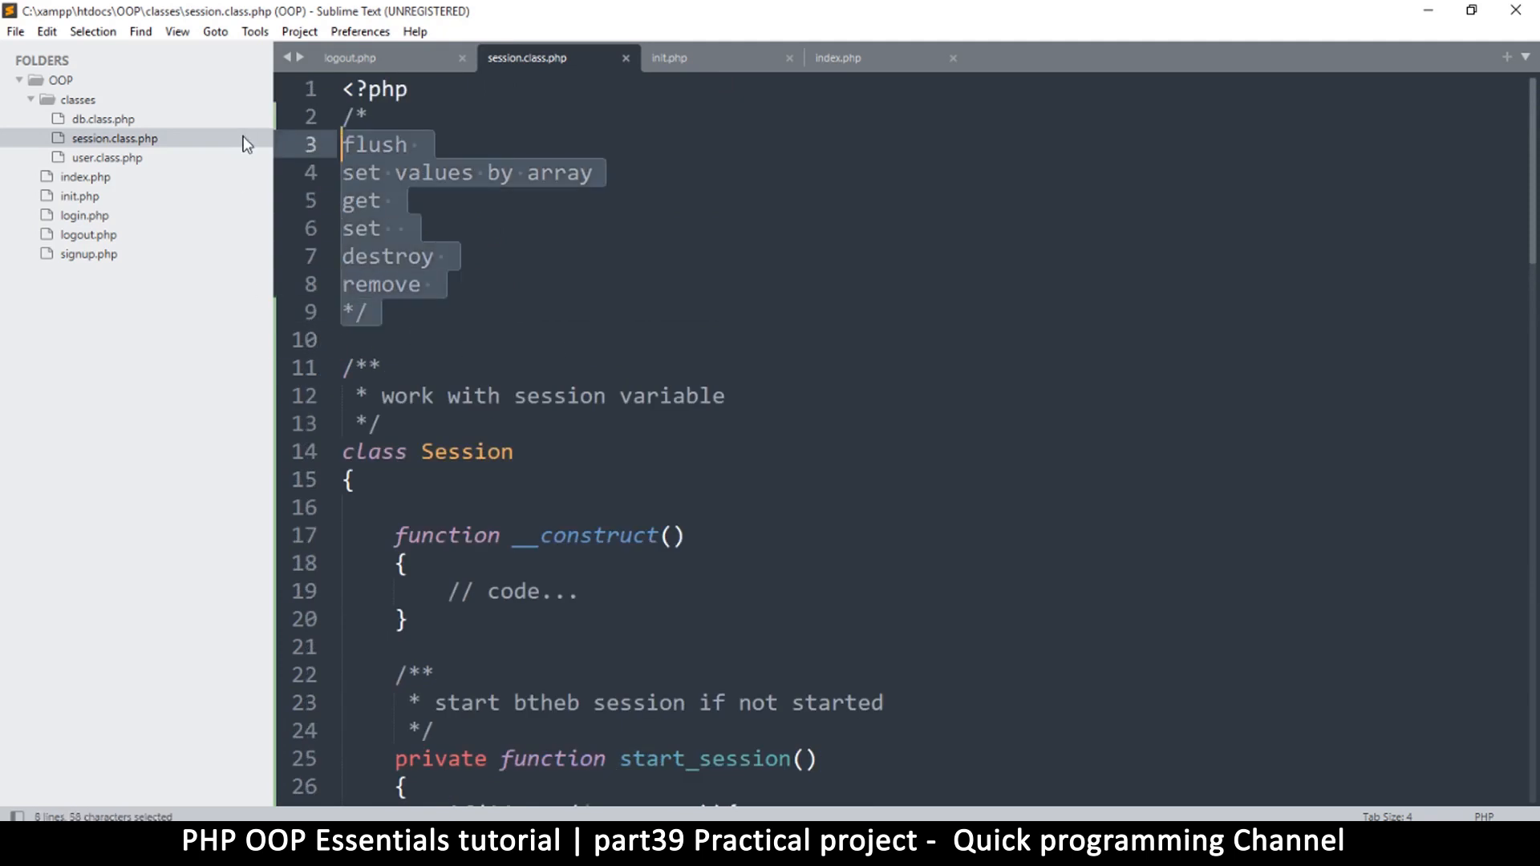
key("Delete")
key("ctrl+s")
scroll(770, 433, "down", 4)
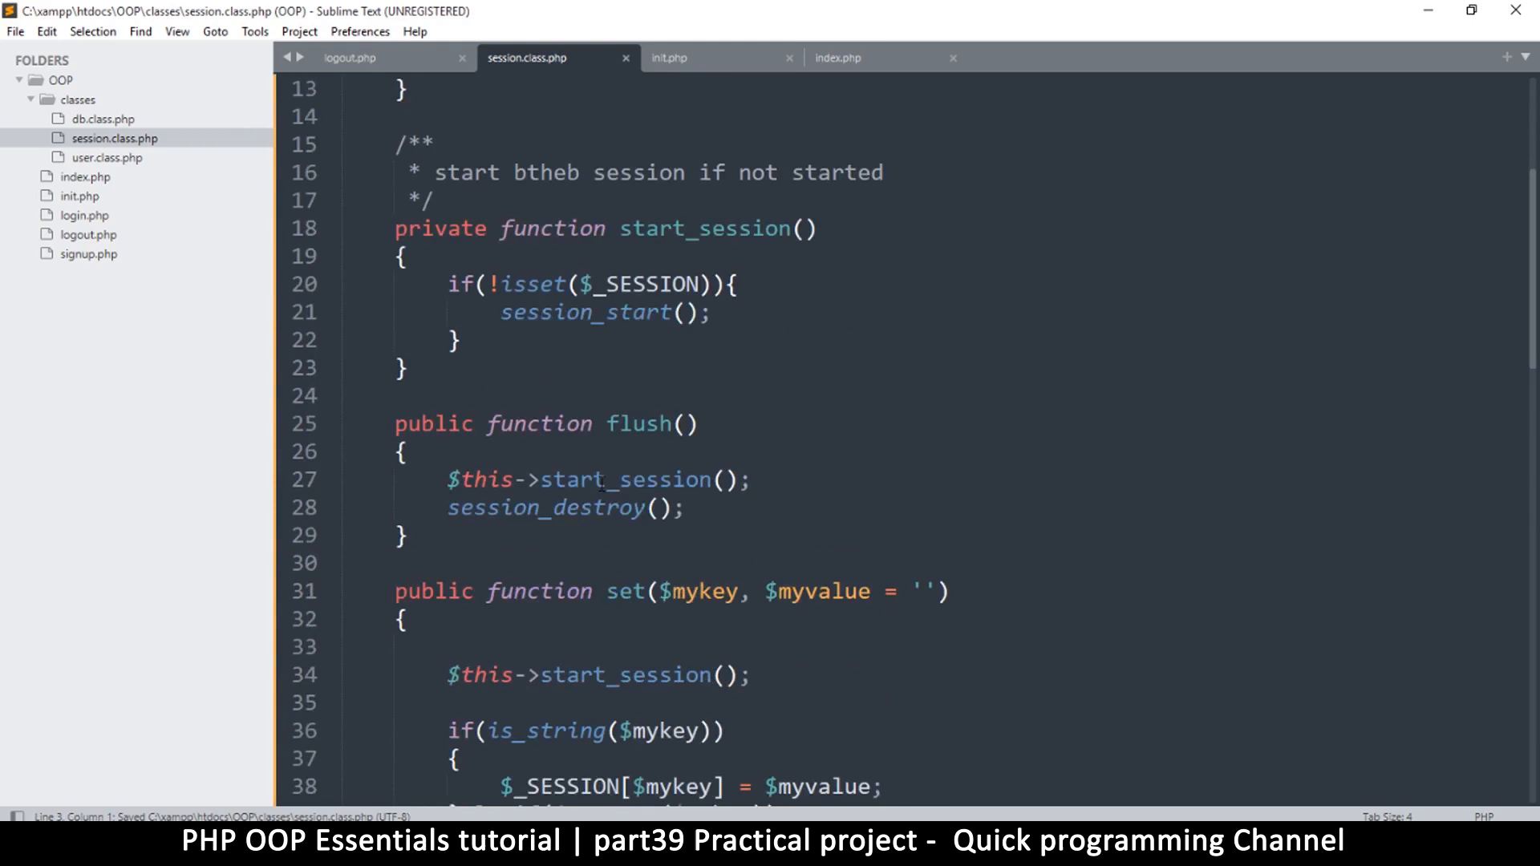
scroll(599, 481, "down", 4)
scroll(600, 481, "down", 4)
scroll(599, 482, "down", 4)
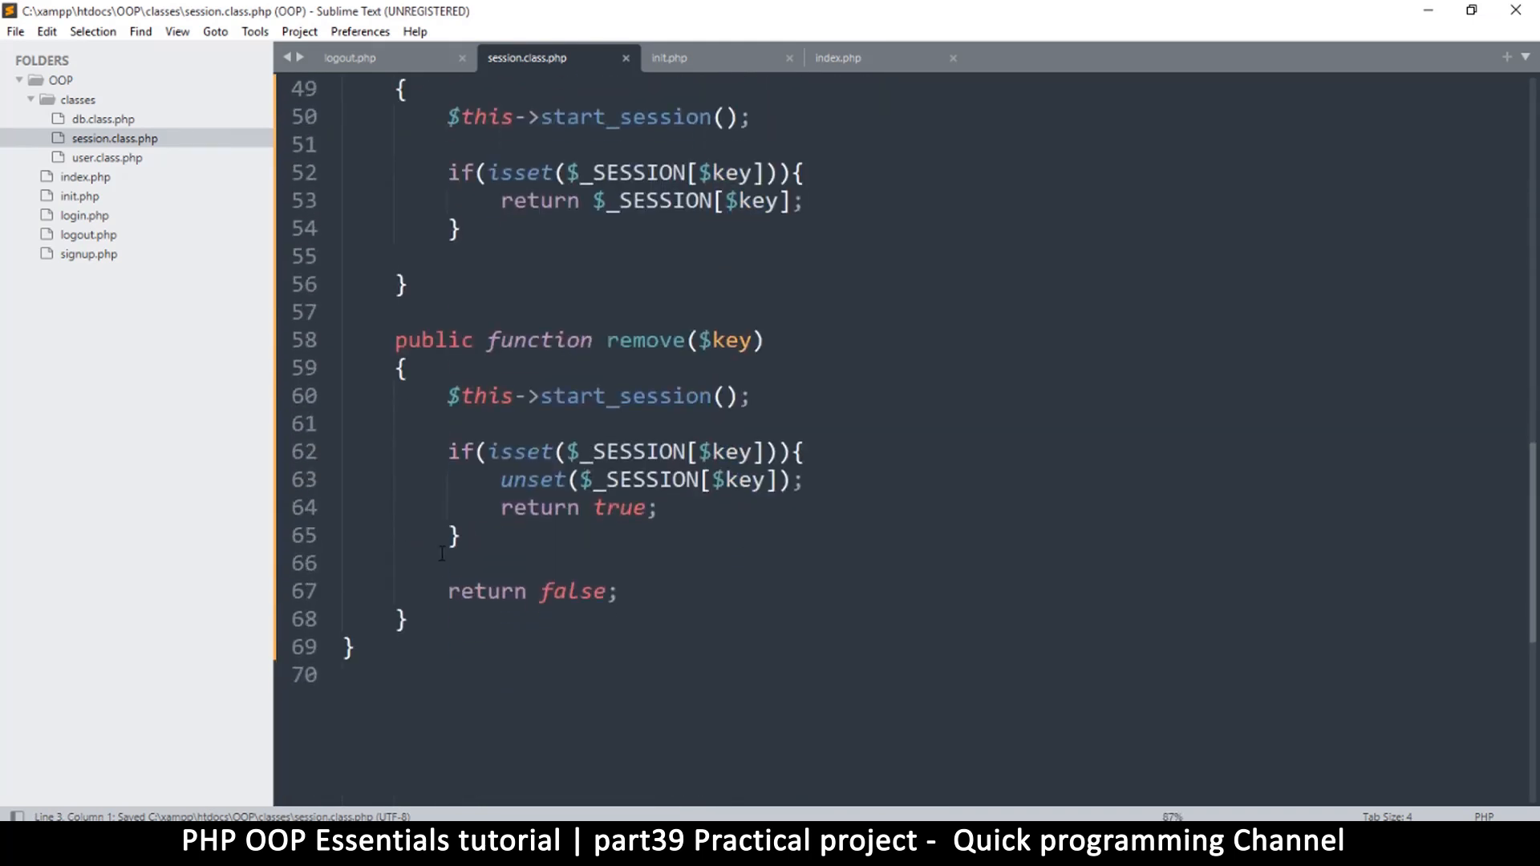
left_click(432, 613)
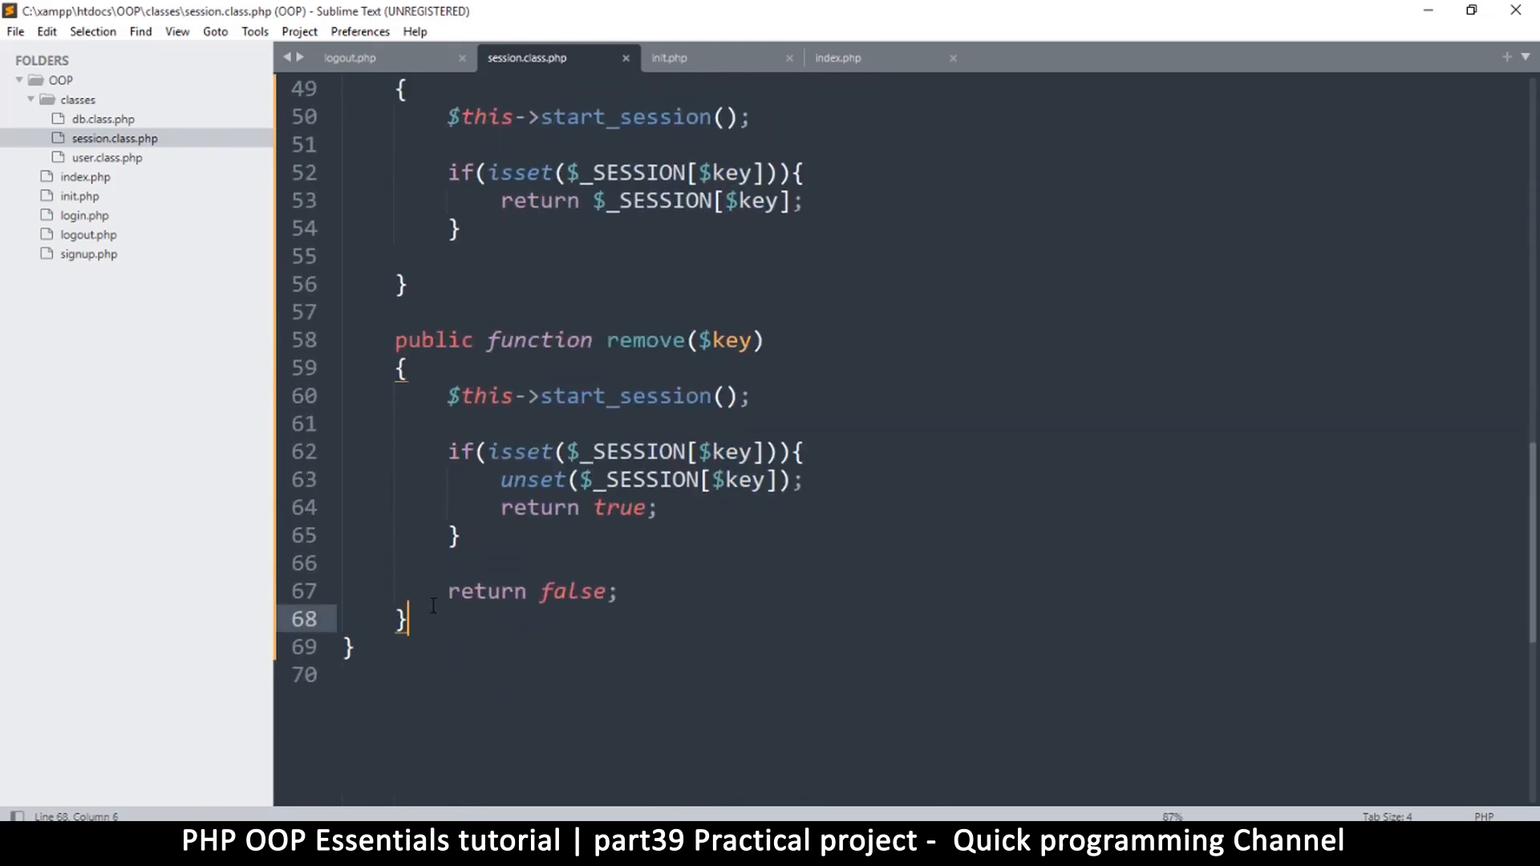
scroll(431, 610, "up", 2)
scroll(432, 611, "up", 1)
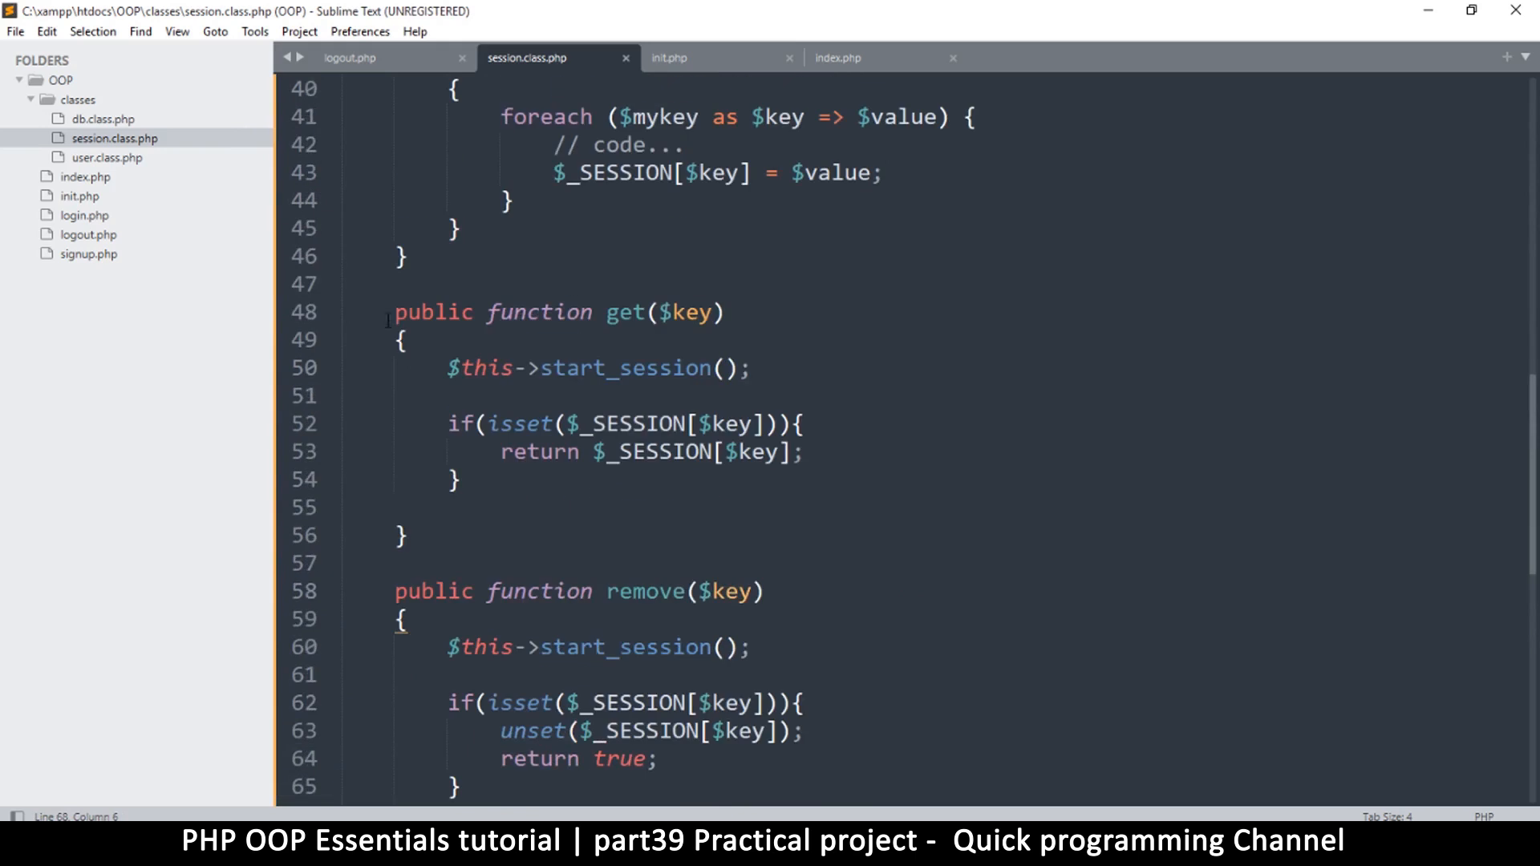
Duplicate the get() method, rename the copy to exists($key), and save
left_click_drag(396, 311, 404, 561)
key("ctrl+shift+d")
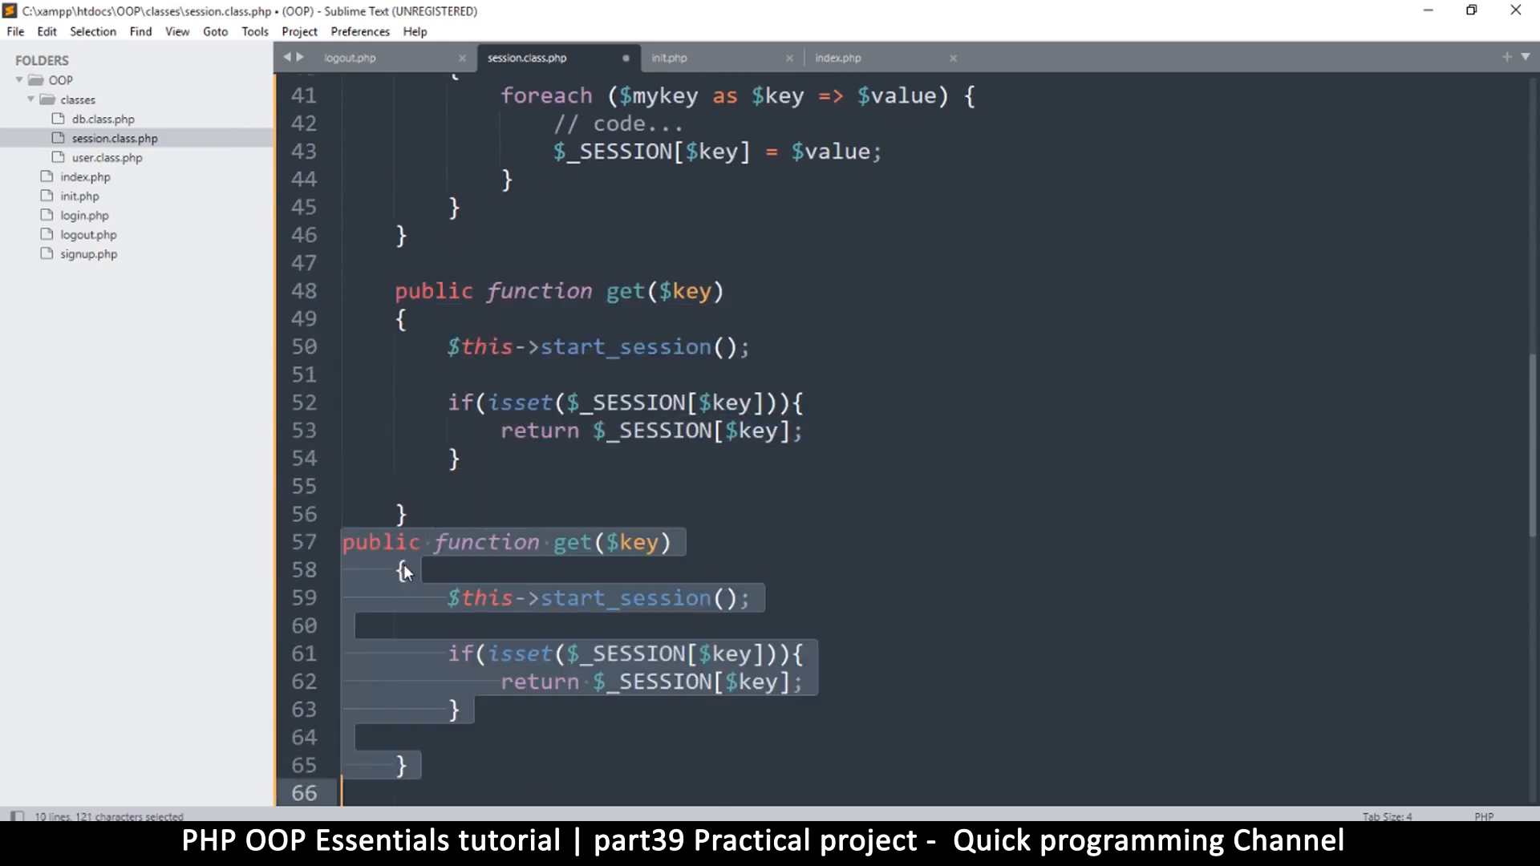
left_click(343, 543)
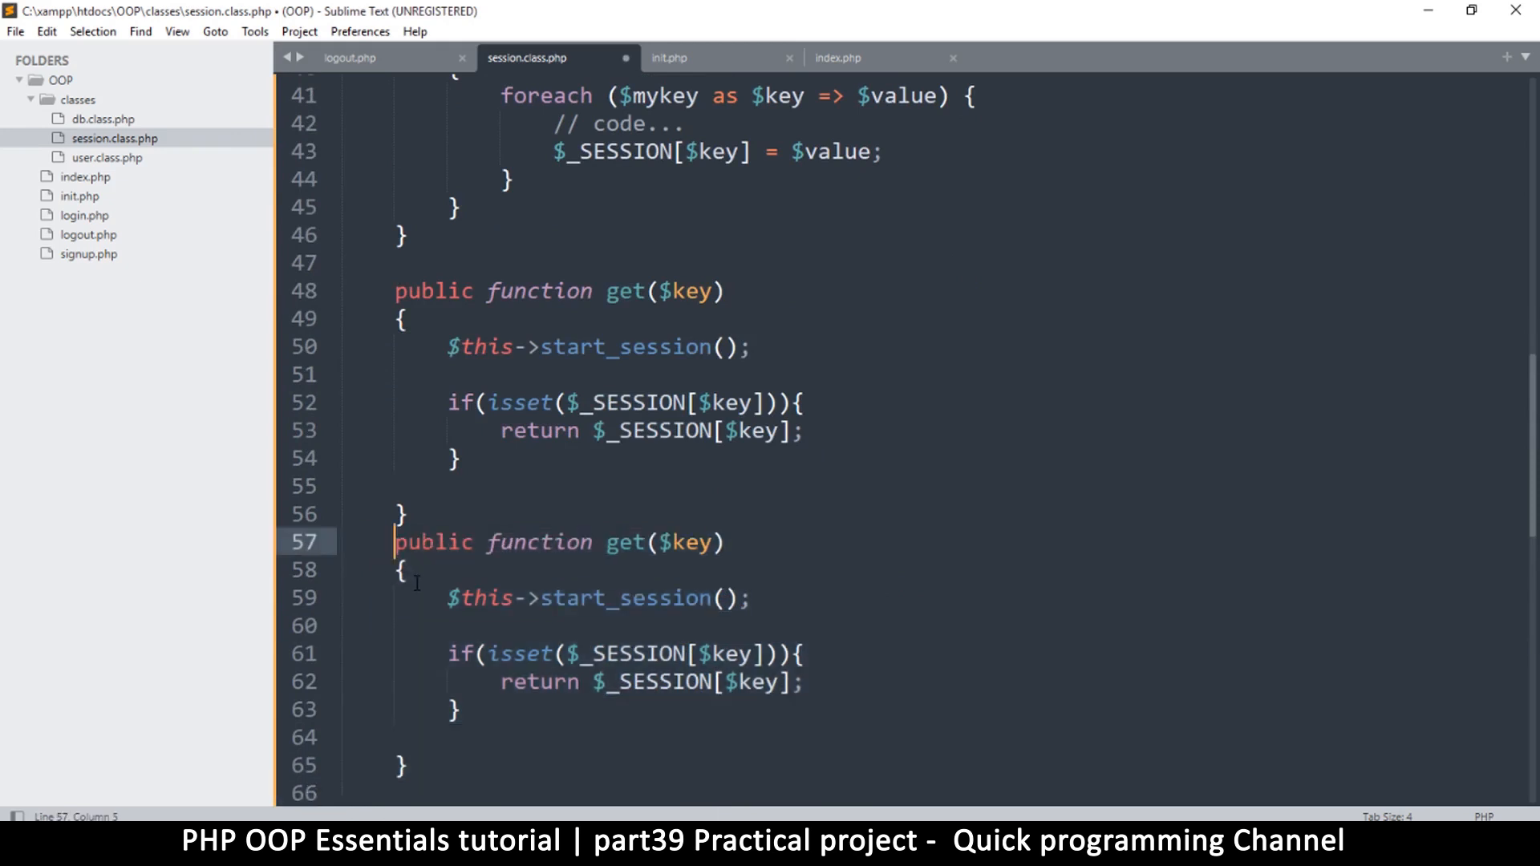
key("Return")
key("Tab")
scroll(457, 547, "down", 2)
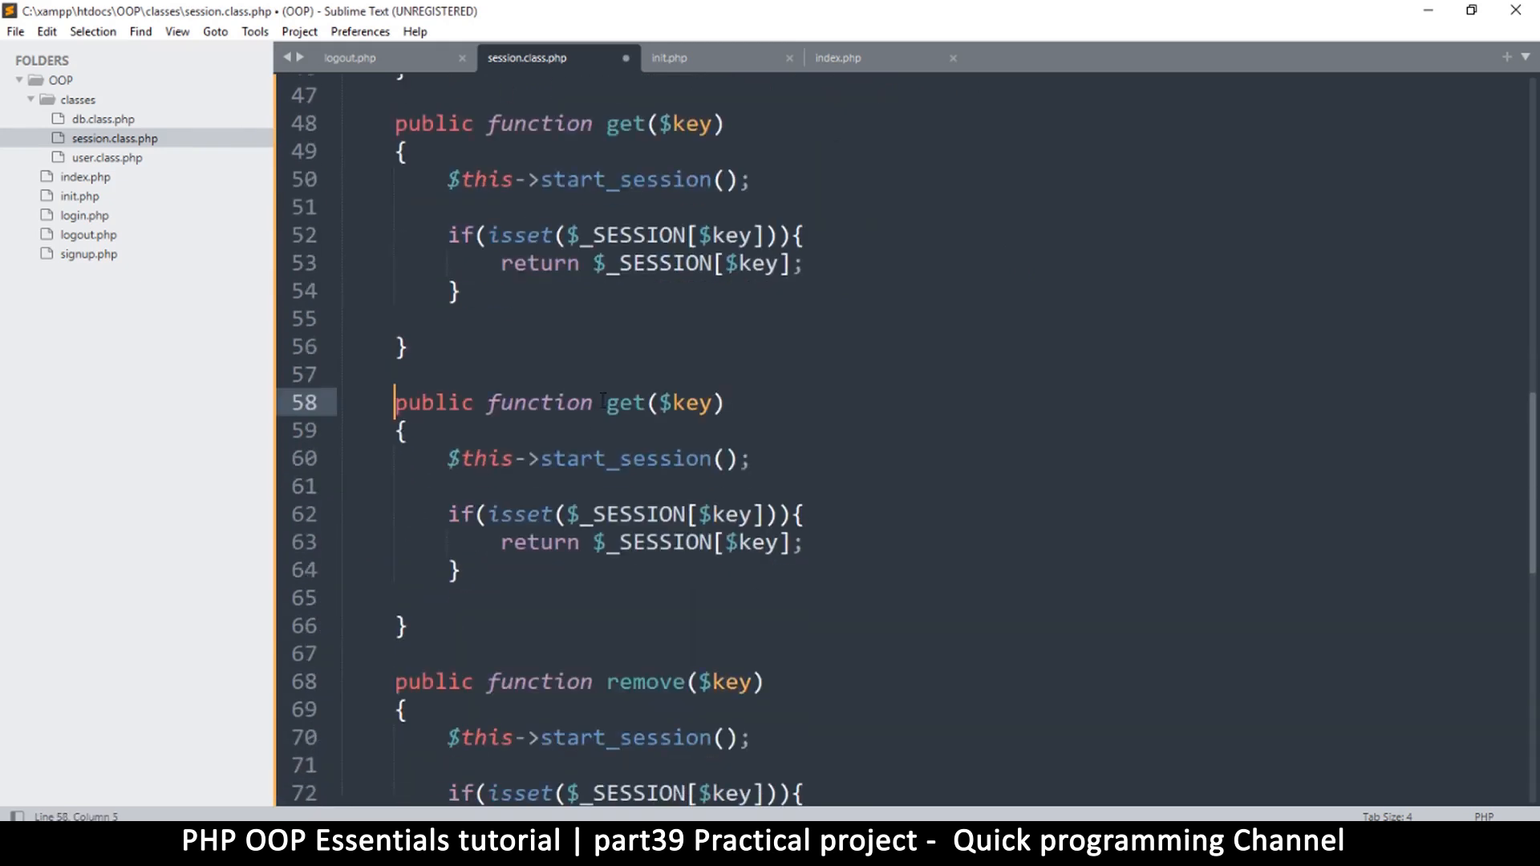
left_click_drag(605, 402, 647, 401)
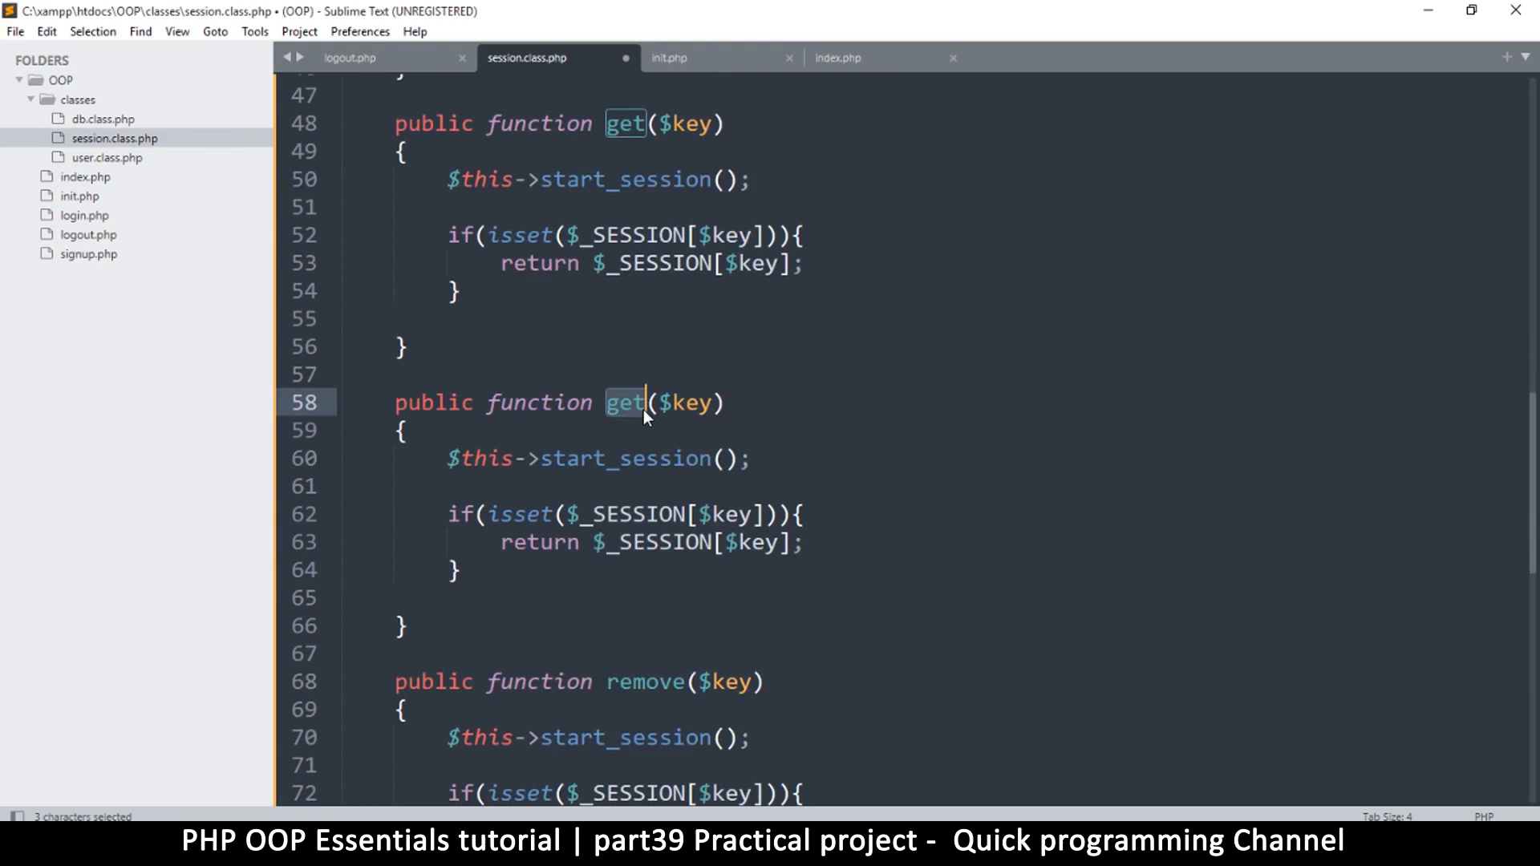
type("exists")
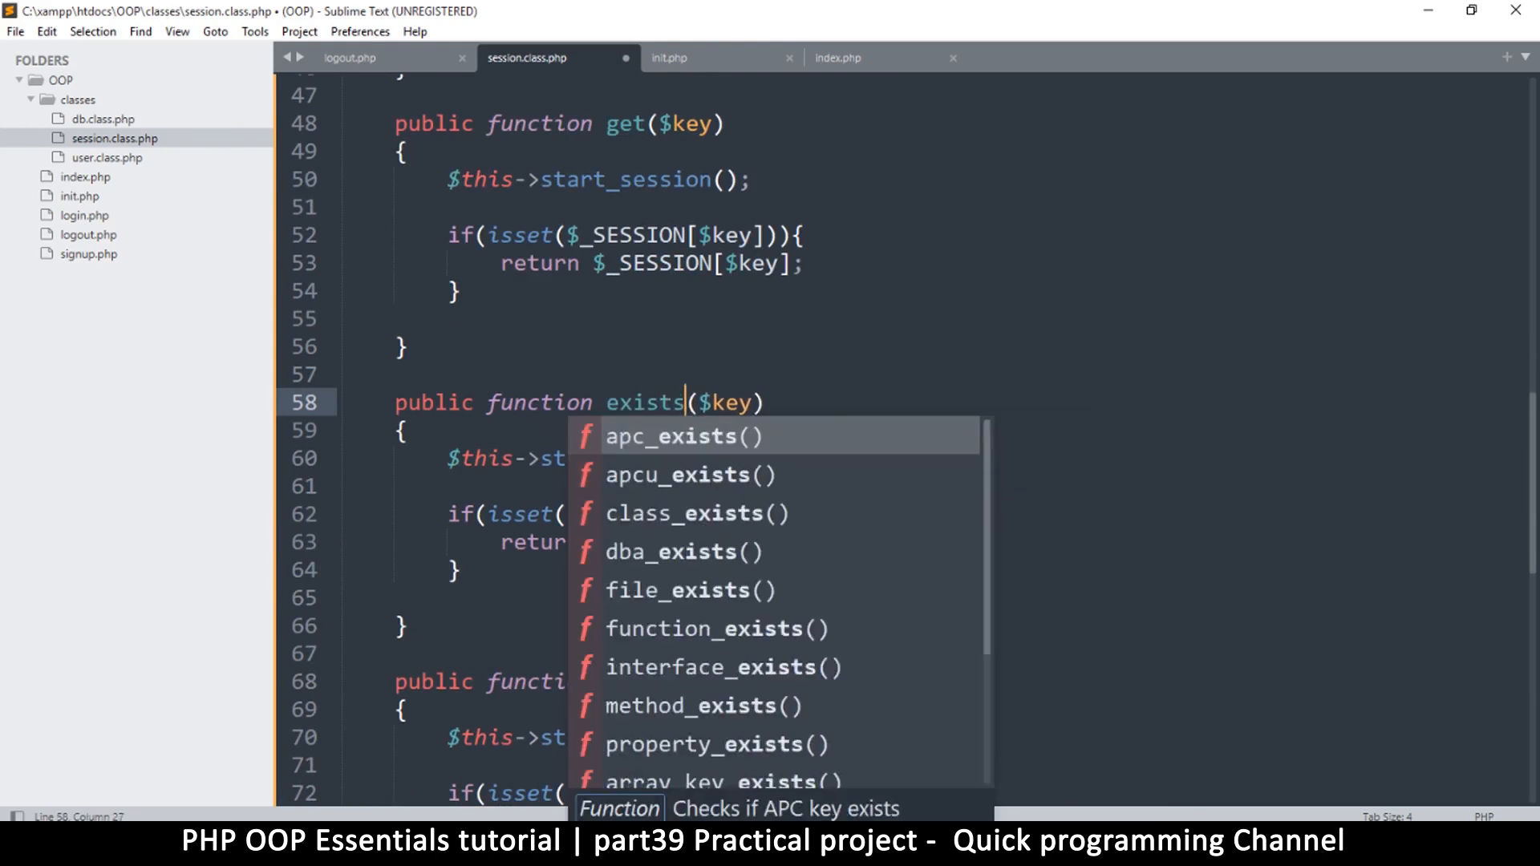
key("ctrl+s")
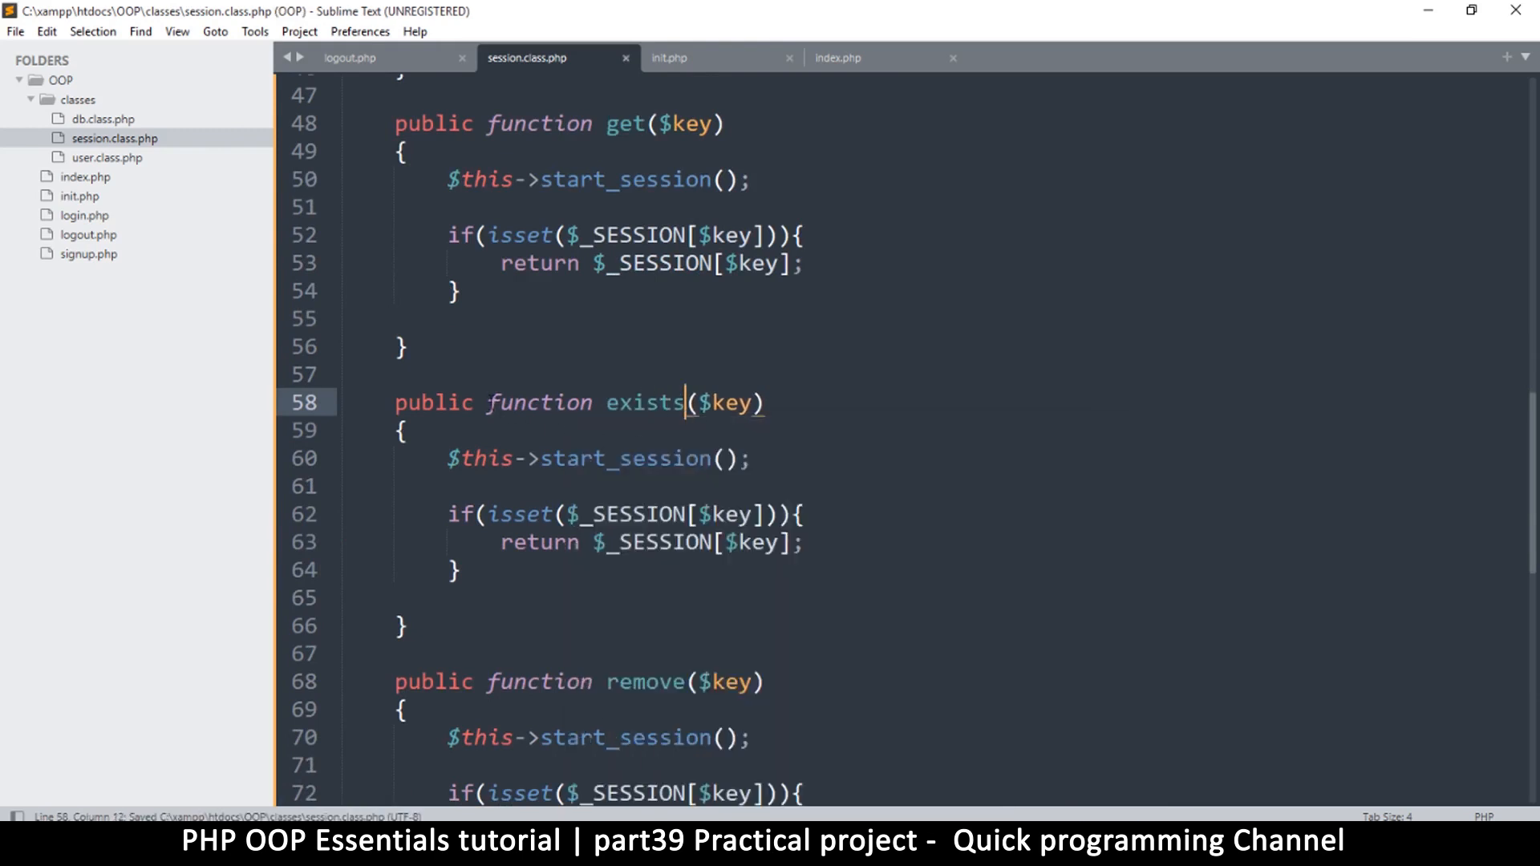
Walk through the exists signature, its start_session call and isset check
left_click_drag(489, 401, 715, 403)
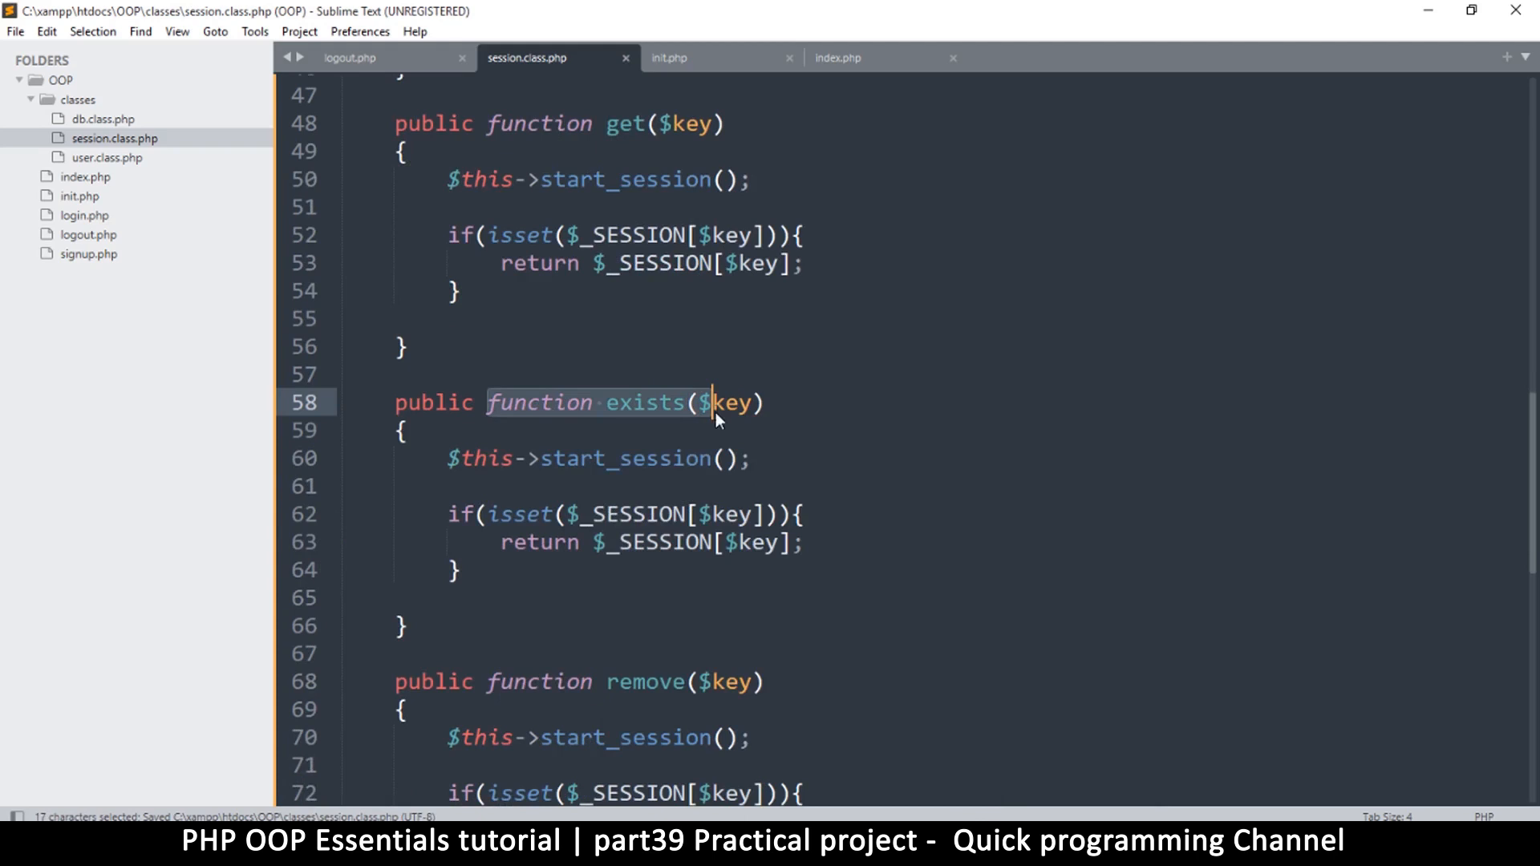
left_click(717, 410)
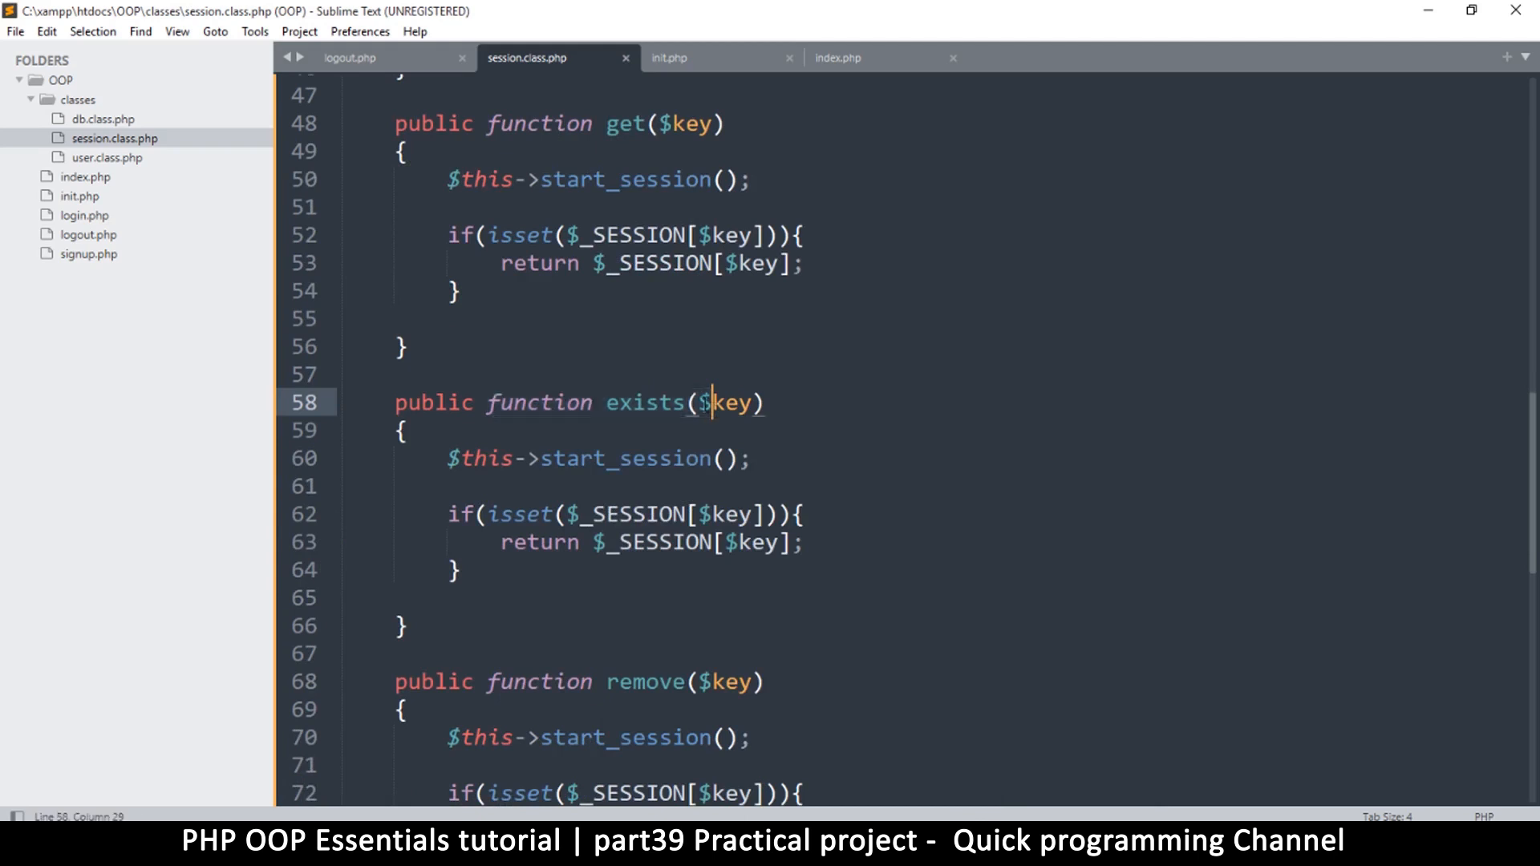
left_click_drag(714, 404, 700, 404)
left_click_drag(449, 458, 771, 458)
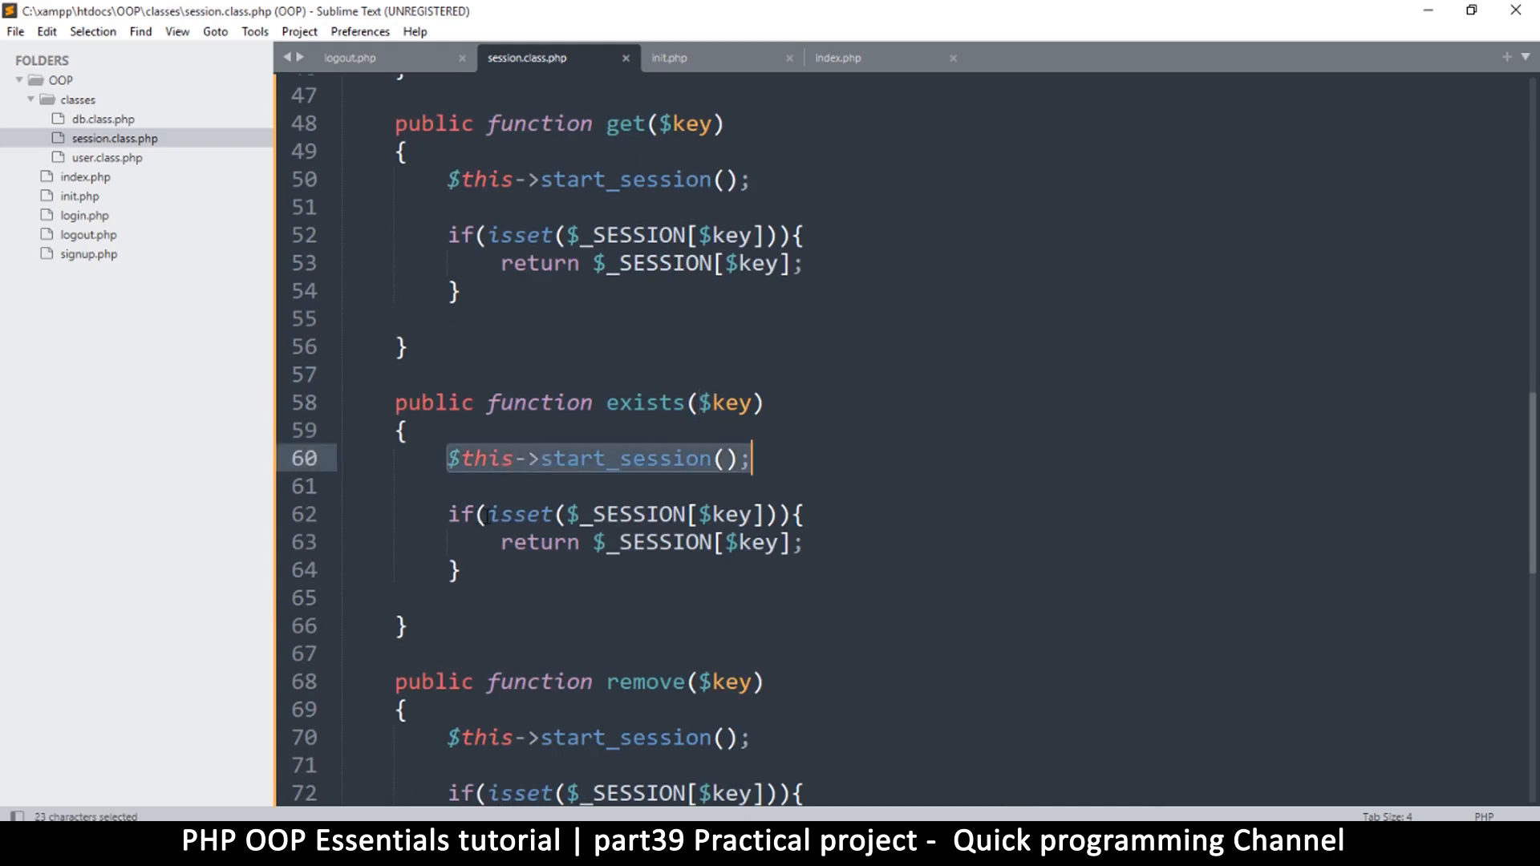
left_click_drag(487, 514, 791, 544)
left_click(660, 513)
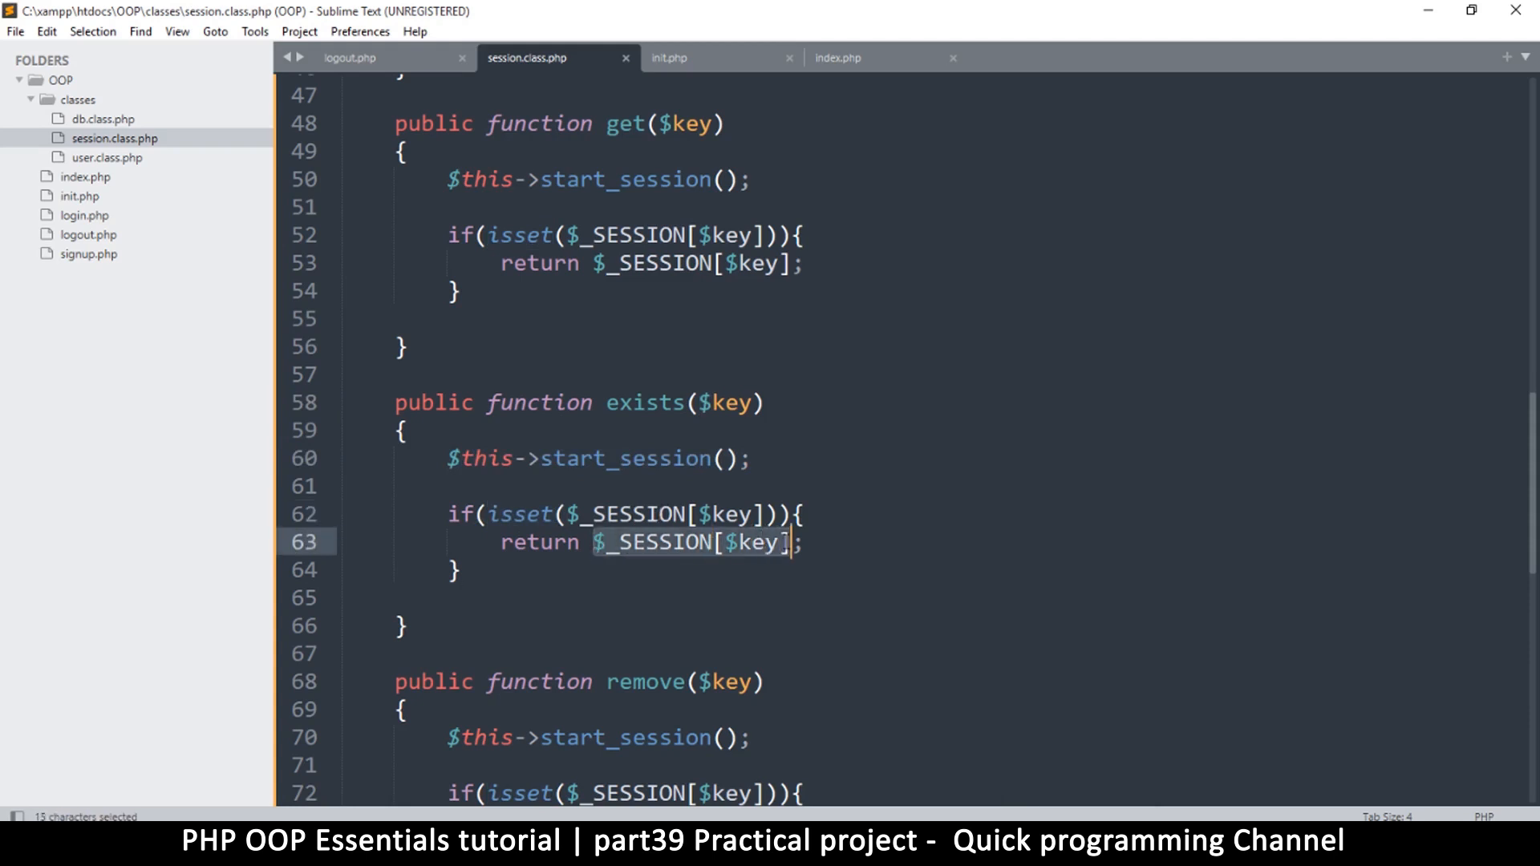
type("true;")
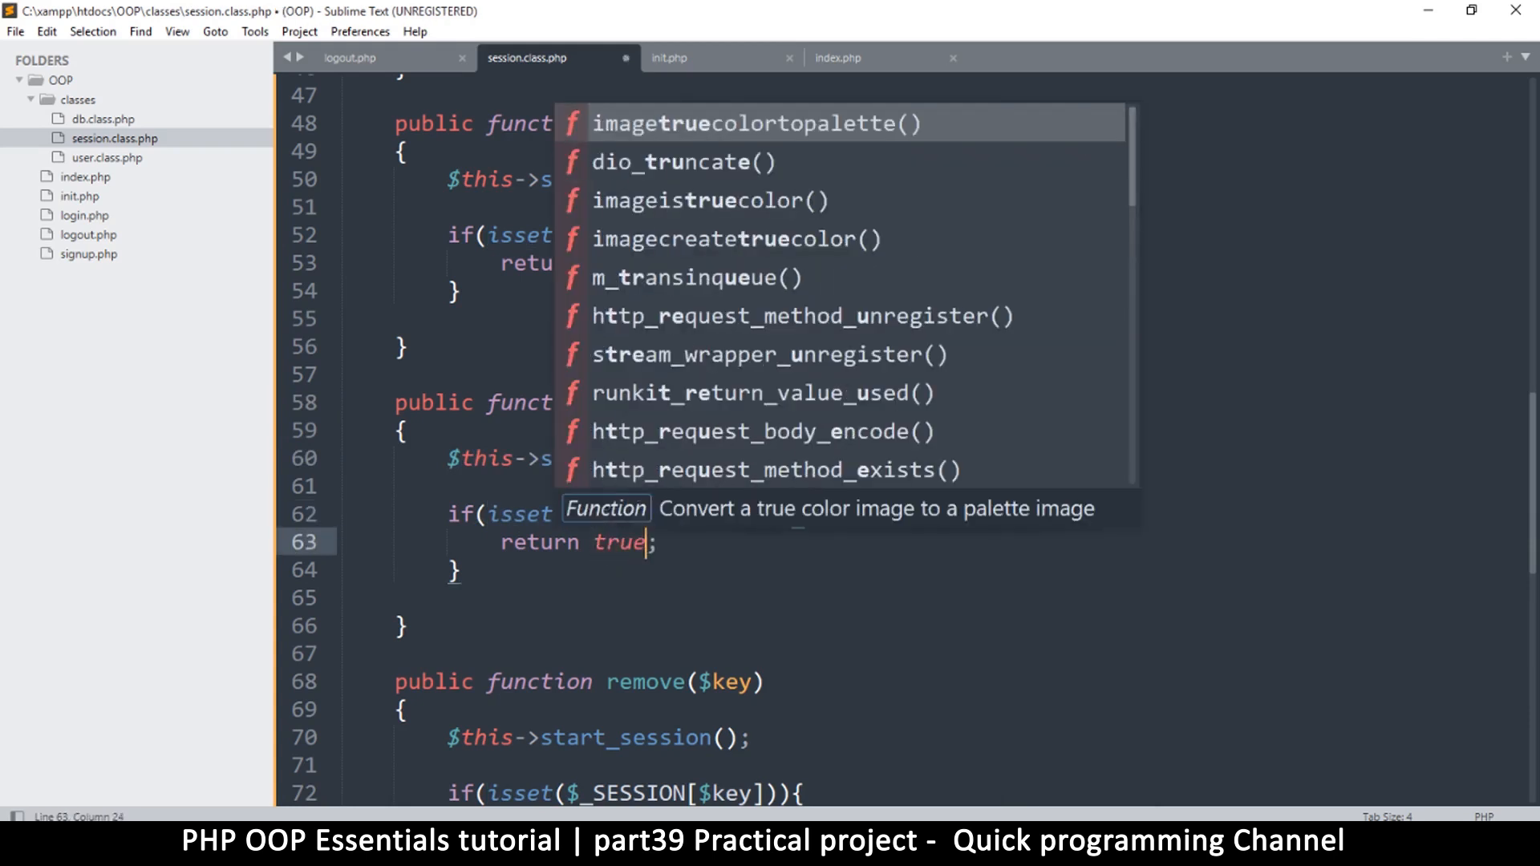
Make exists() return true when set and false otherwise, then save
left_click(579, 581)
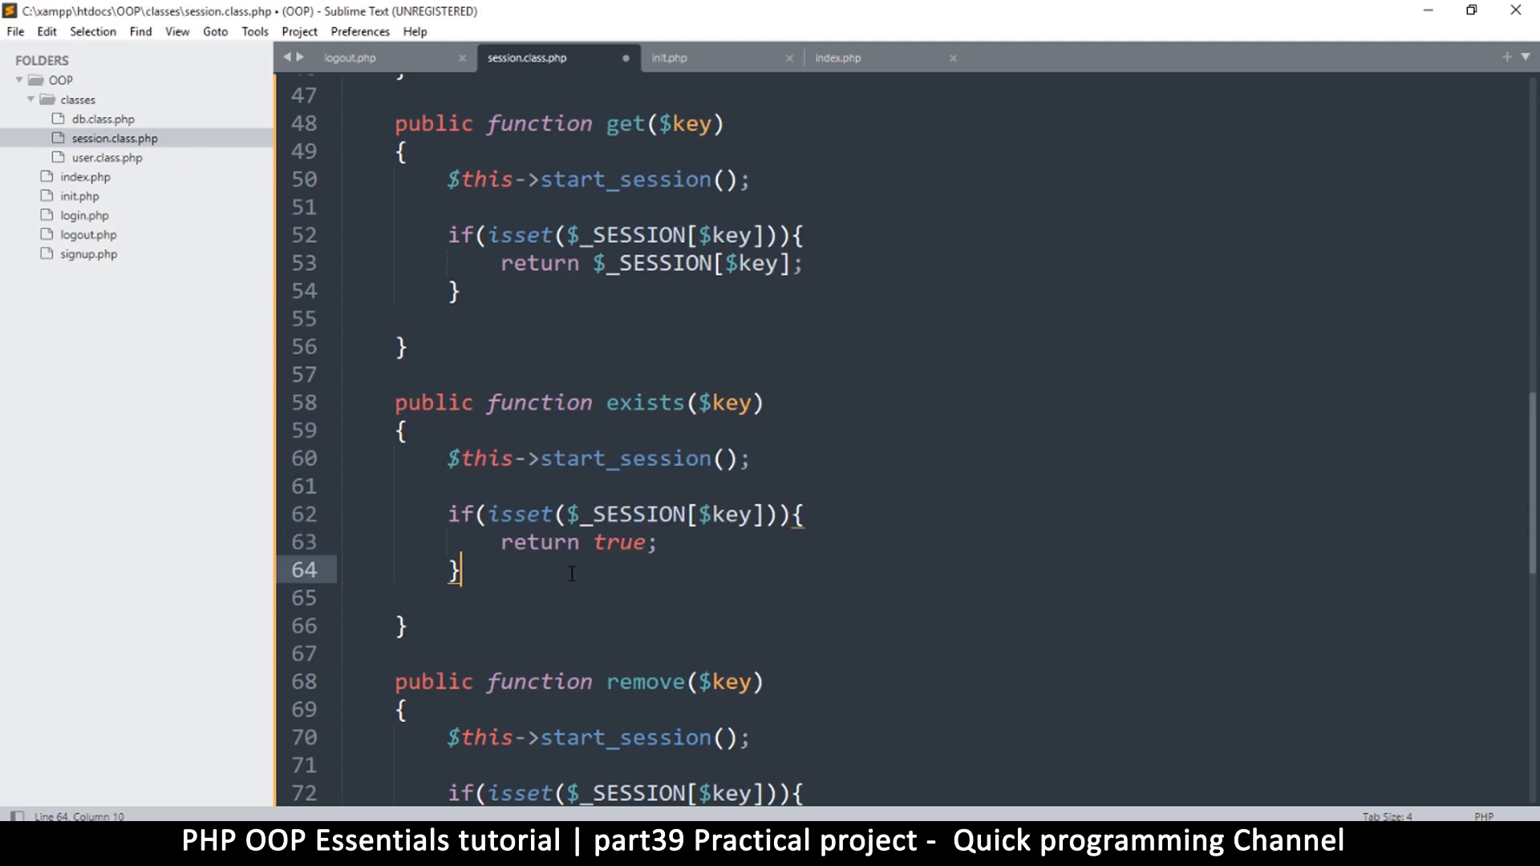
key("Return")
key("Return")
type("return")
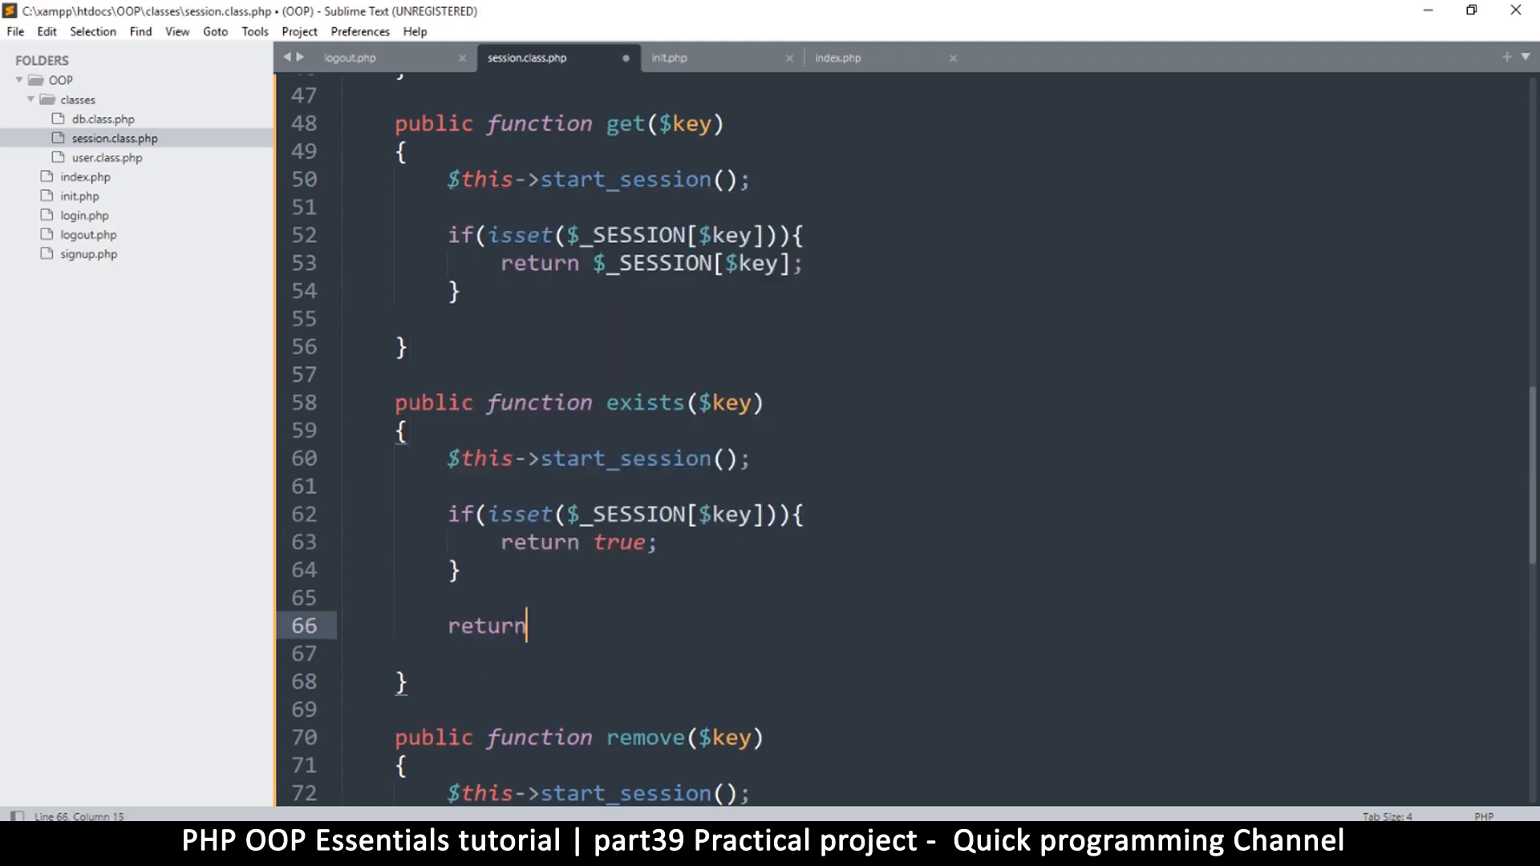
type(" false;")
key("ctrl+s")
key("ctrl+minus")
key("ctrl+minus")
key("ctrl+minus")
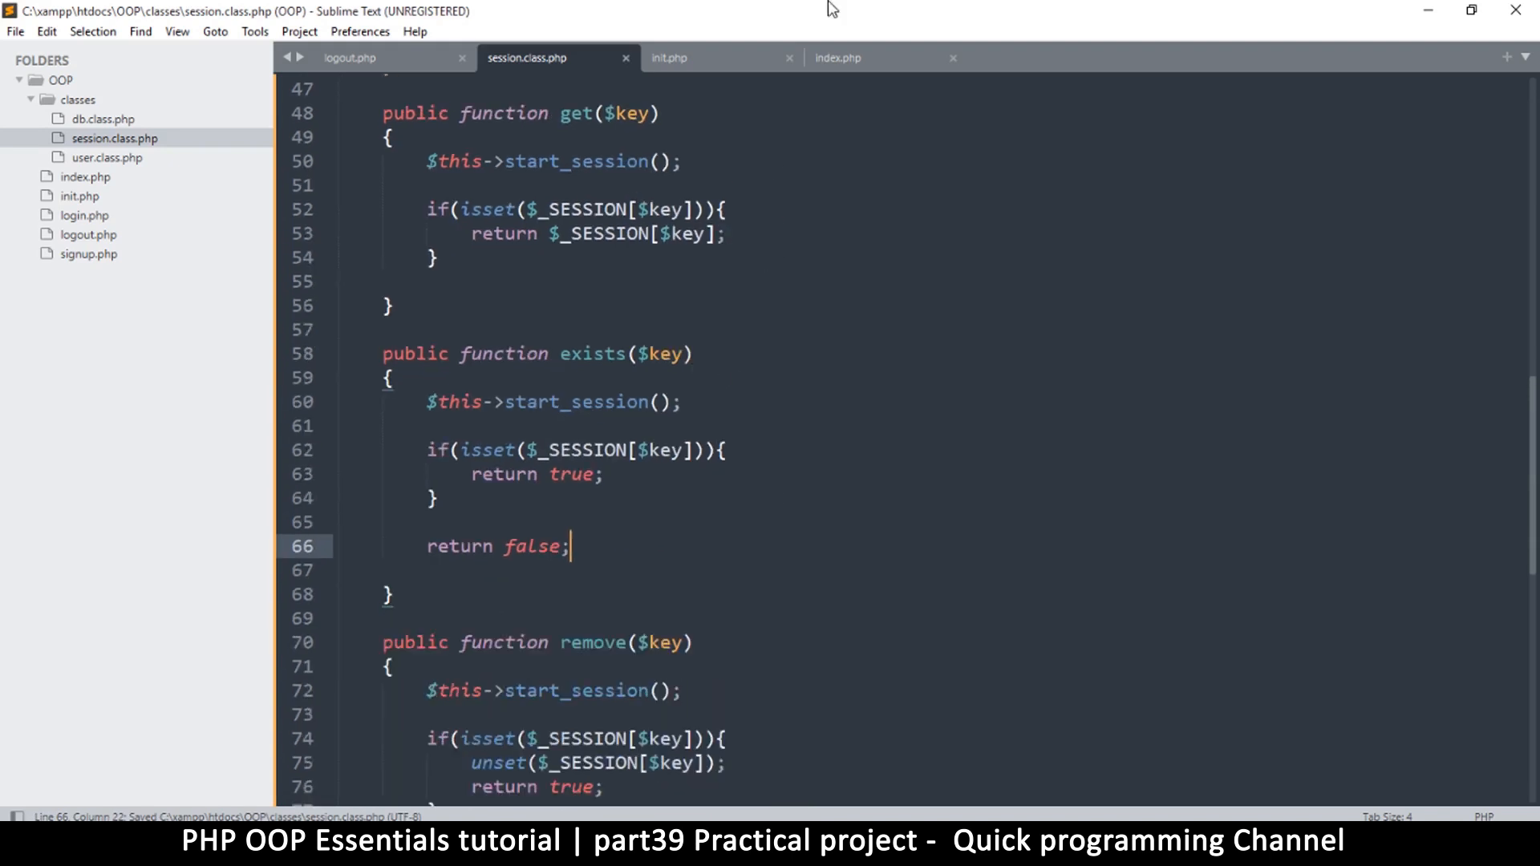
In logout.php, replace the isset($_SESSION['USER']) check with $ses->exists('USER')
left_click(350, 57)
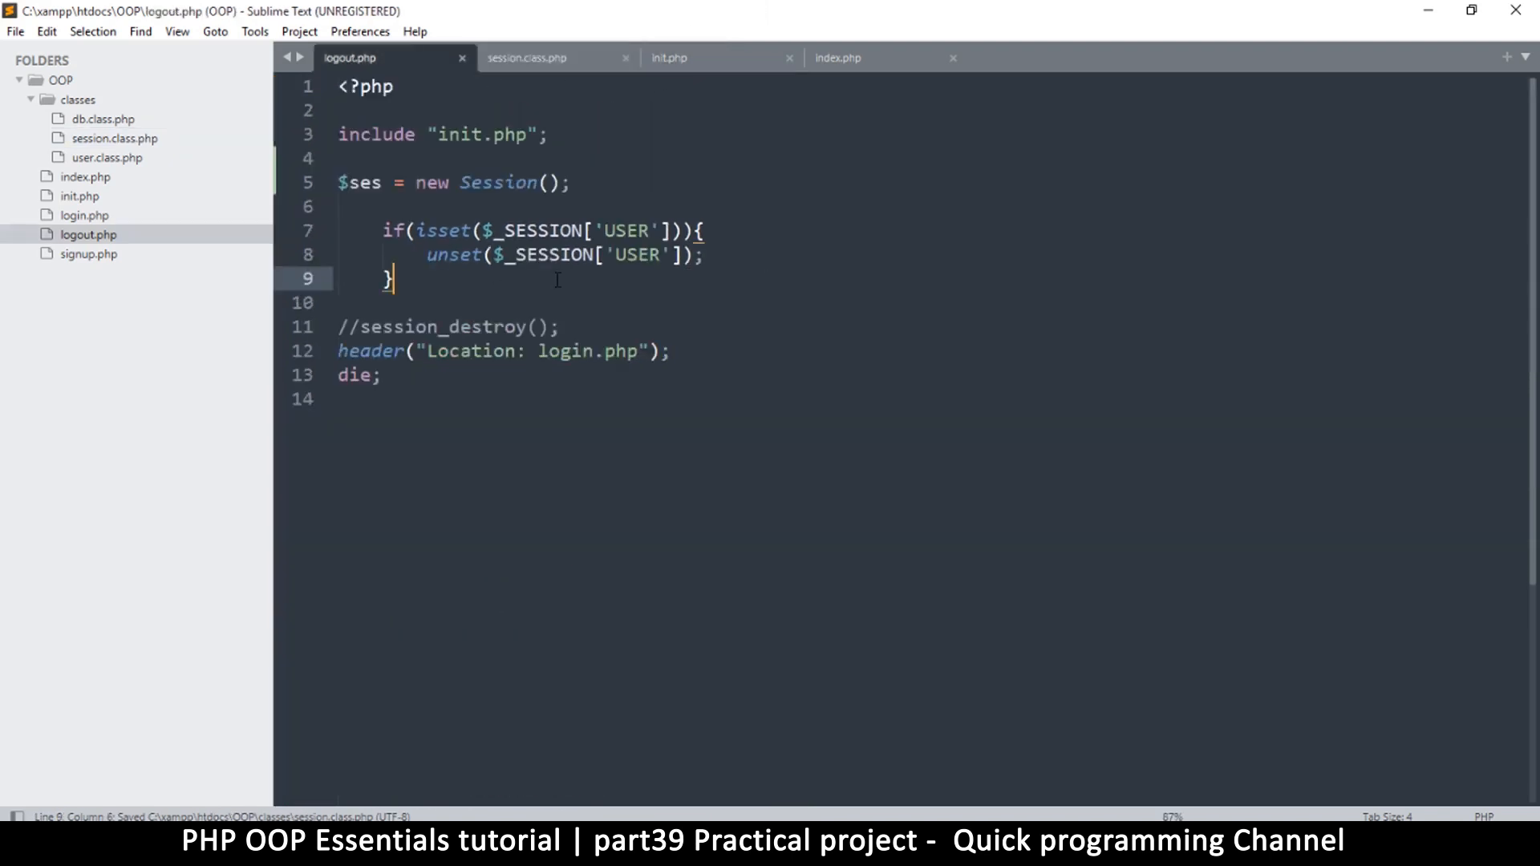
key("ctrl+equal")
key("ctrl+equal")
key("ctrl+equal")
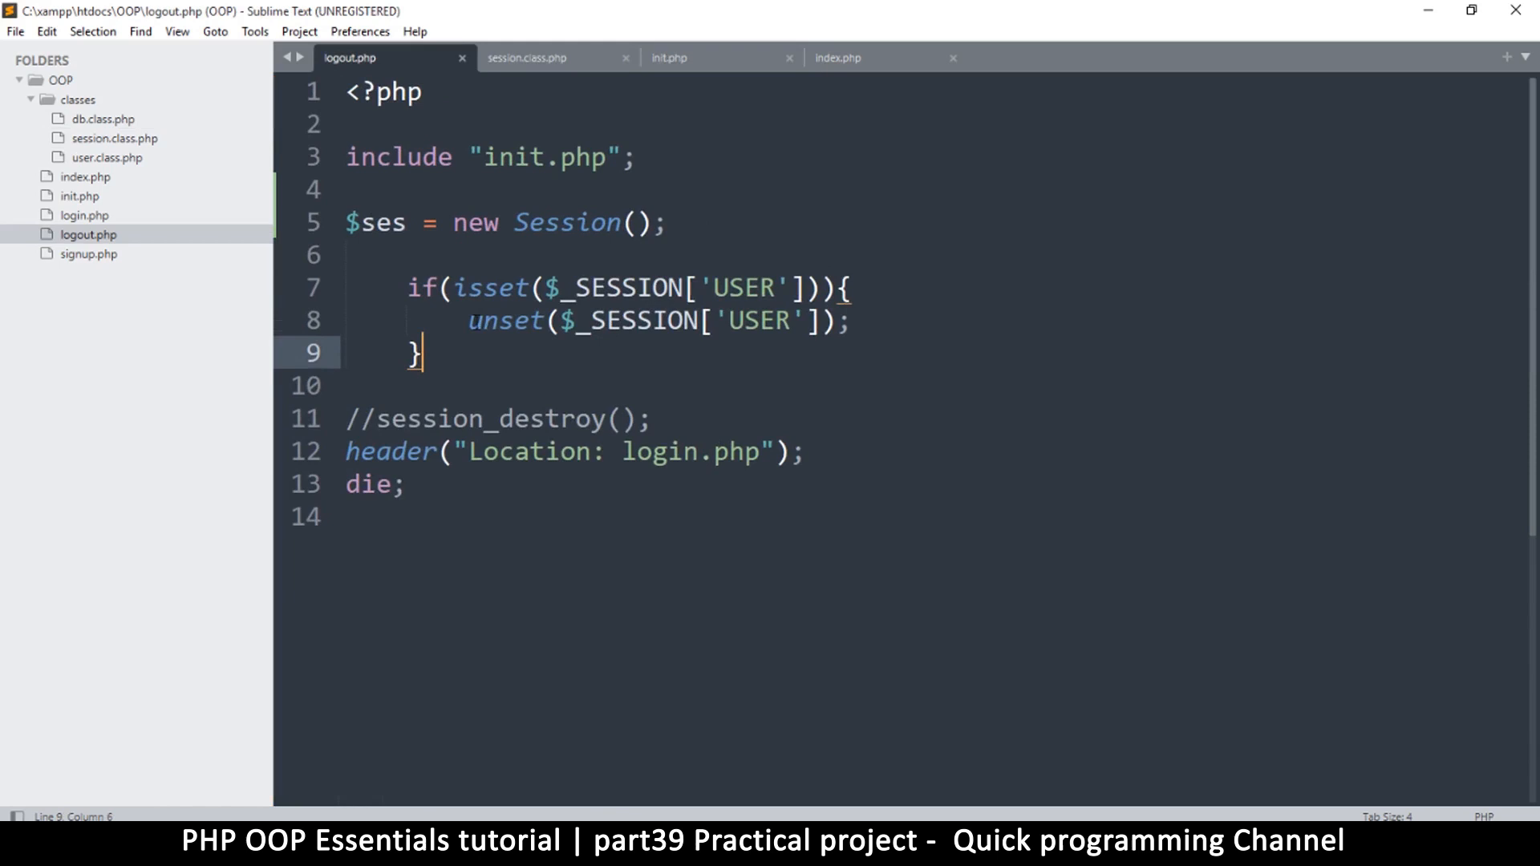
left_click_drag(409, 222, 347, 221)
key("ctrl+c")
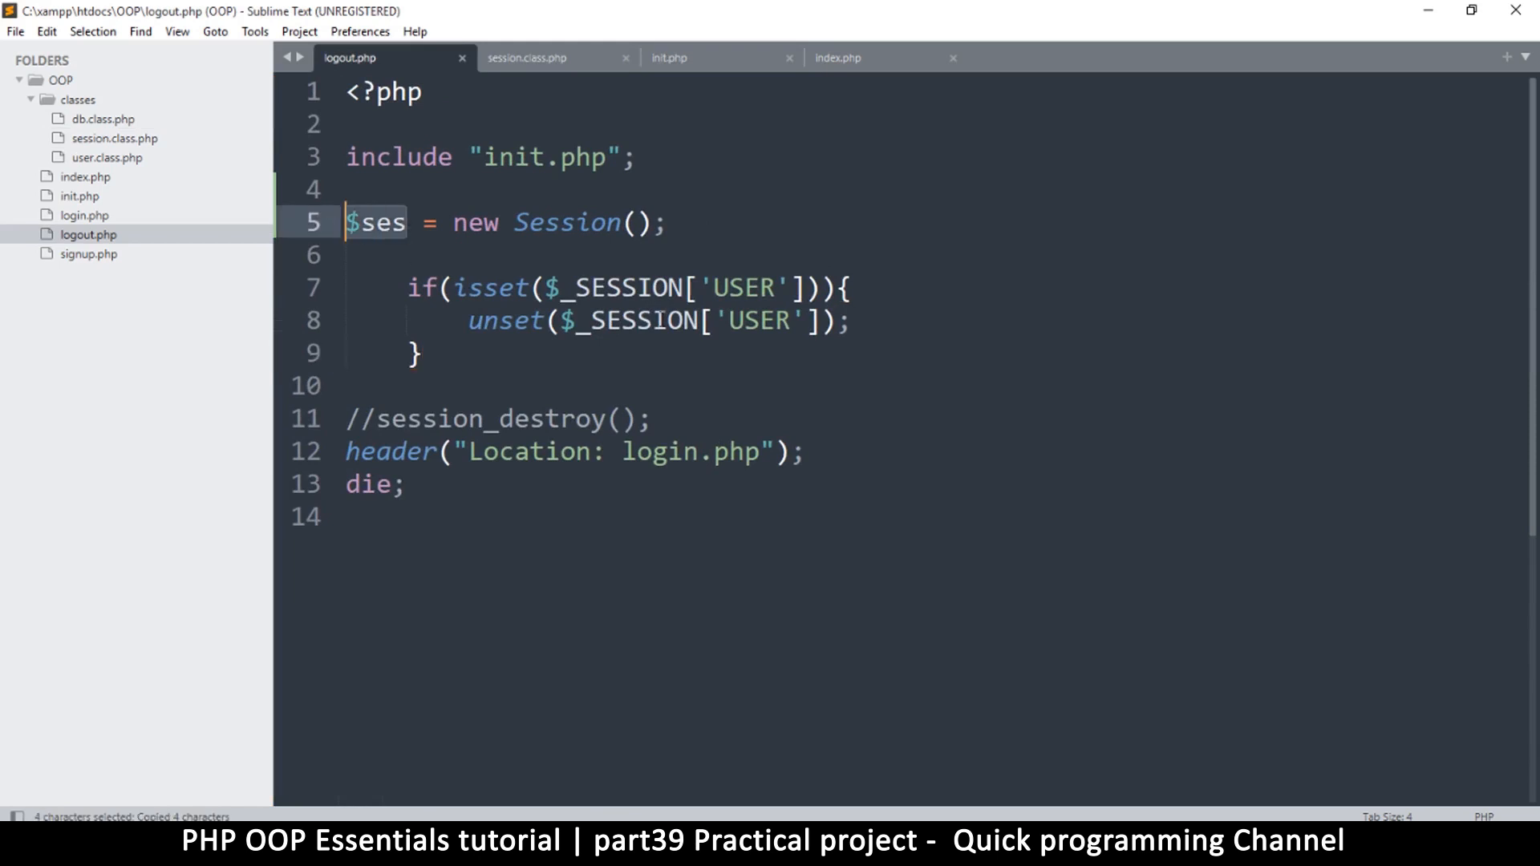
left_click(545, 288)
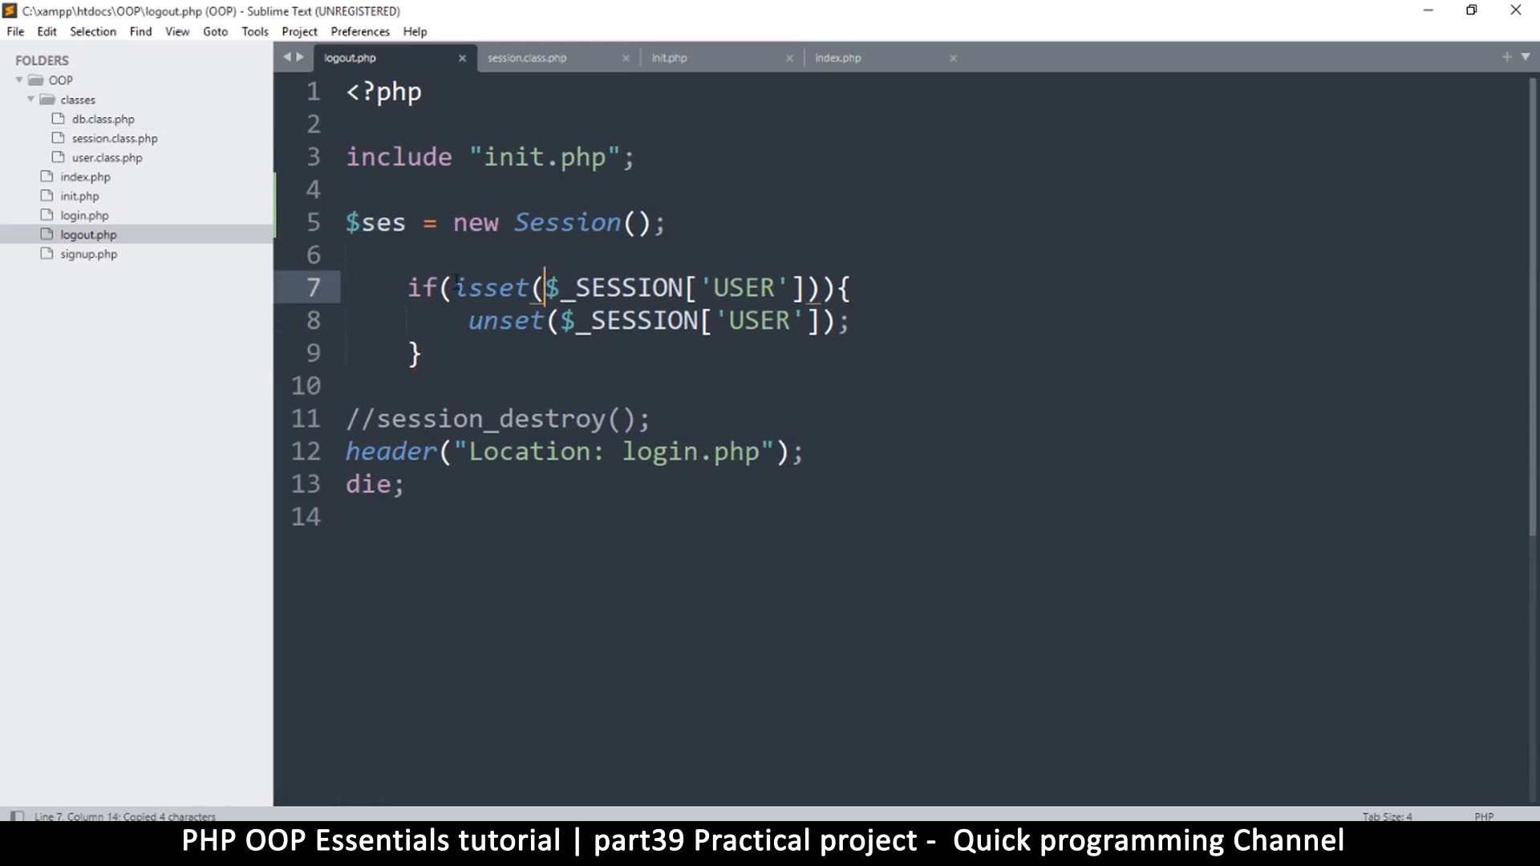
mouse_move(491, 288)
double_click(743, 287)
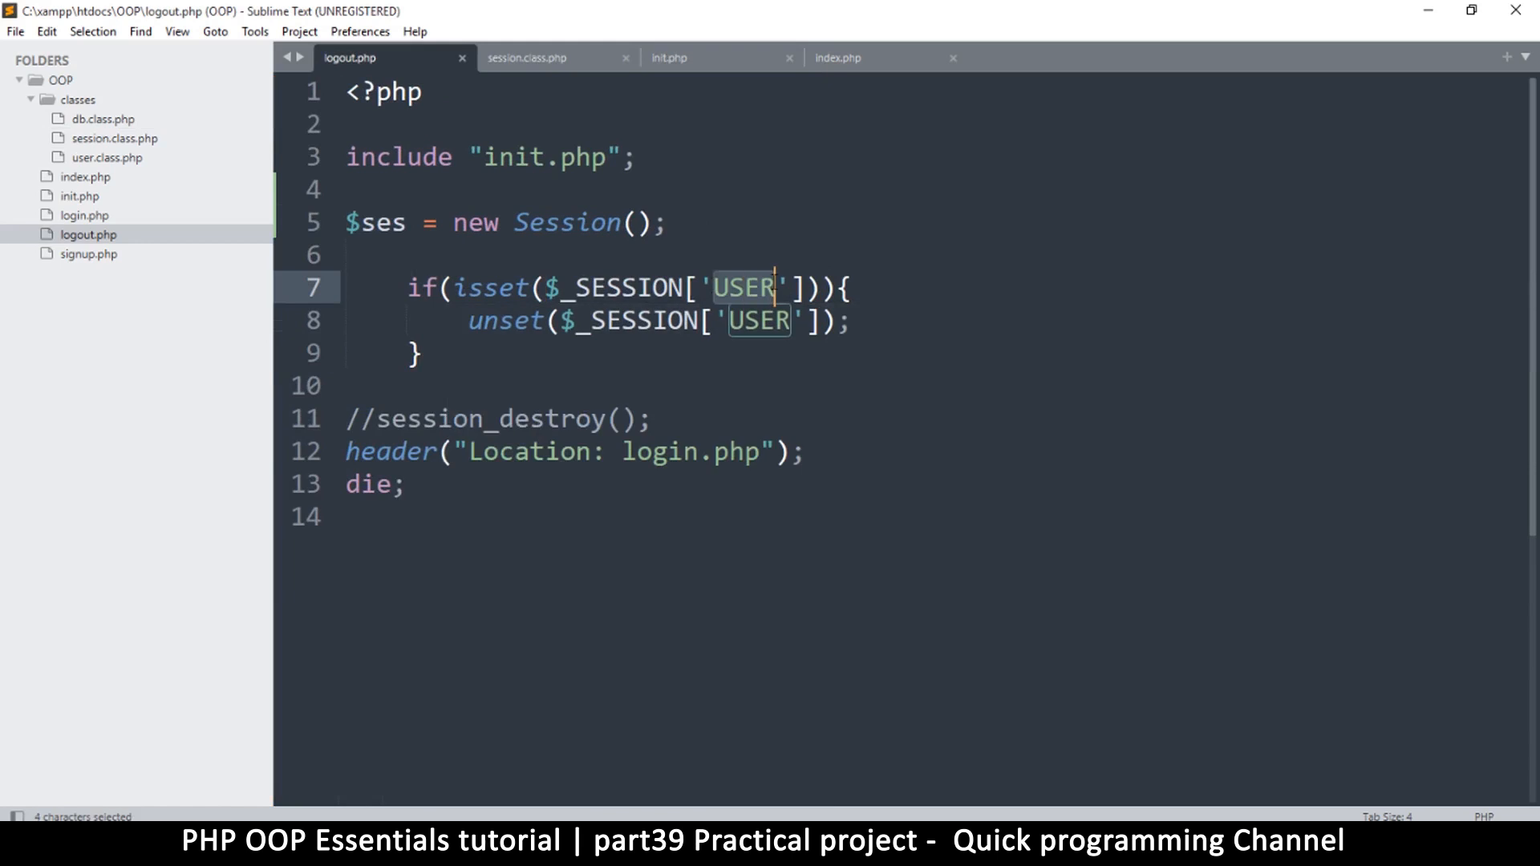
left_click_drag(449, 287, 820, 288)
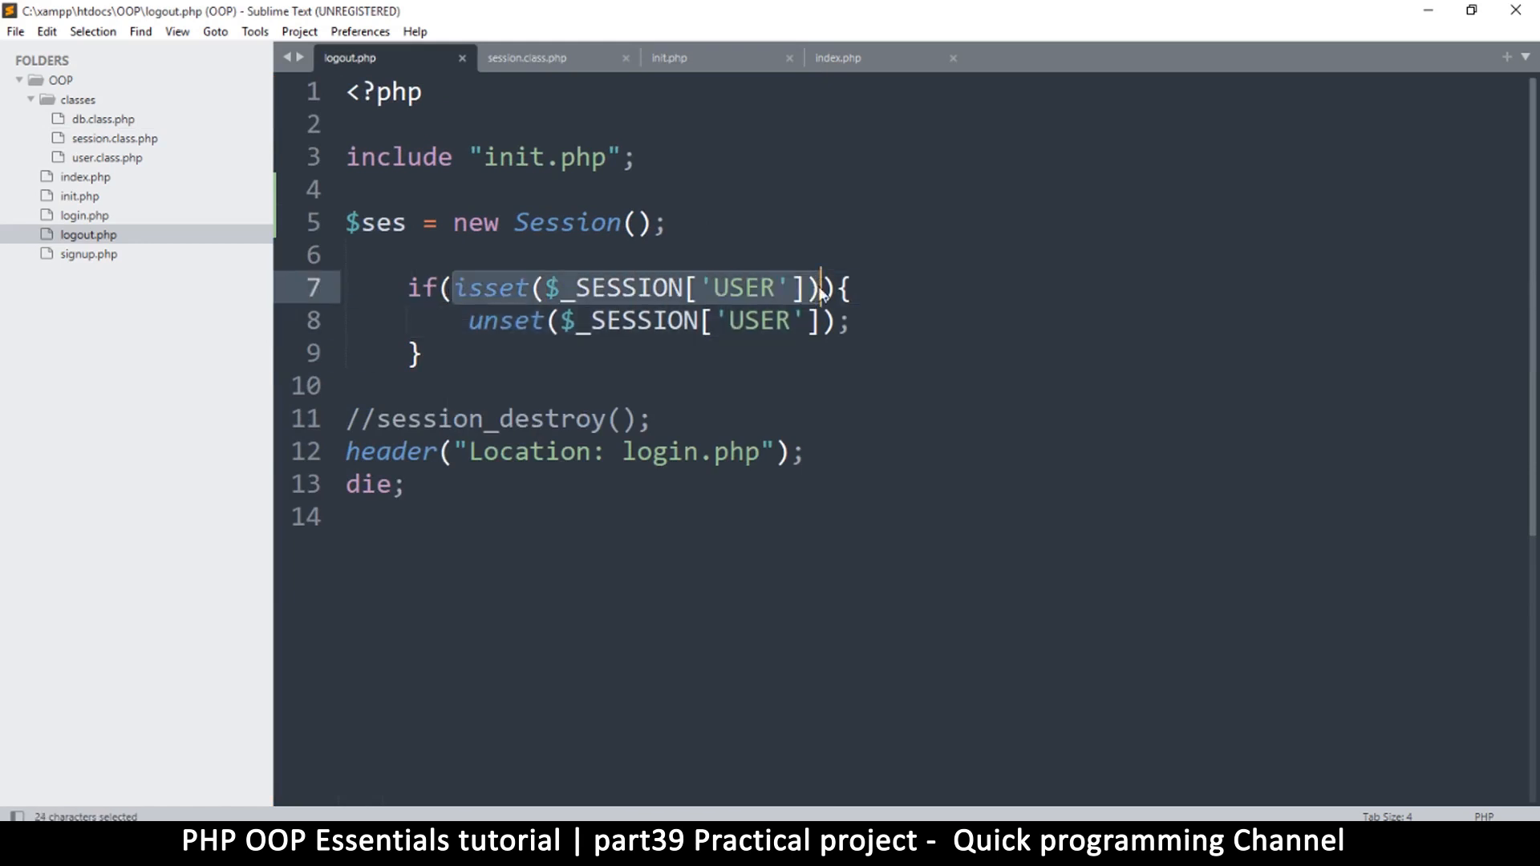
type("$ses")
type("->")
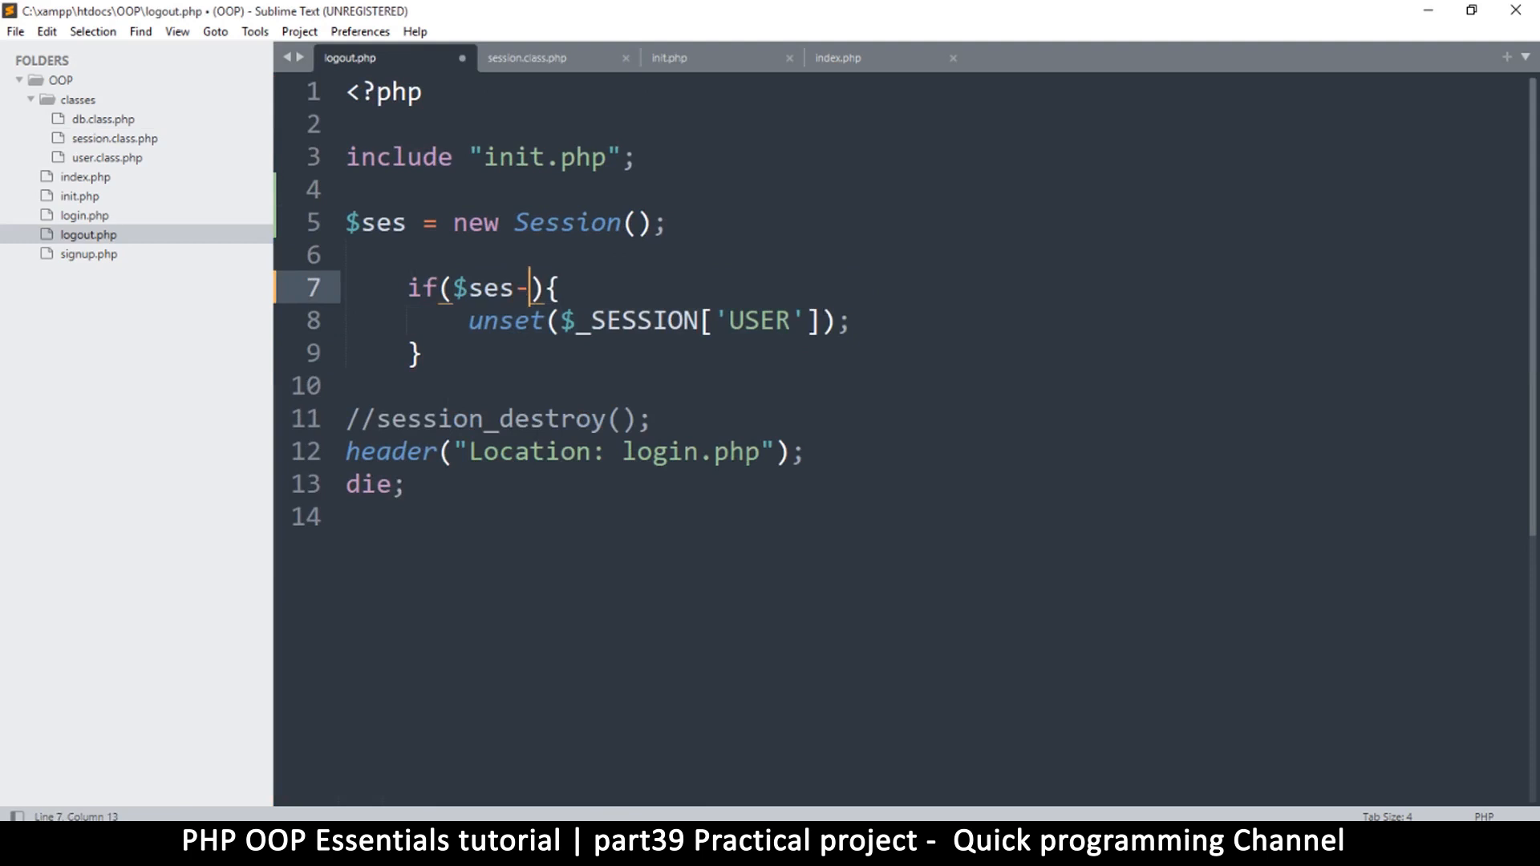
type("exists")
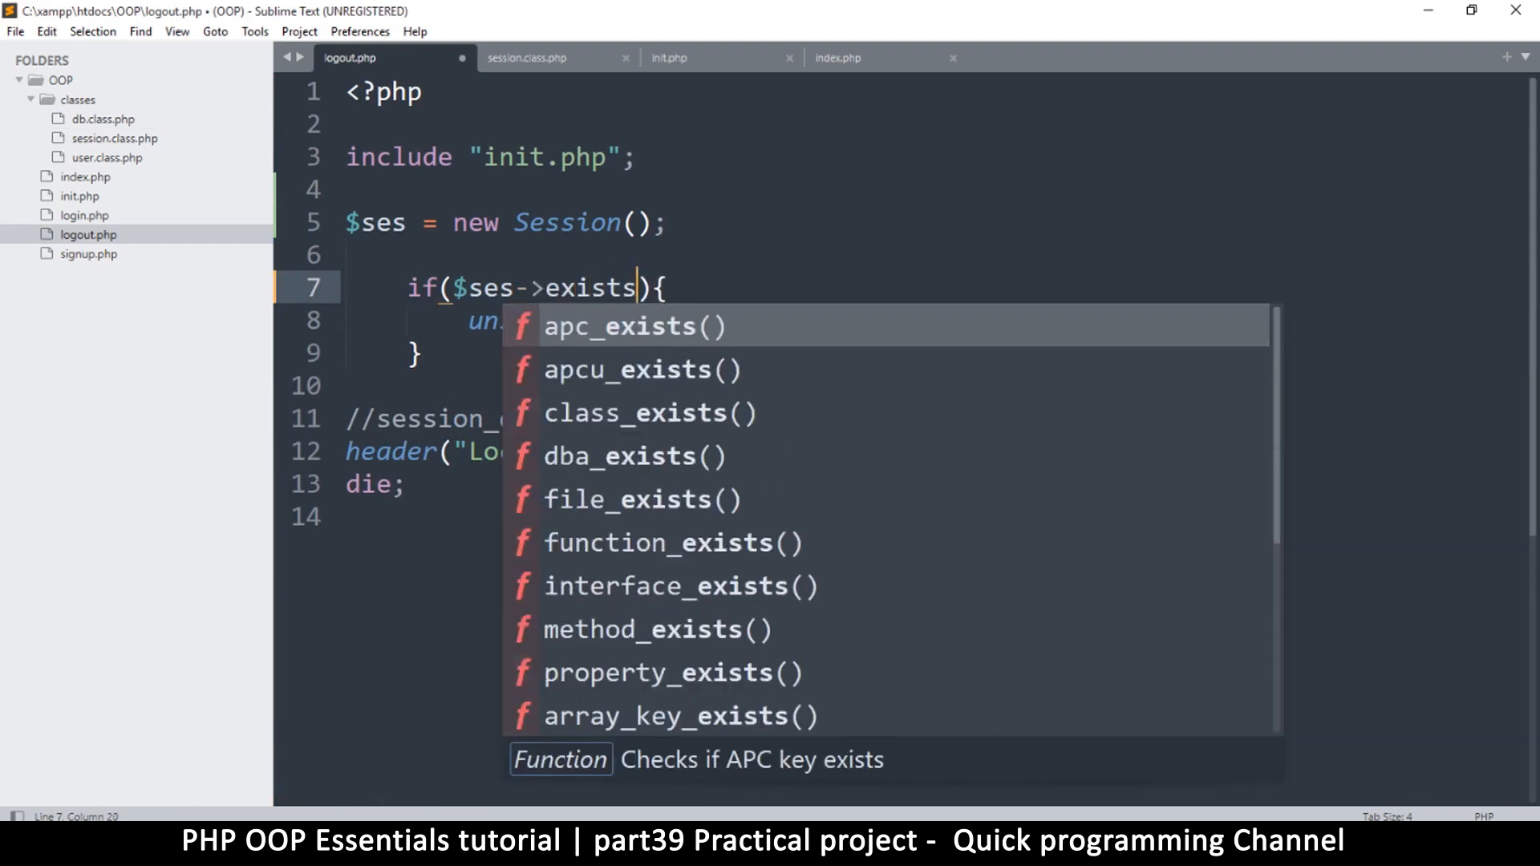
type("('U")
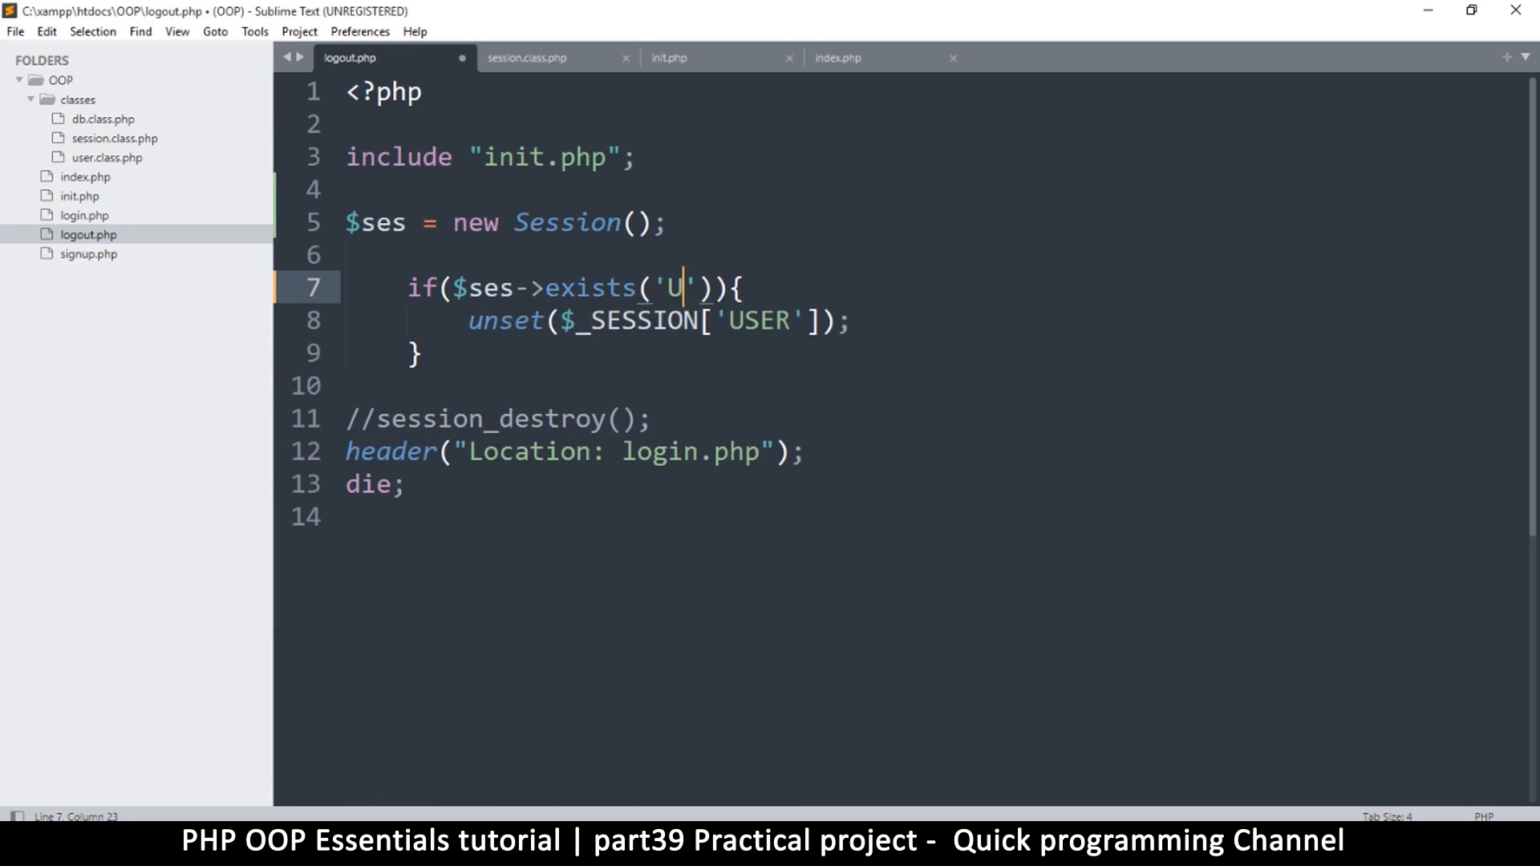
type("SER")
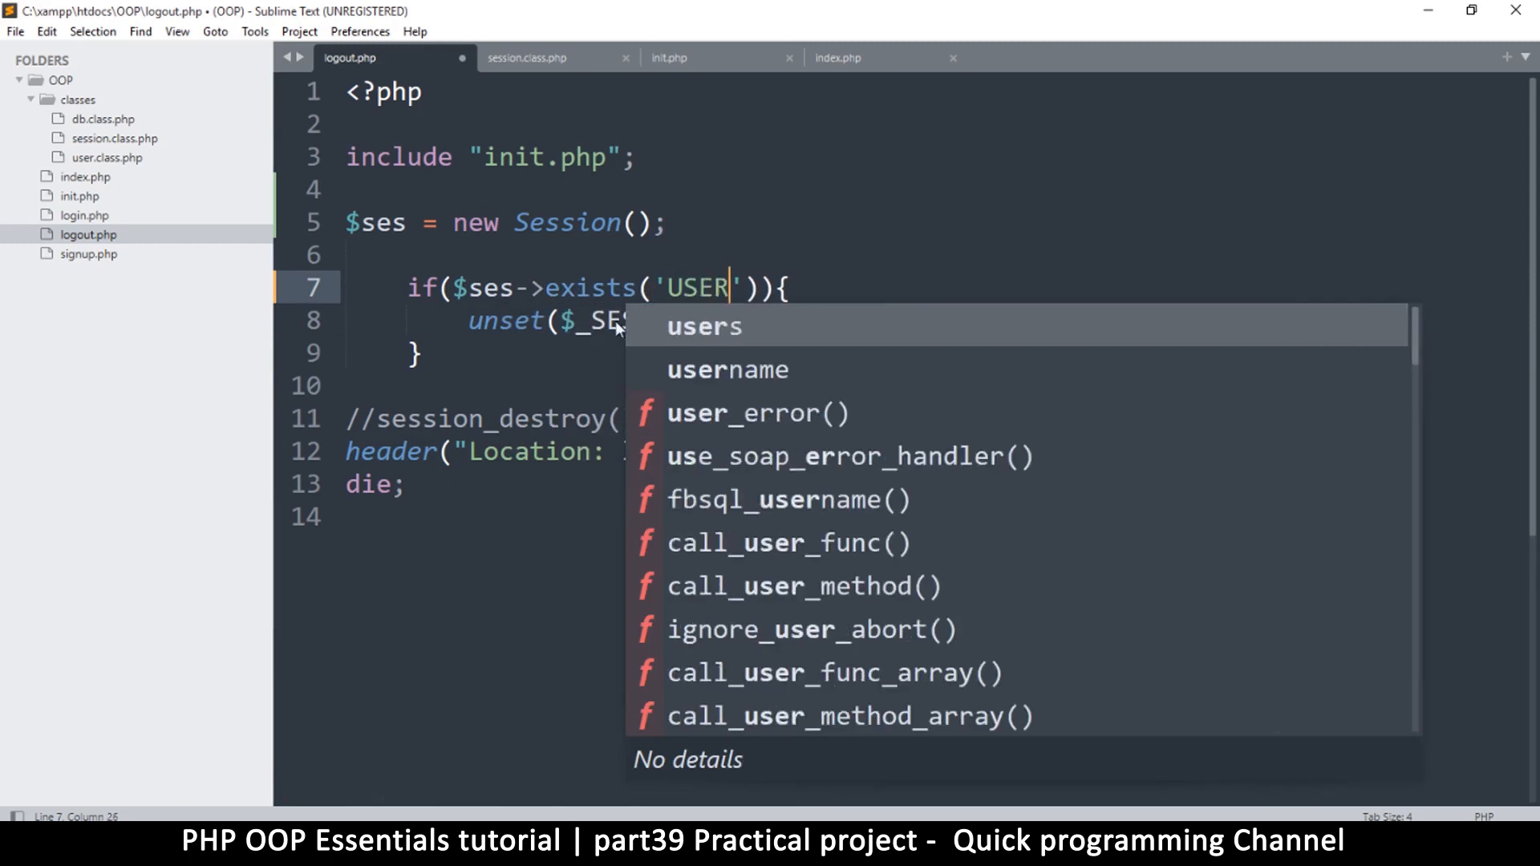
Replace the unset statement with $ses->remove('USER') and save
left_click(552, 325)
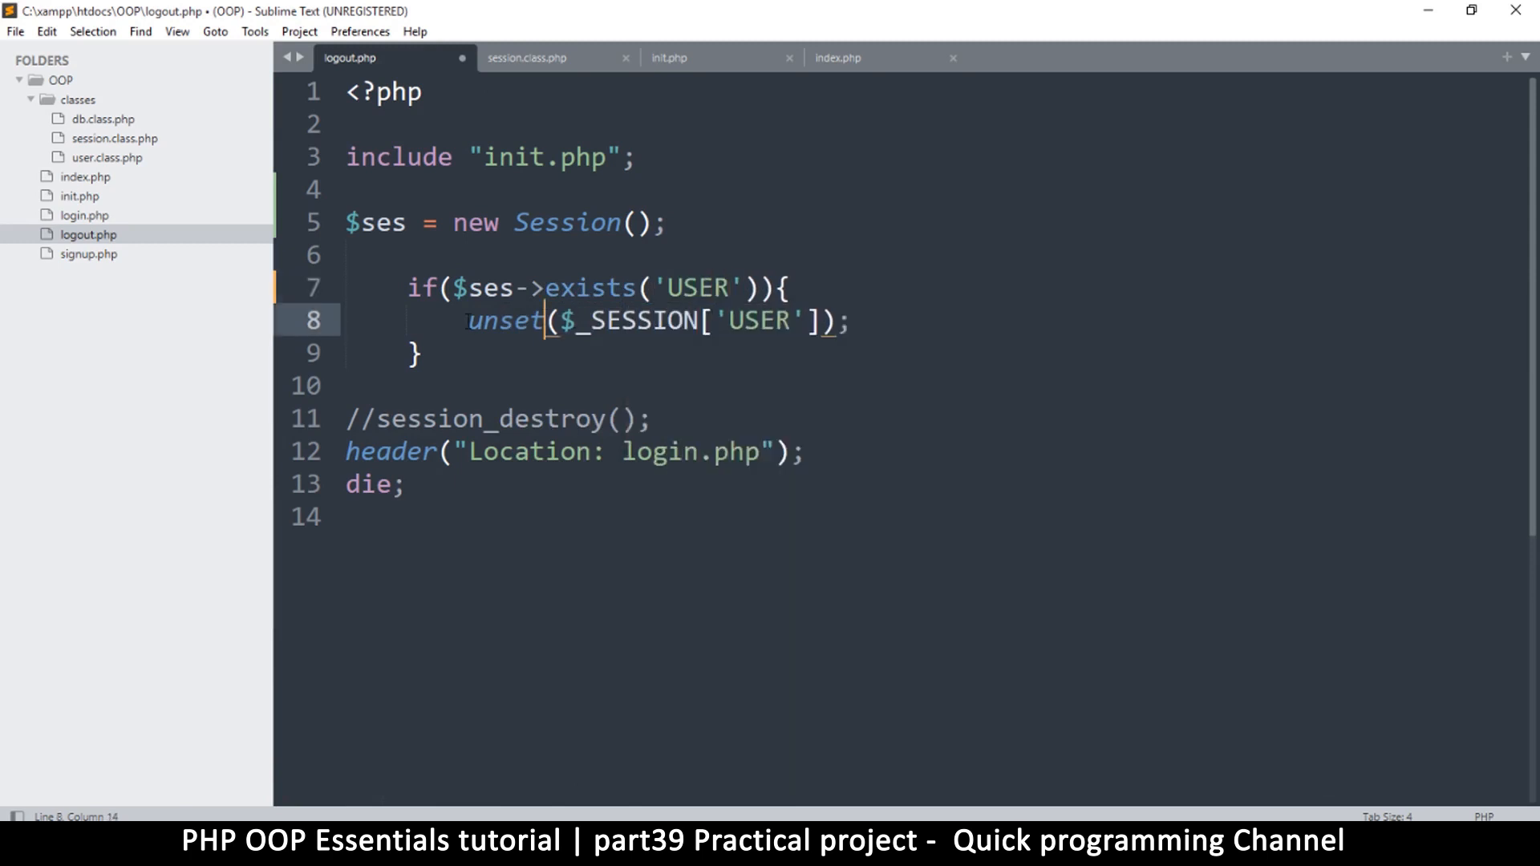
left_click_drag(467, 320, 745, 326)
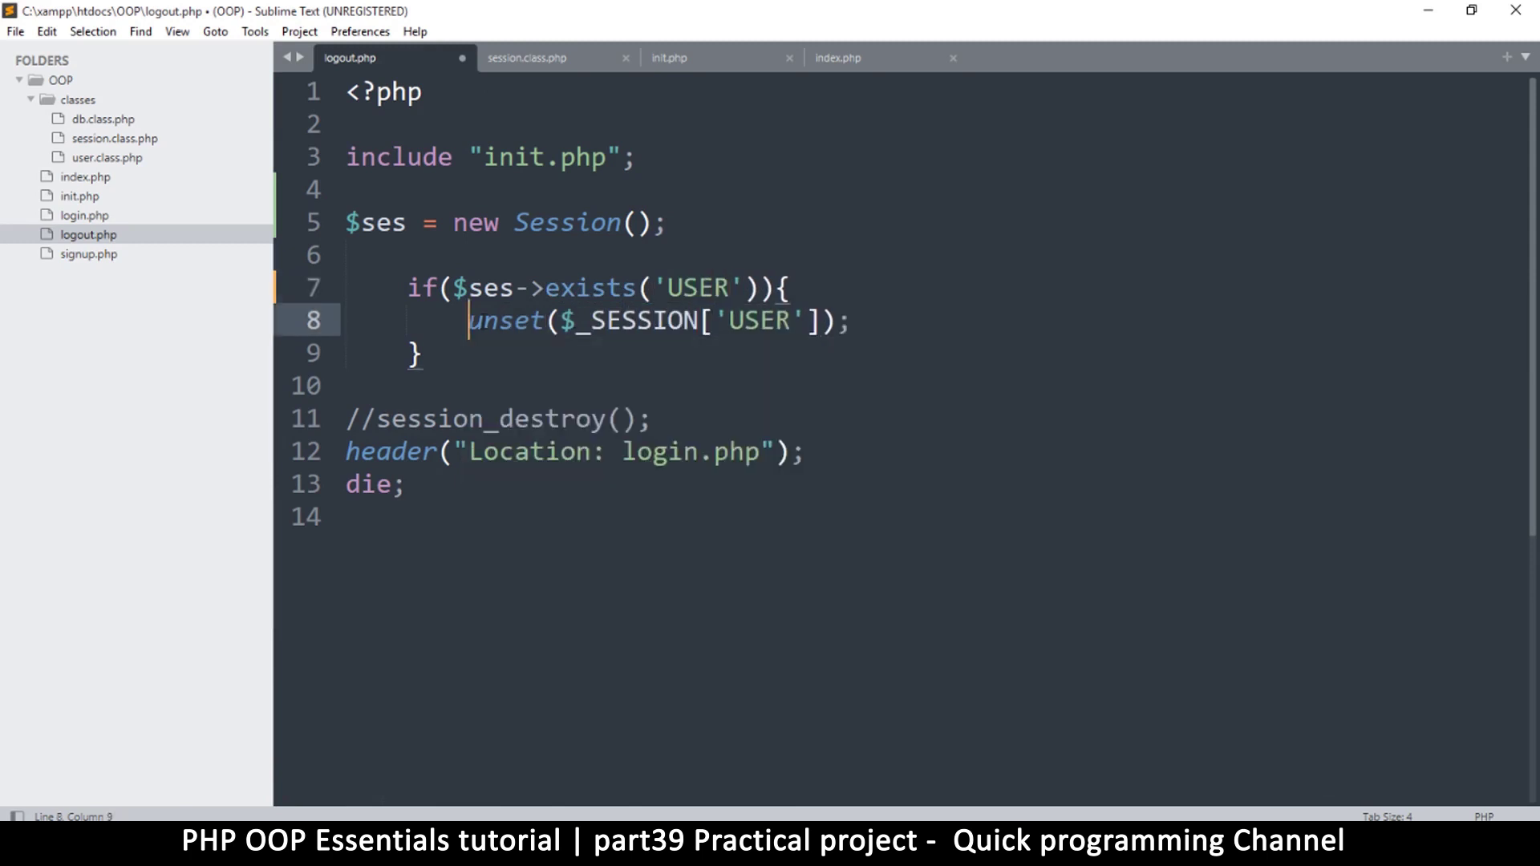
left_click(518, 332)
left_click_drag(453, 288, 770, 288)
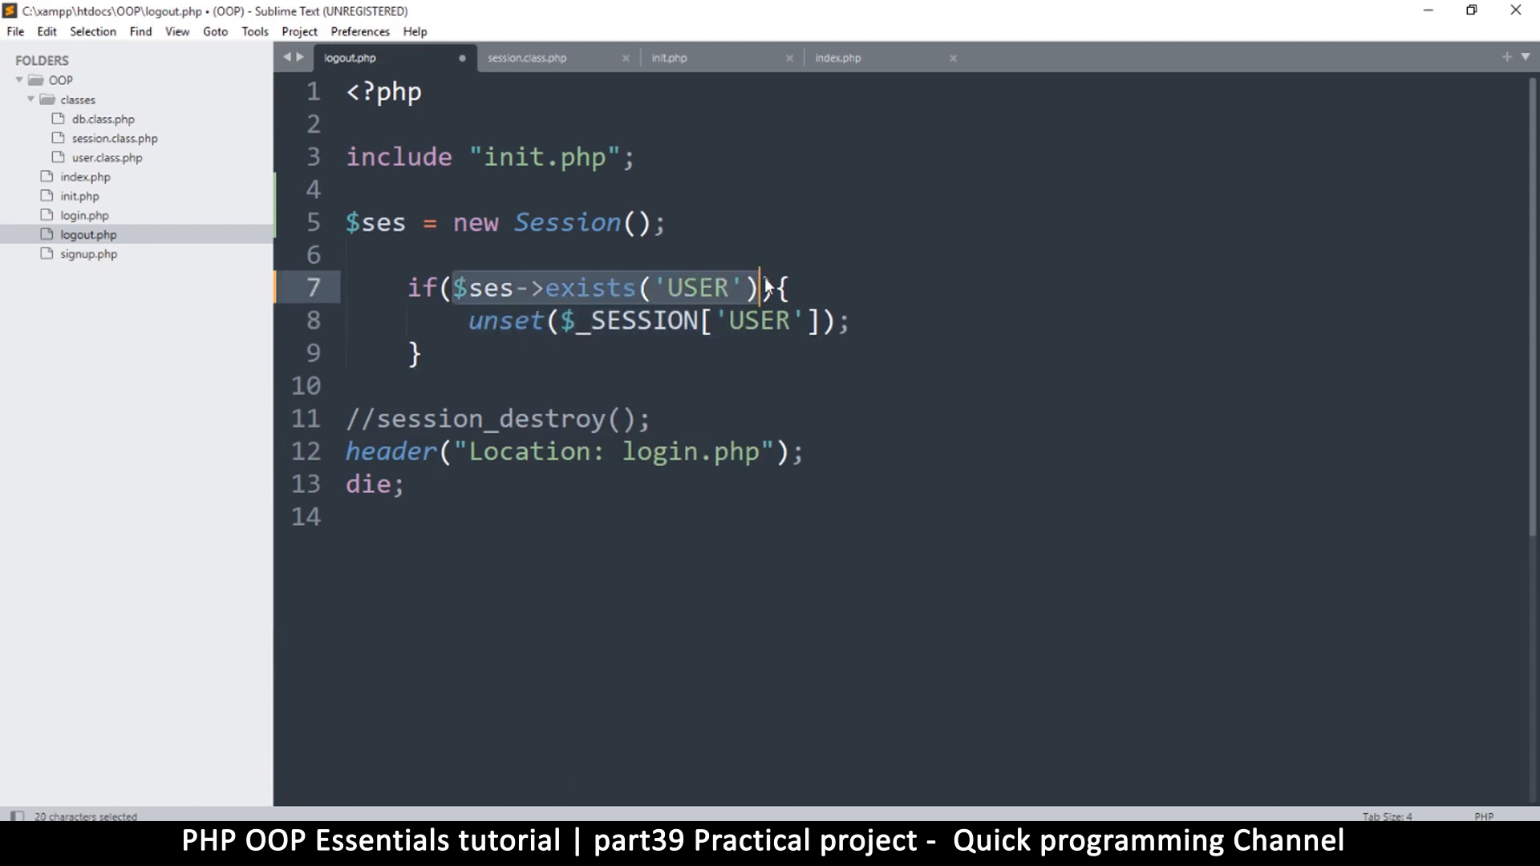
key("ctrl+c")
left_click_drag(468, 321, 851, 328)
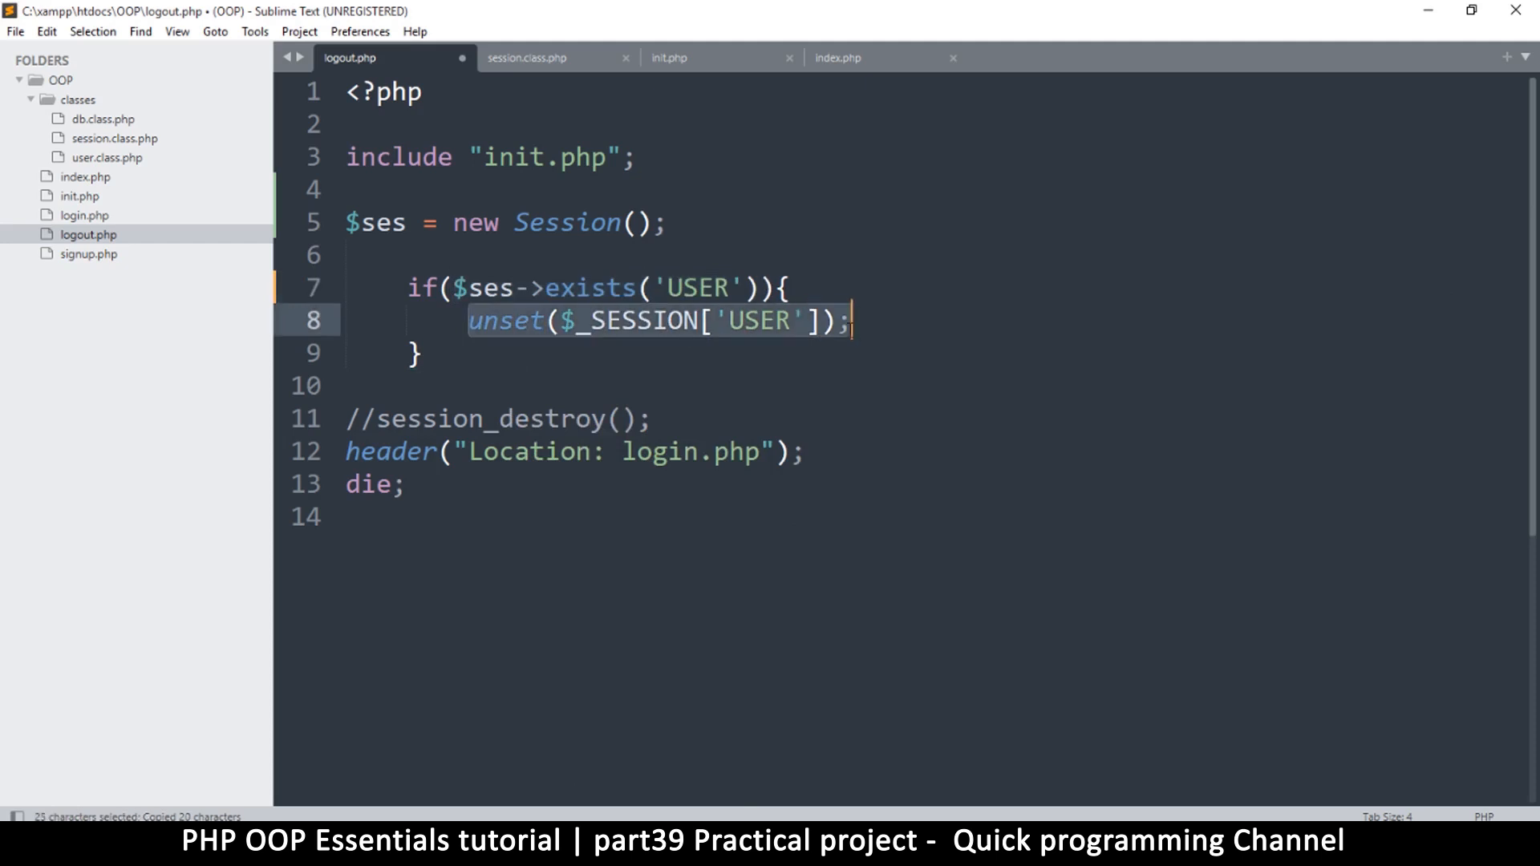
key("ctrl+v")
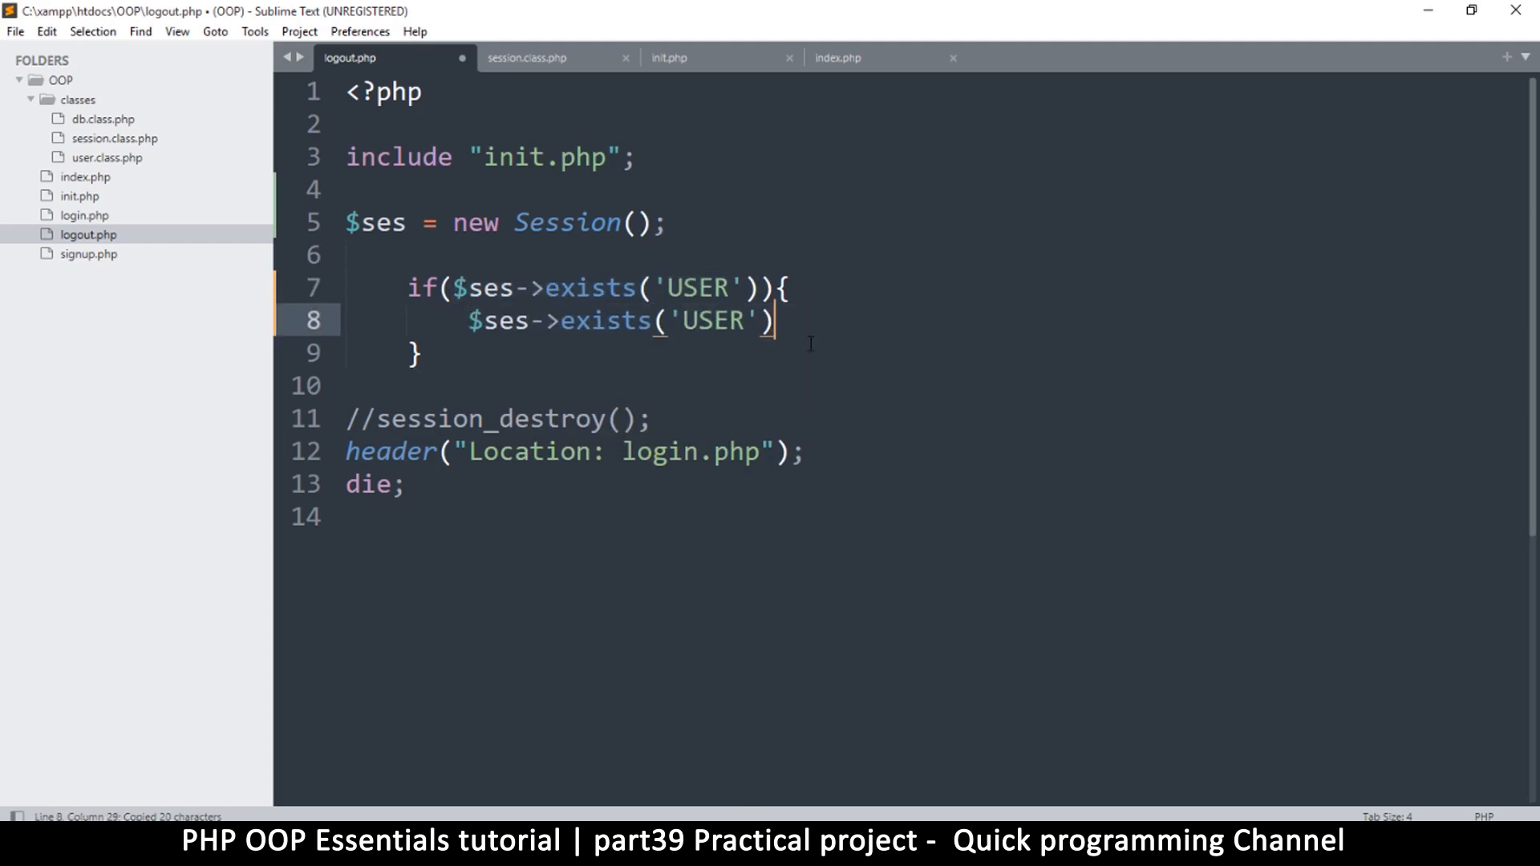
type(";")
double_click(601, 321)
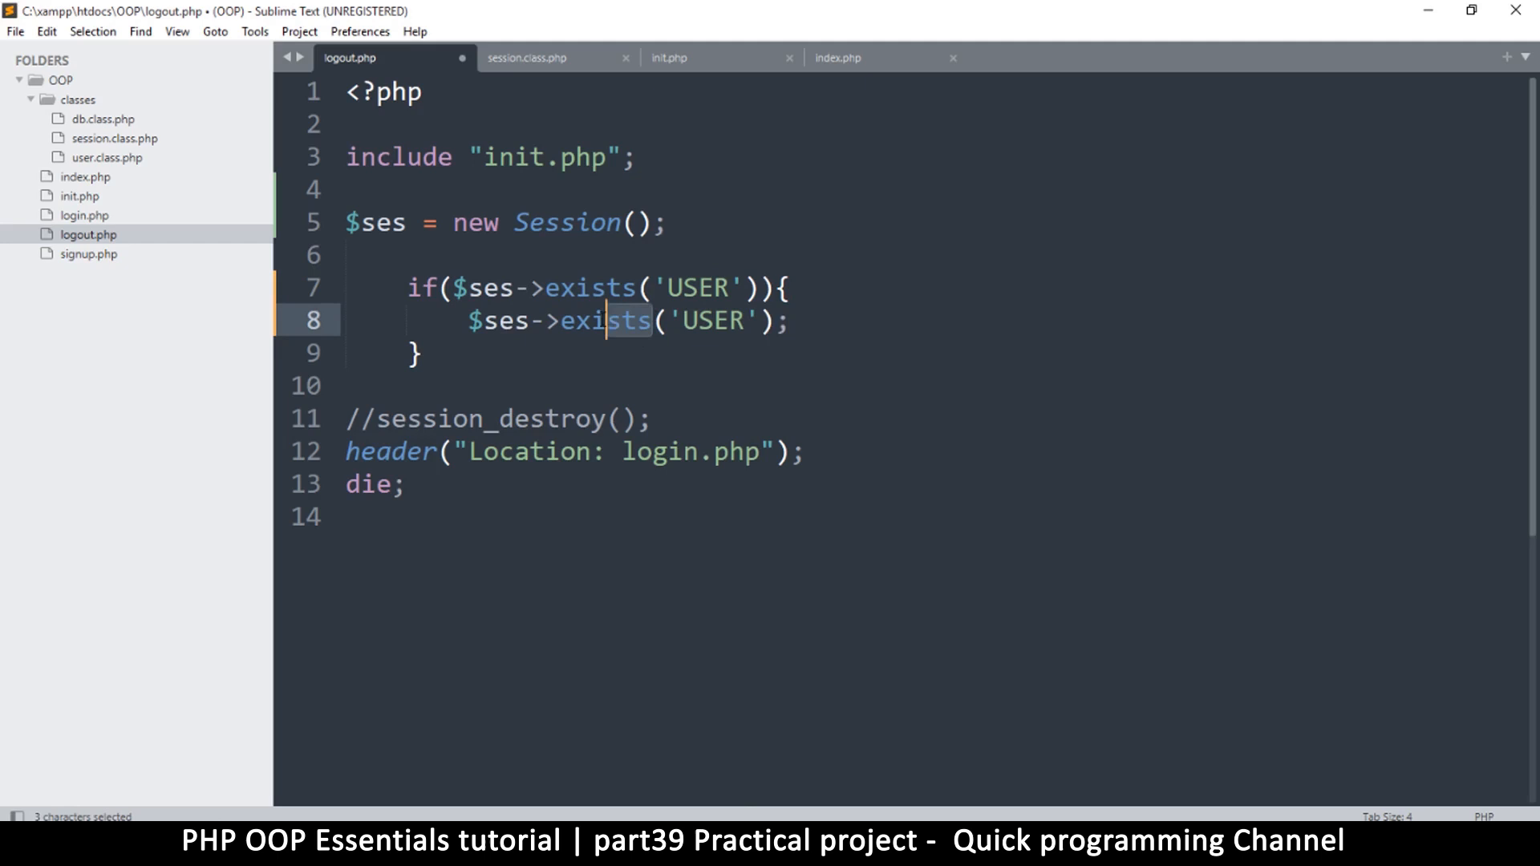
type("remove")
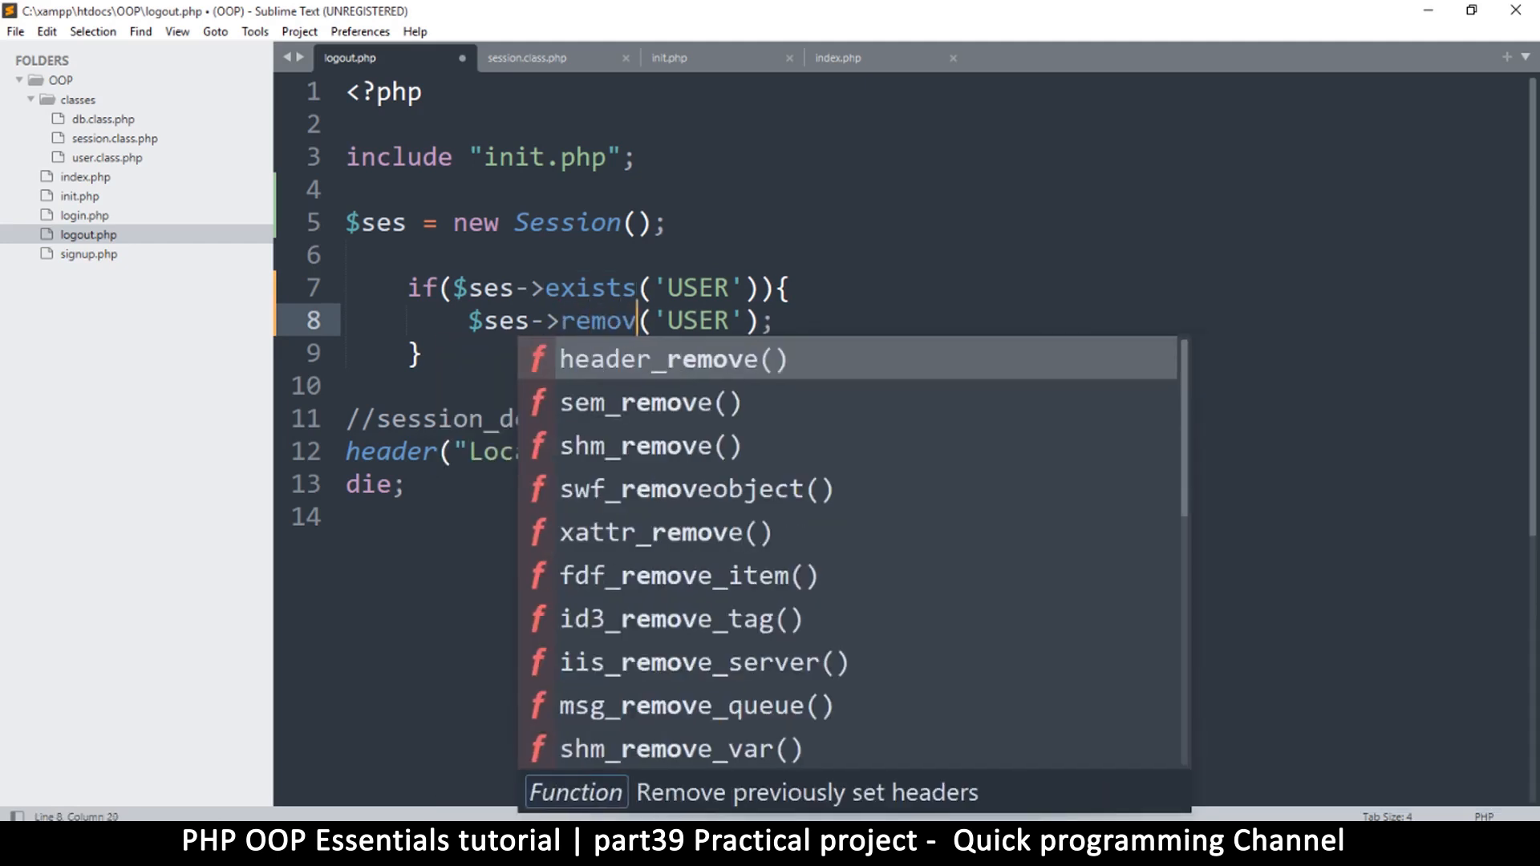
key("ctrl+s")
Review the new exists check and remove call on lines 7-8
left_click(675, 247)
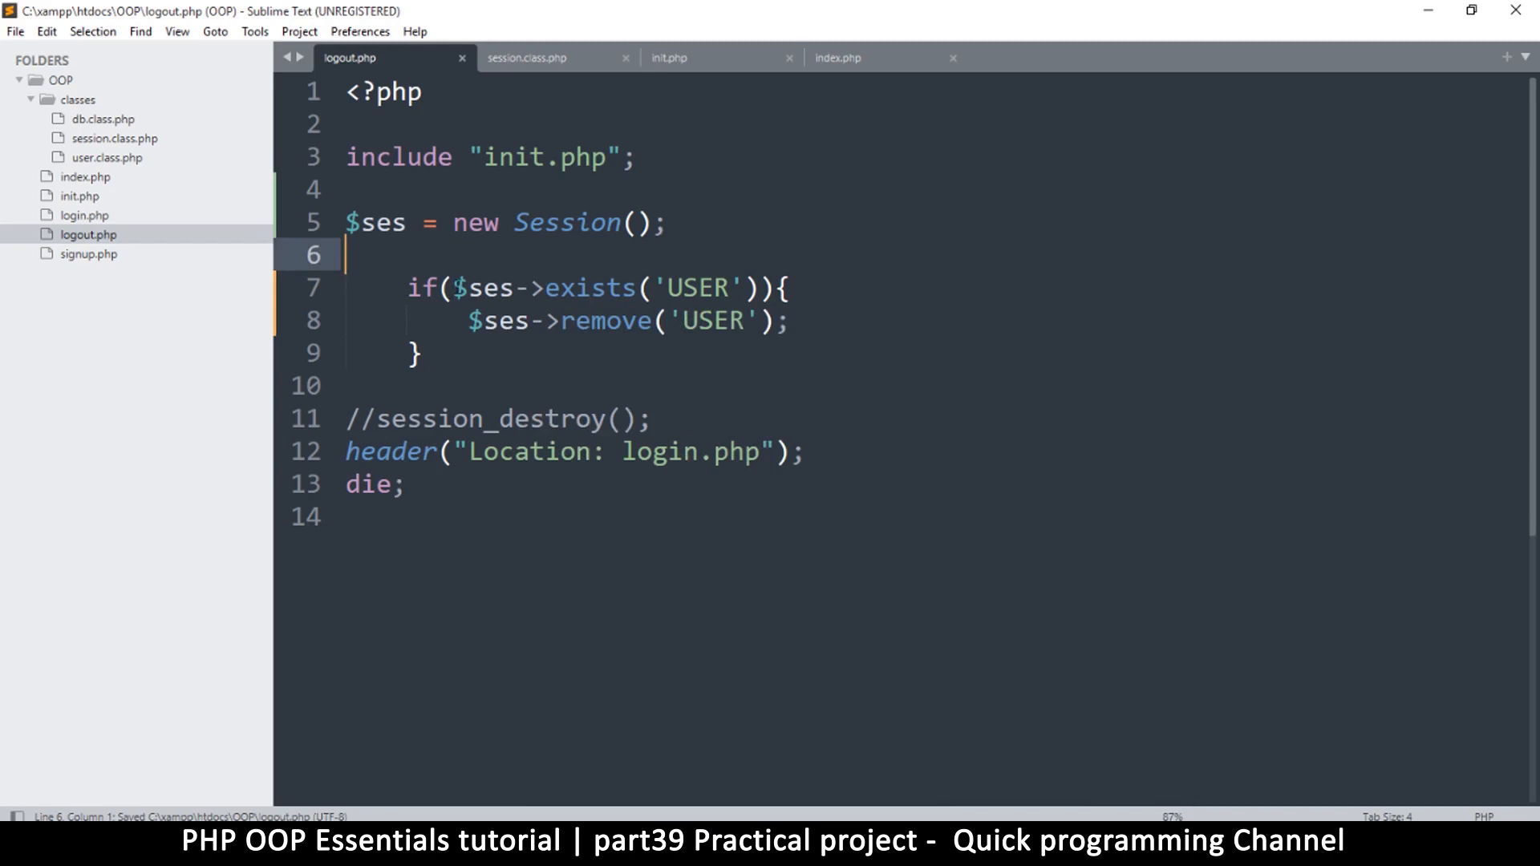
left_click_drag(453, 289, 637, 288)
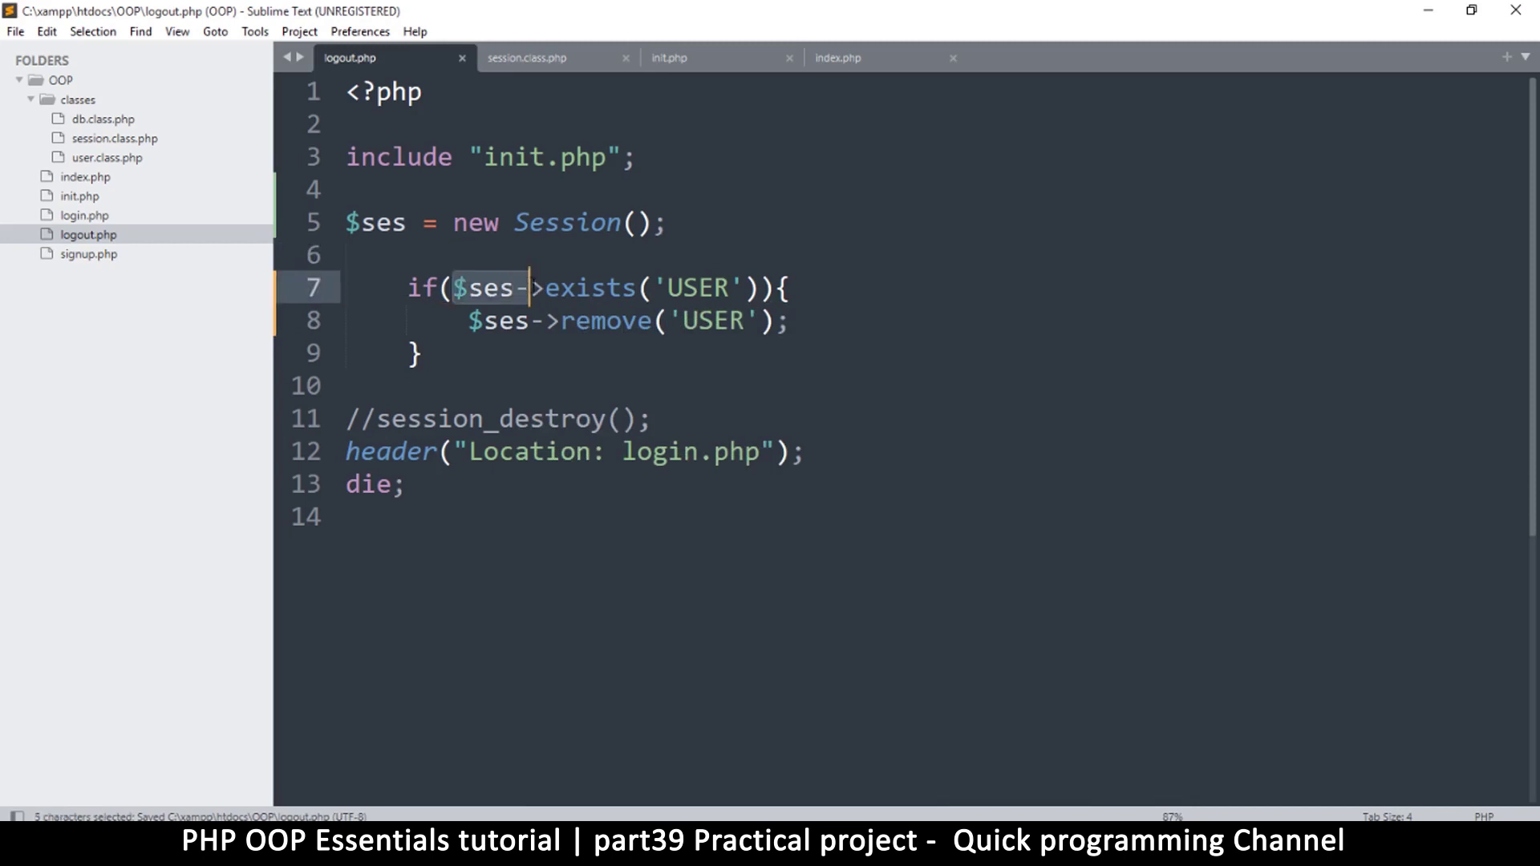
left_click(687, 288)
left_click_drag(467, 321, 756, 321)
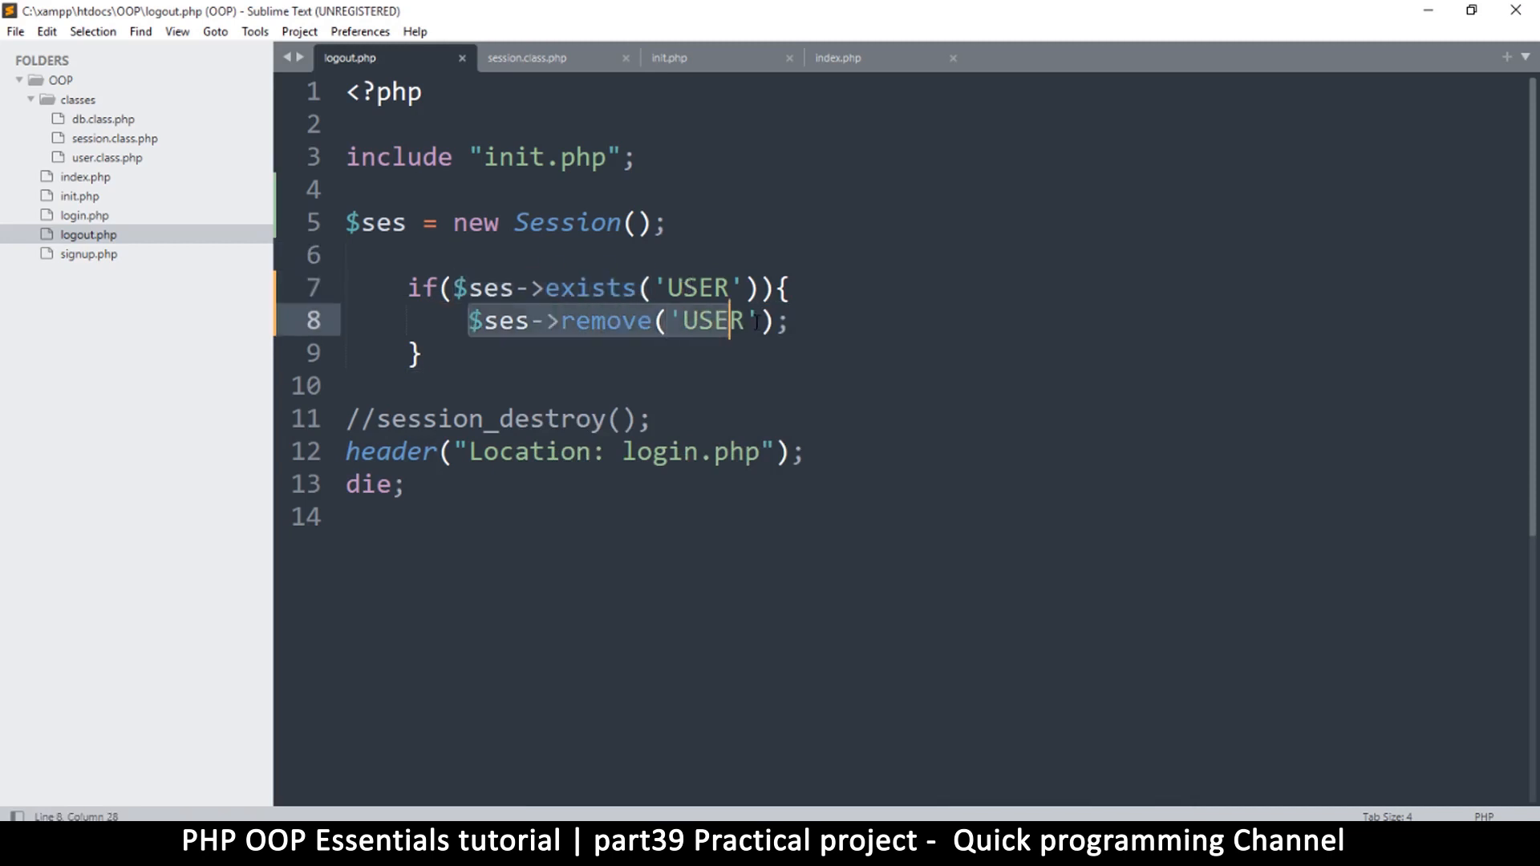
key("Right")
Delete the commented //session_destroy(); line and save logout.php
left_click_drag(660, 419, 344, 419)
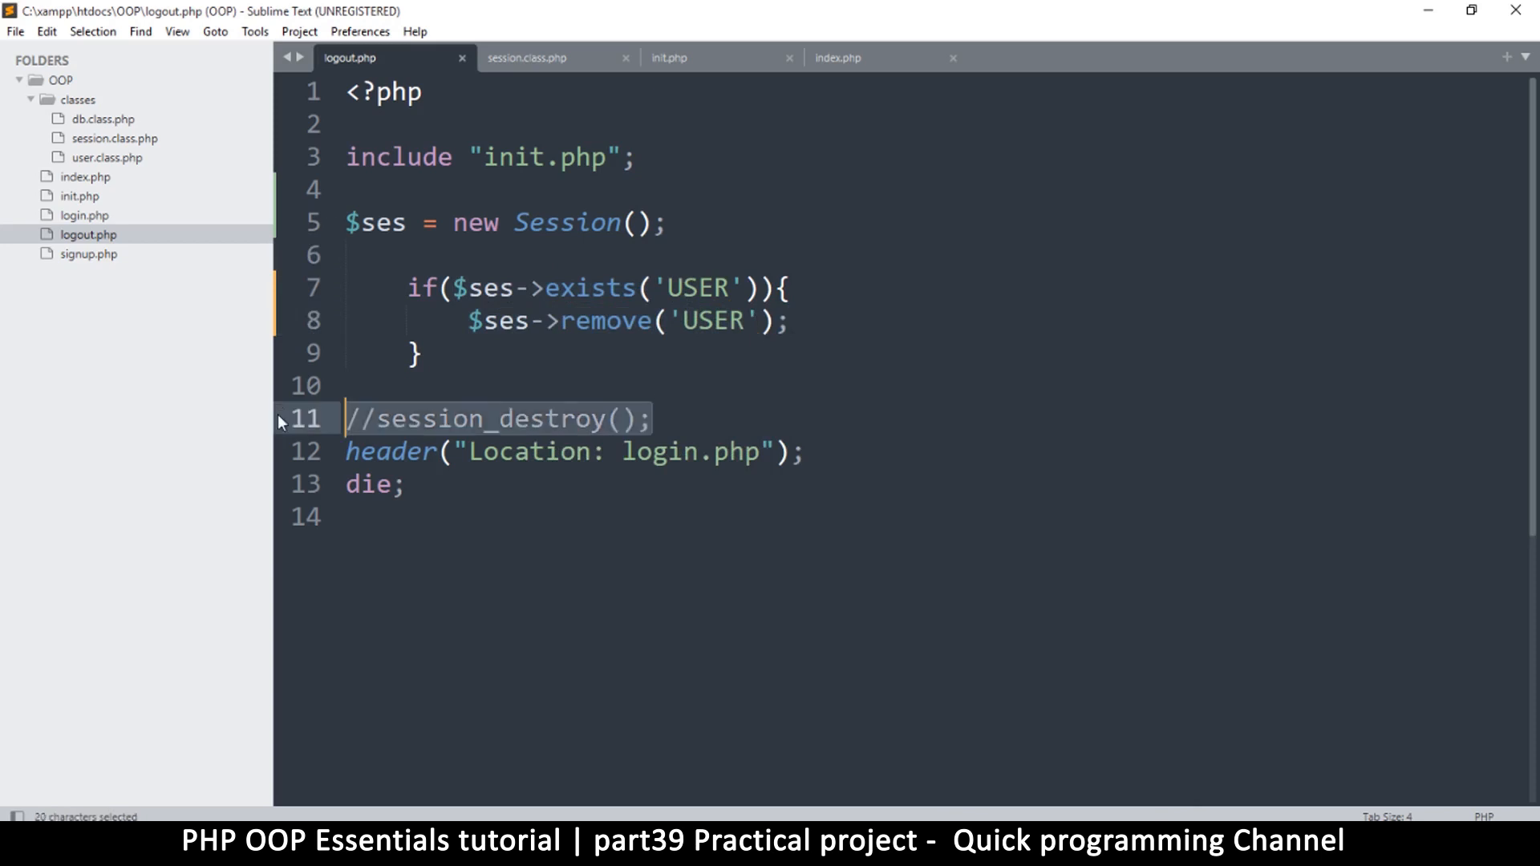
key("BackSpace")
key("ctrl+s")
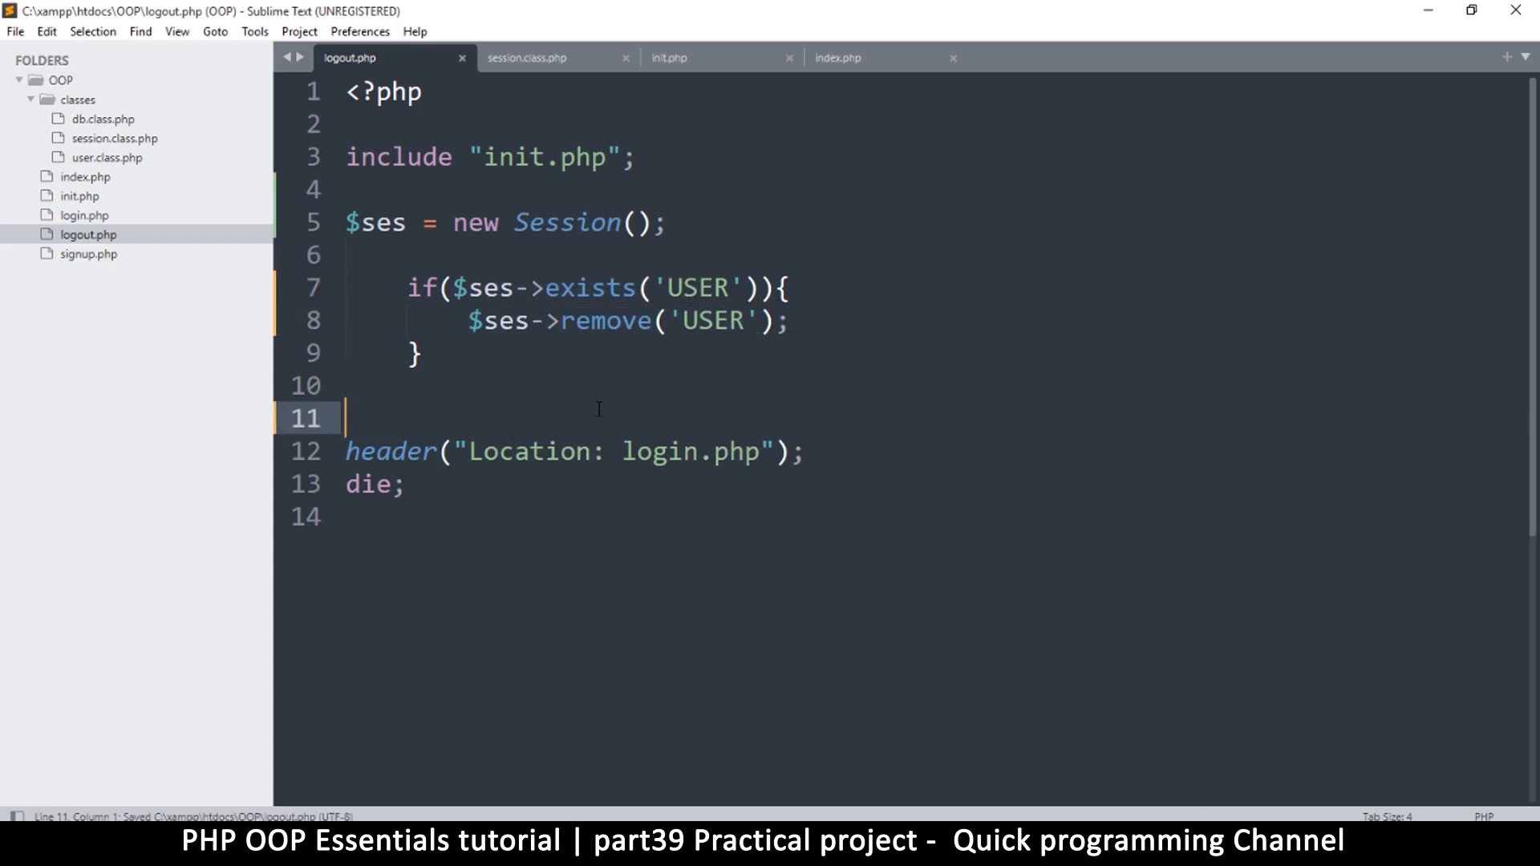
left_click(483, 363)
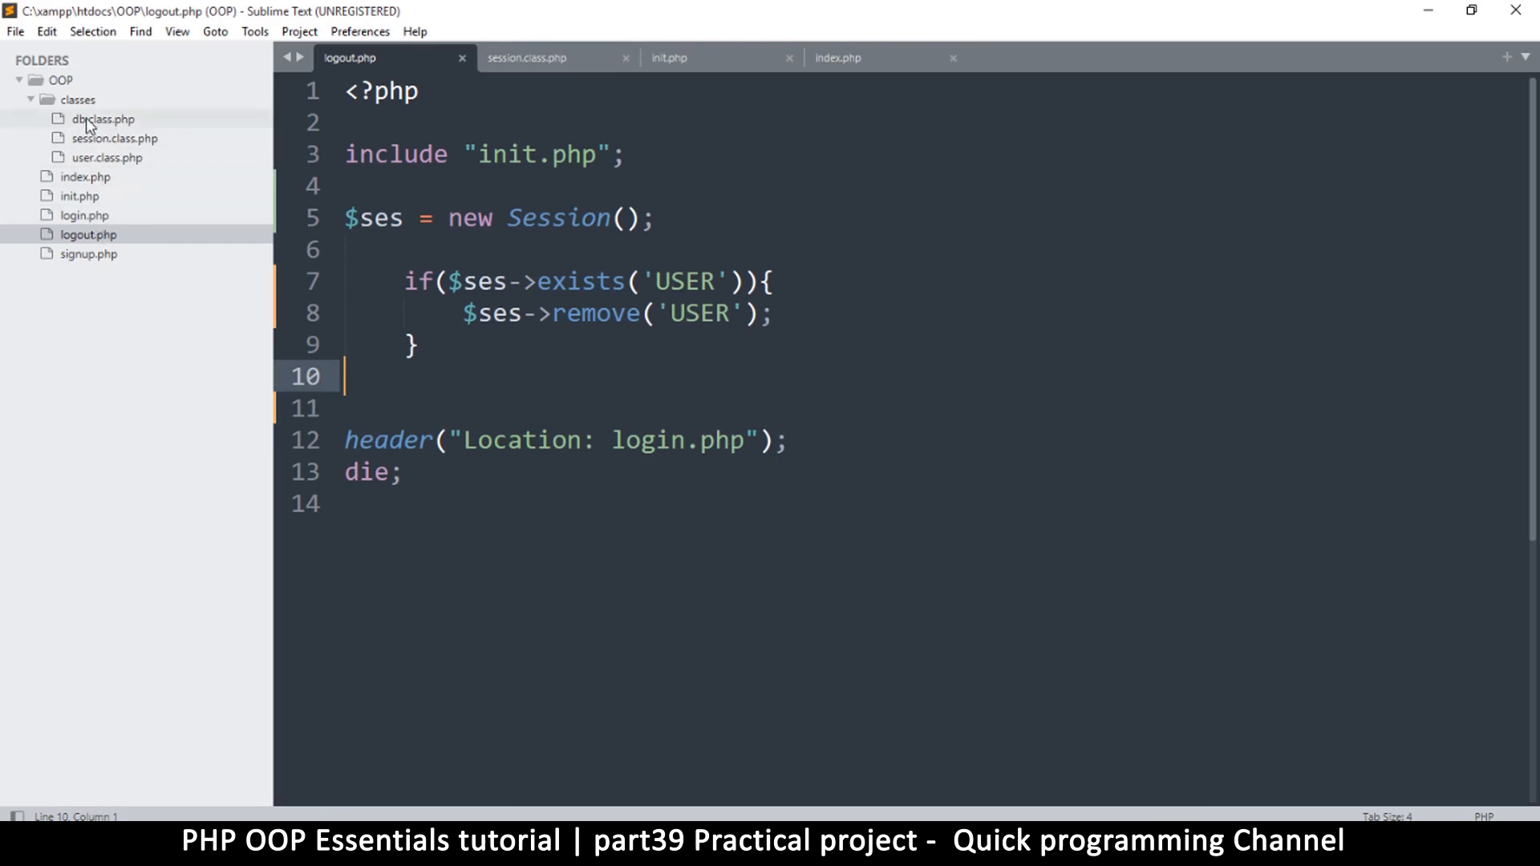
Open db.class.php from the sidebar to review it
left_click(106, 158)
left_click(106, 119)
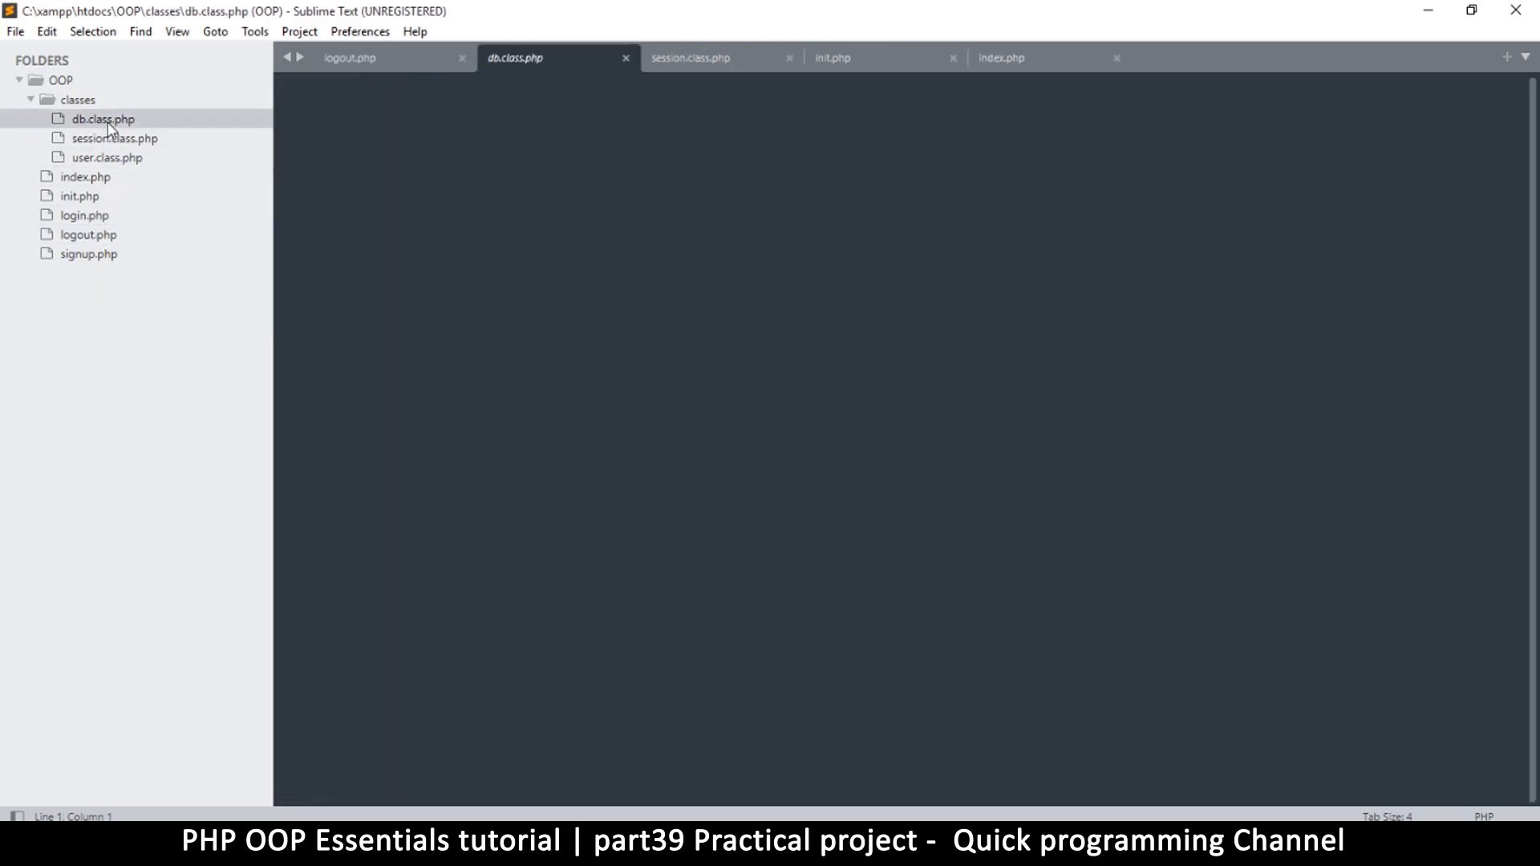
scroll(617, 341, "down", 3)
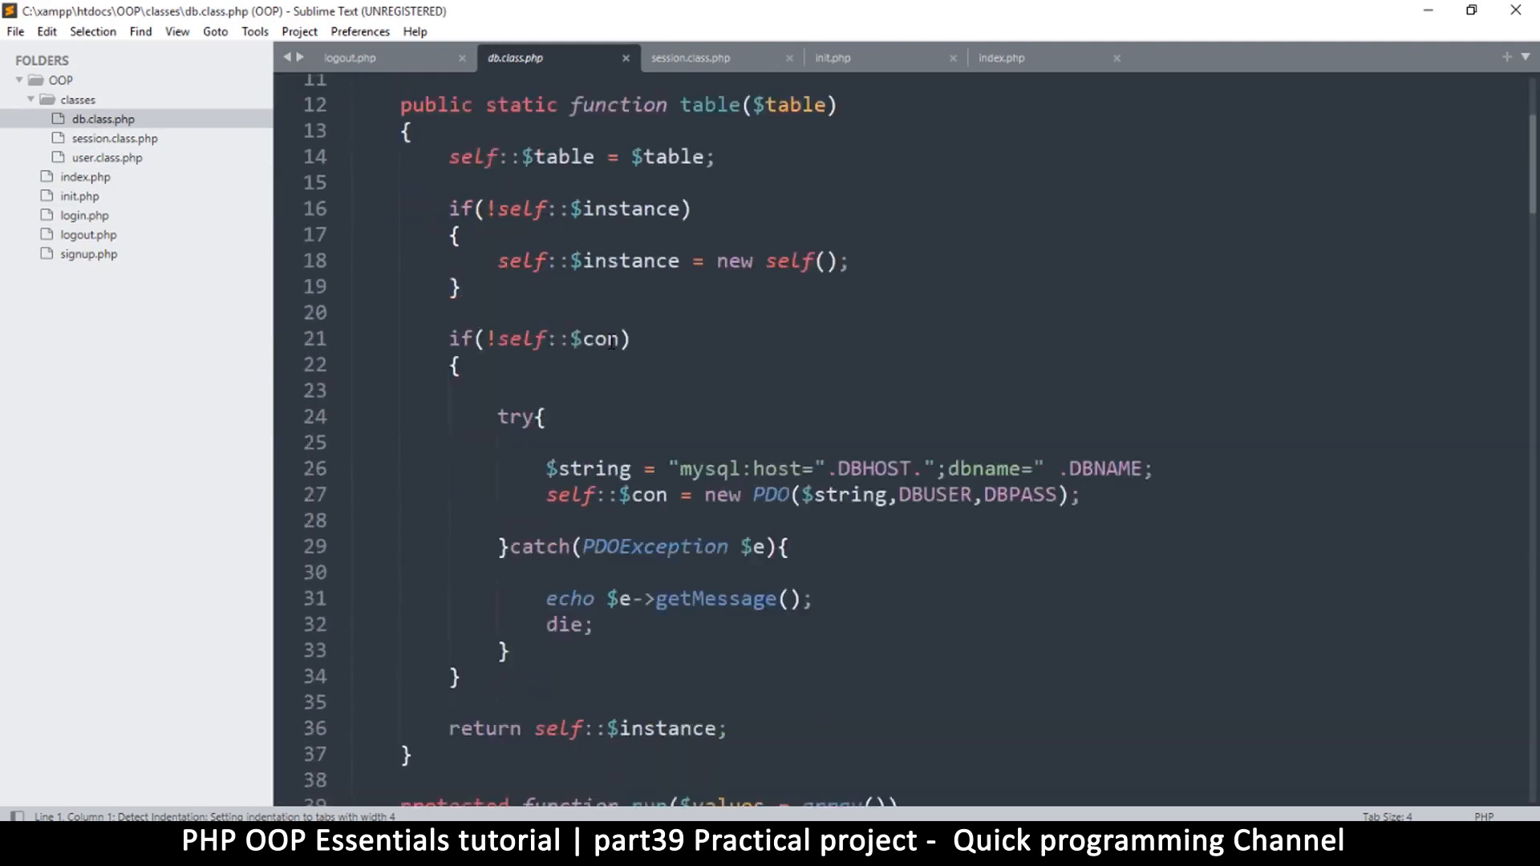
scroll(617, 343, "down", 5)
scroll(617, 343, "down", 5)
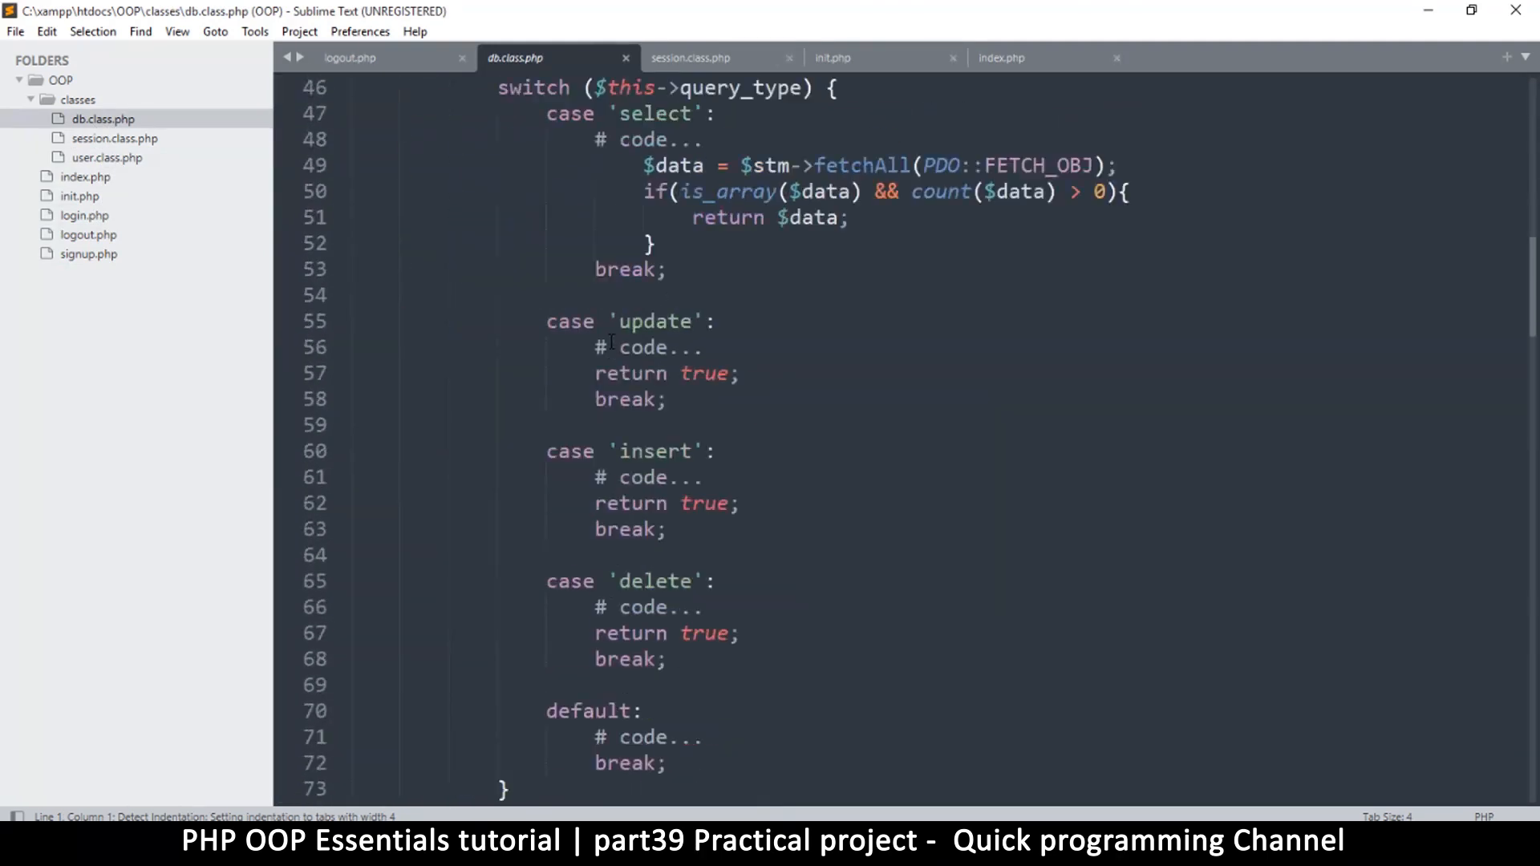
scroll(609, 342, "down", 5)
scroll(611, 342, "down", 3)
scroll(609, 342, "down", 2)
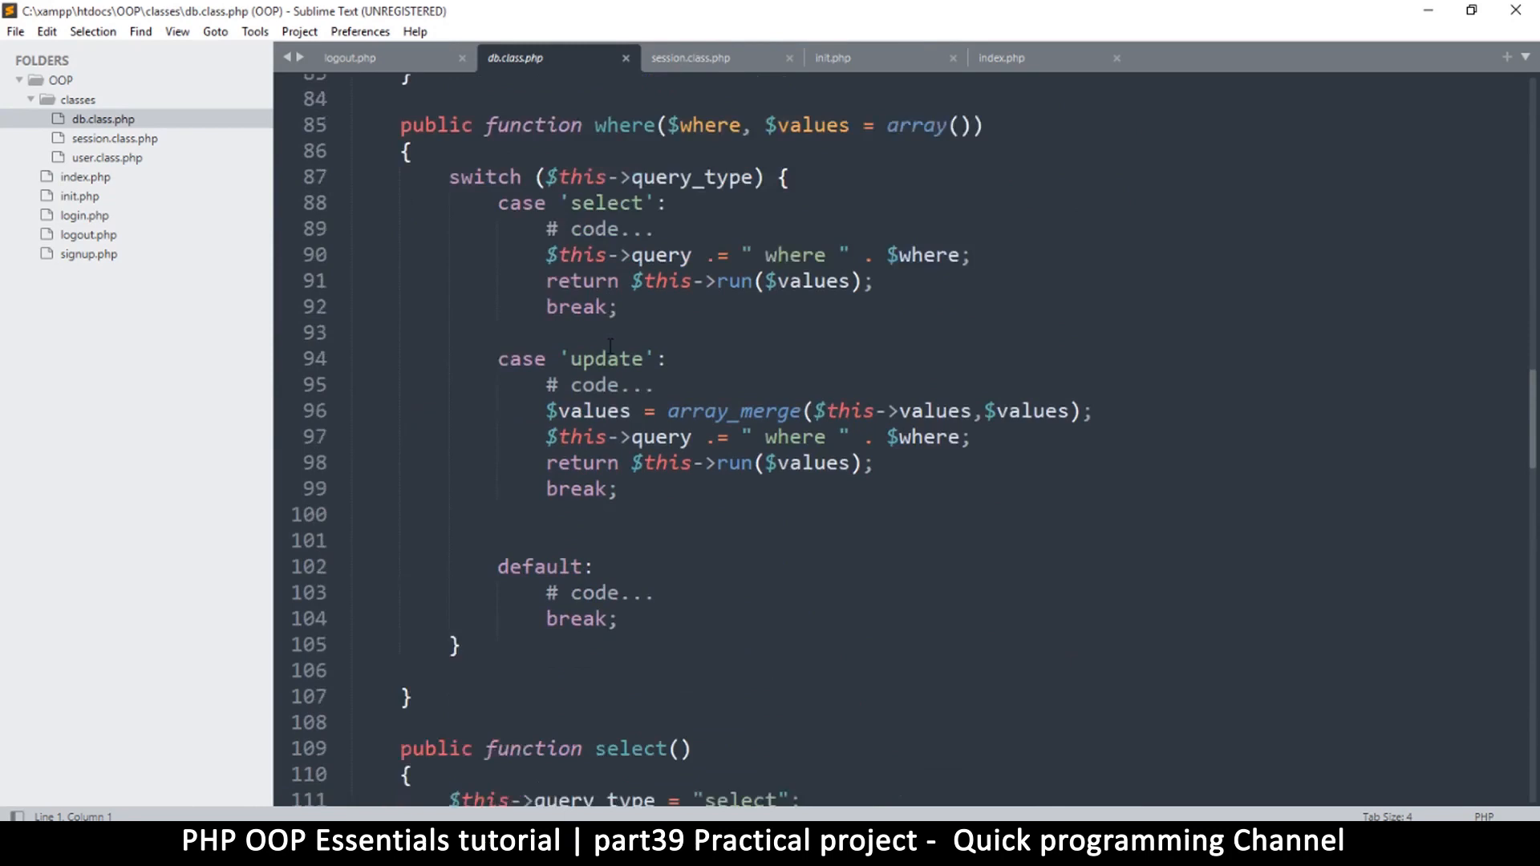
scroll(610, 341, "down", 5)
scroll(610, 342, "down", 5)
scroll(610, 341, "down", 5)
scroll(611, 342, "down", 6)
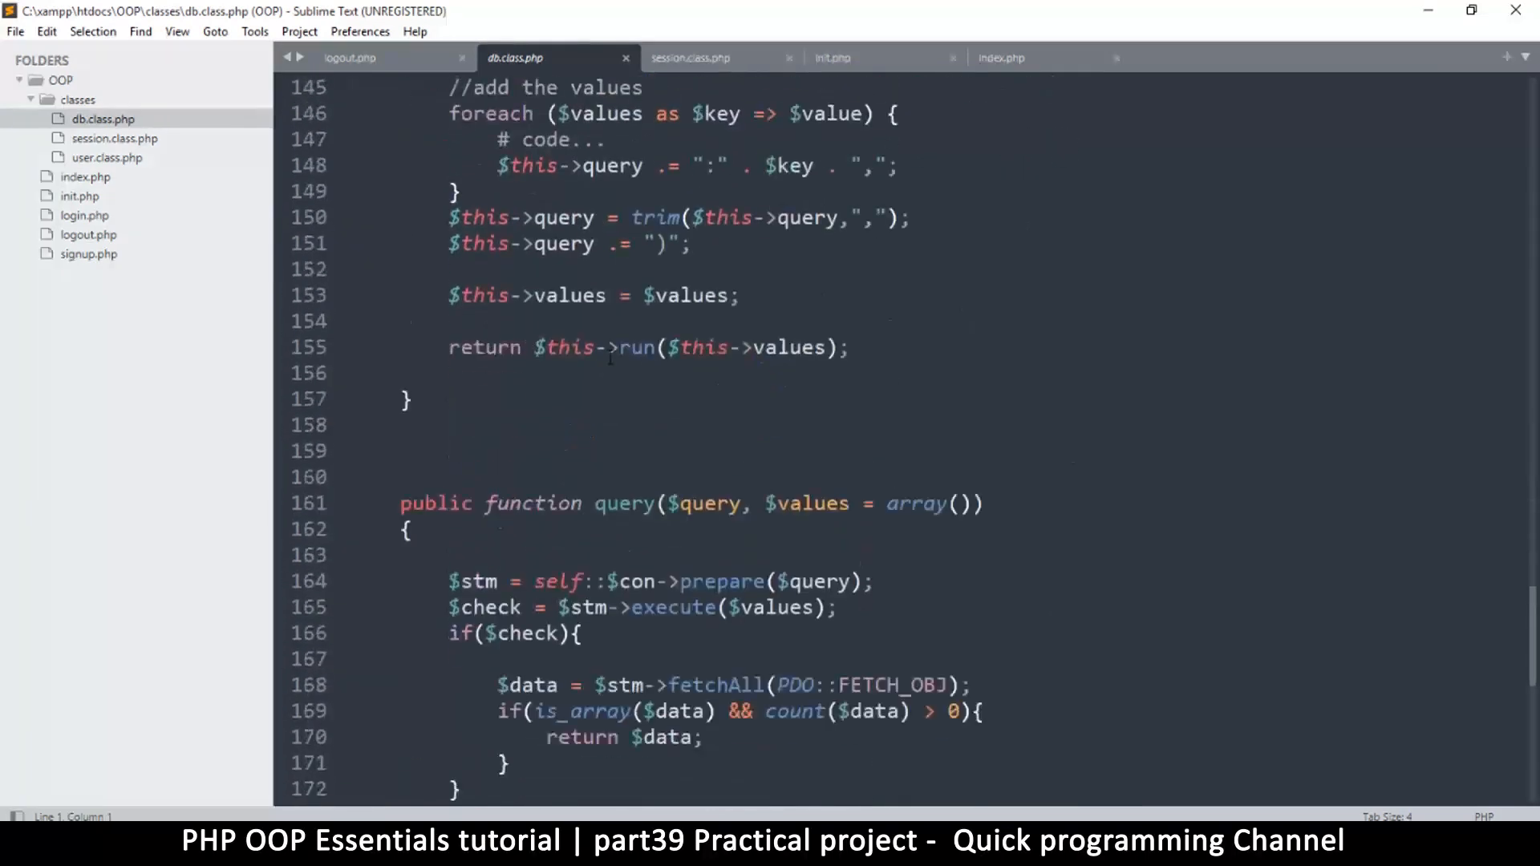
scroll(610, 355, "down", 4)
scroll(609, 354, "up", 3)
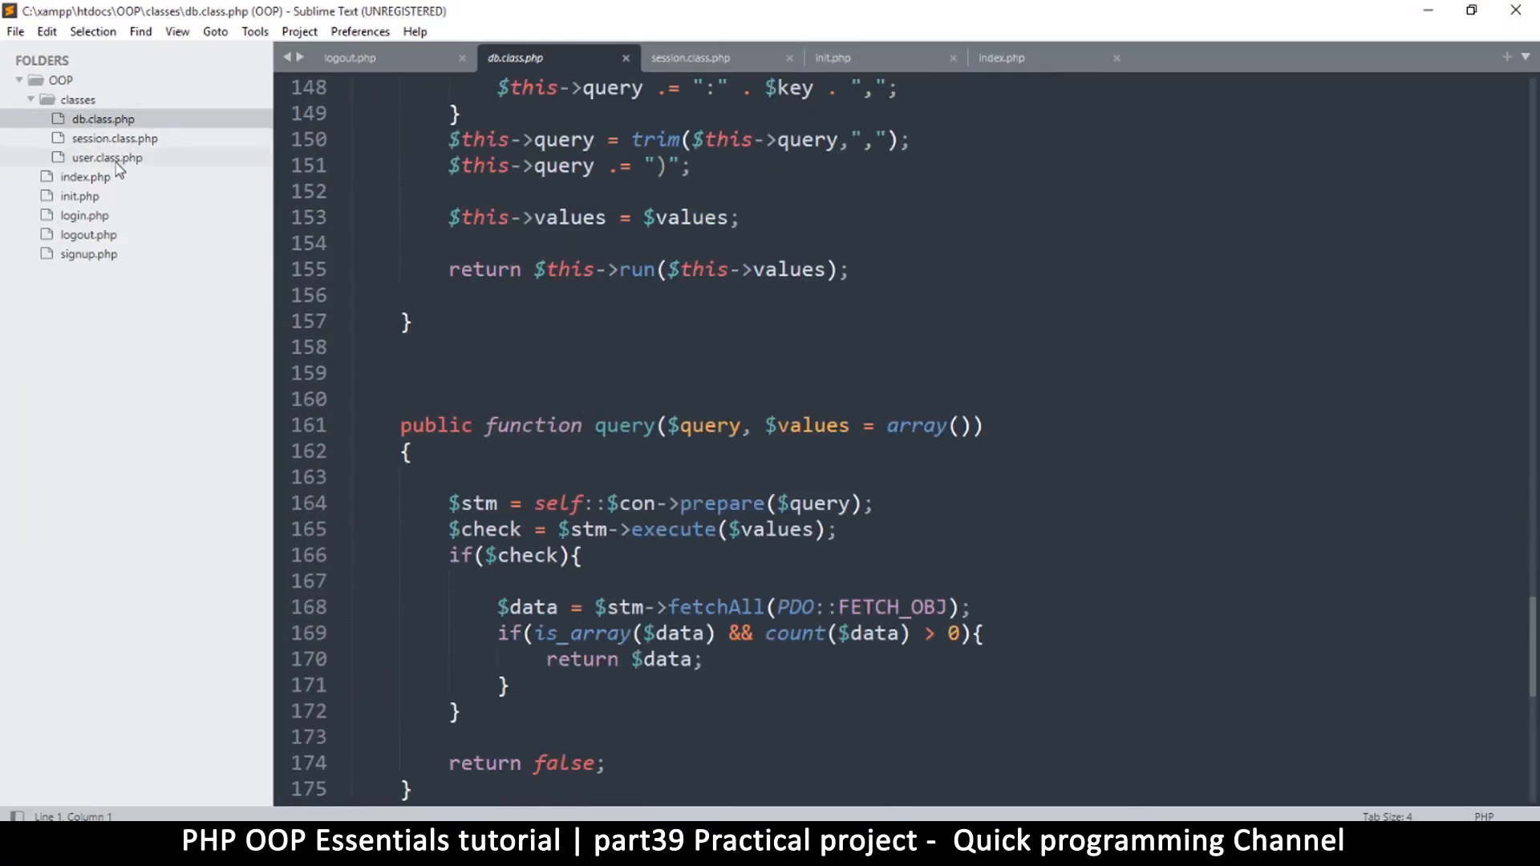
Copy the $ses = new Session(); line from logout.php and return to user.class.php
left_click(106, 158)
scroll(617, 375, "down", 5)
scroll(616, 375, "down", 3)
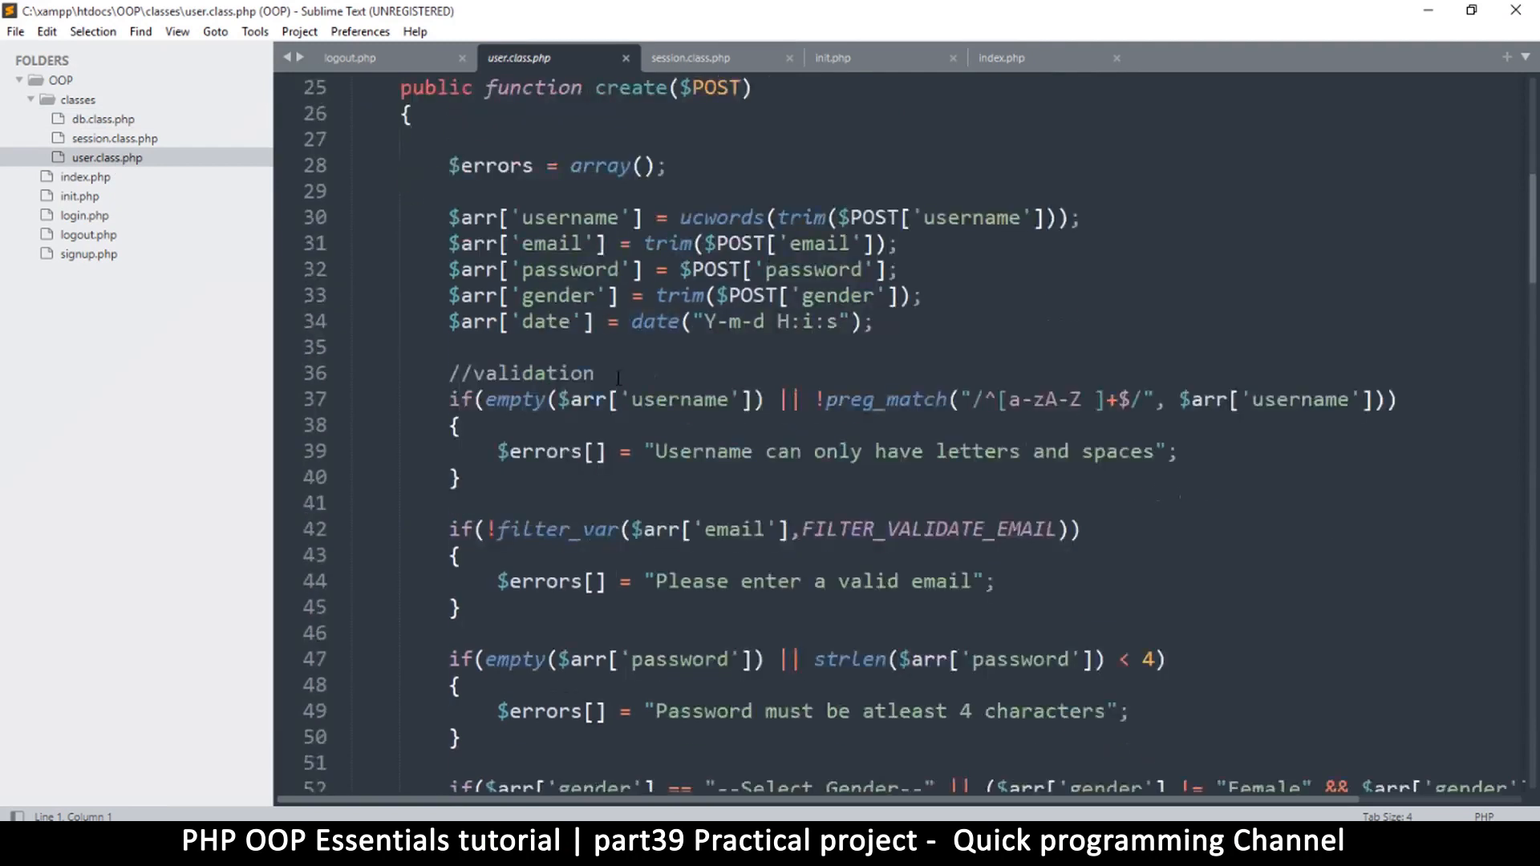
scroll(645, 424, "up", 2)
scroll(644, 424, "up", 2)
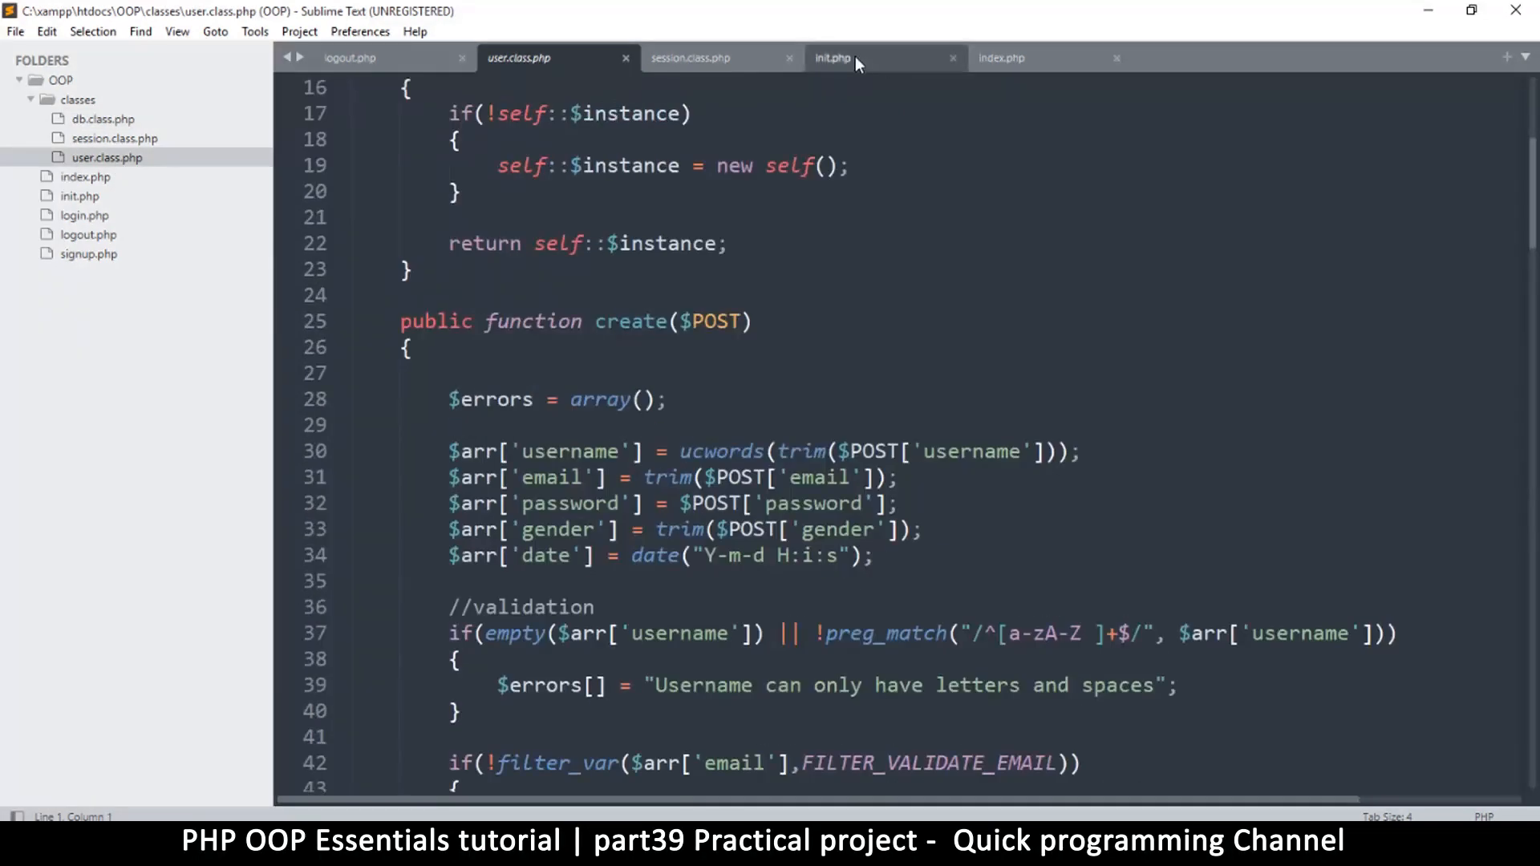
left_click(833, 56)
left_click(351, 57)
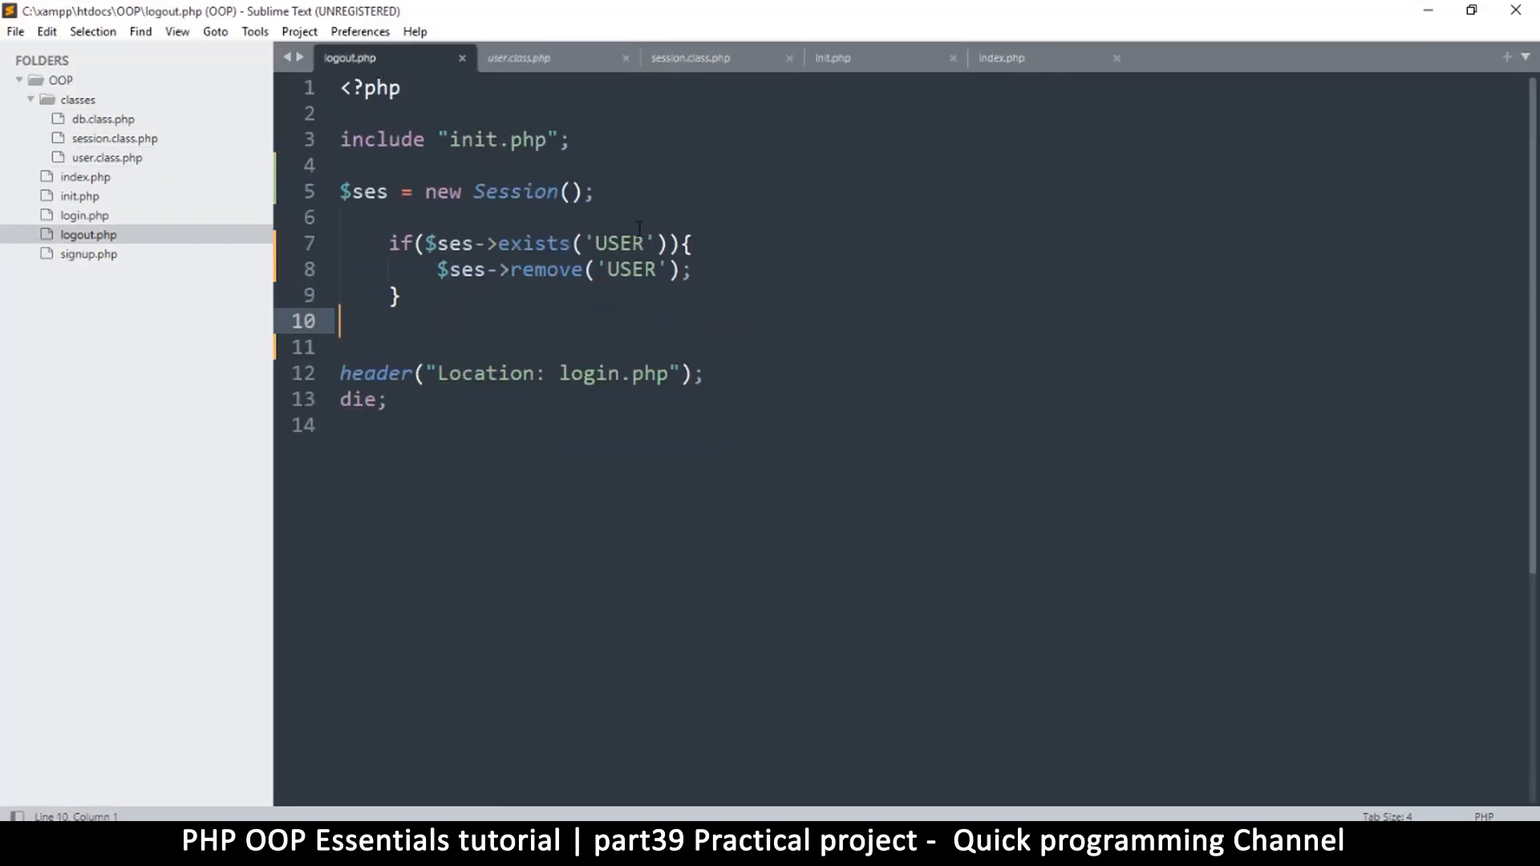
left_click_drag(597, 191, 340, 192)
key("ctrl+c")
left_click(506, 219)
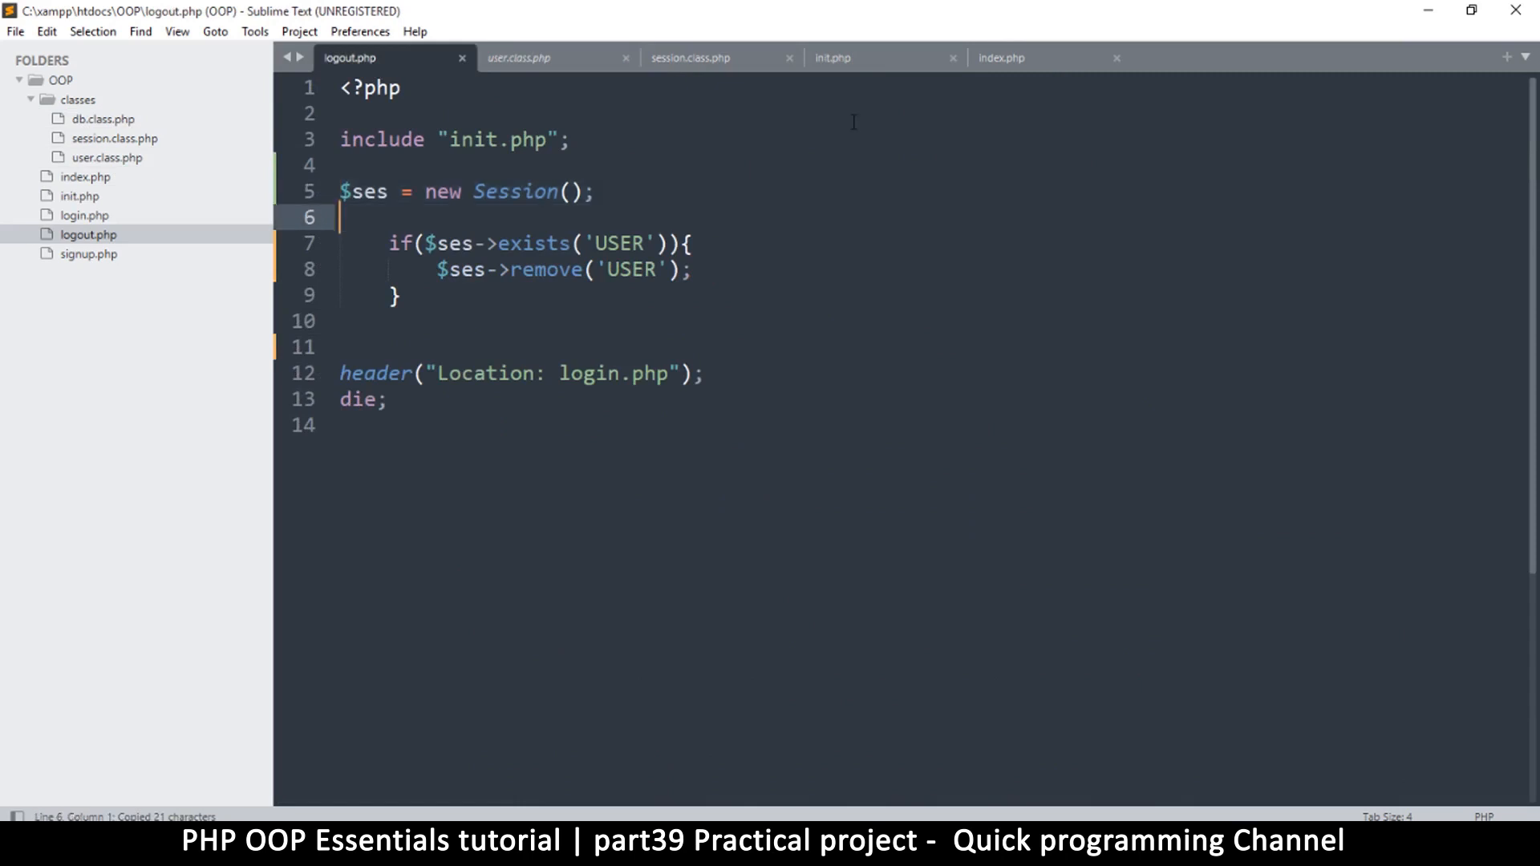
left_click(690, 57)
left_click(519, 57)
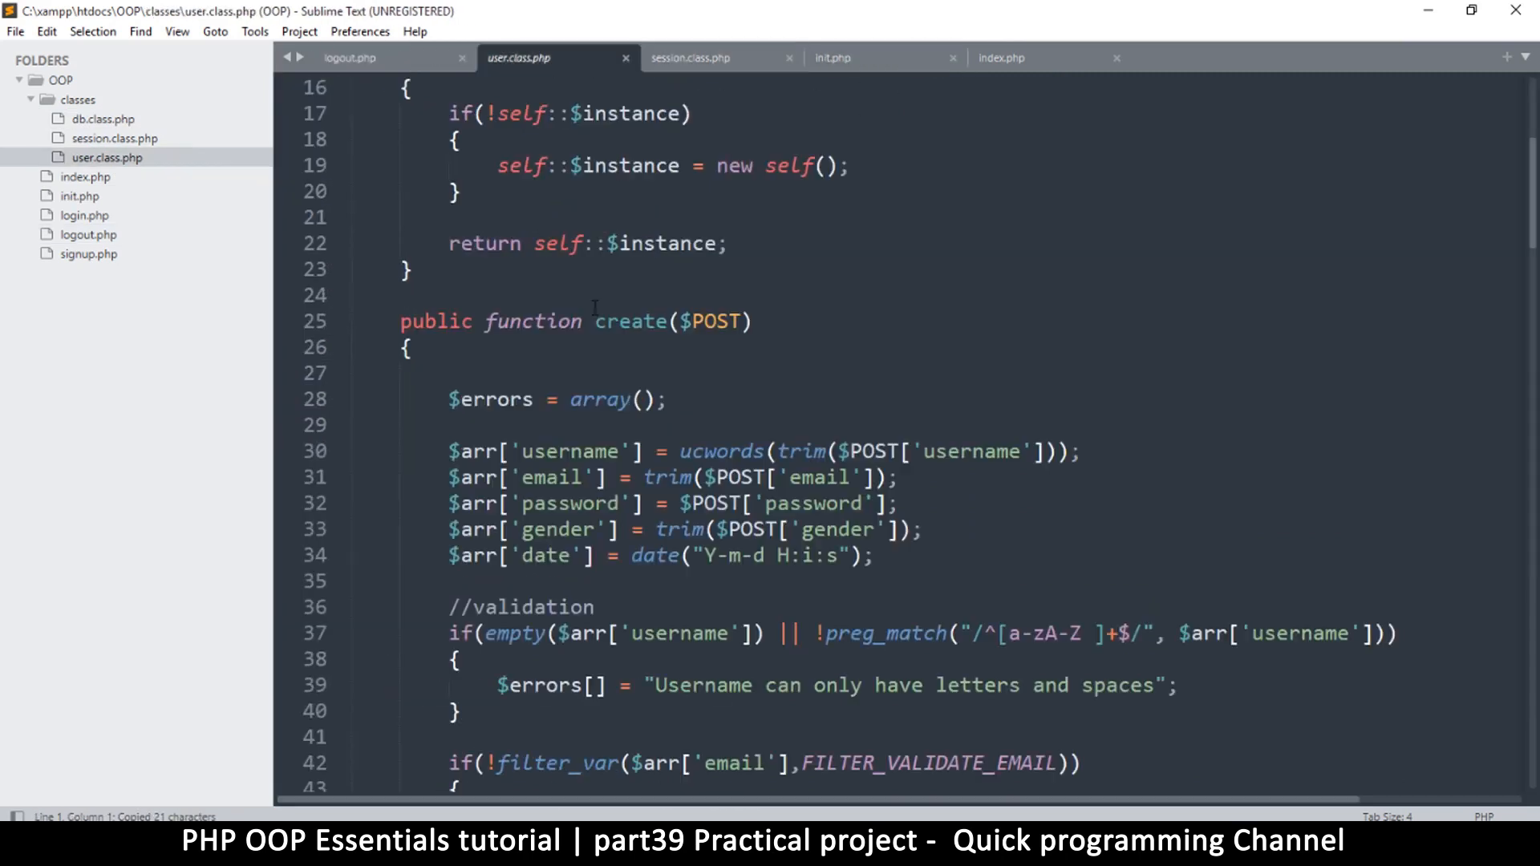
scroll(638, 481, "down", 4)
scroll(637, 559, "up", 5)
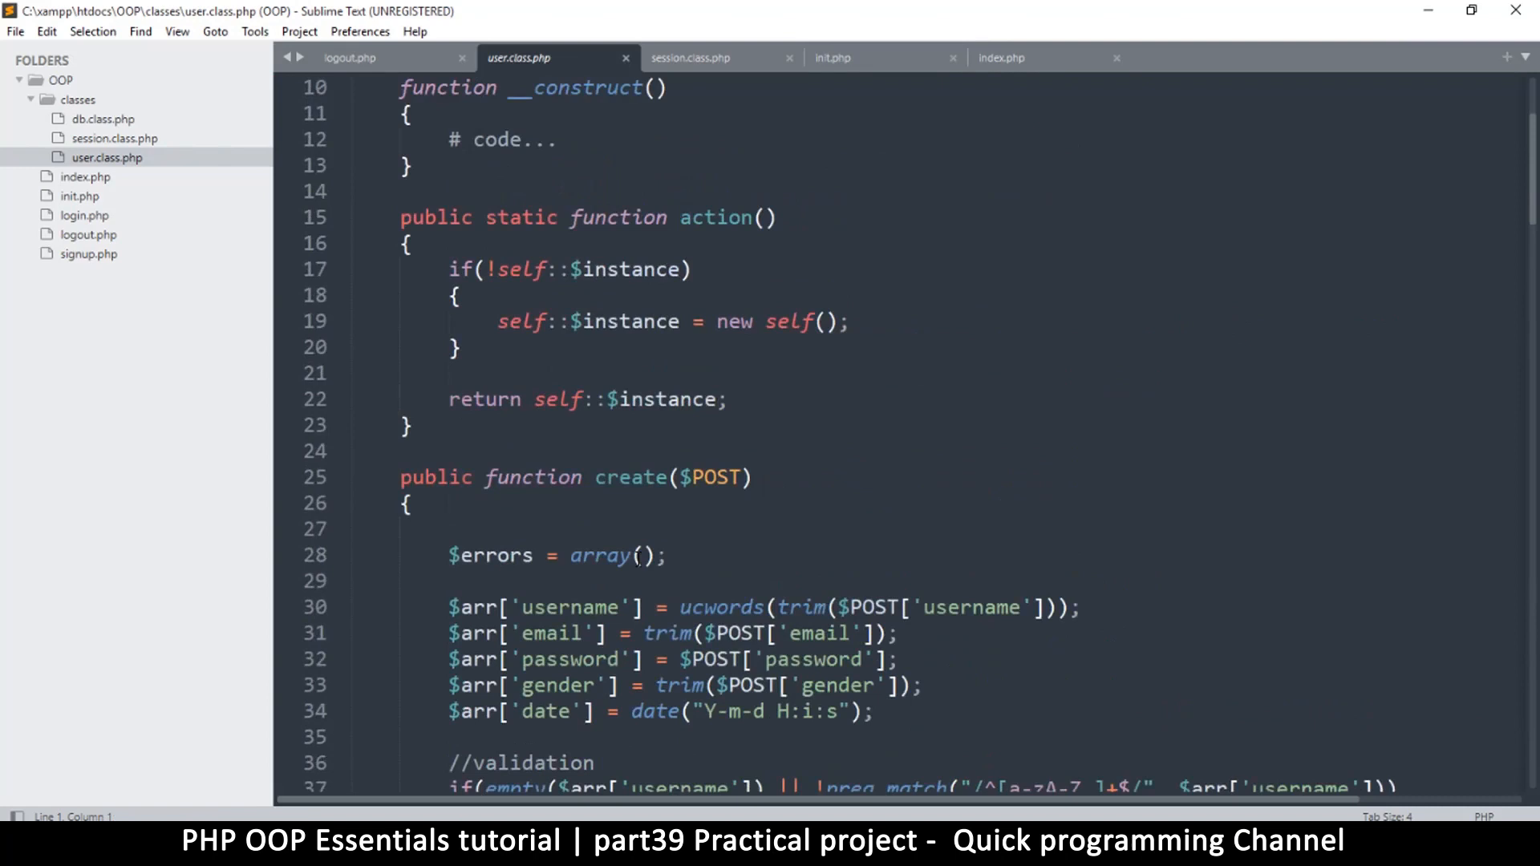
scroll(638, 559, "up", 4)
scroll(631, 572, "down", 11)
scroll(631, 572, "down", 4)
scroll(630, 572, "down", 3)
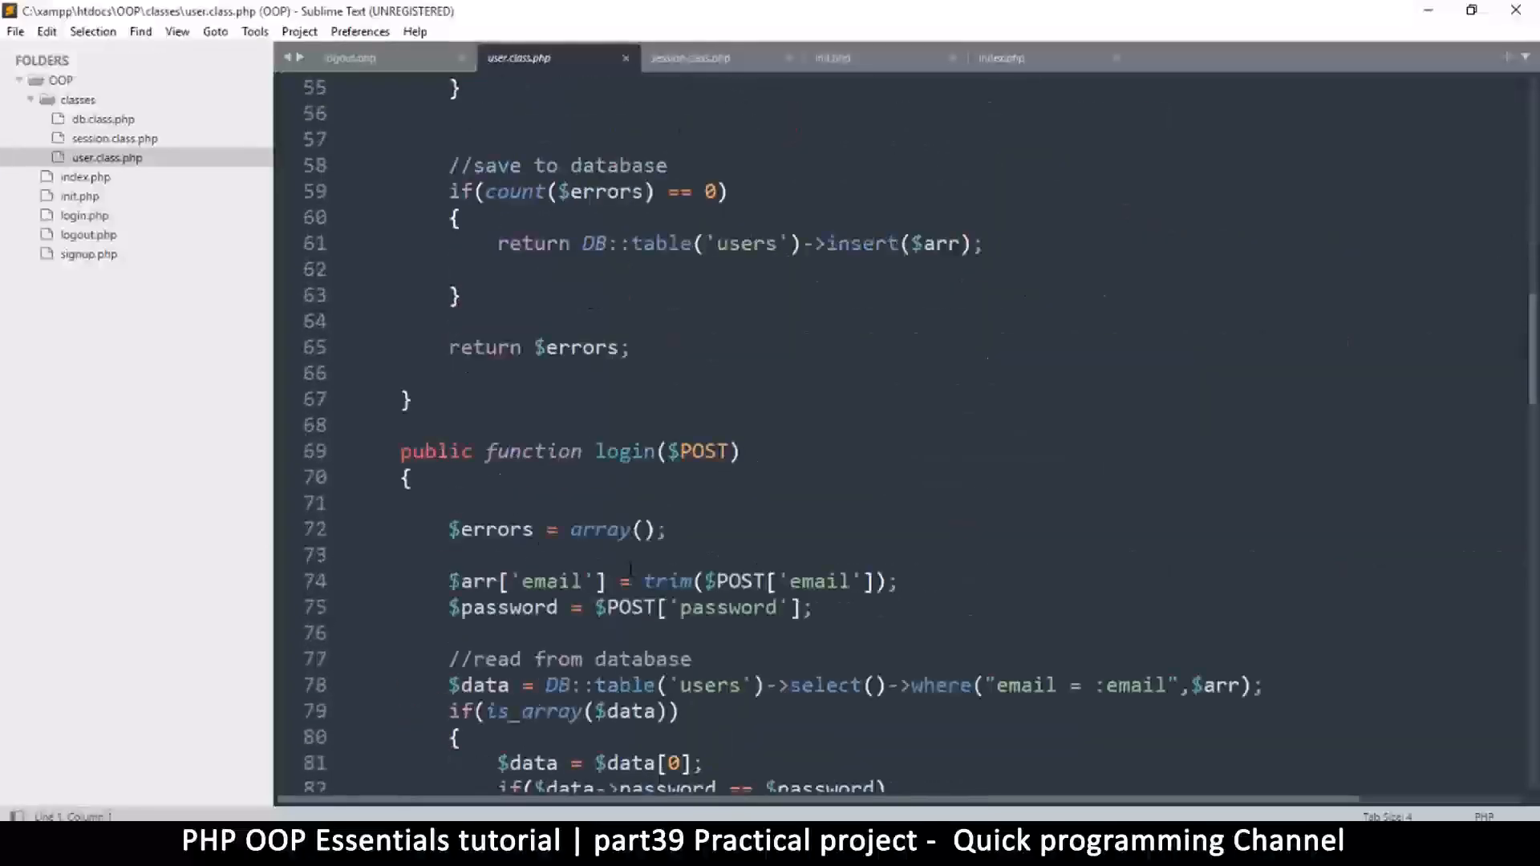
scroll(630, 571, "down", 3)
scroll(630, 572, "down", 3)
scroll(630, 571, "down", 3)
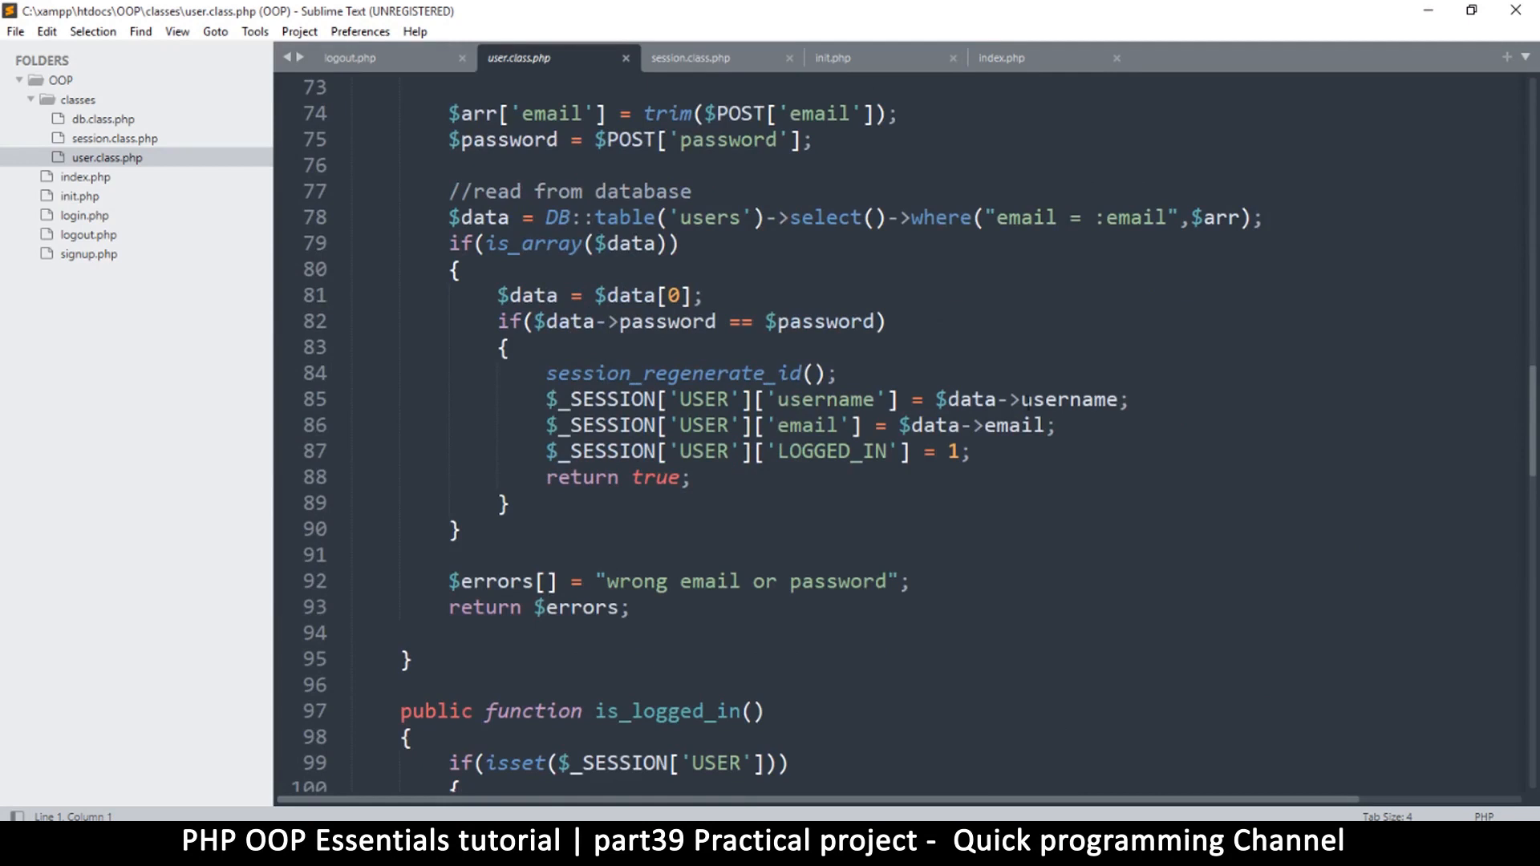
Paste $ses = new Session(); into login() after line 84
left_click_drag(547, 373, 838, 374)
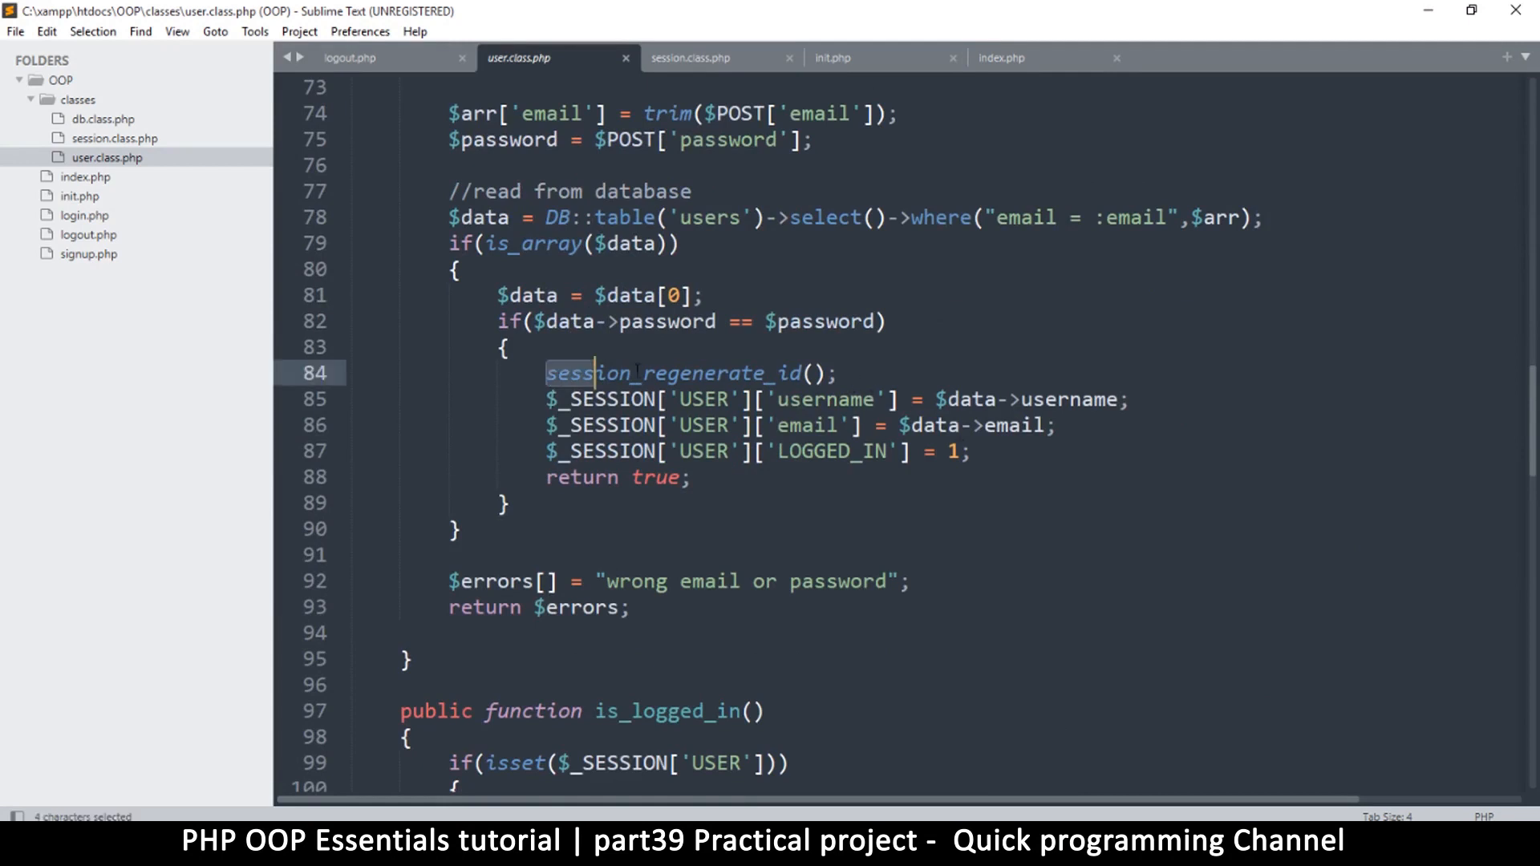
left_click(852, 372)
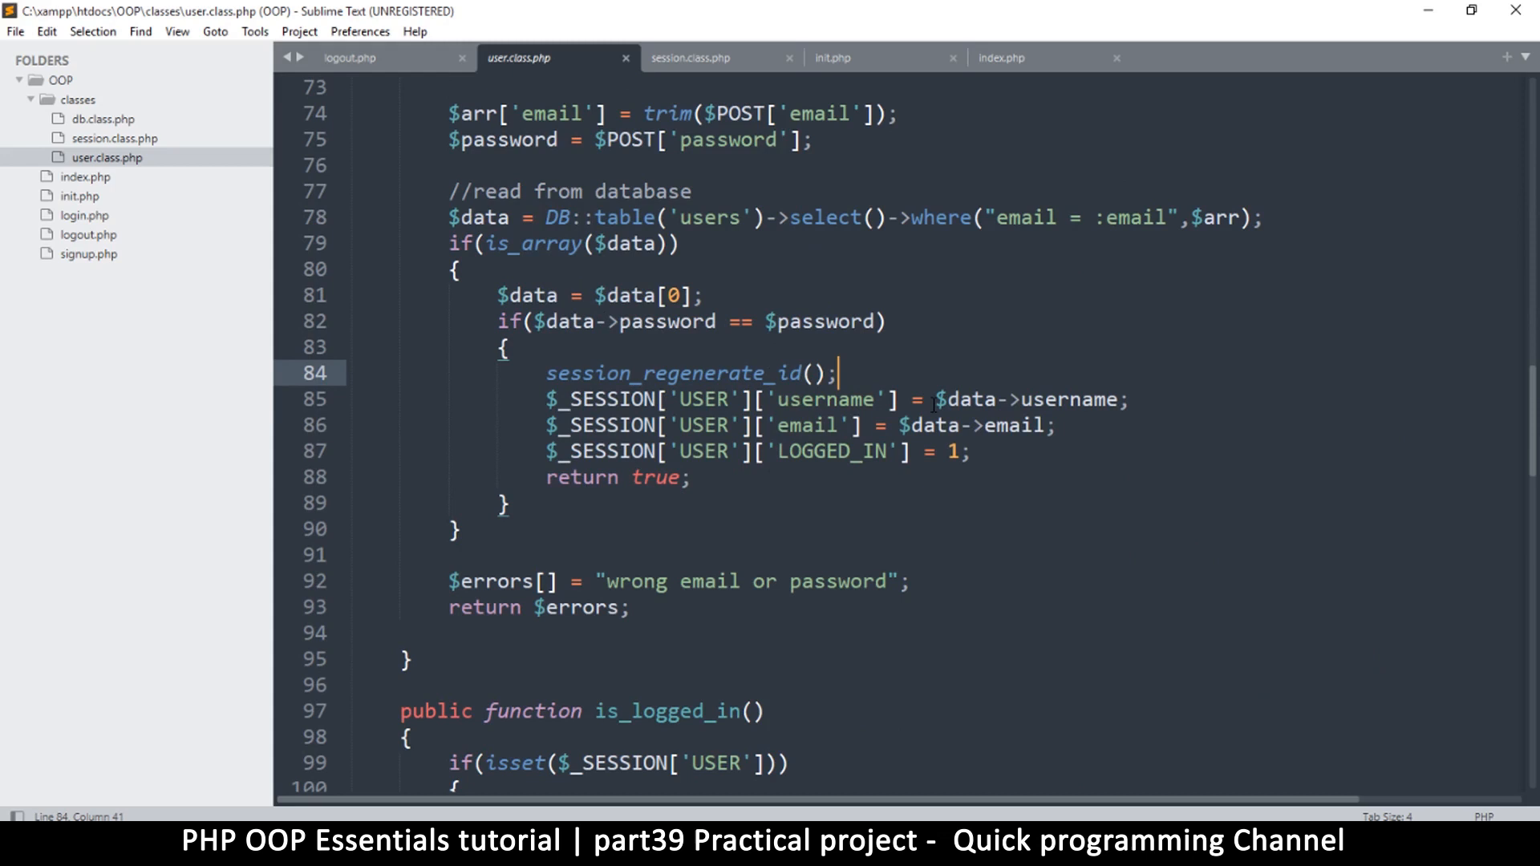
key("Return")
key("ctrl+v")
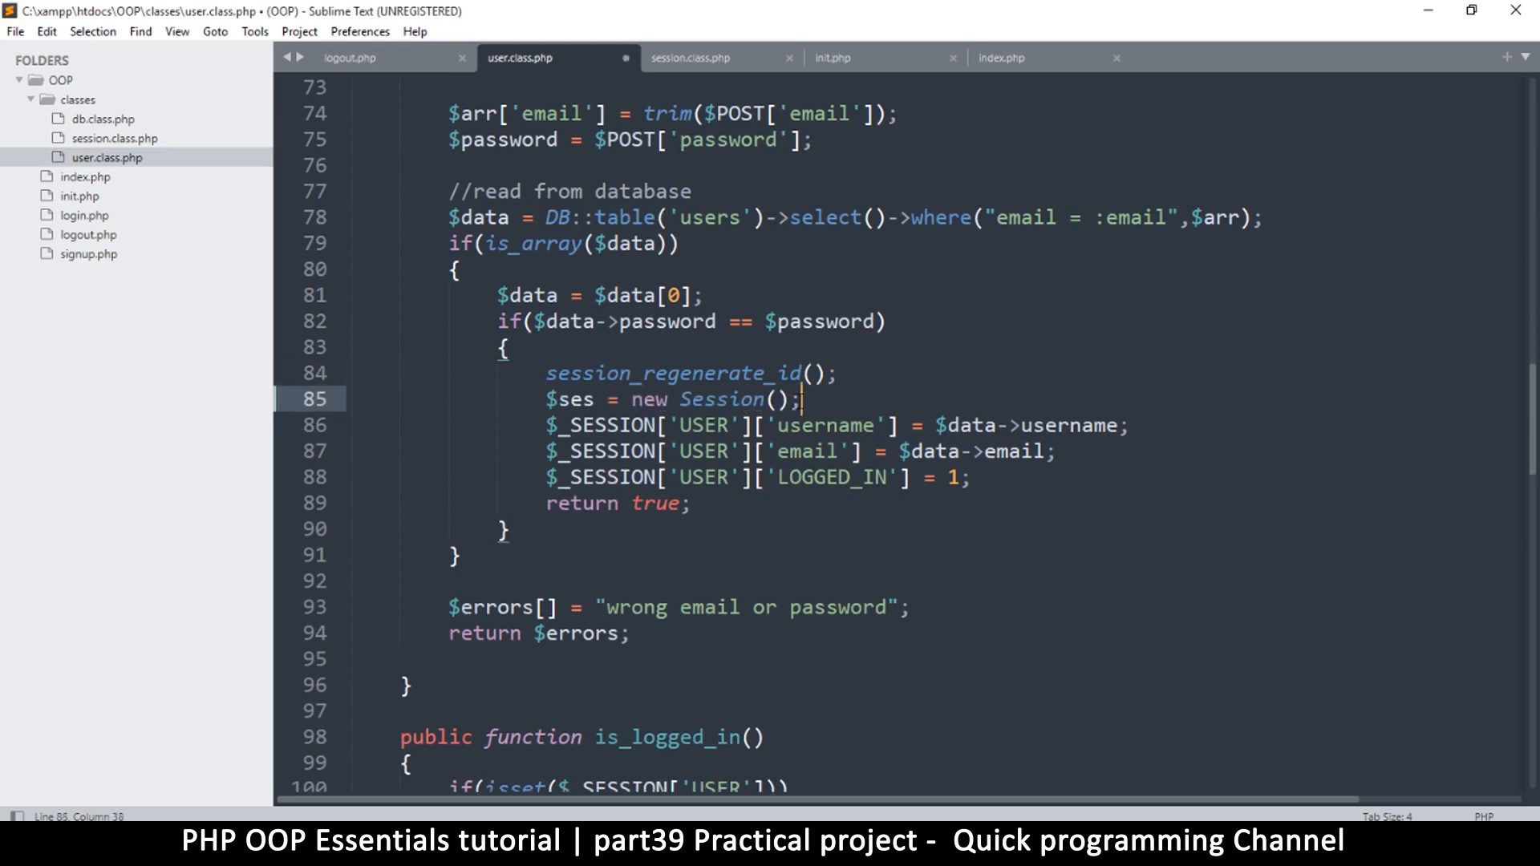
key("Return")
Remove the direct session_regenerate_id(); line from login() and save
left_click(315, 374)
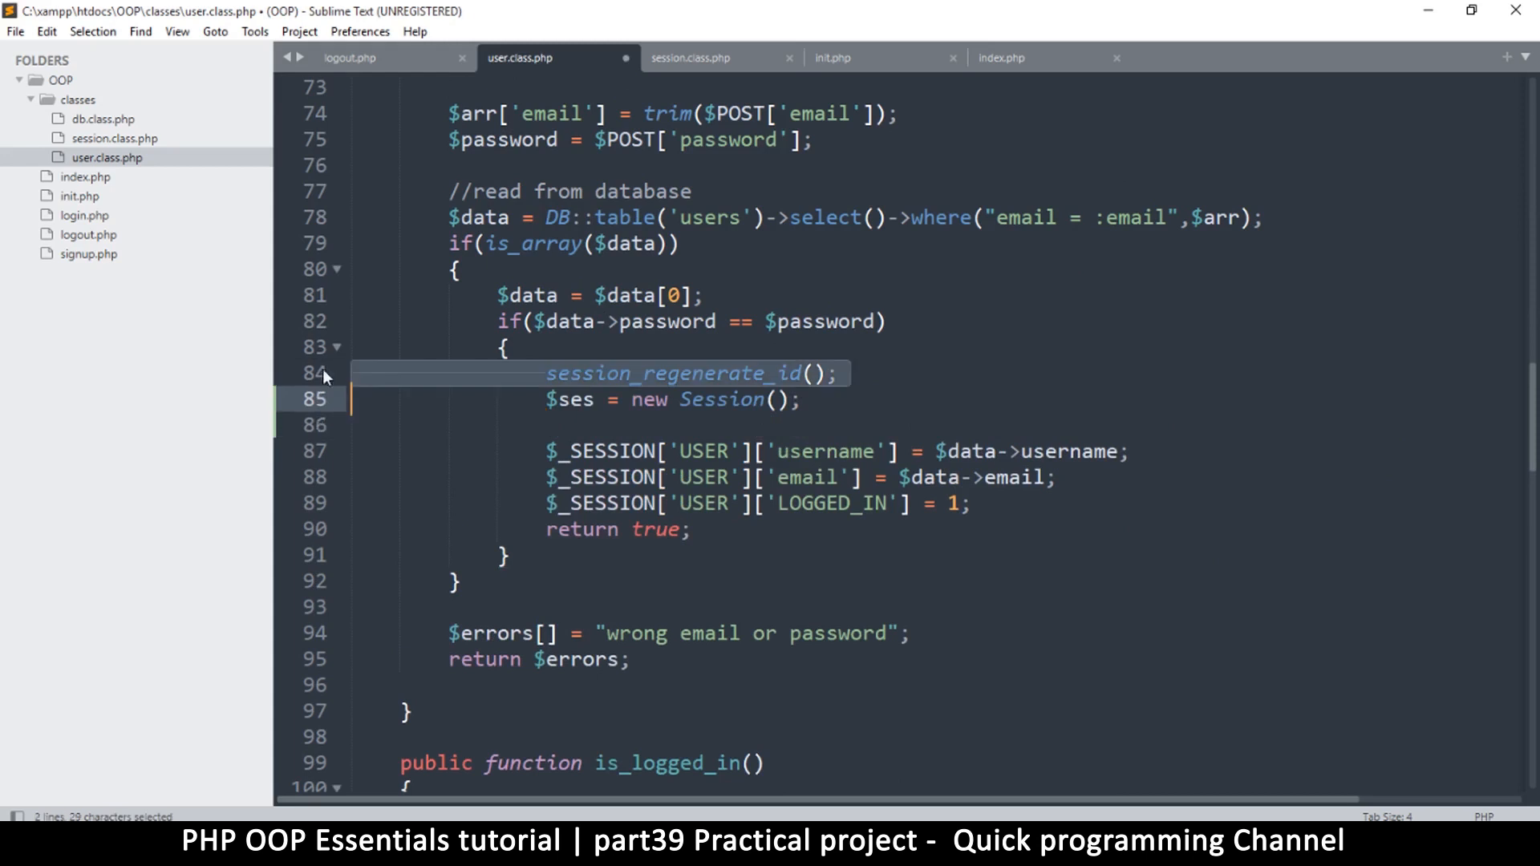
left_click_drag(354, 374, 355, 429)
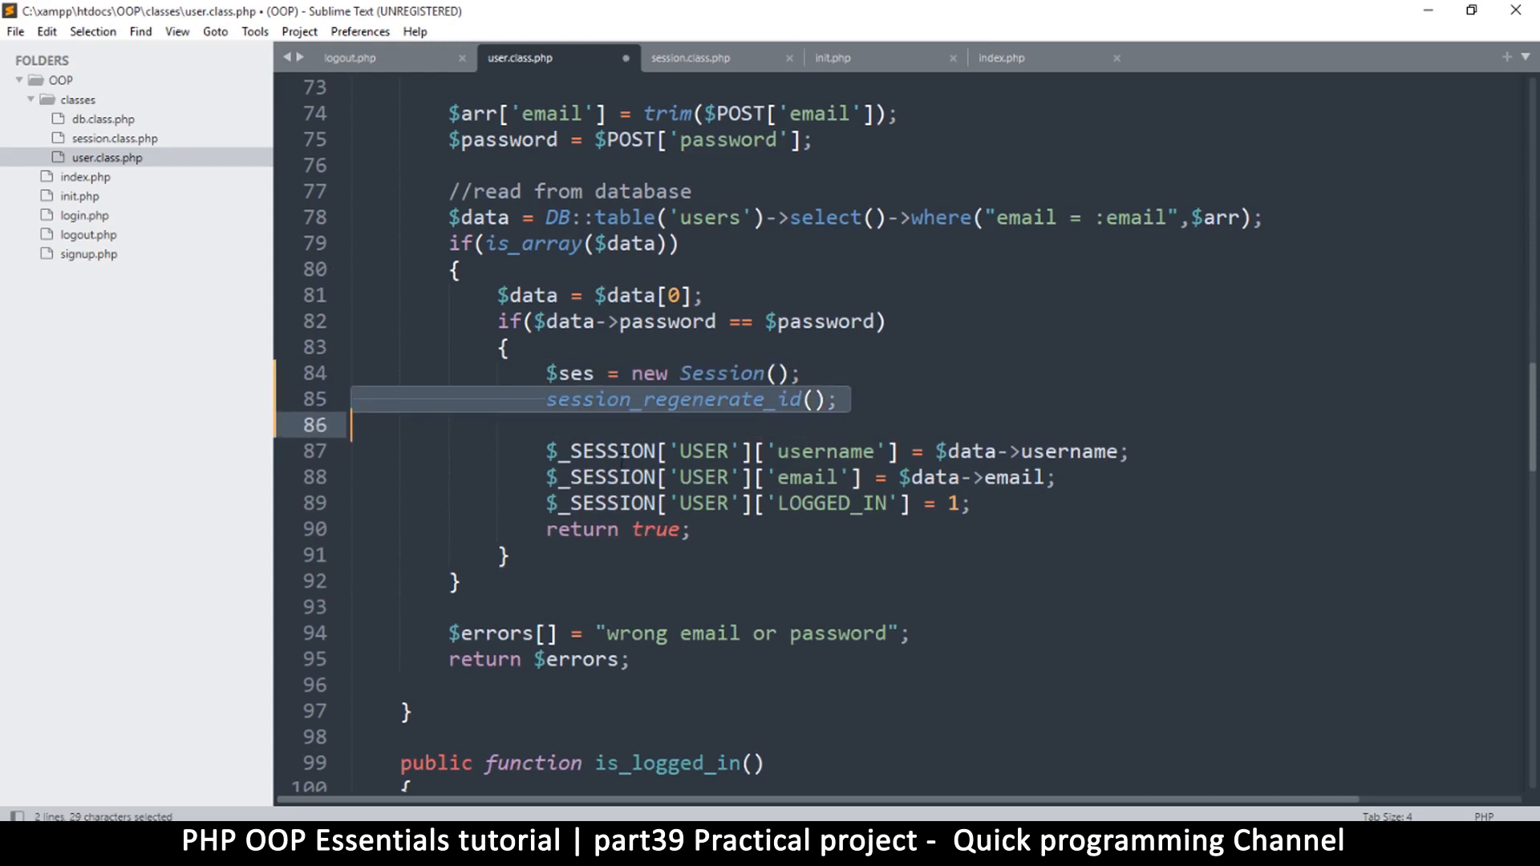
key("BackSpace")
key("ctrl+s")
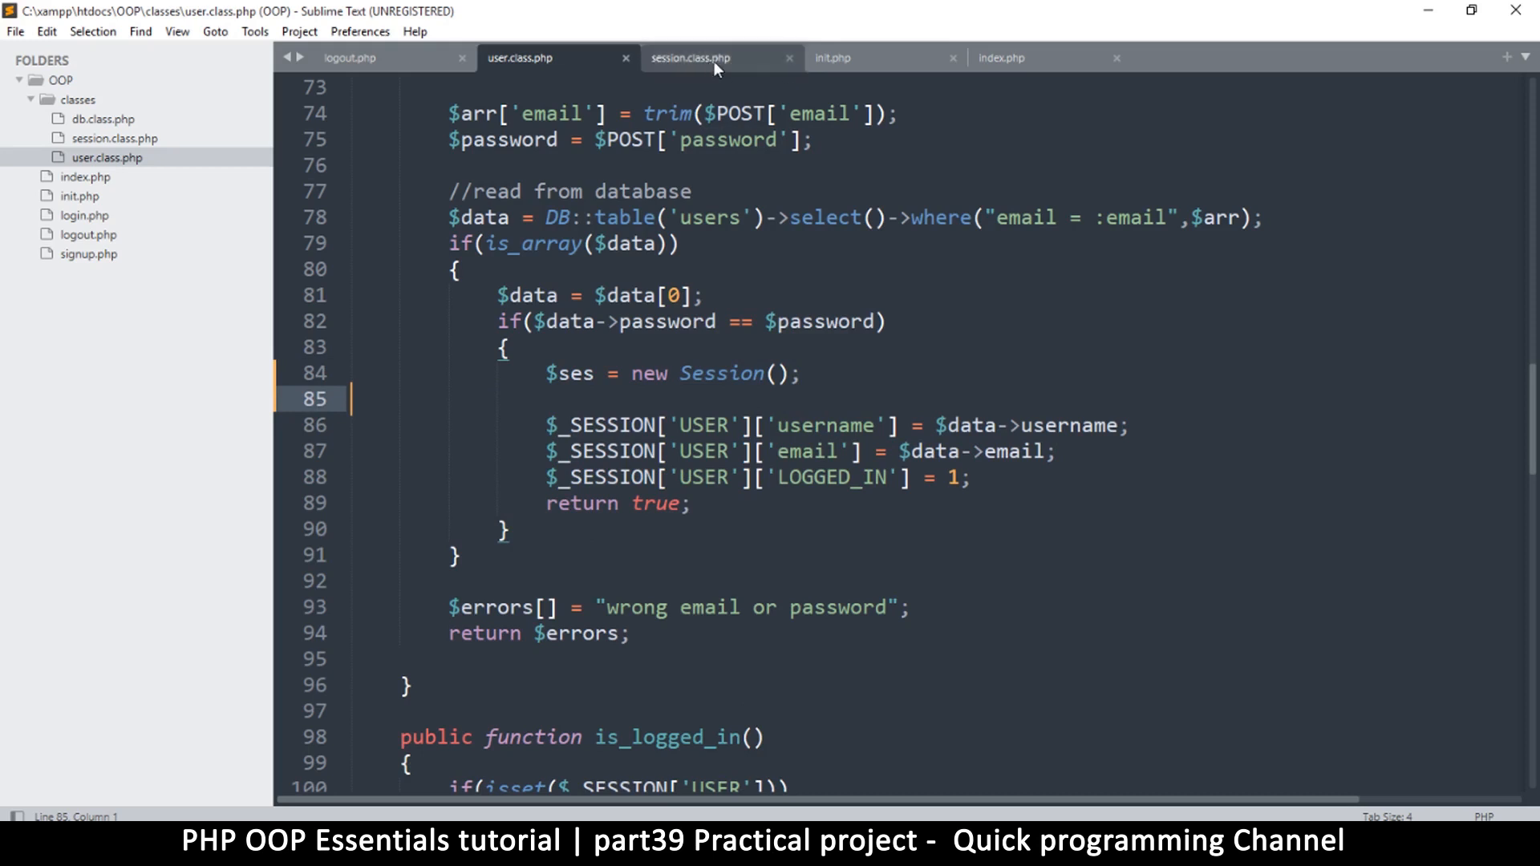
Add a public regenerate() method after remove() containing session_regenerate_id();
left_click(692, 58)
scroll(626, 407, "down", 3)
left_click(627, 407)
scroll(625, 407, "down", 2)
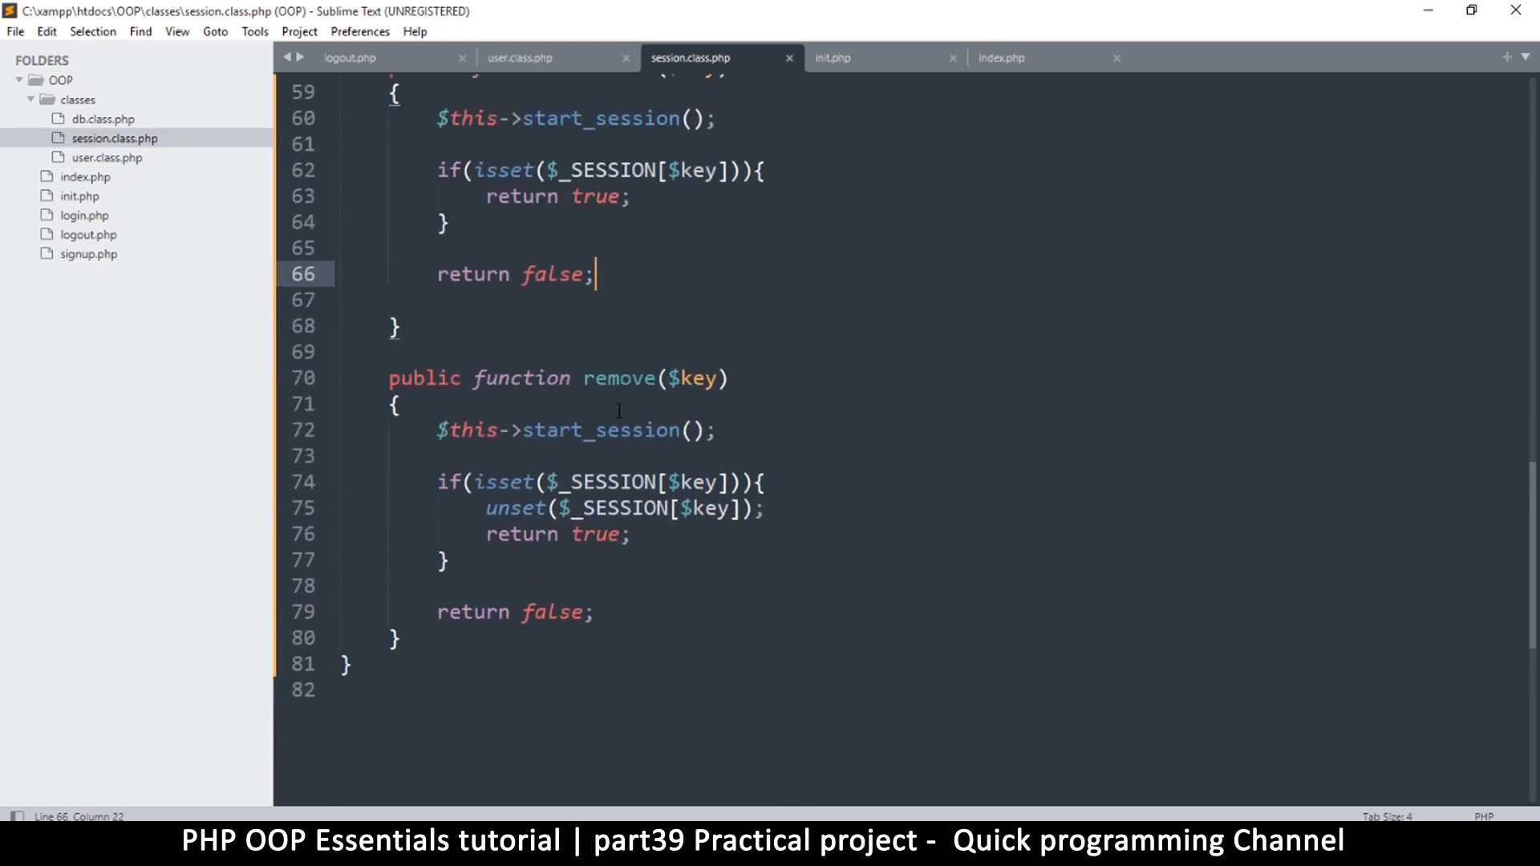
scroll(626, 407, "up", 4)
scroll(626, 407, "down", 3)
scroll(626, 407, "down", 2)
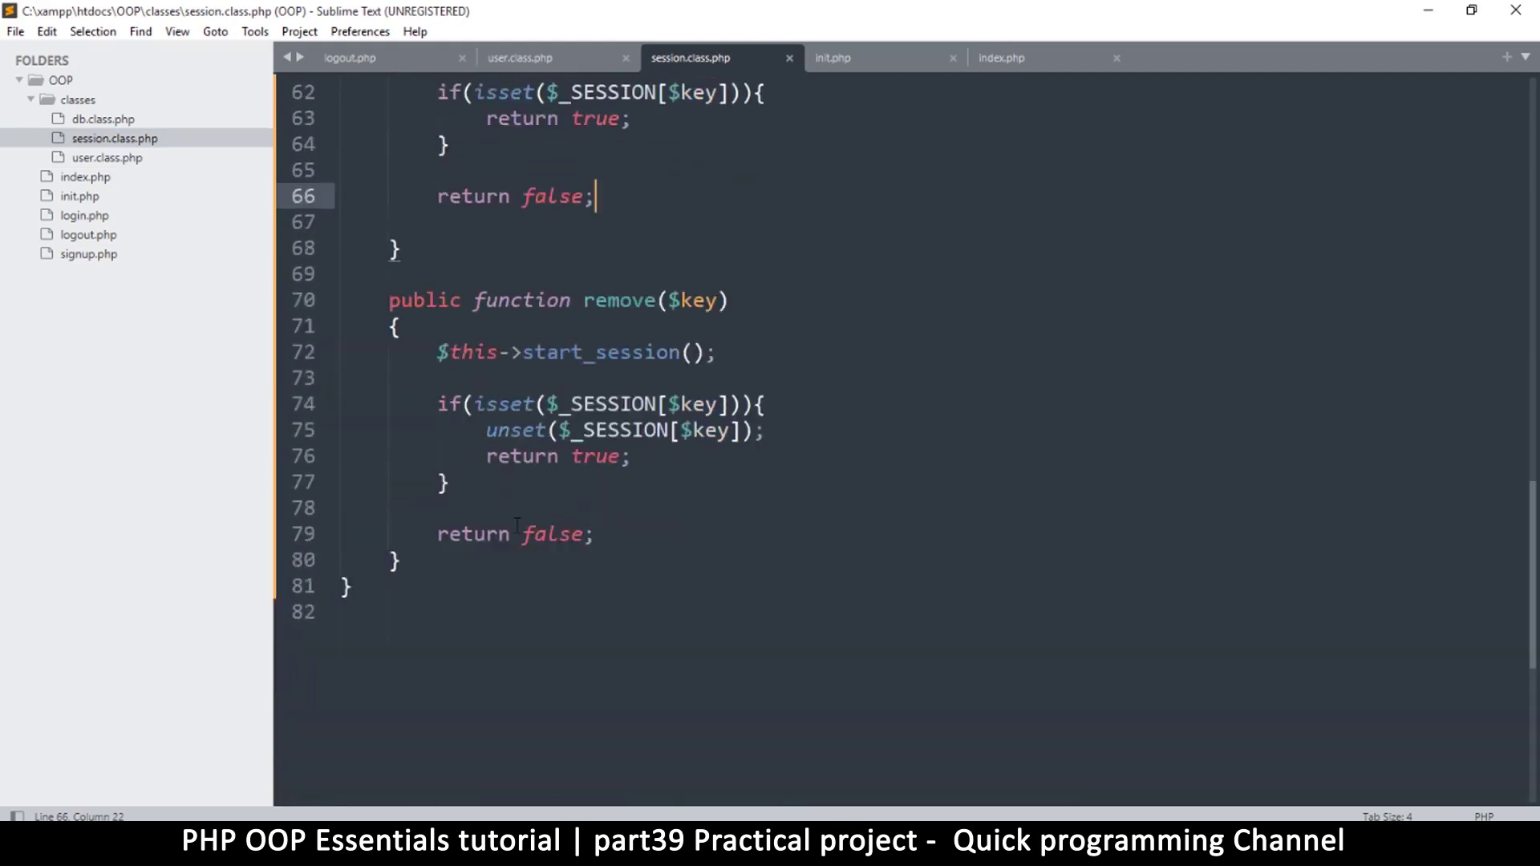
left_click(472, 562)
key("Return")
key("Return")
type("p")
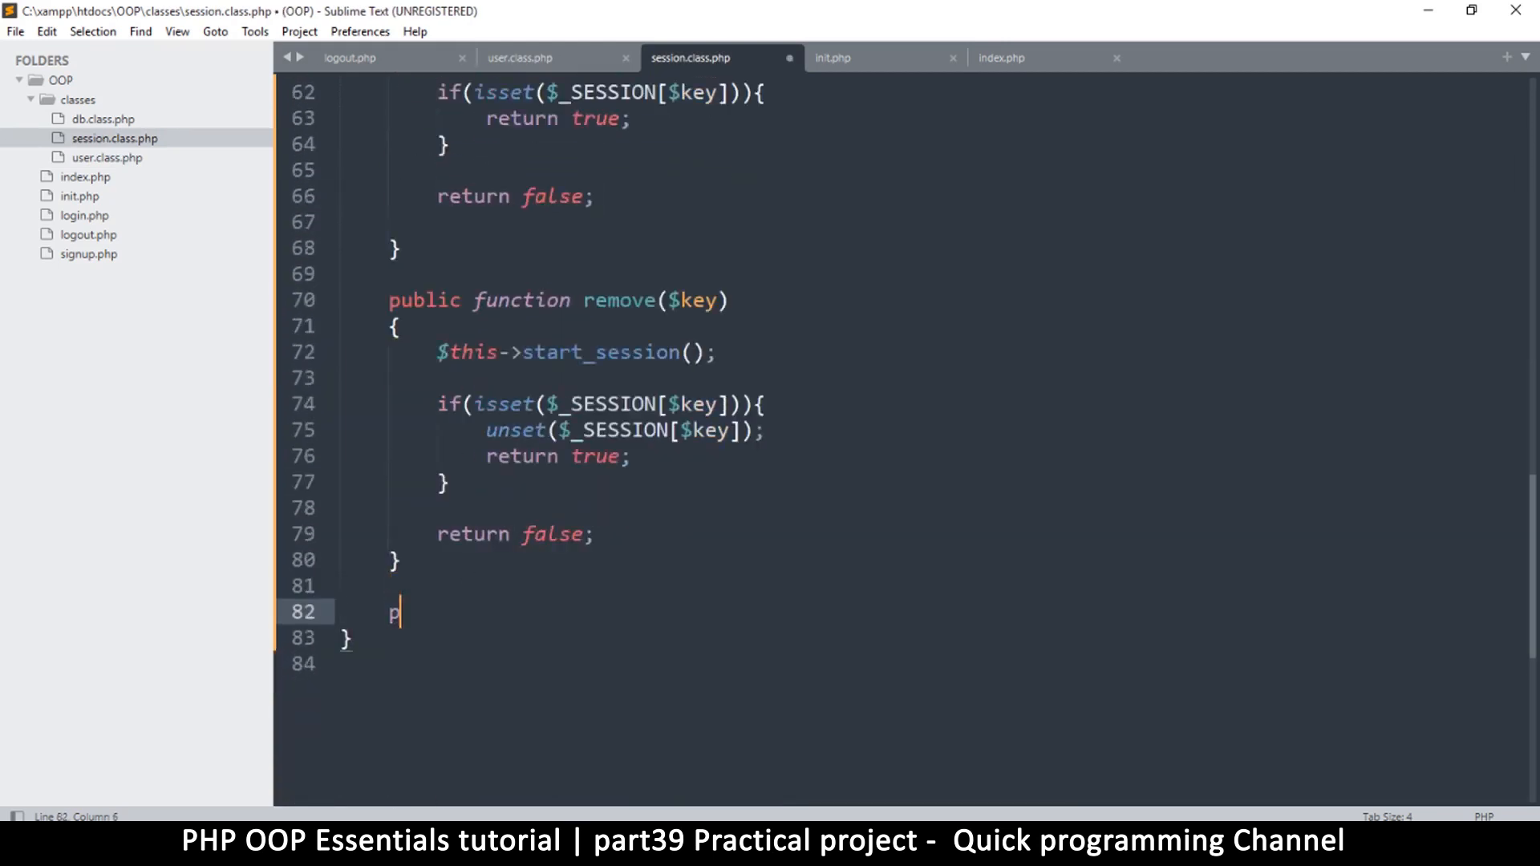
type("ublic")
type(" function ")
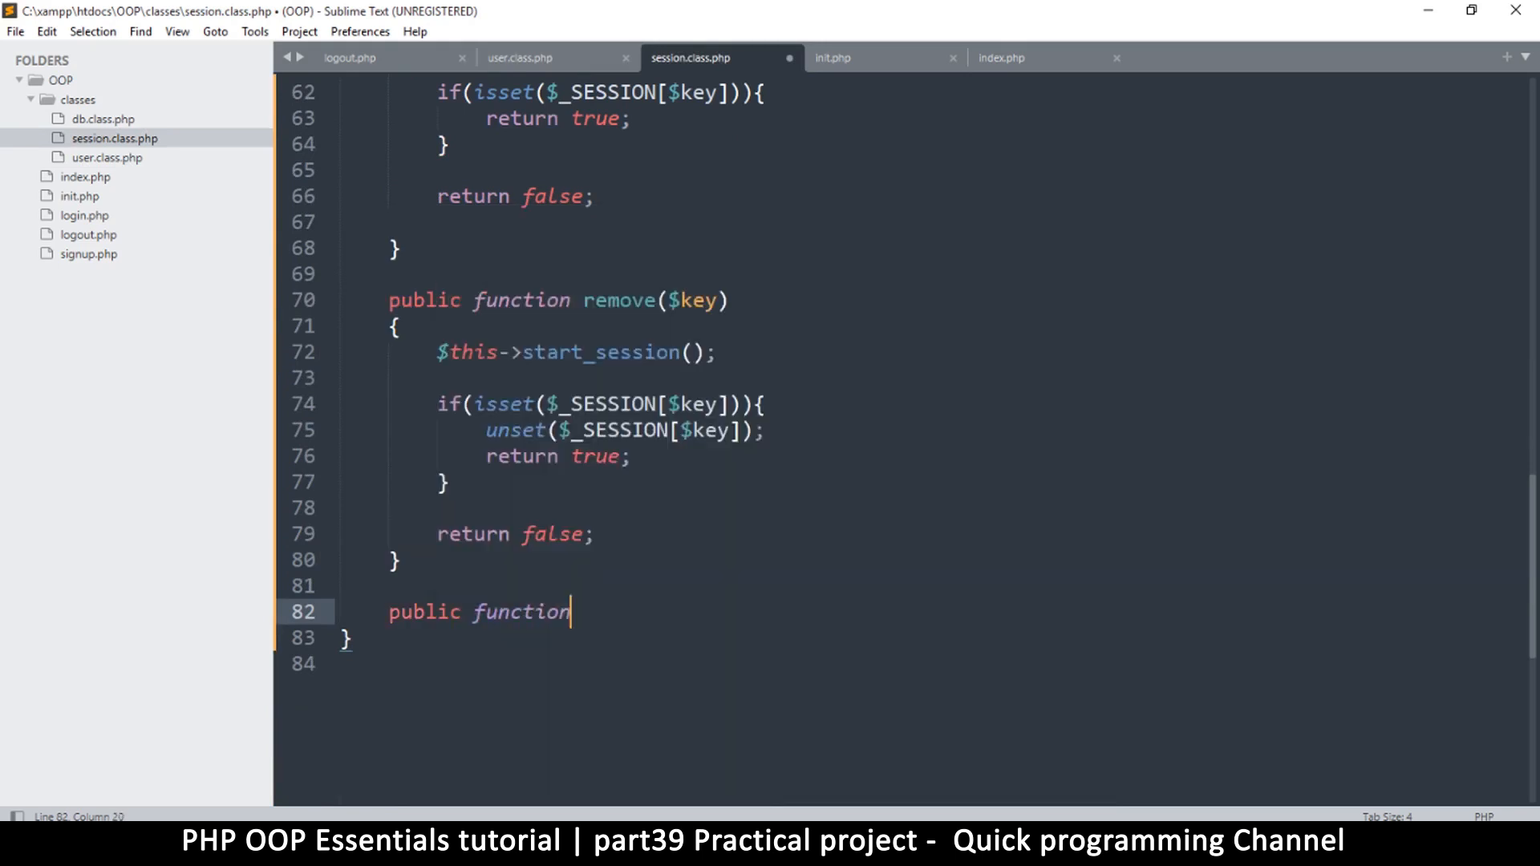
type("reg")
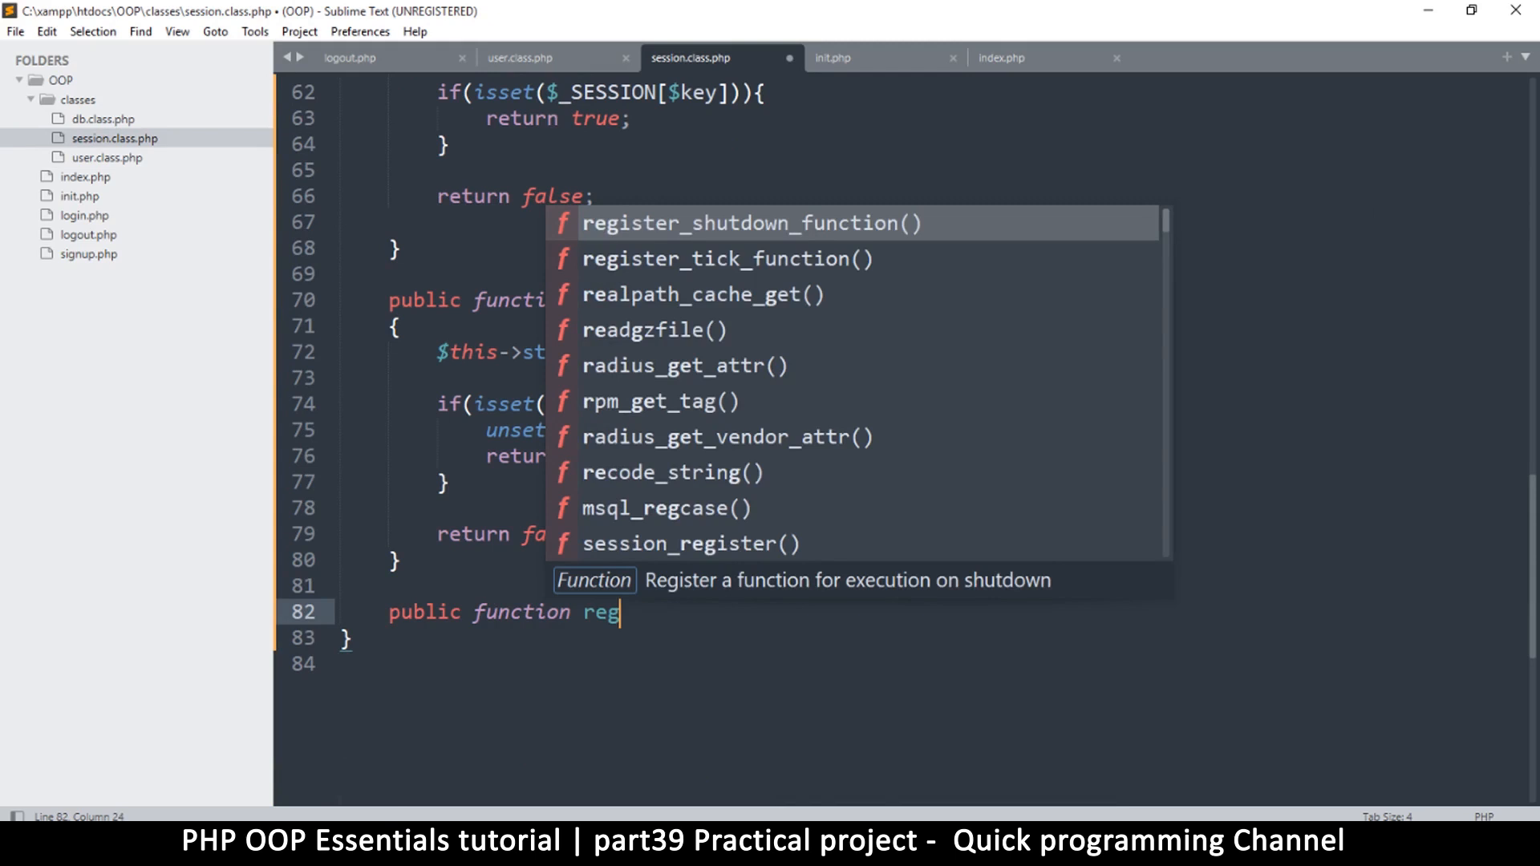
type("ene")
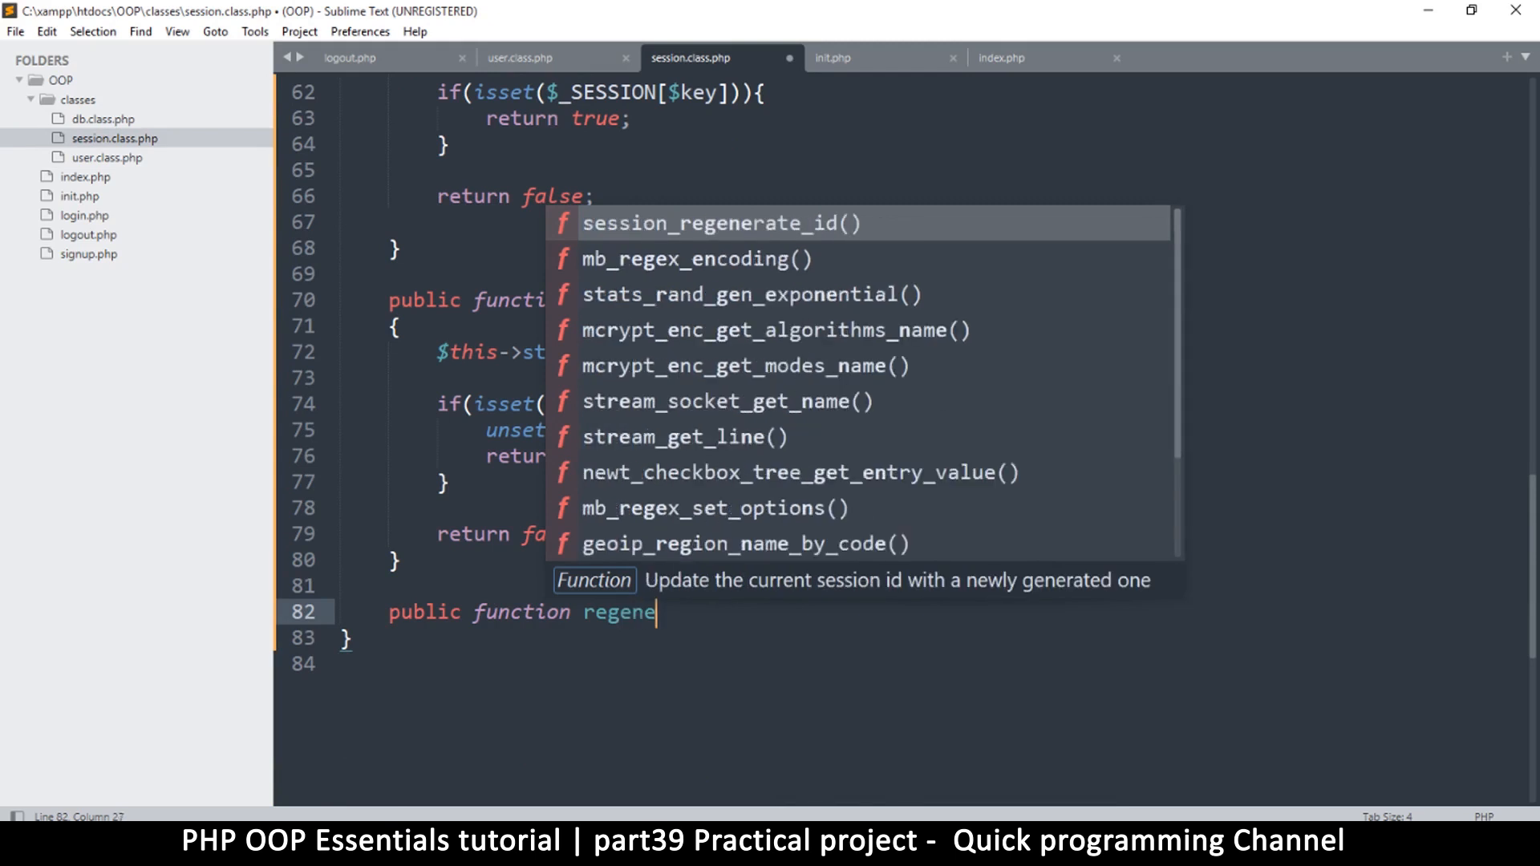
type("rate")
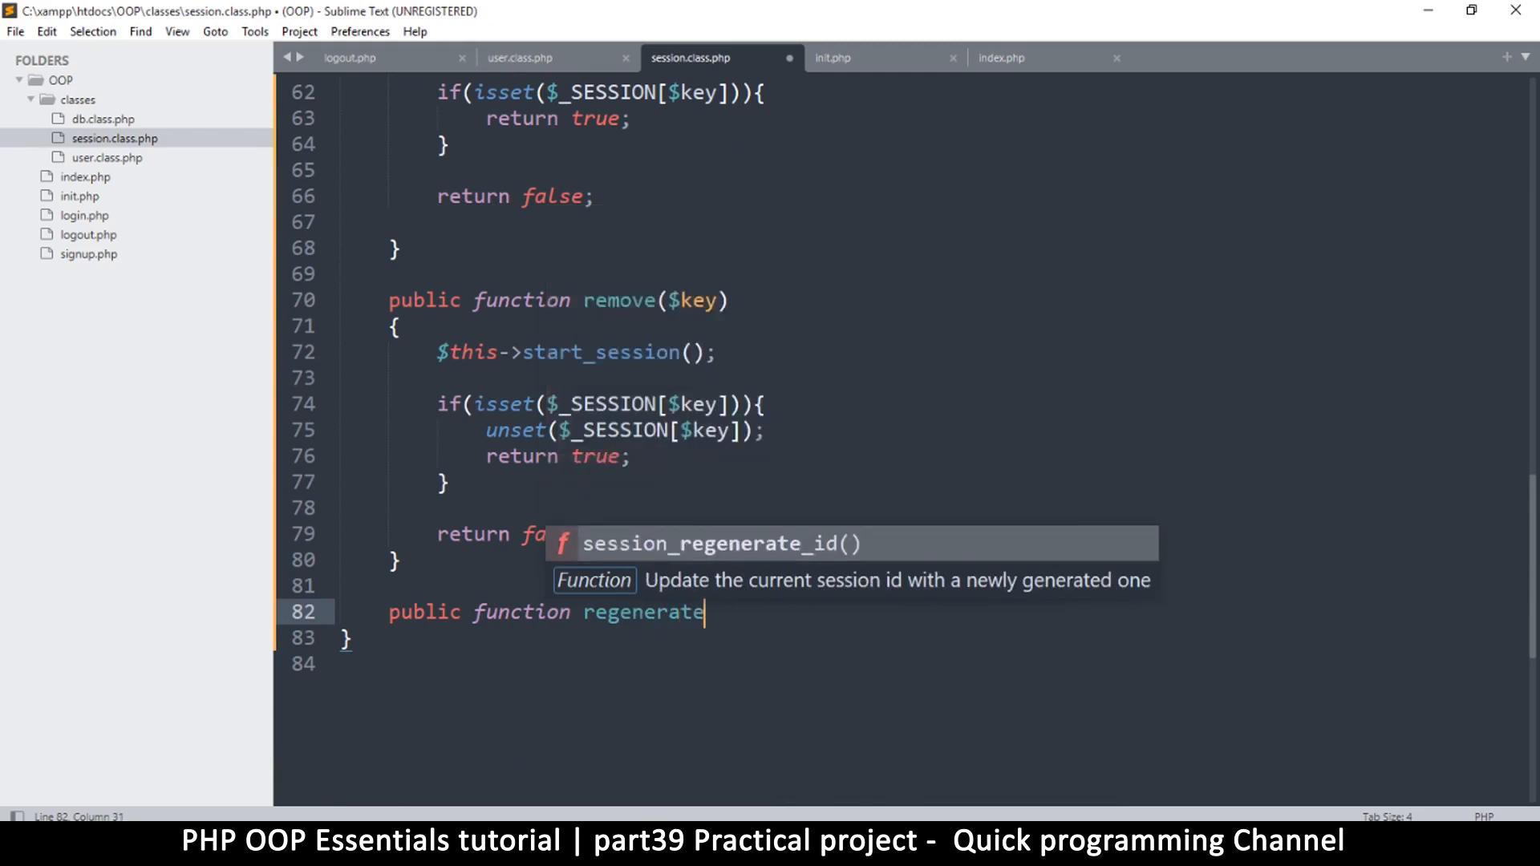
type("()")
key("Return")
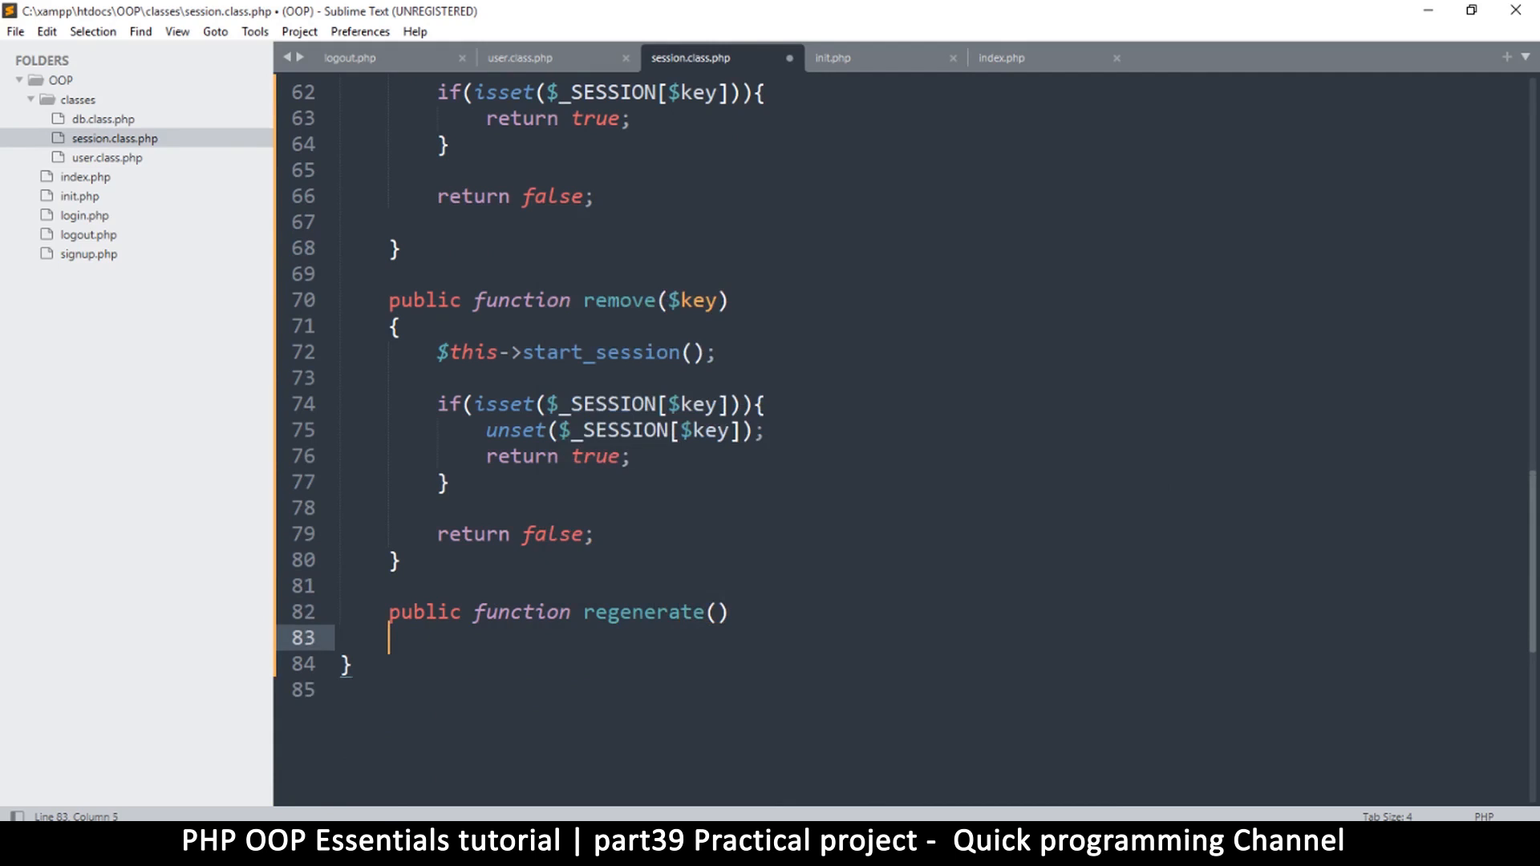
type("{")
key("Return")
key("ctrl+v")
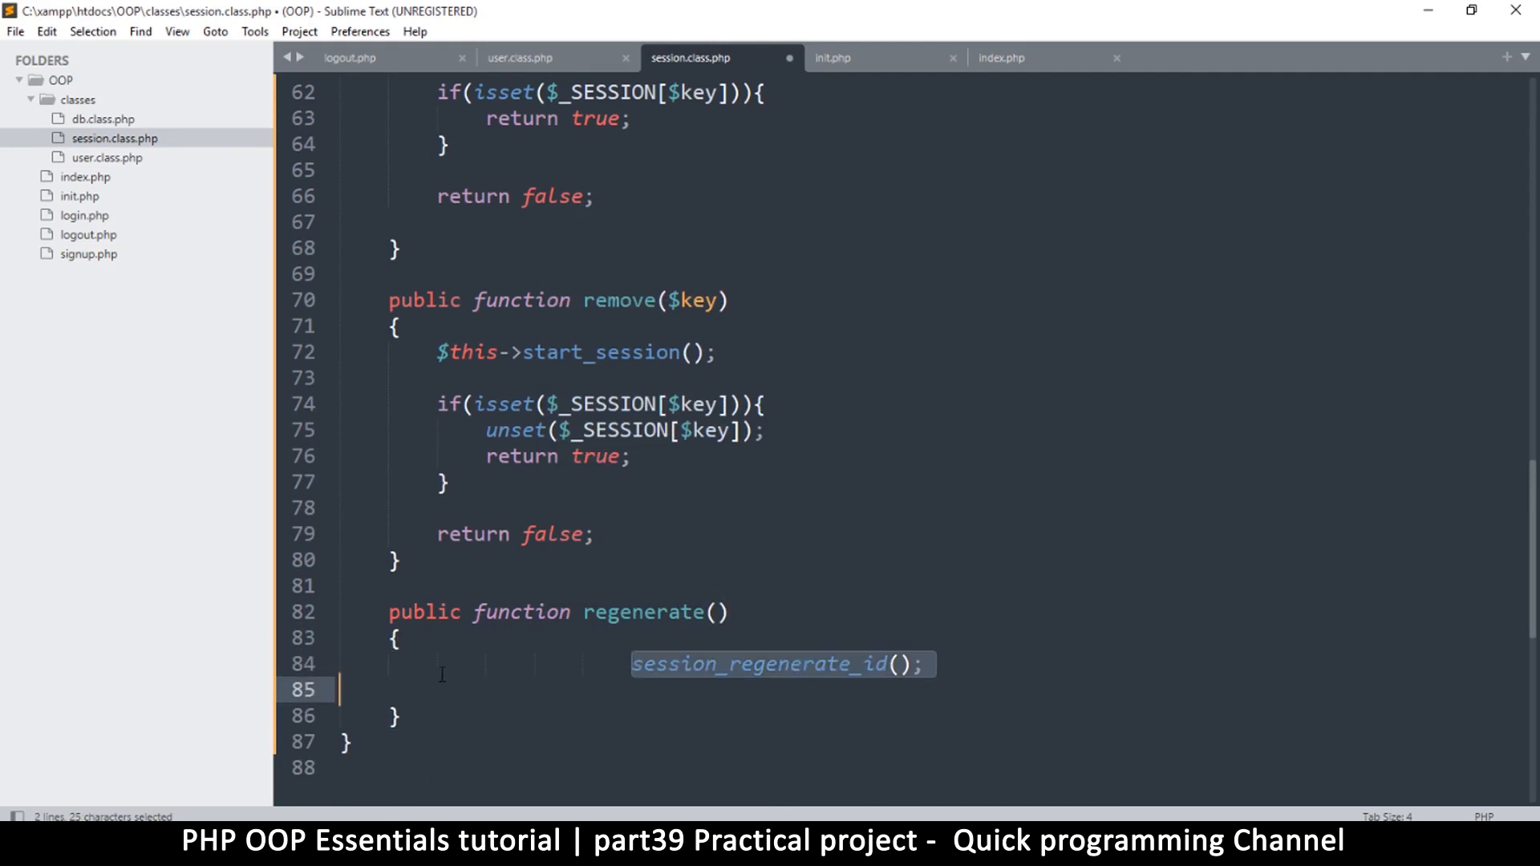
Fix the indentation inside regenerate(), drop the empty line, and save session.class.php
mouse_move(631, 665)
left_mouse_down()
mouse_move(439, 672)
mouse_move(779, 675)
left_mouse_up()
key("BackSpace")
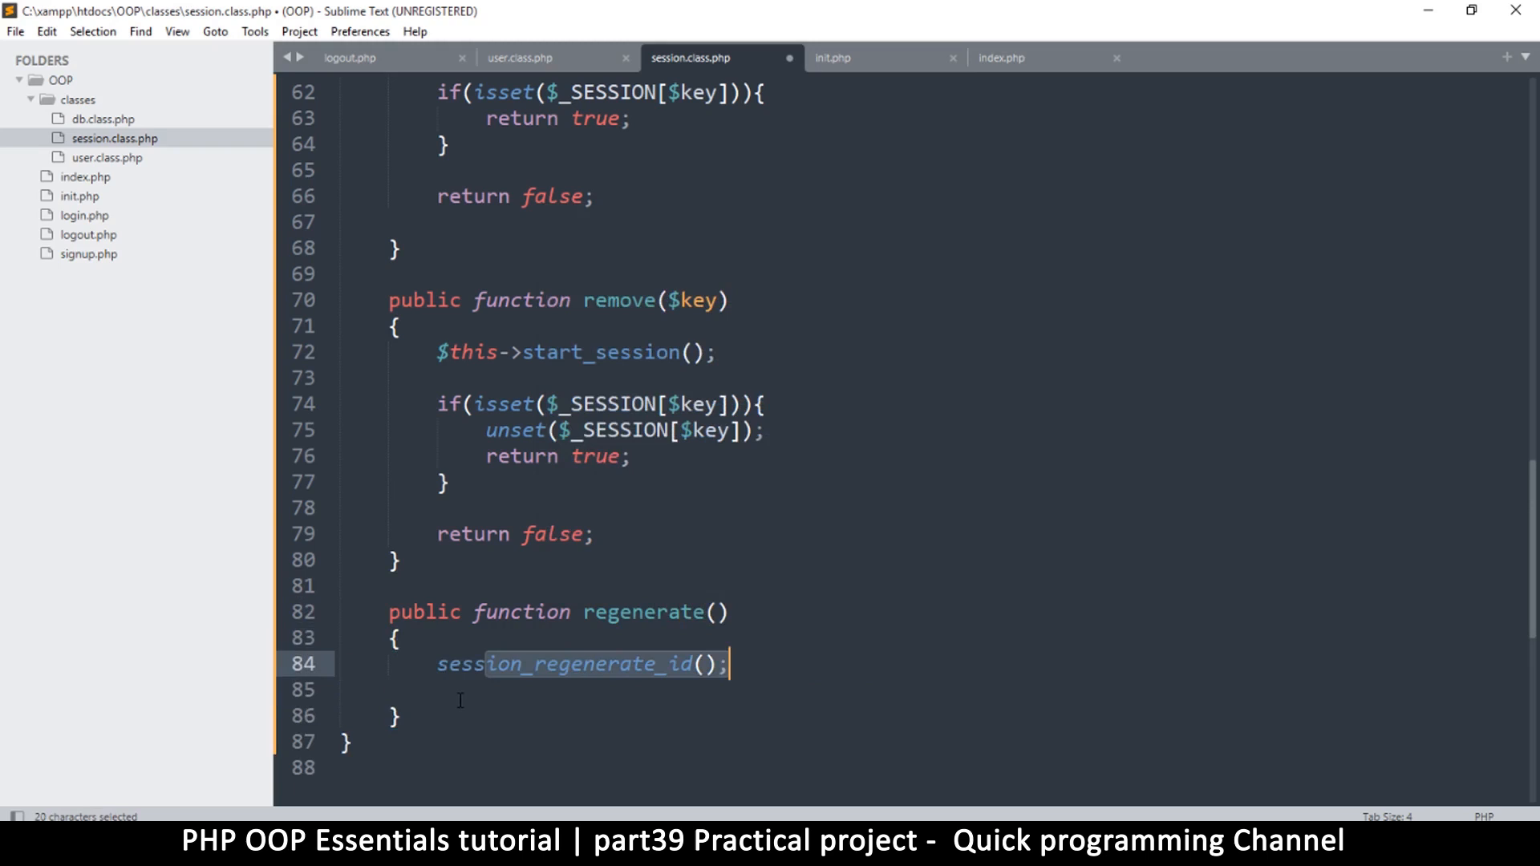
left_click_drag(436, 664, 737, 677)
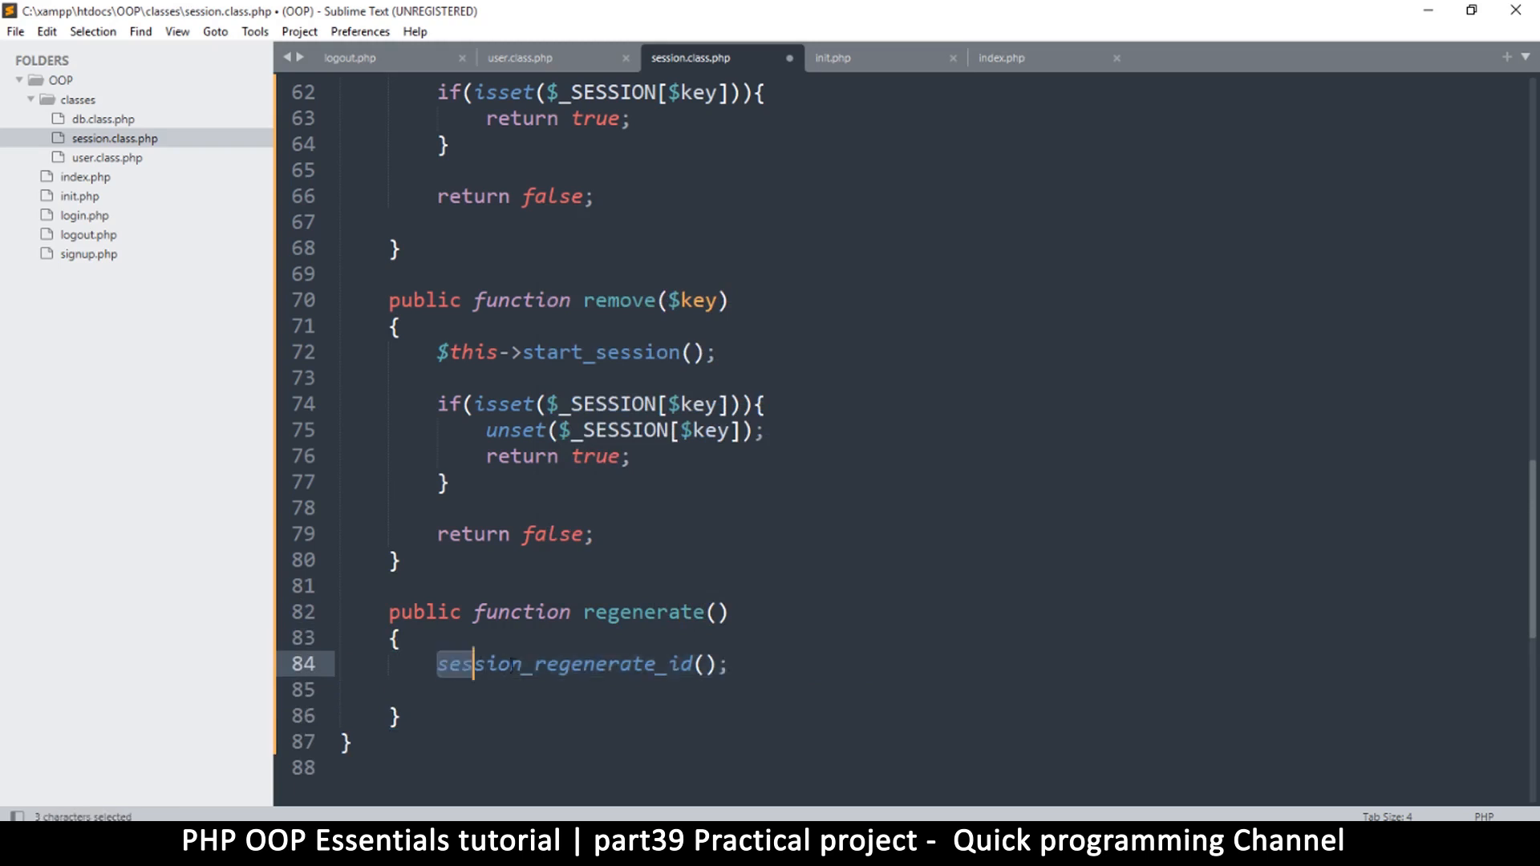
left_click(549, 664)
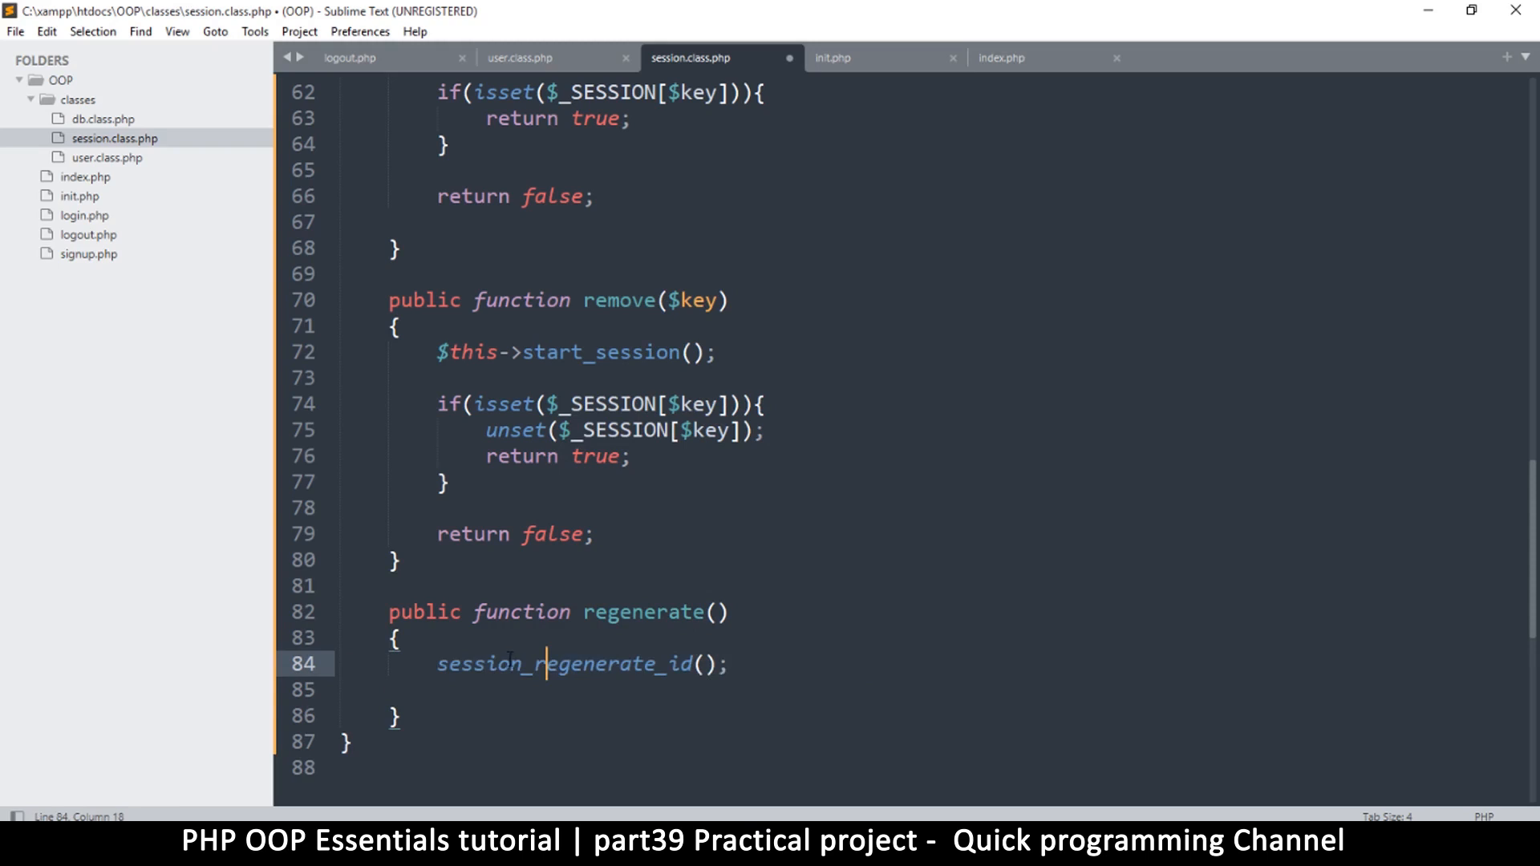
left_click_drag(436, 664, 732, 664)
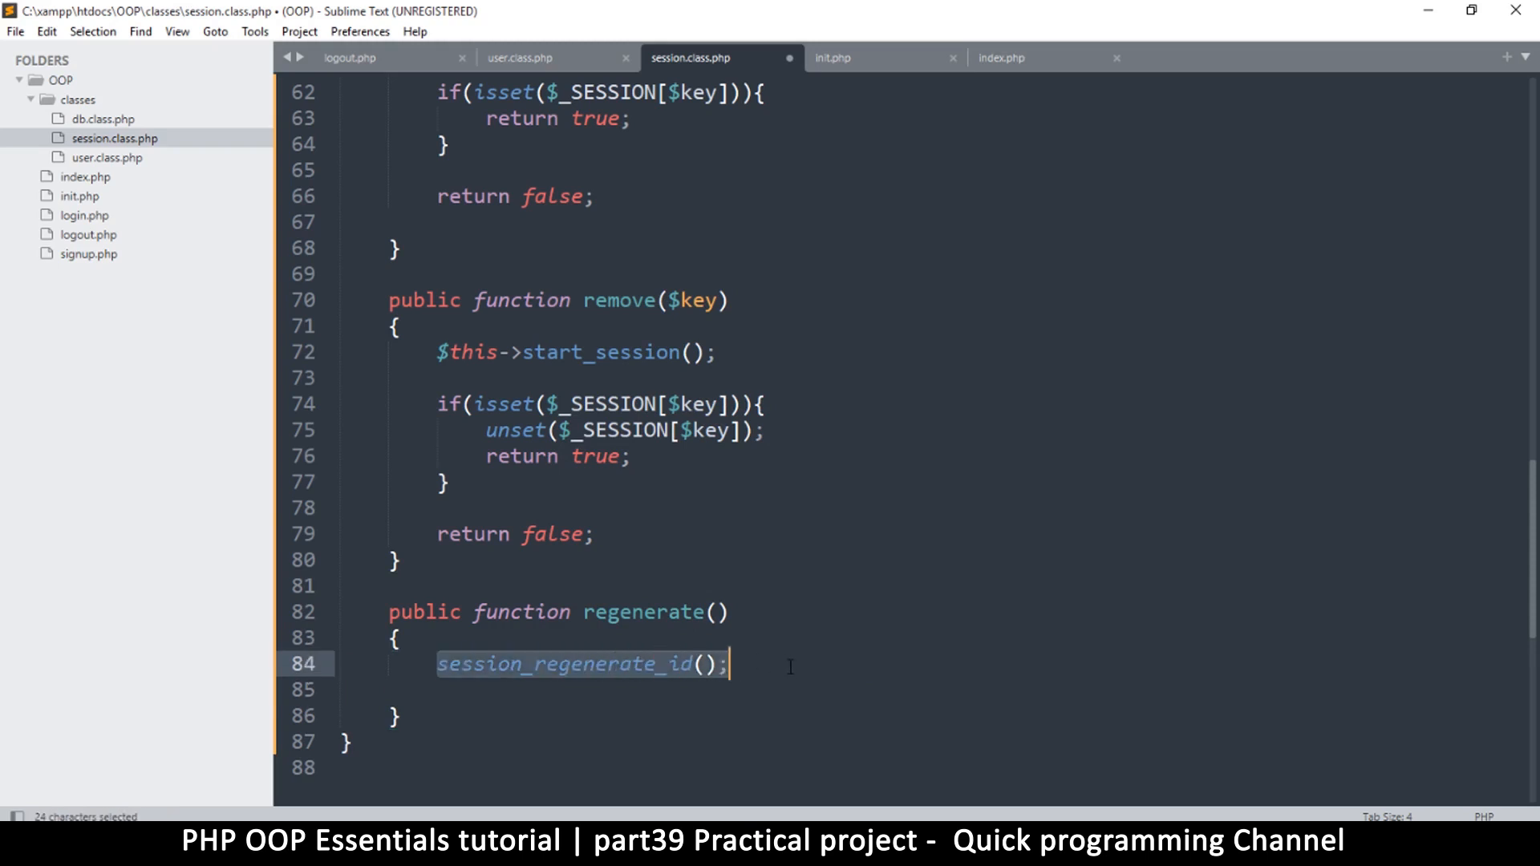
left_click(312, 689)
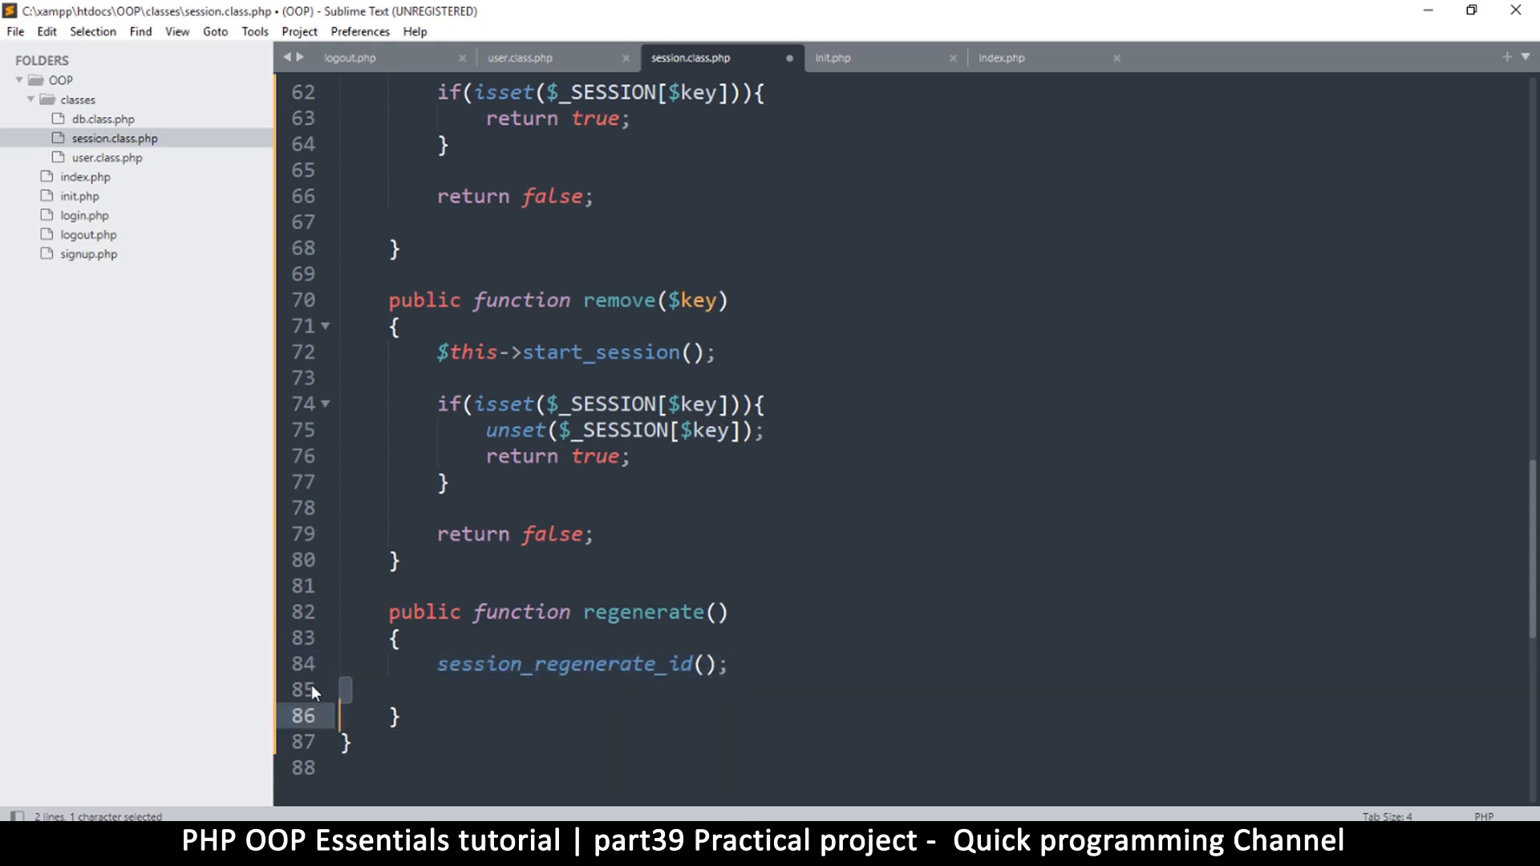
key("Delete")
key("ctrl+s")
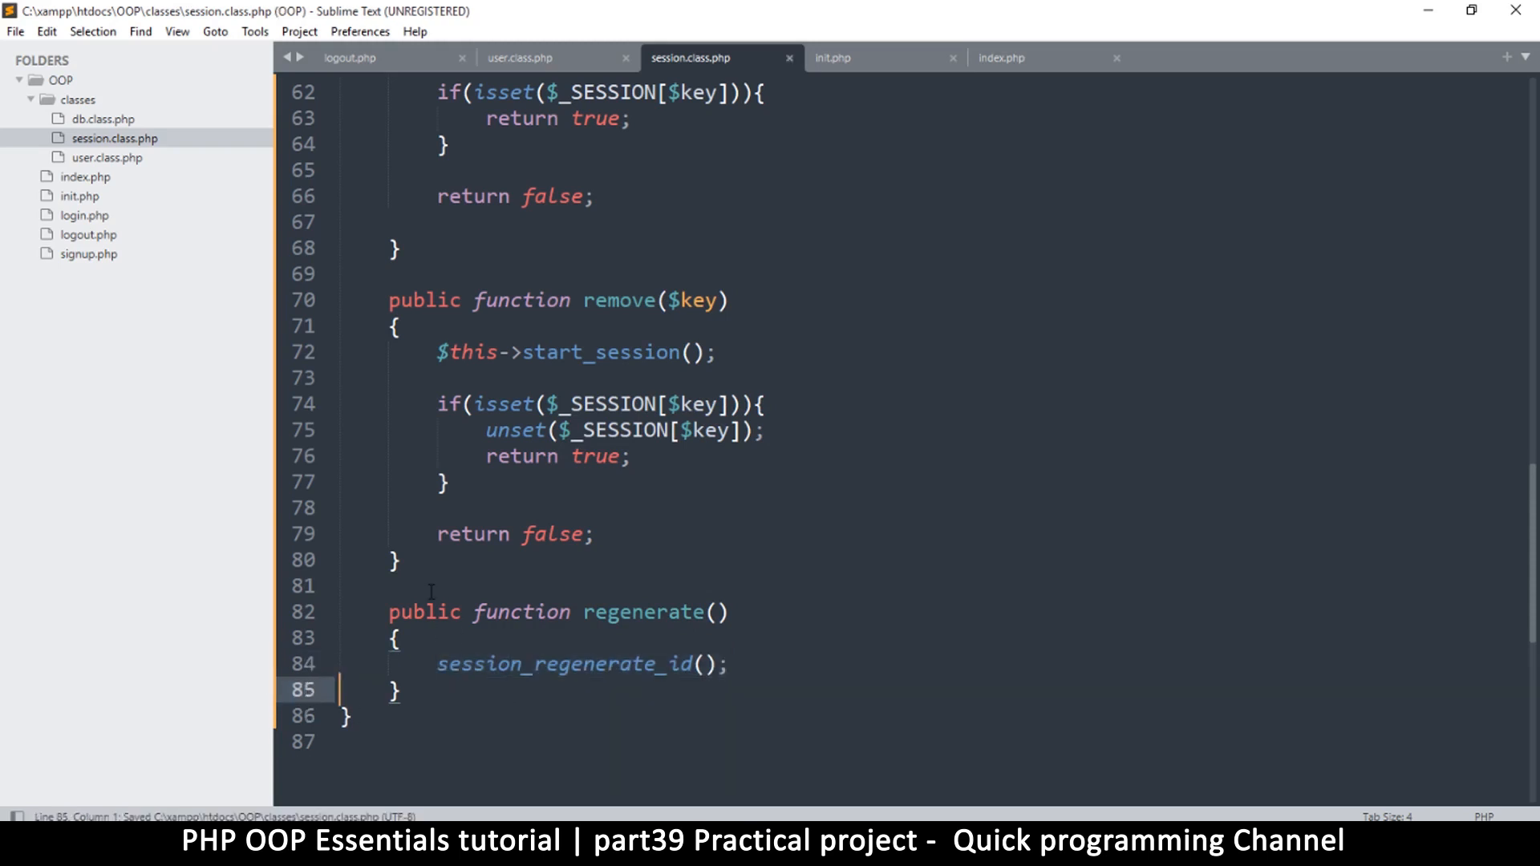
Copy the regenerate() method name for use in the login code
left_click_drag(584, 612, 729, 611)
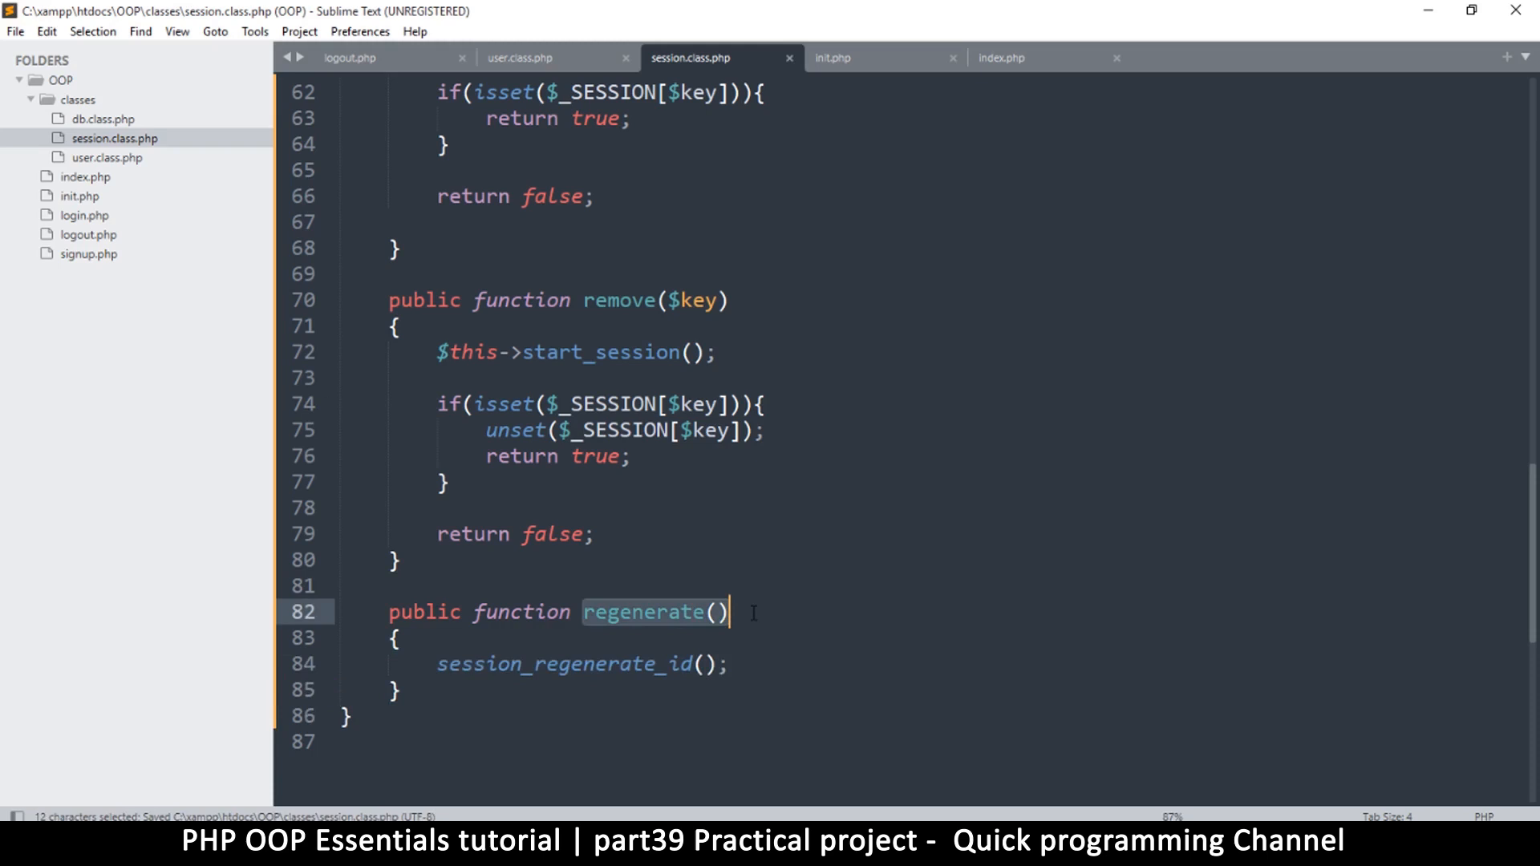
key("ctrl+c")
left_click(753, 586)
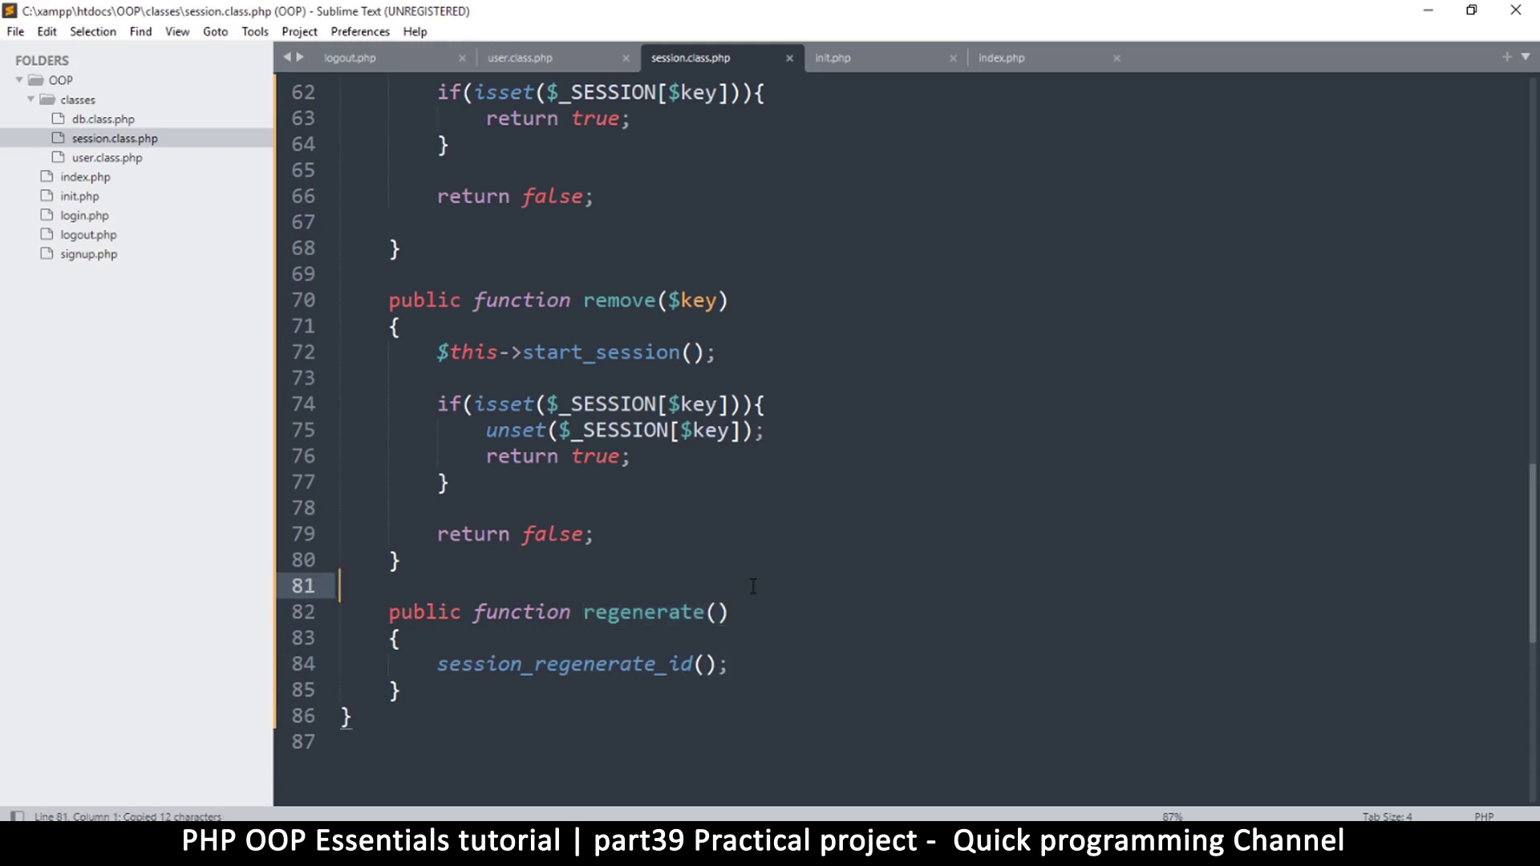
Add $ses->regenerate(); after $ses = new Session(); in login() and save
left_click(538, 57)
left_click(607, 410)
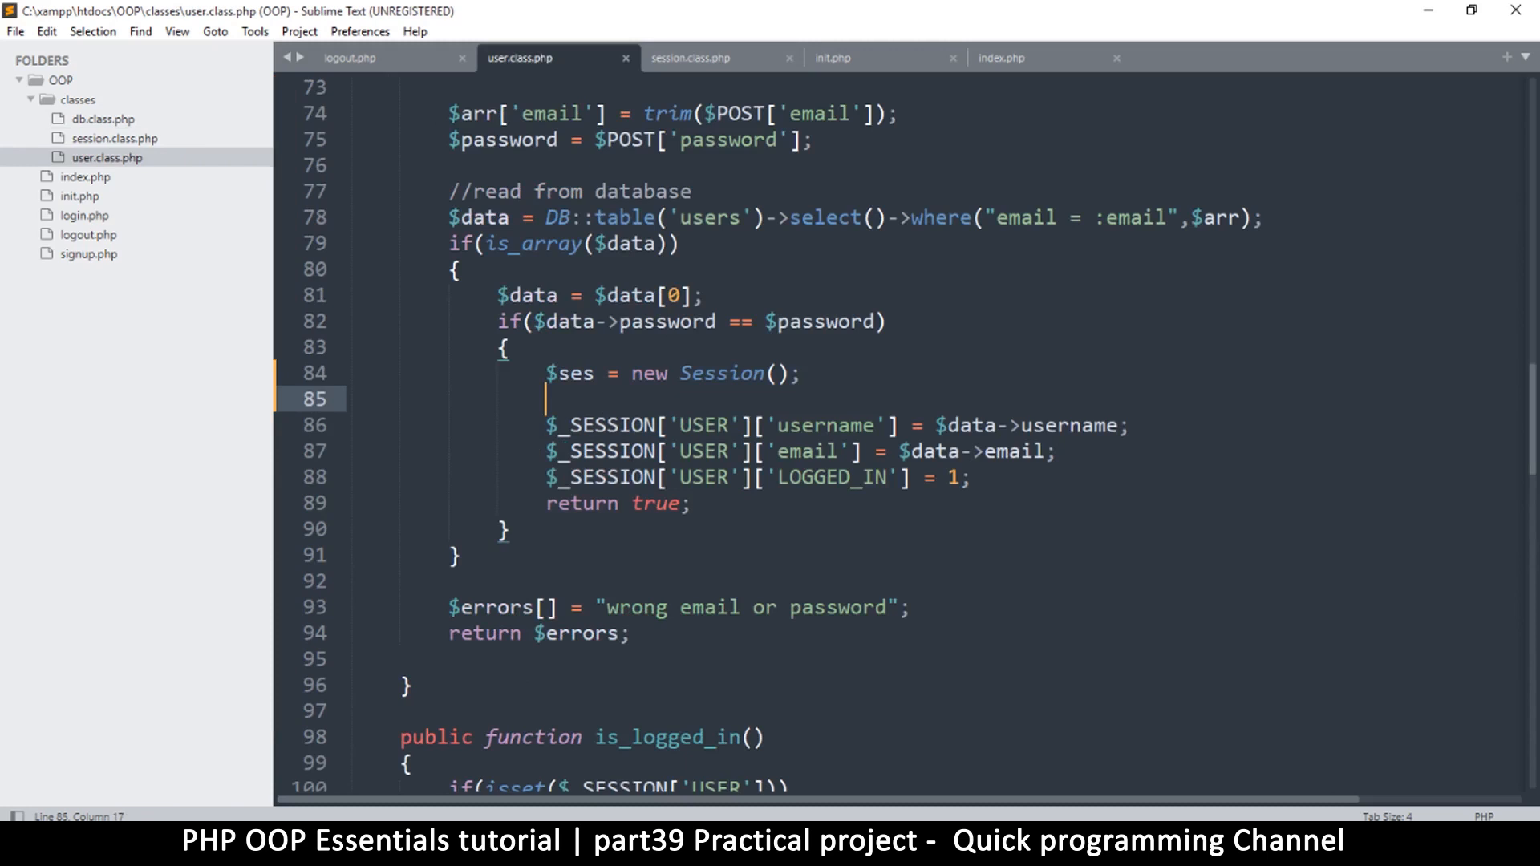
type("$ses-")
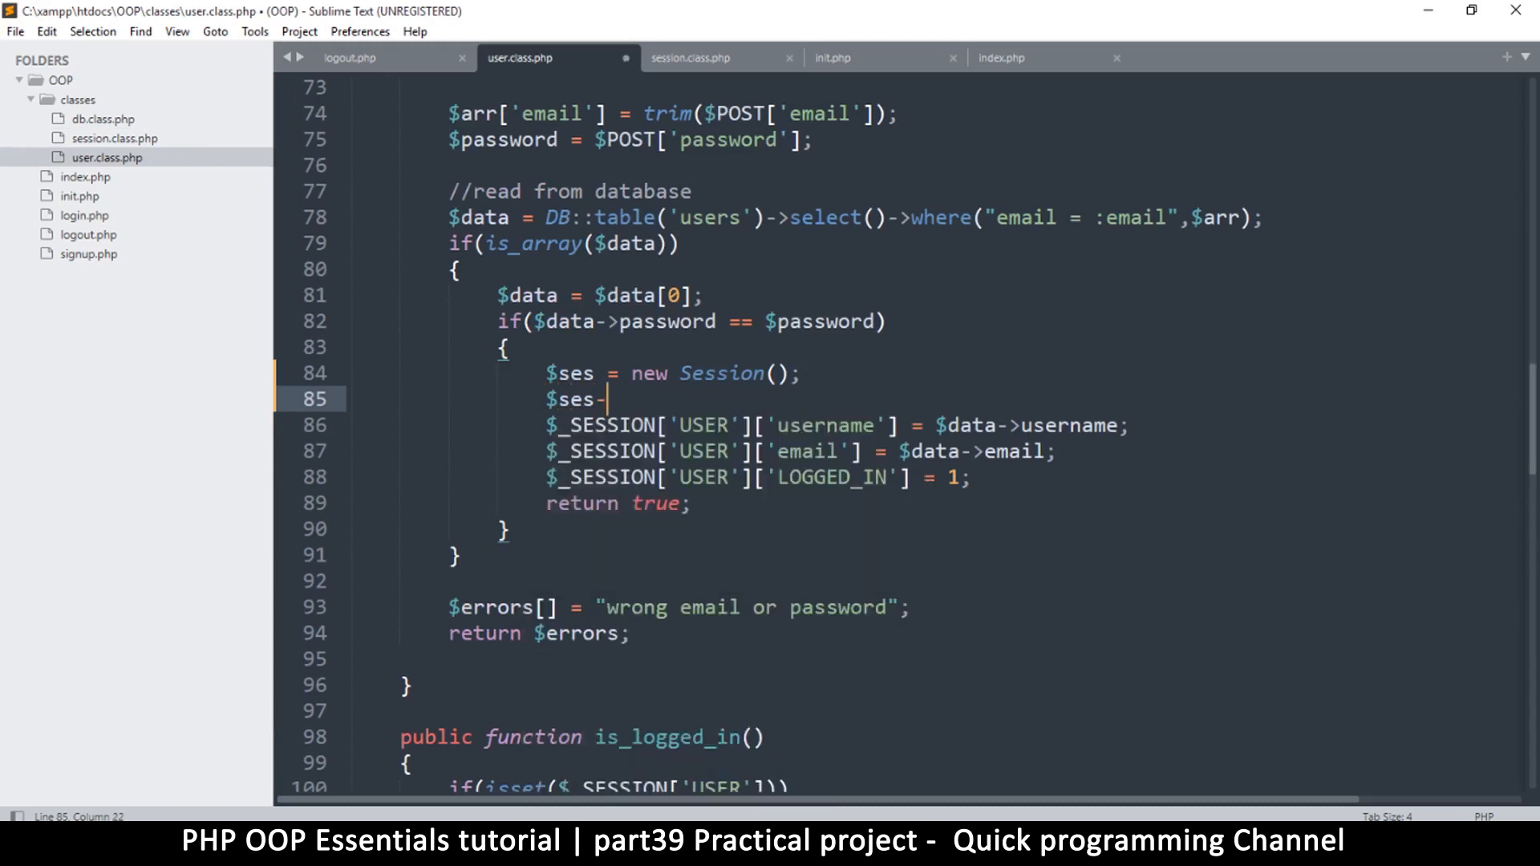
type(">regenerate();")
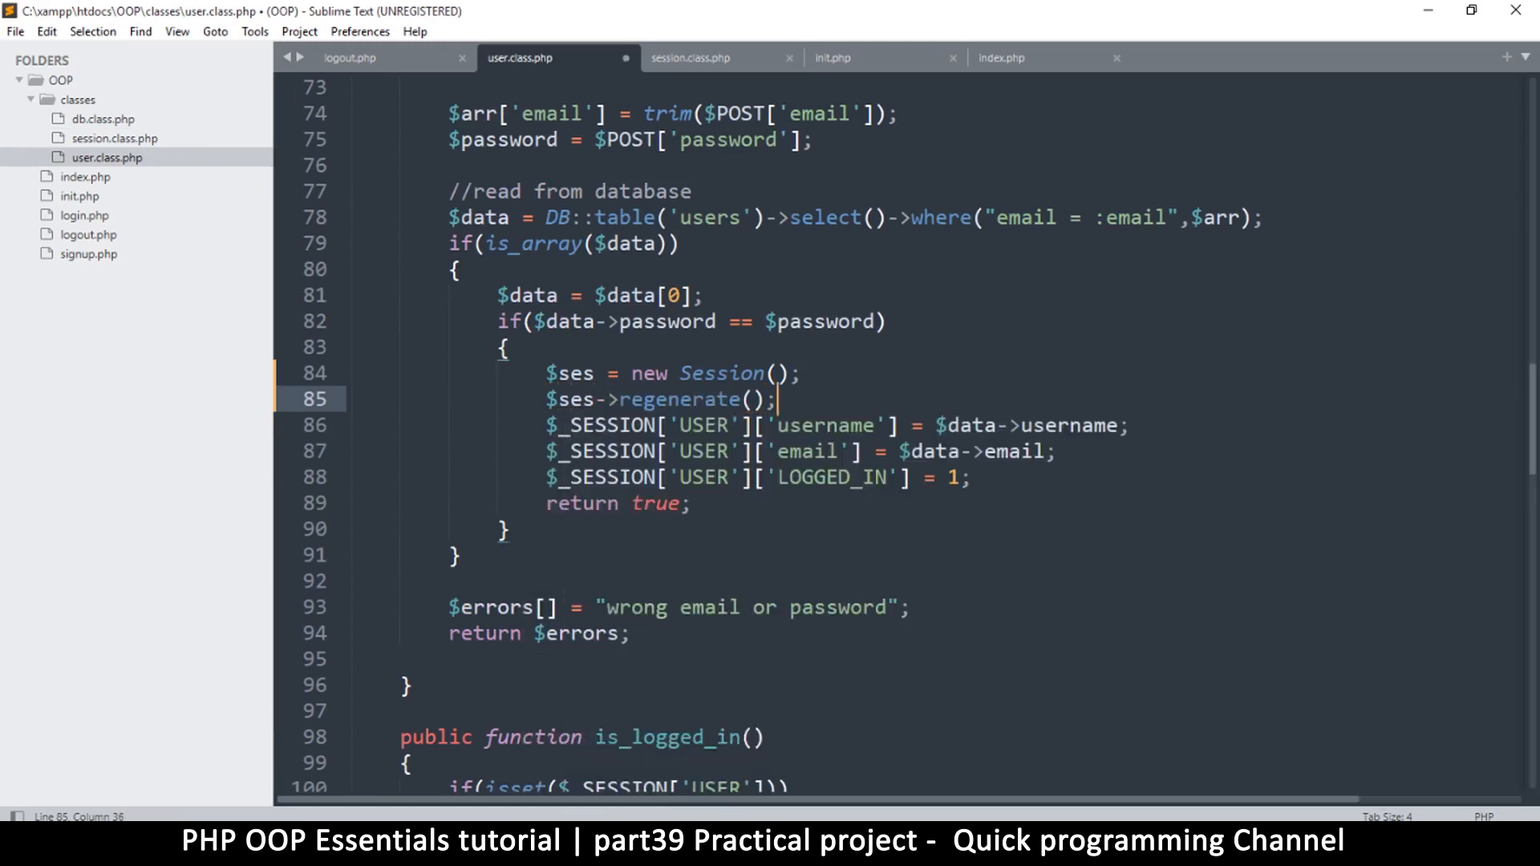
key("Return")
key("ctrl+s")
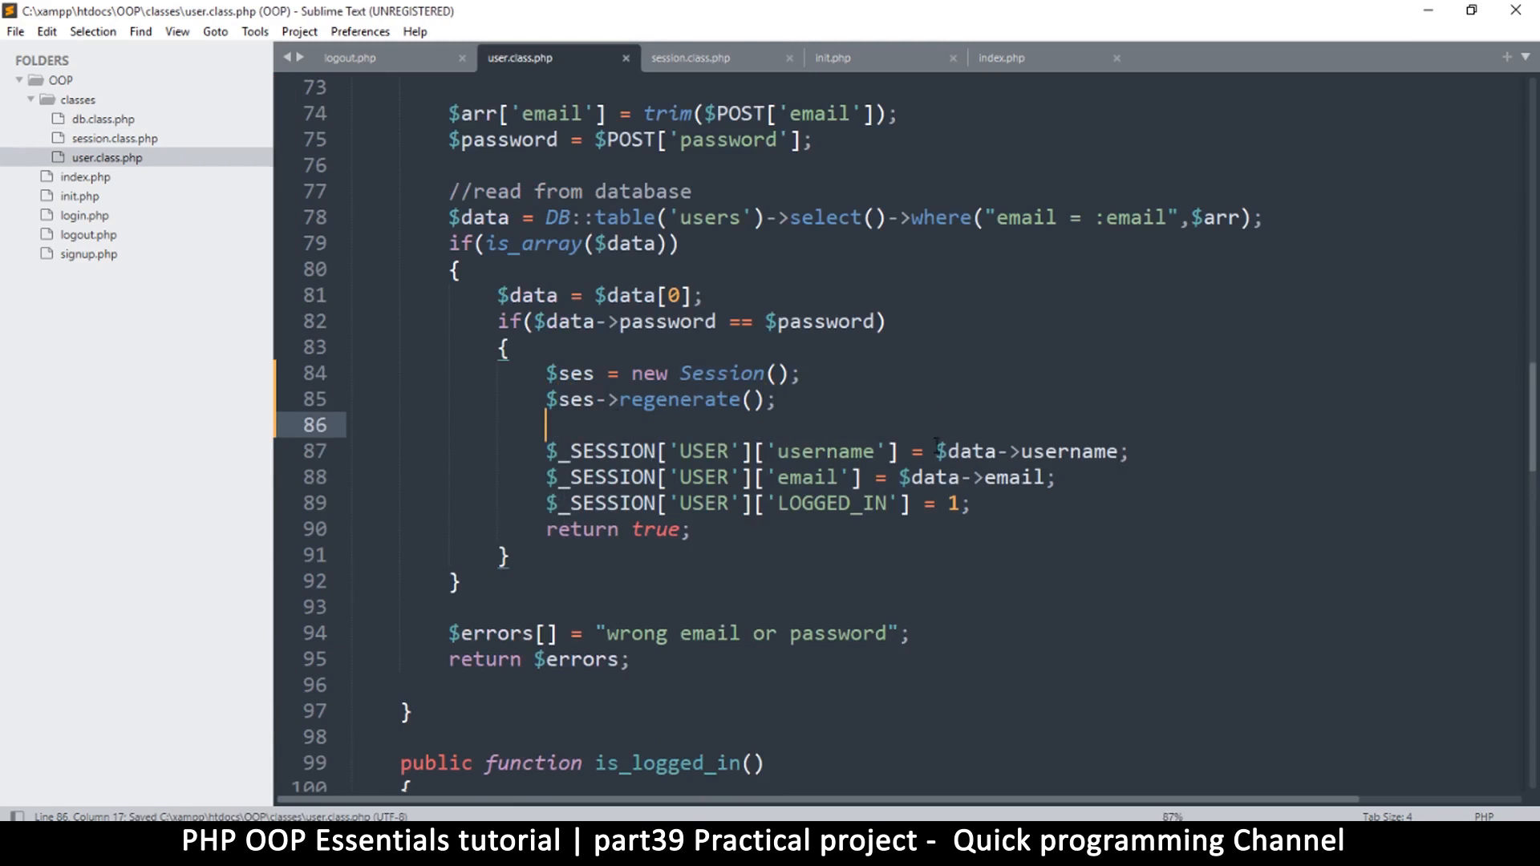
Review the $_SESSION['USER'] username and LOGGED_IN assignments below
left_click_drag(937, 452, 1083, 452)
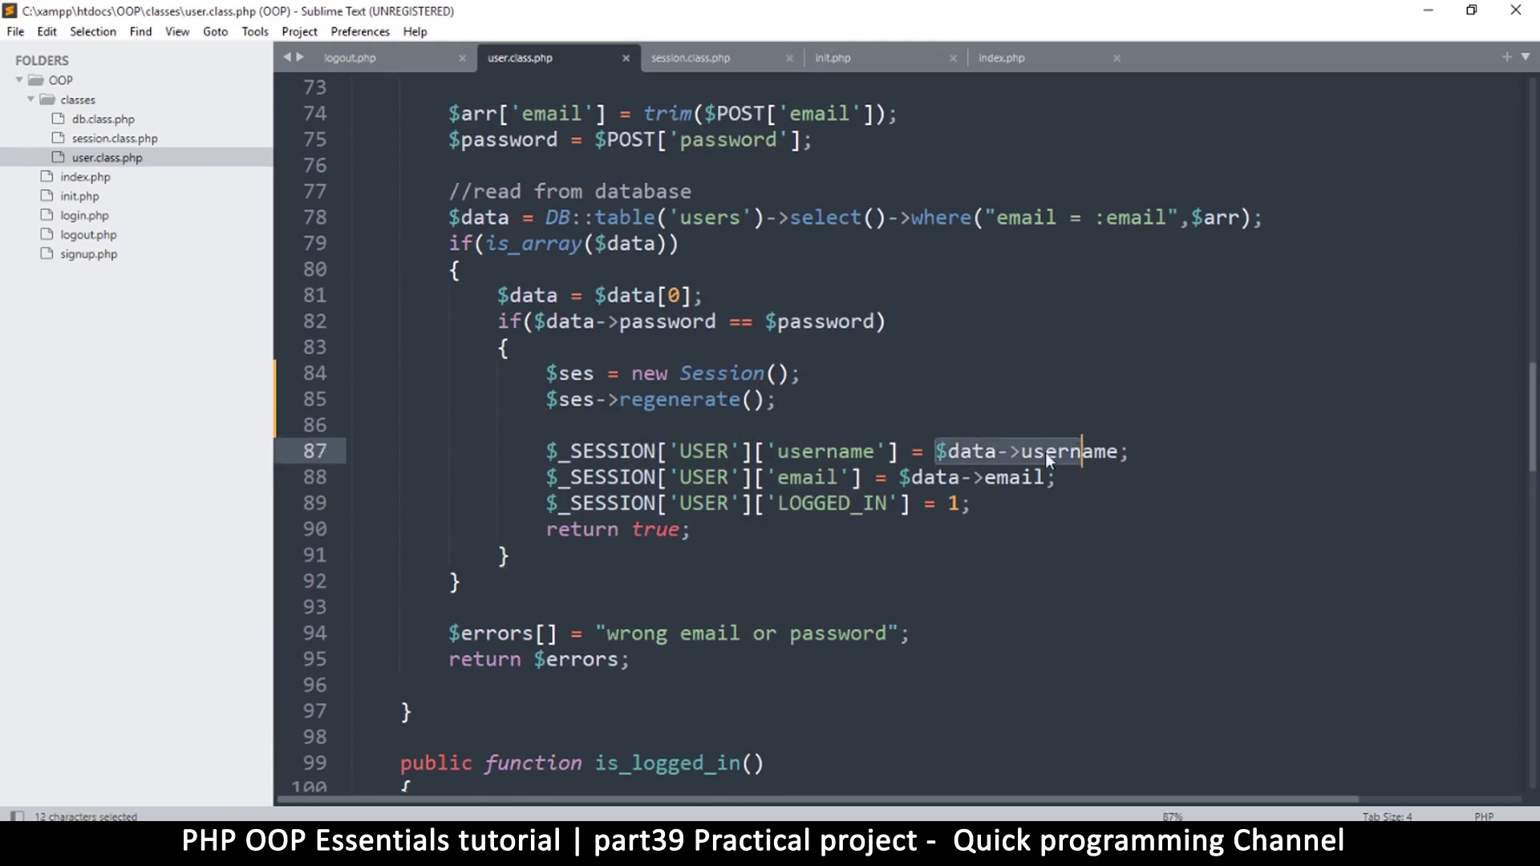
left_click(950, 478)
double_click(953, 503)
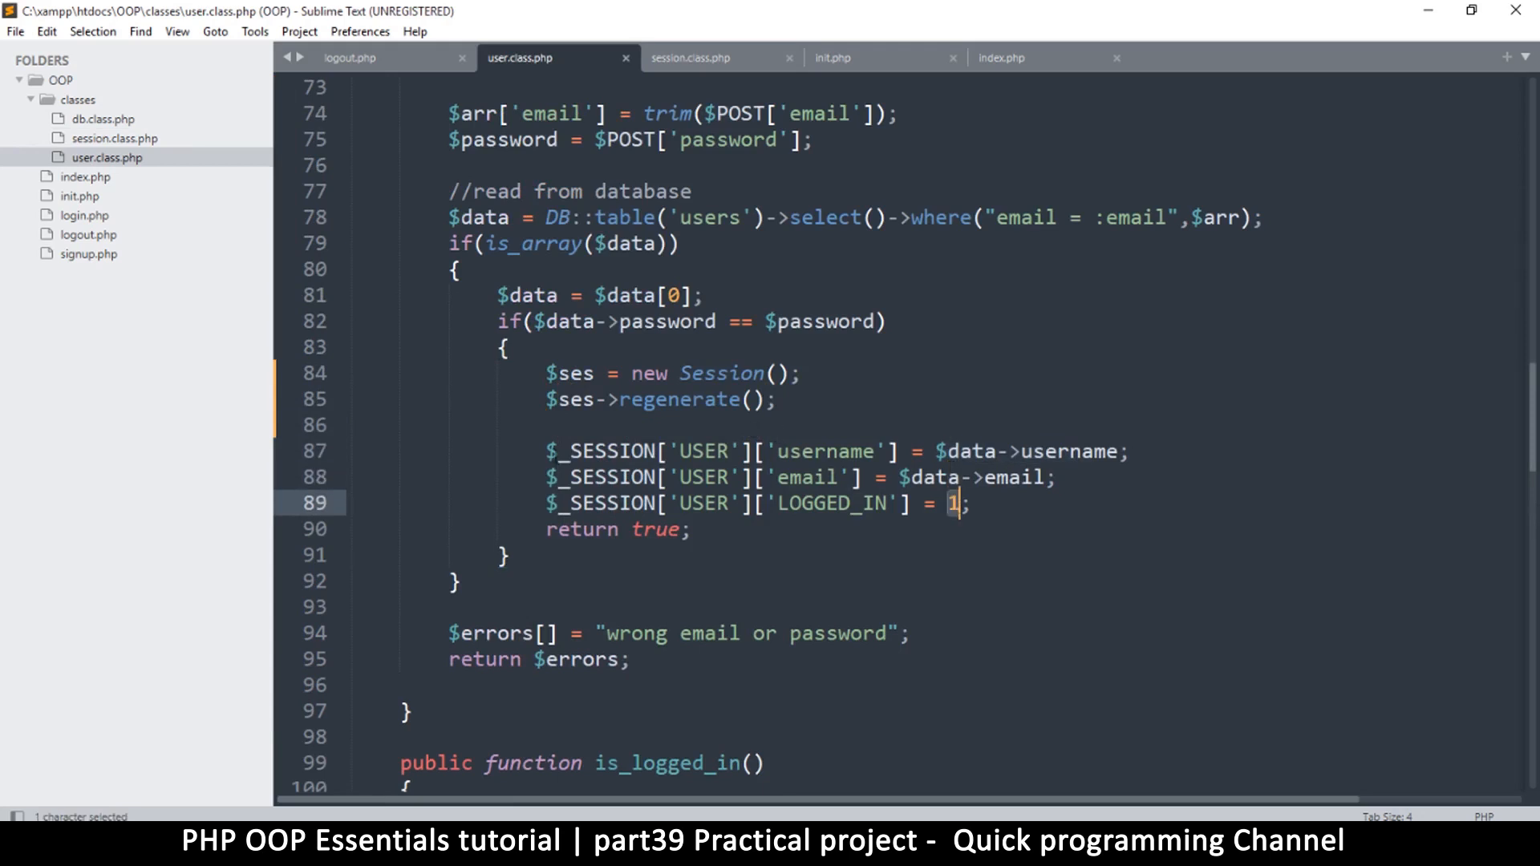
left_click_drag(547, 451, 753, 452)
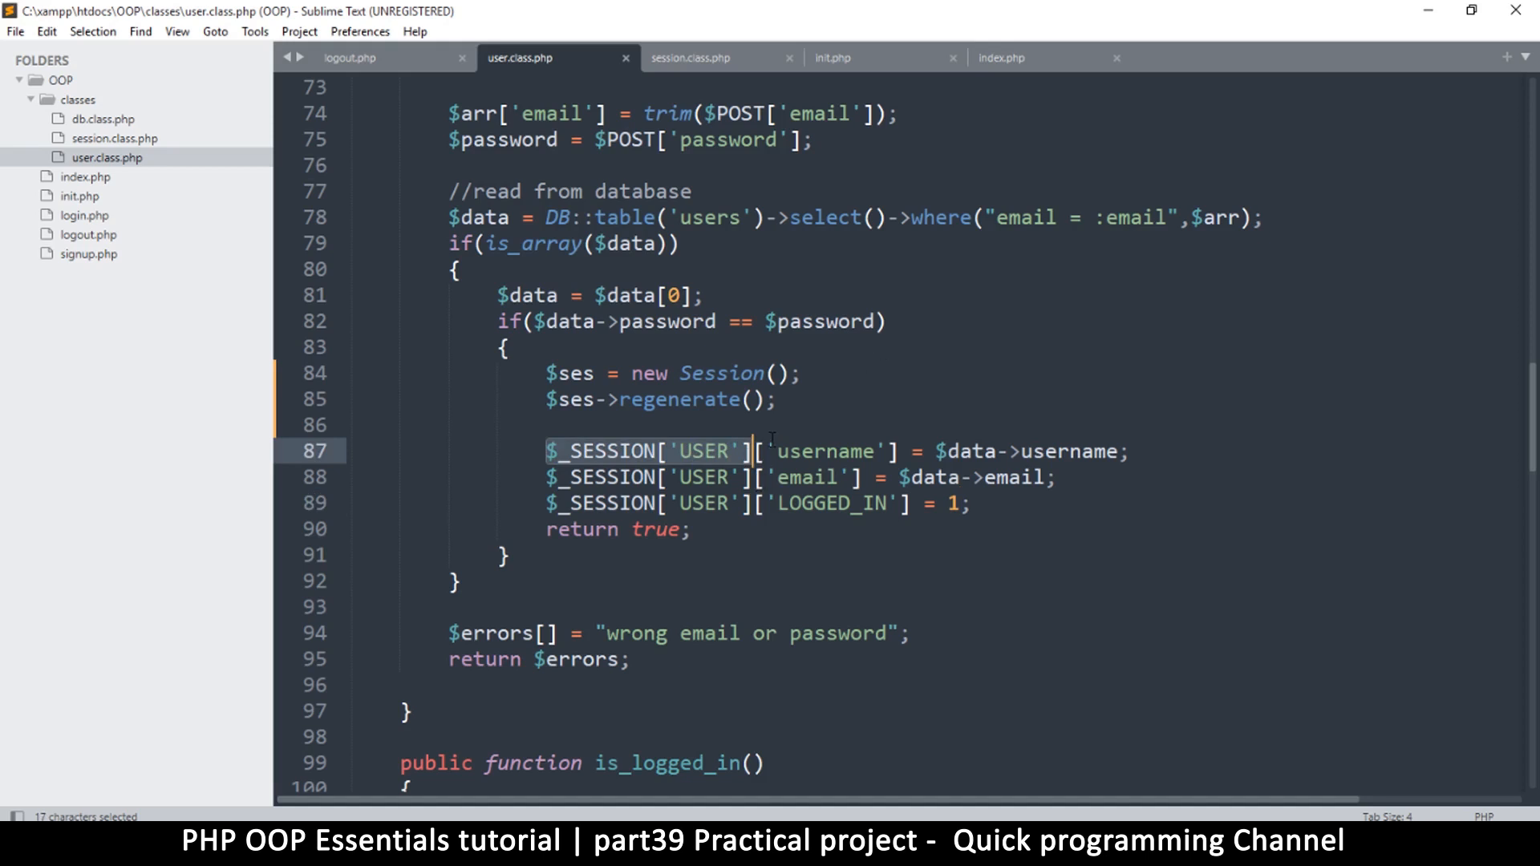
Replace _SESSION['USER'] with arr on lines 87–89 via multi-selection so login fills $arr, then save
left_click(768, 403)
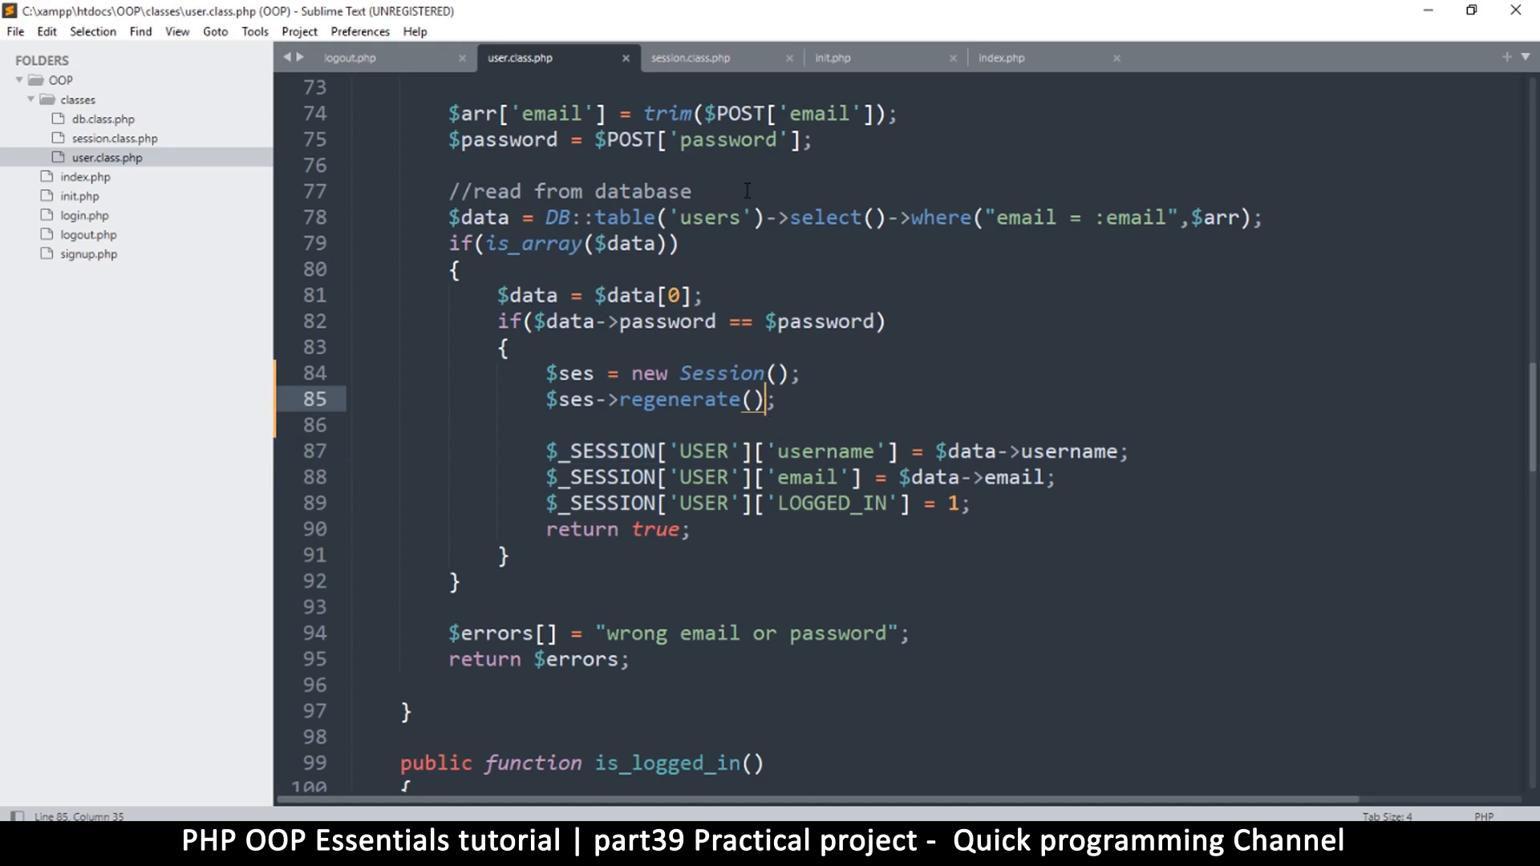
left_click(755, 453)
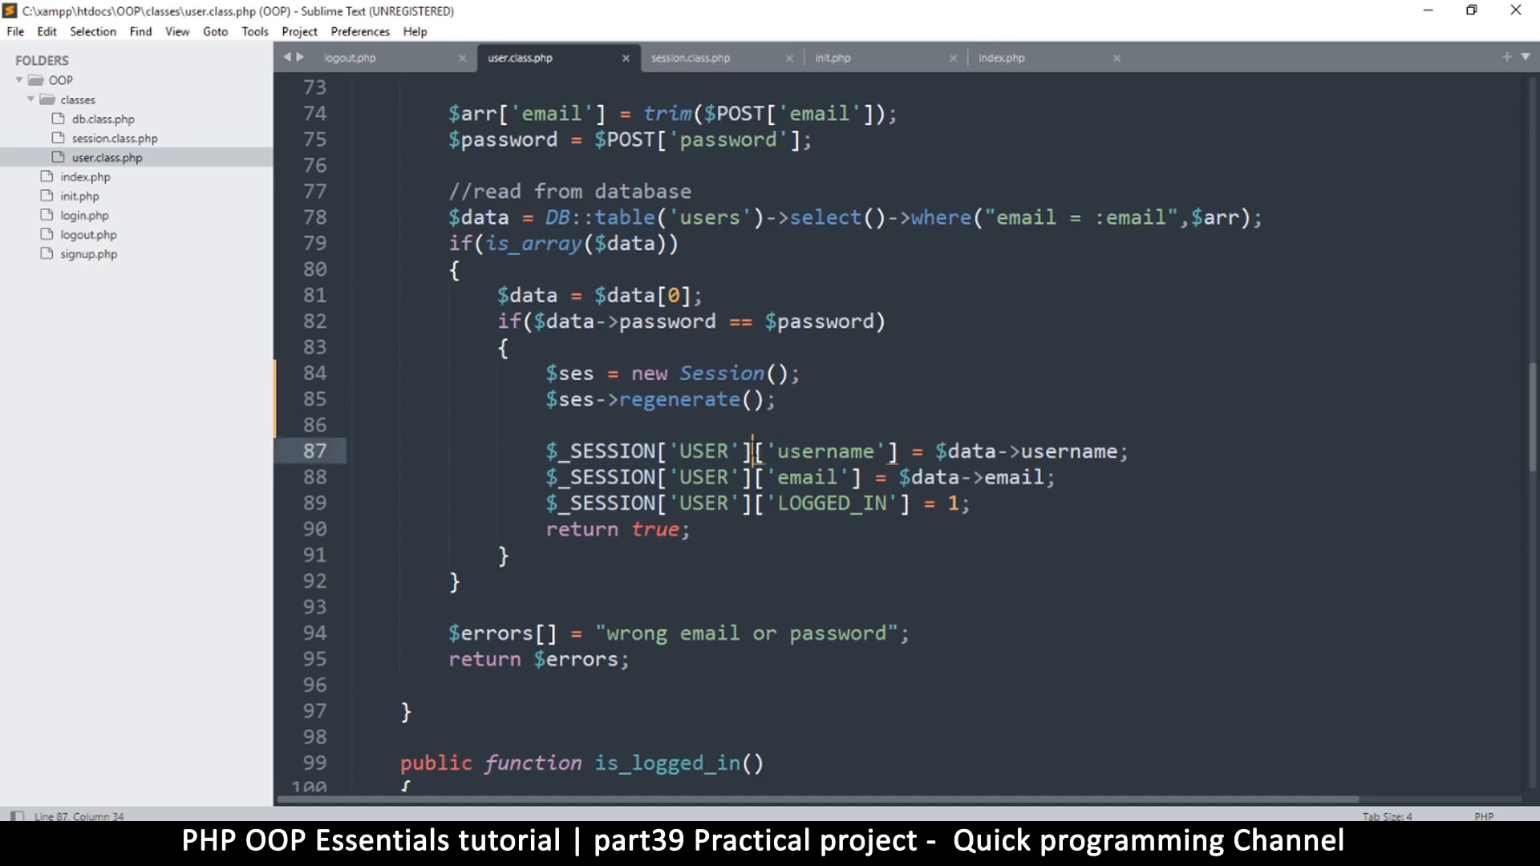
double_click(698, 451)
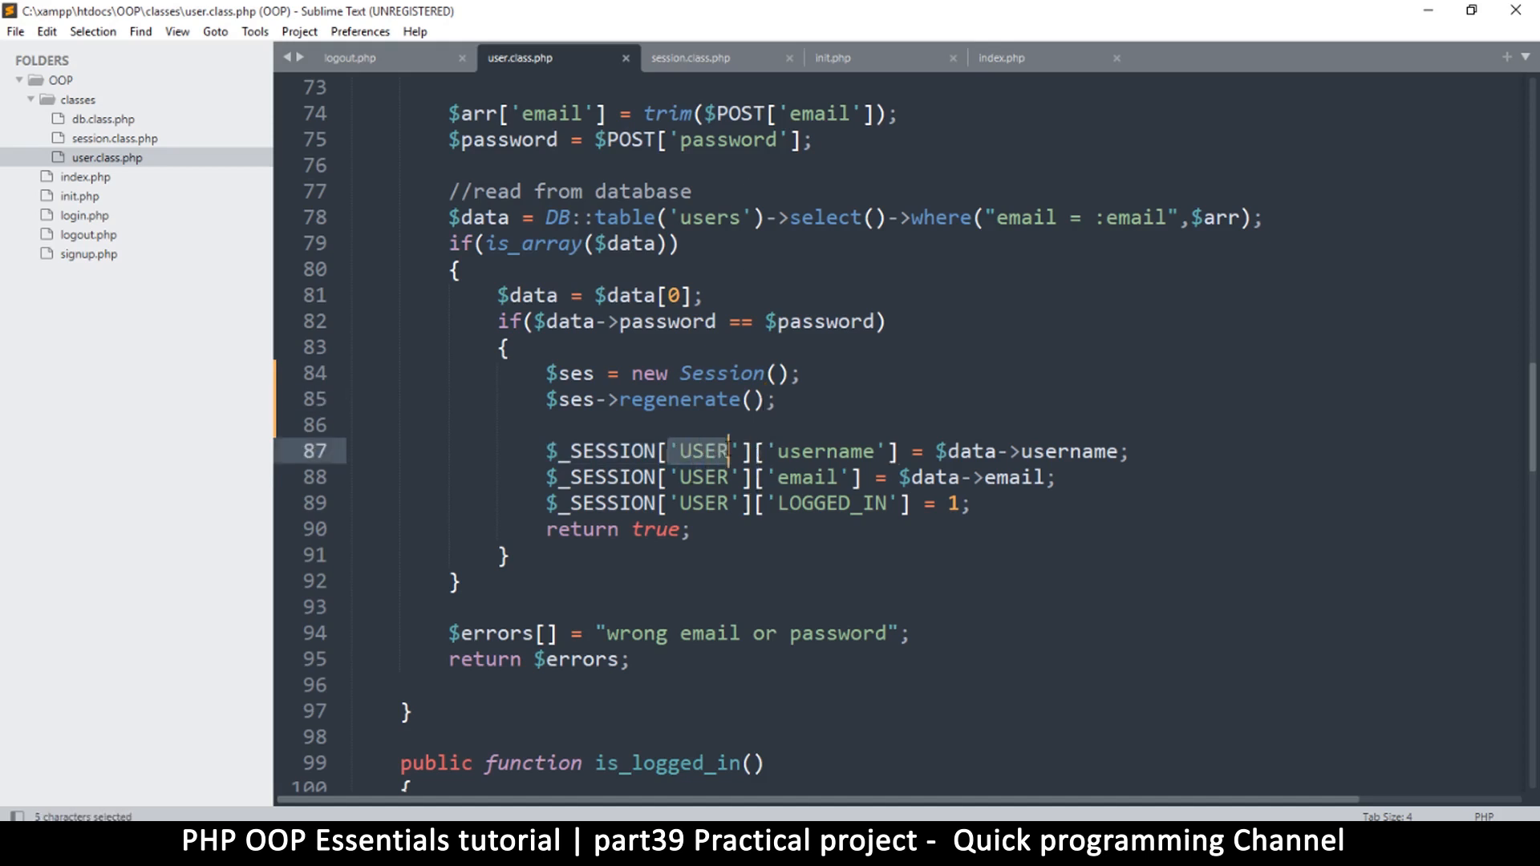
left_click(704, 478)
key("Down")
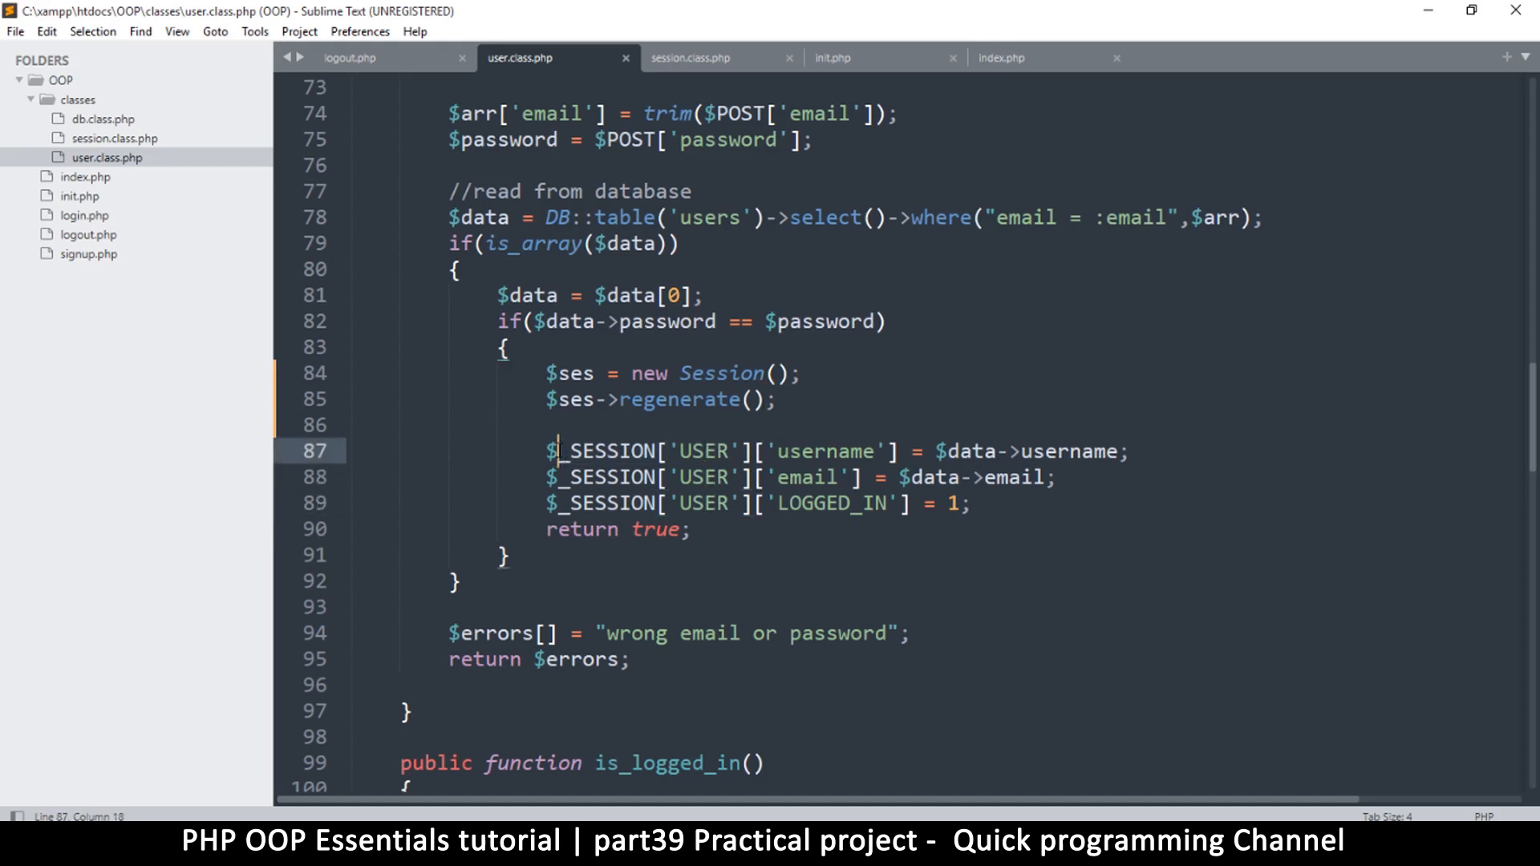
left_click_drag(556, 453, 755, 452)
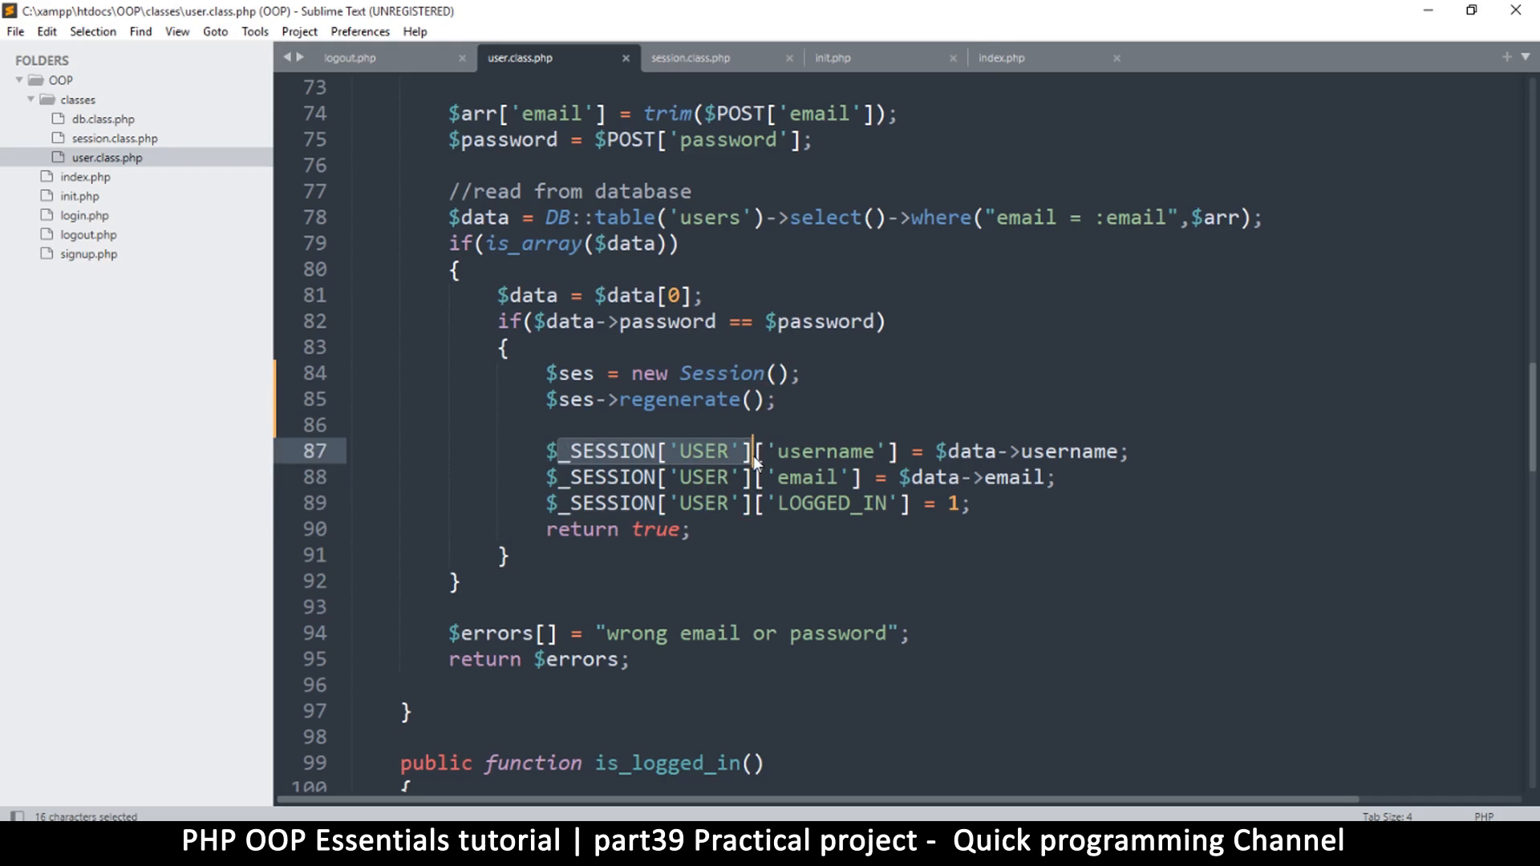
key("ctrl+d")
key("ctrl+d")
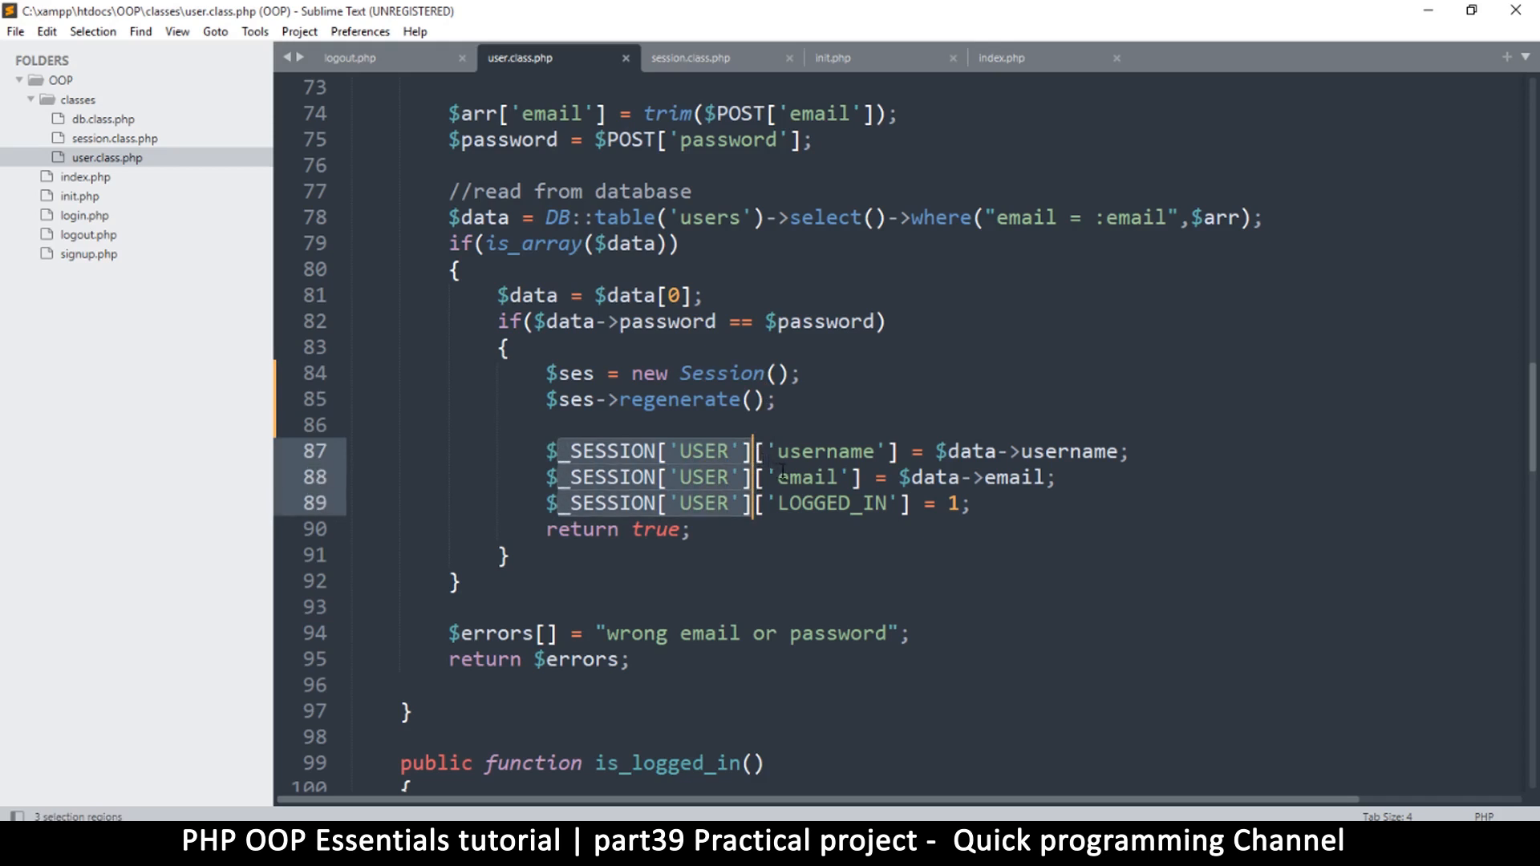
type("arr")
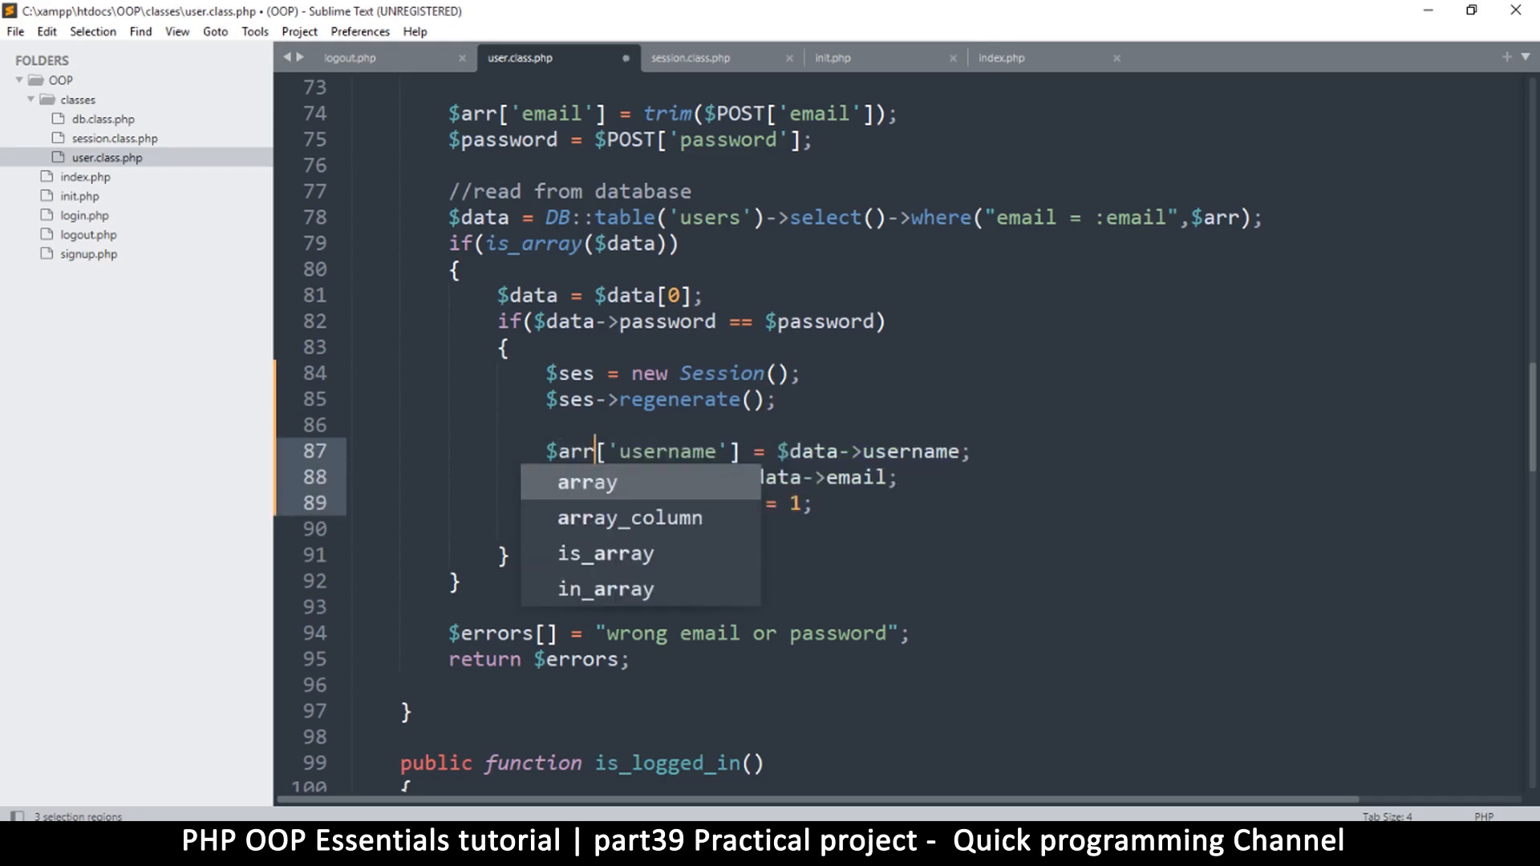
key("ctrl+s")
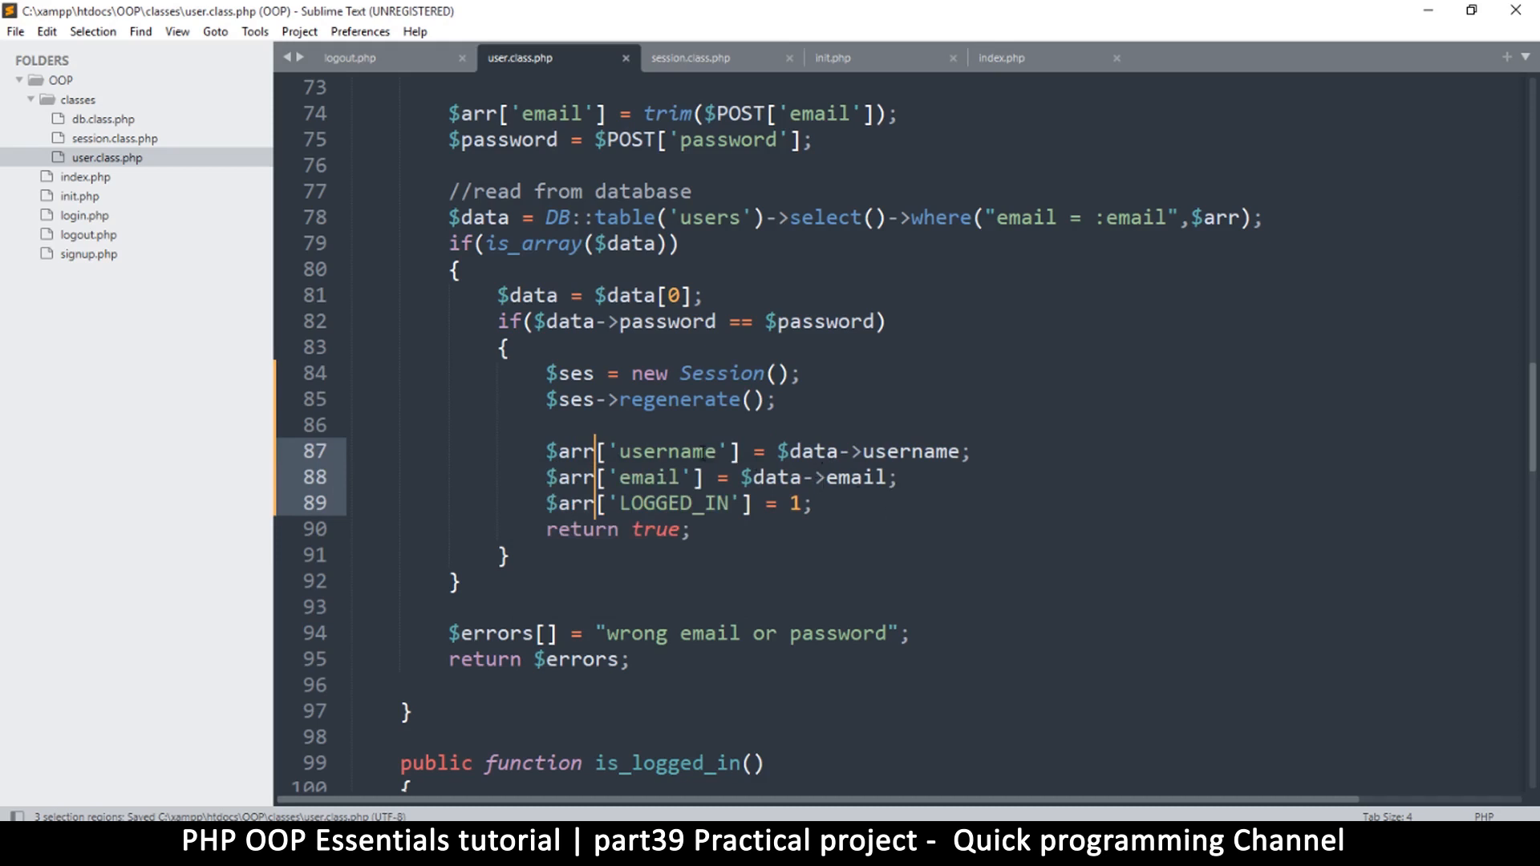
left_click(703, 453)
key("Down")
key("Down")
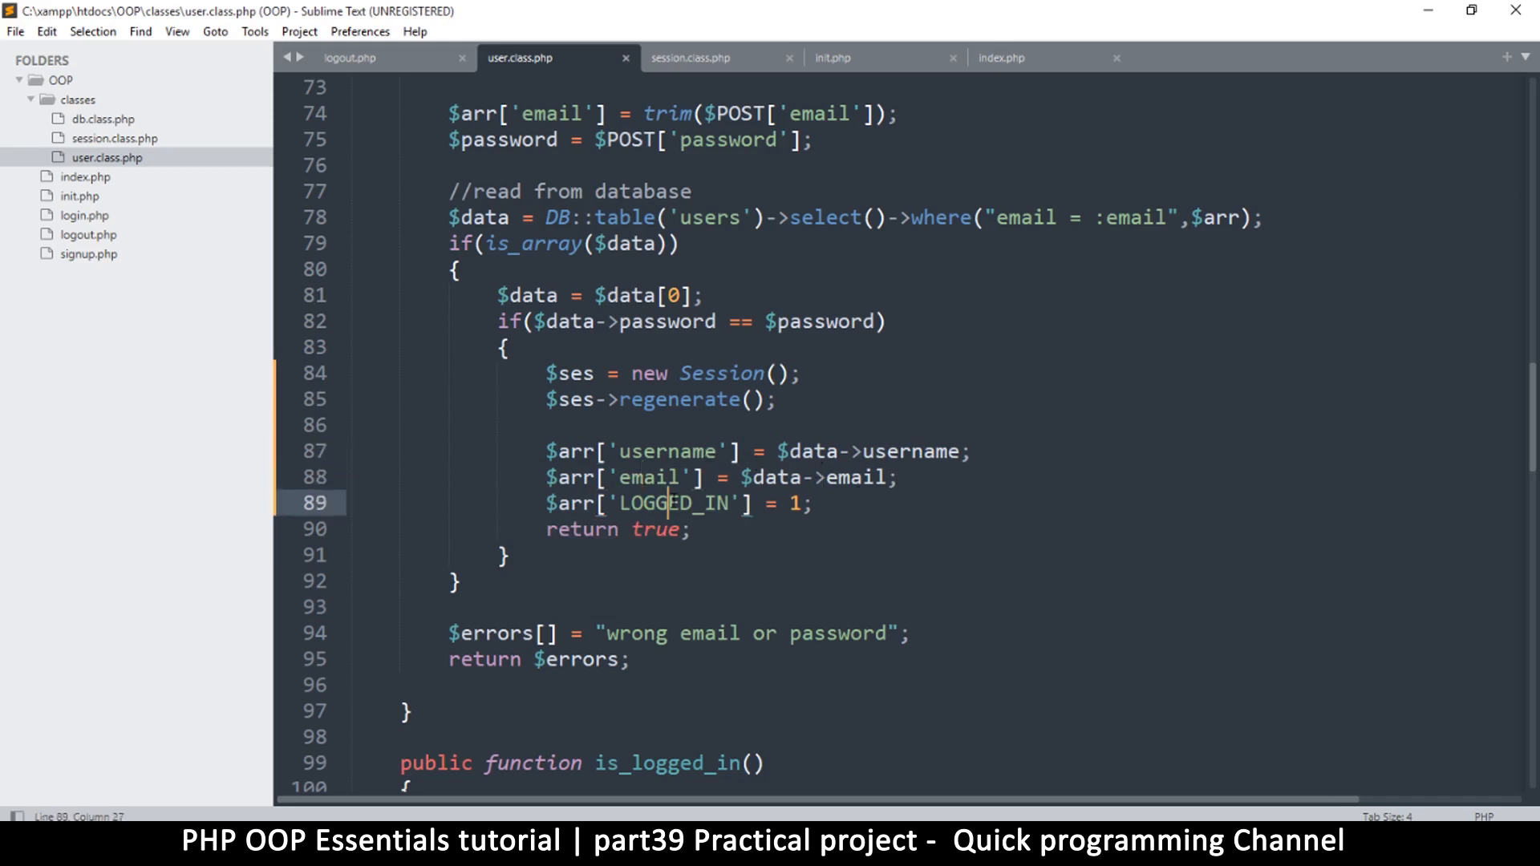
left_click(841, 506)
Add $ses->set('USER',$arr); on line 91 below the array assignments and save user.class.php
key("Return")
key("Return")
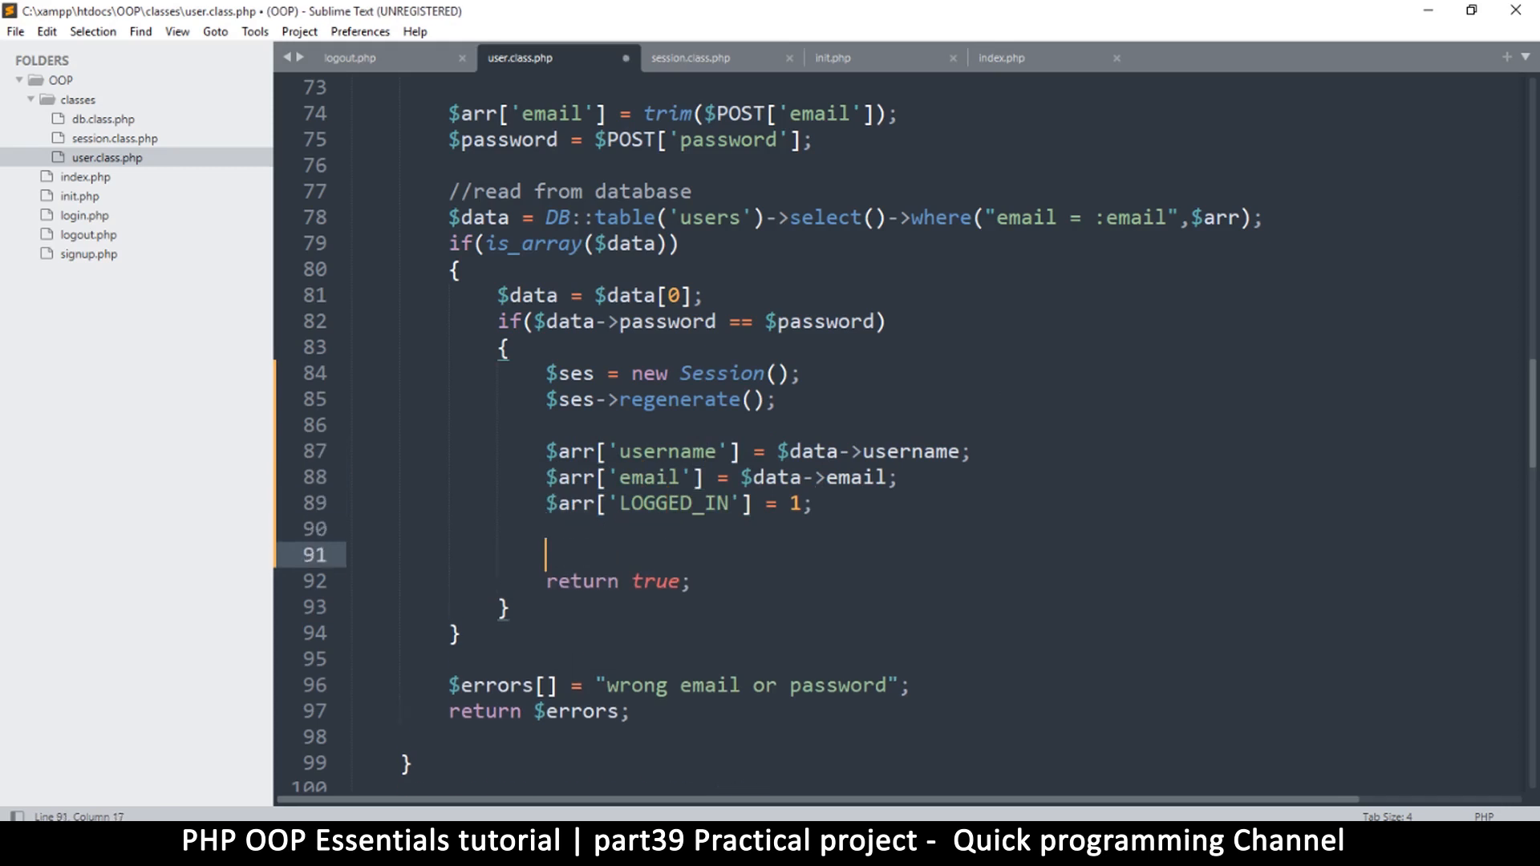
type("$ses")
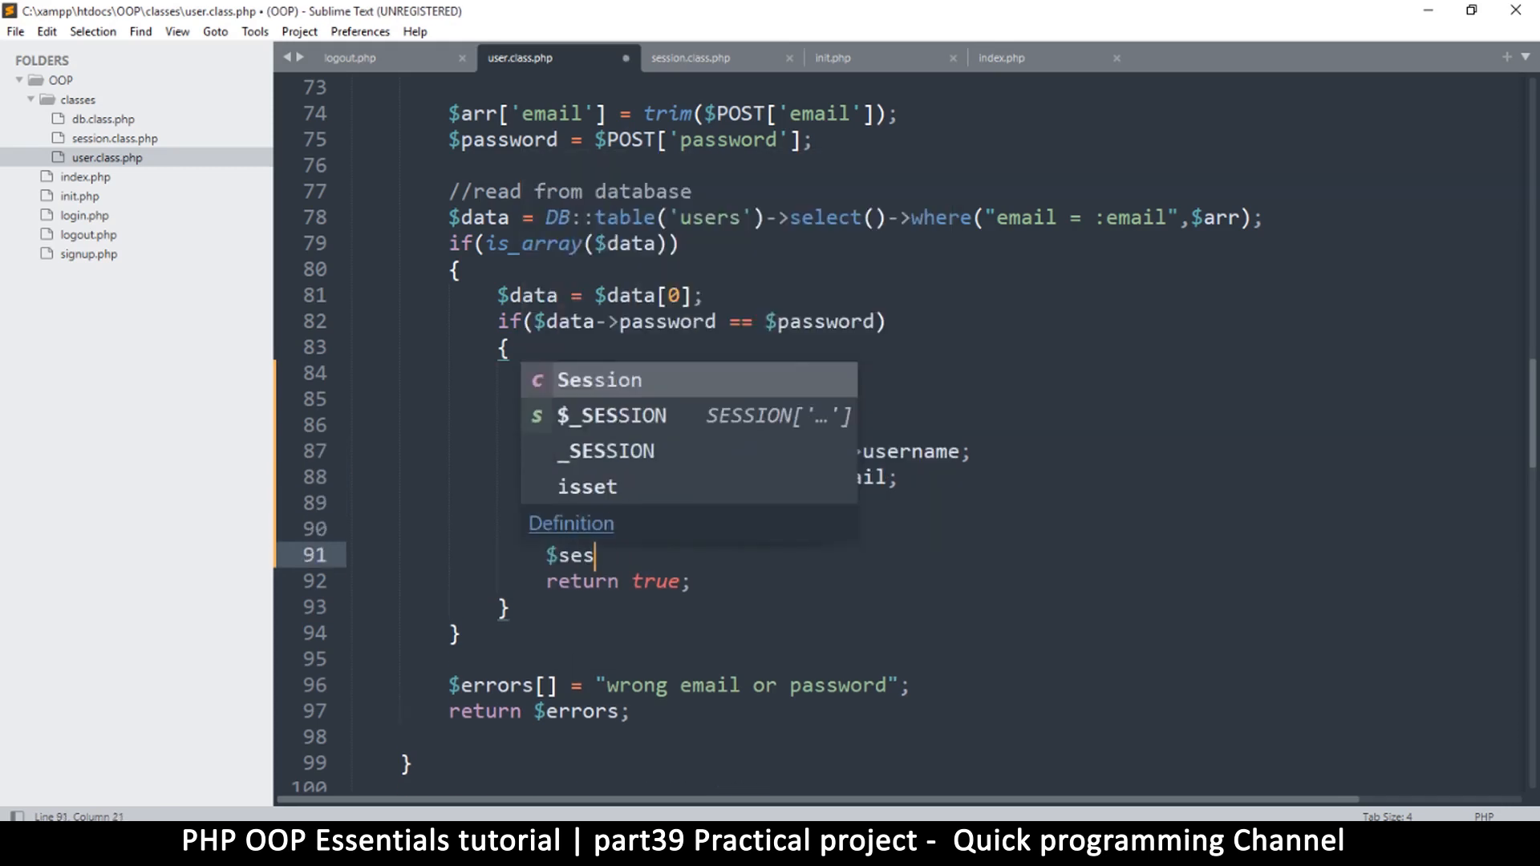
type("->")
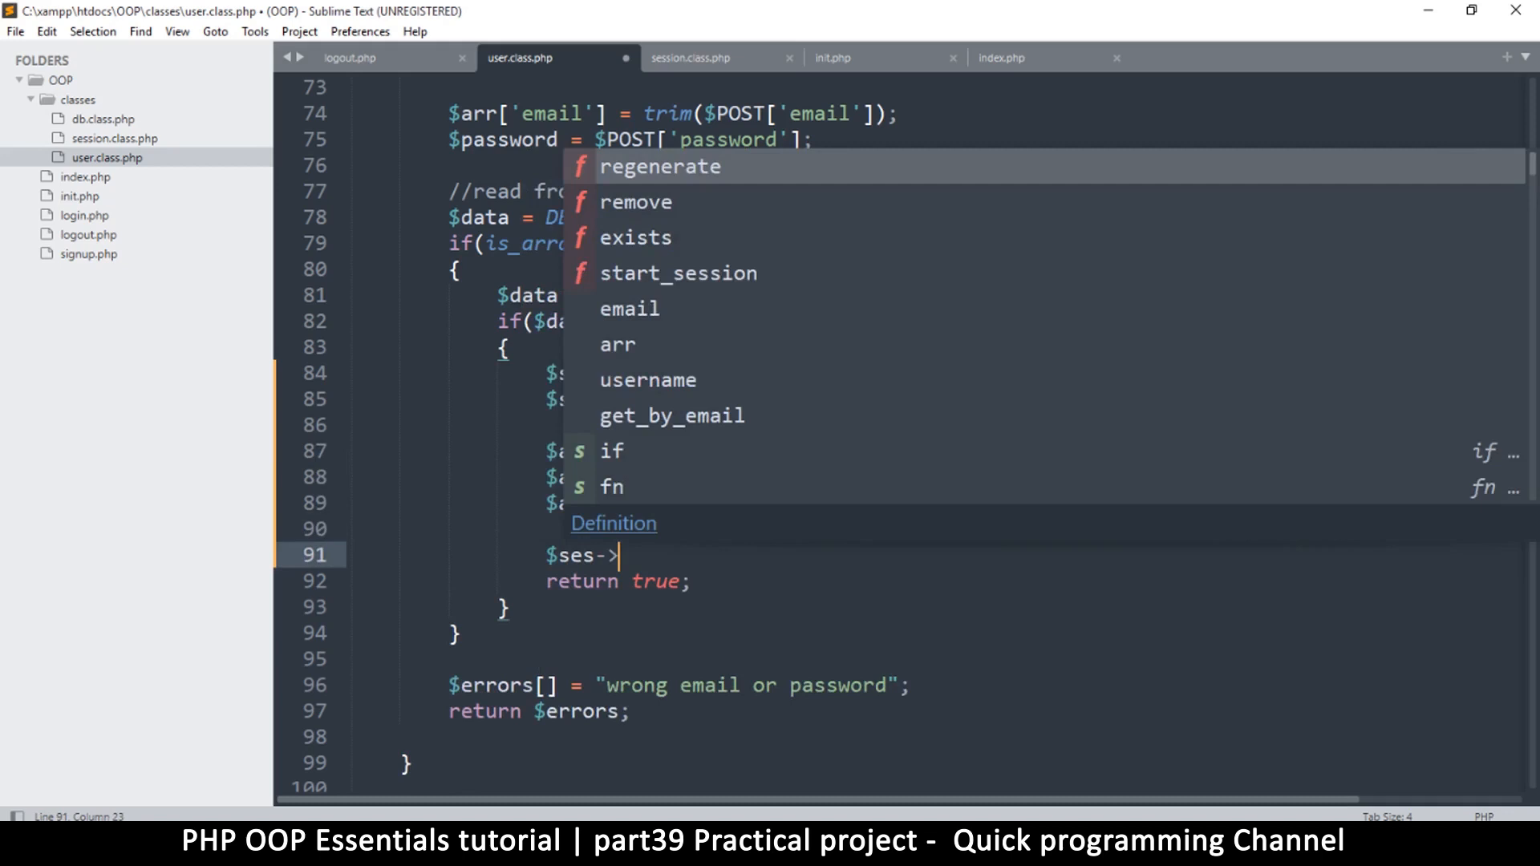
type("set(")
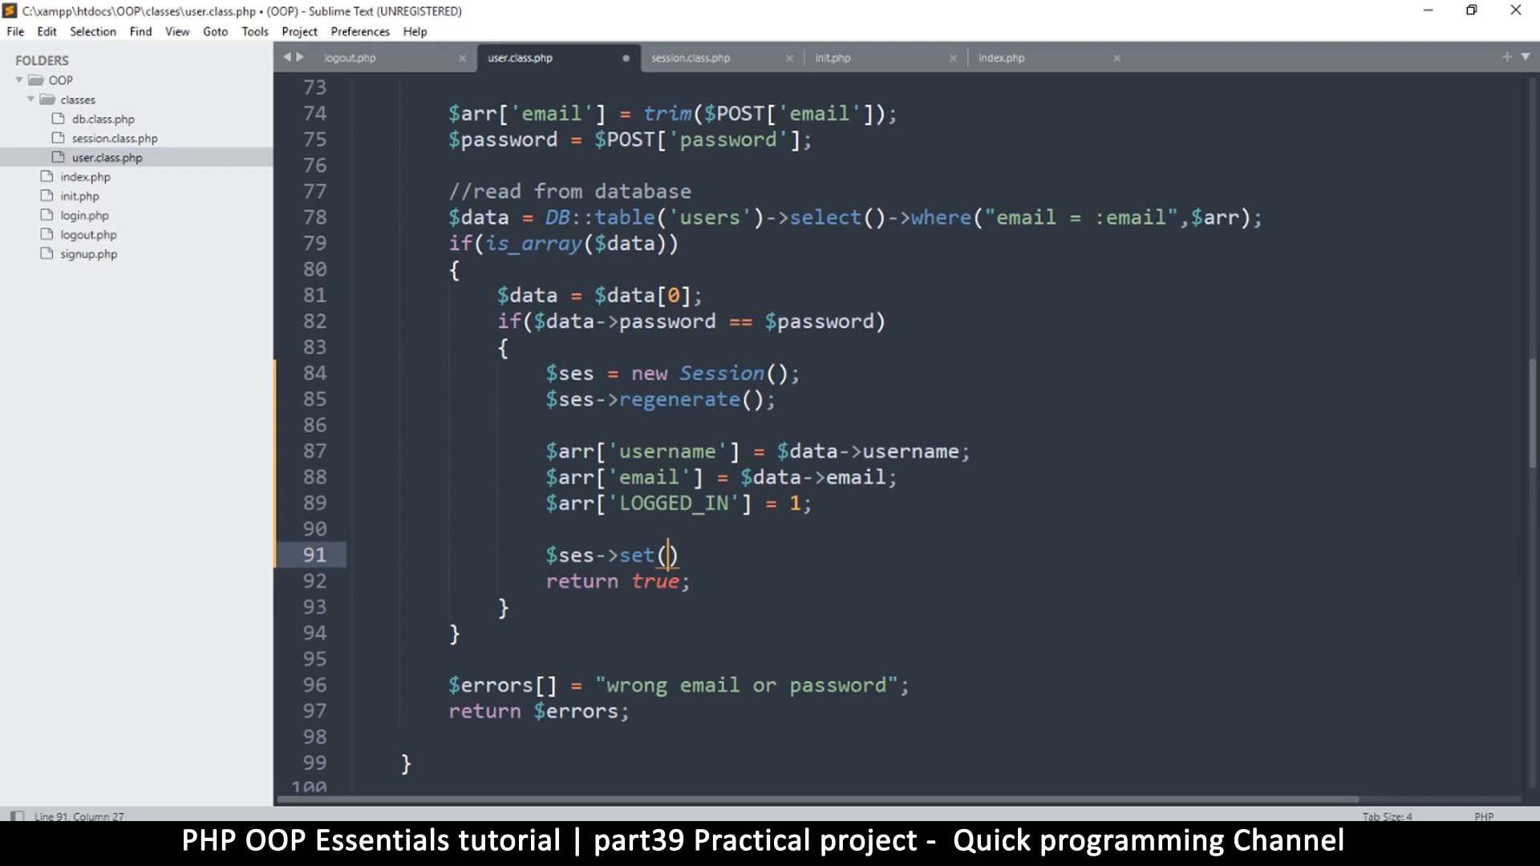
key("ctrl+s")
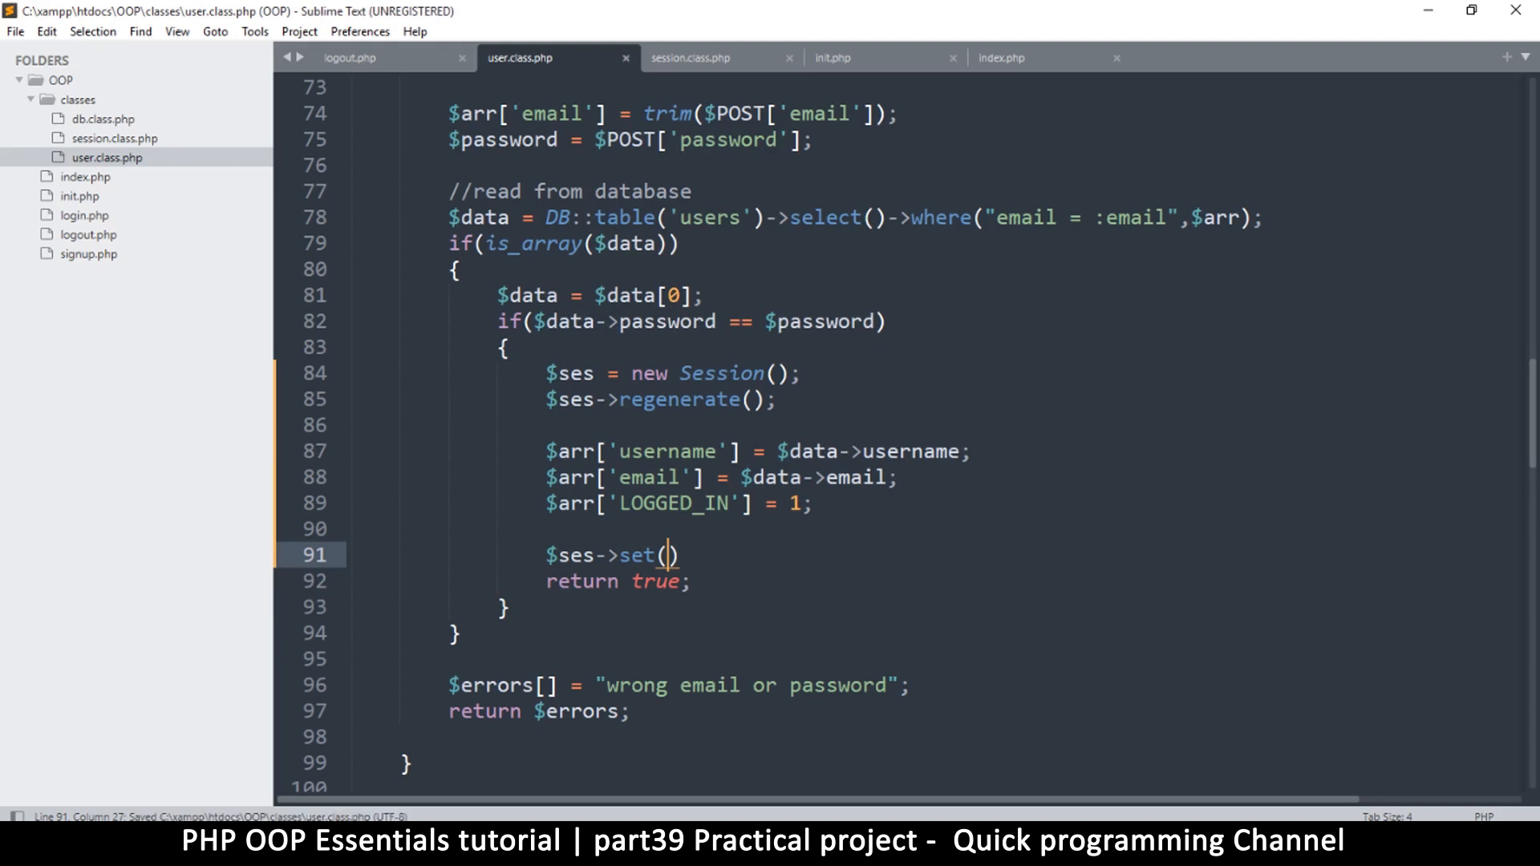
type("'")
type("US")
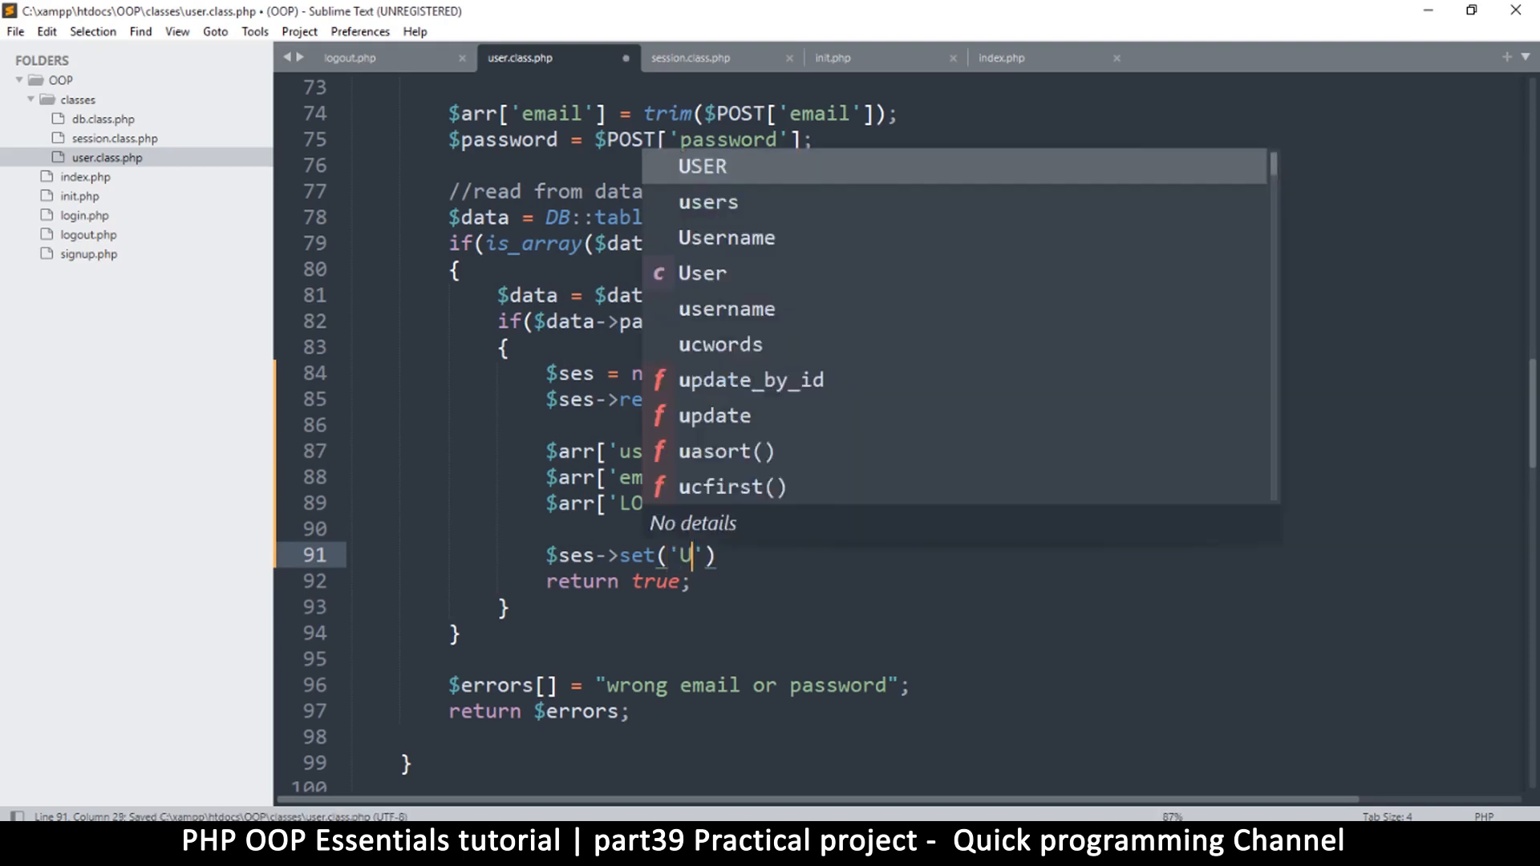
type("ER")
key("Right")
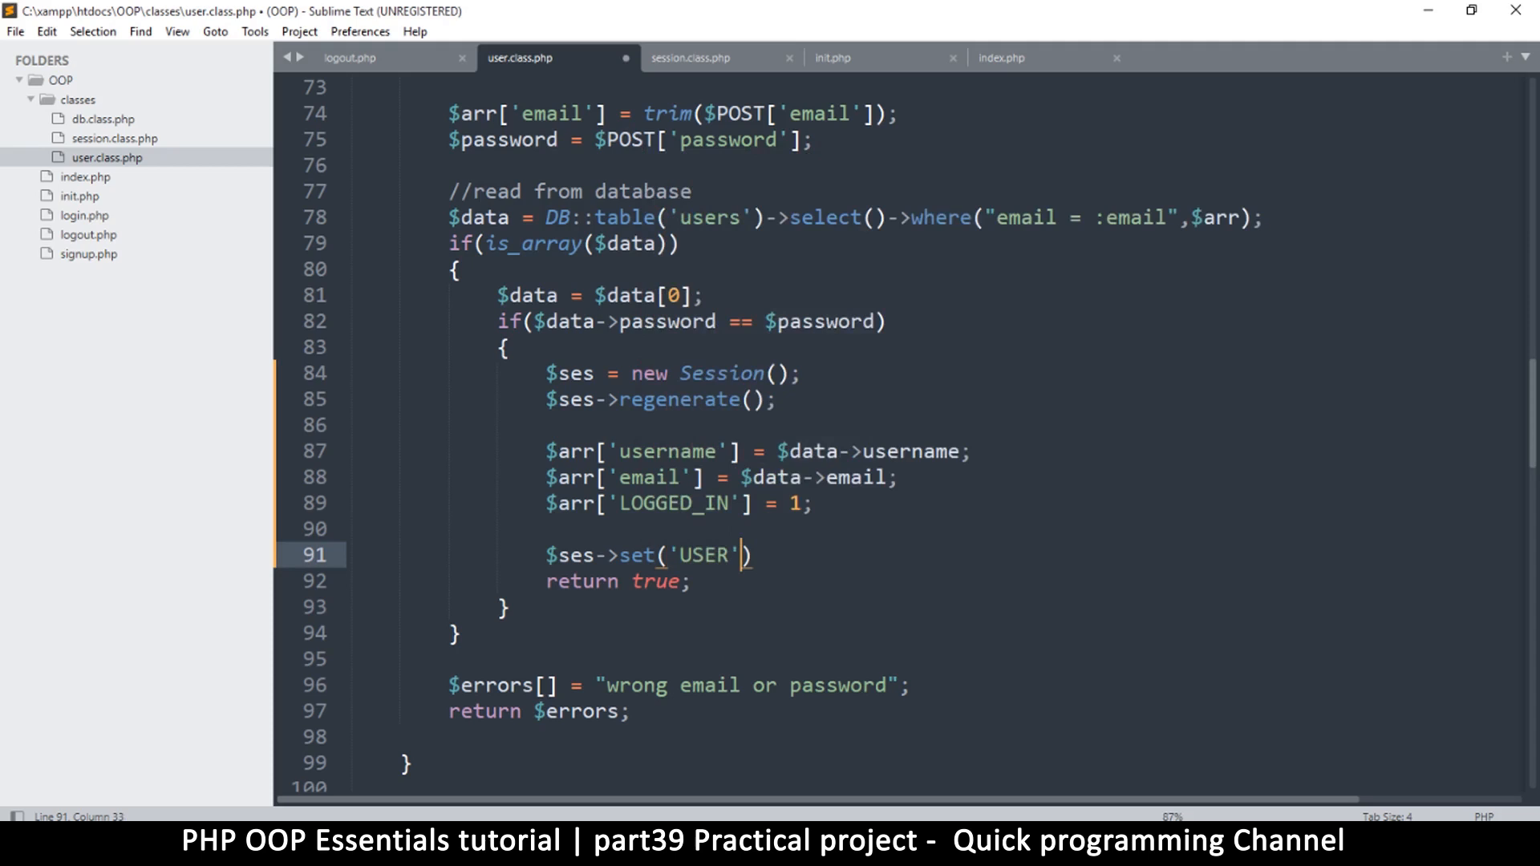
type(",")
type("$arr")
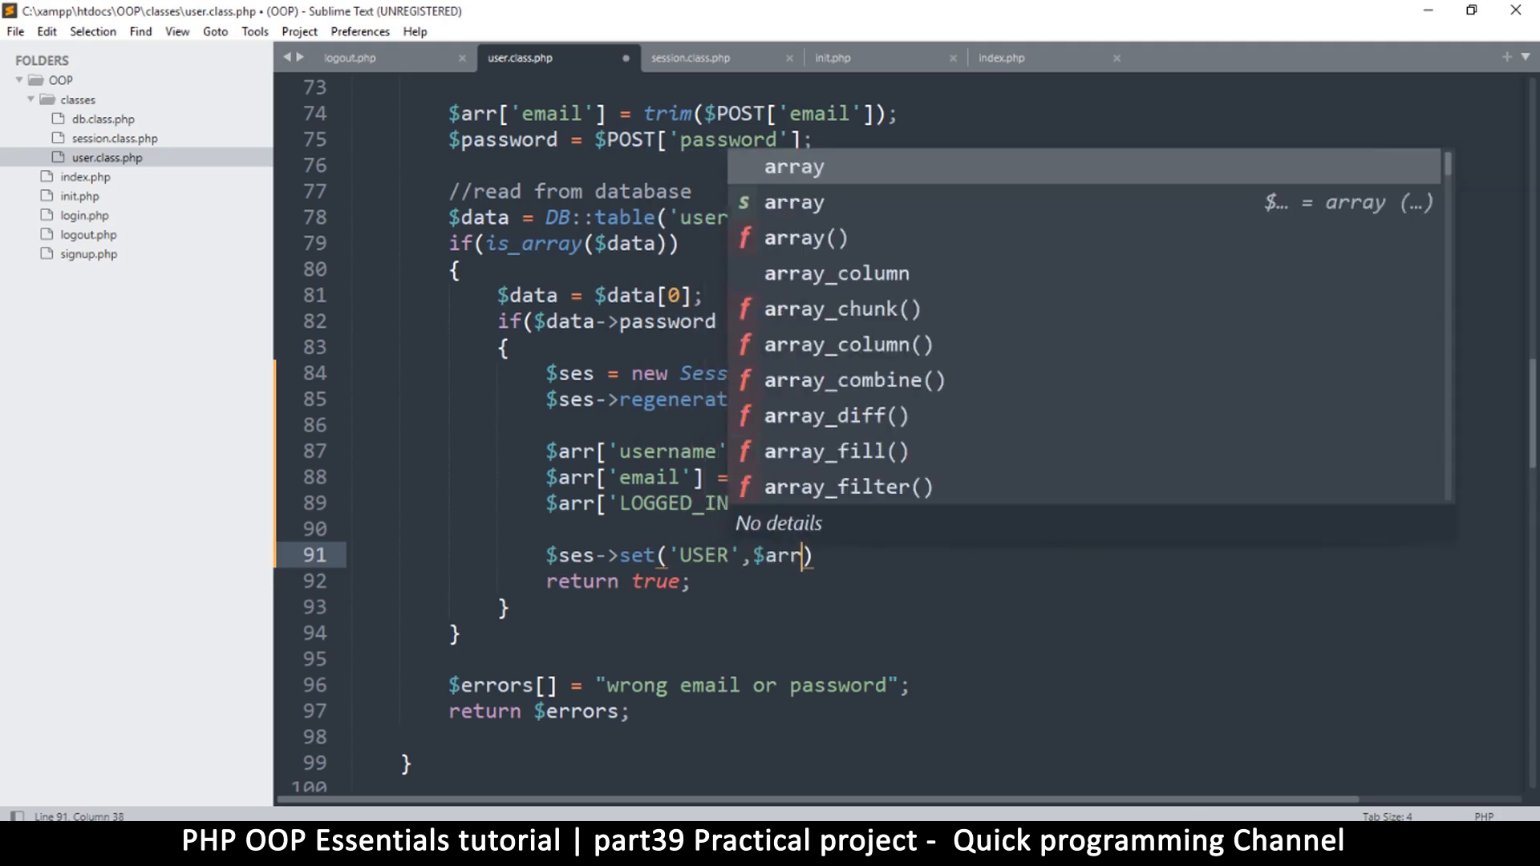
type(")")
key("ctrl+s")
type(";")
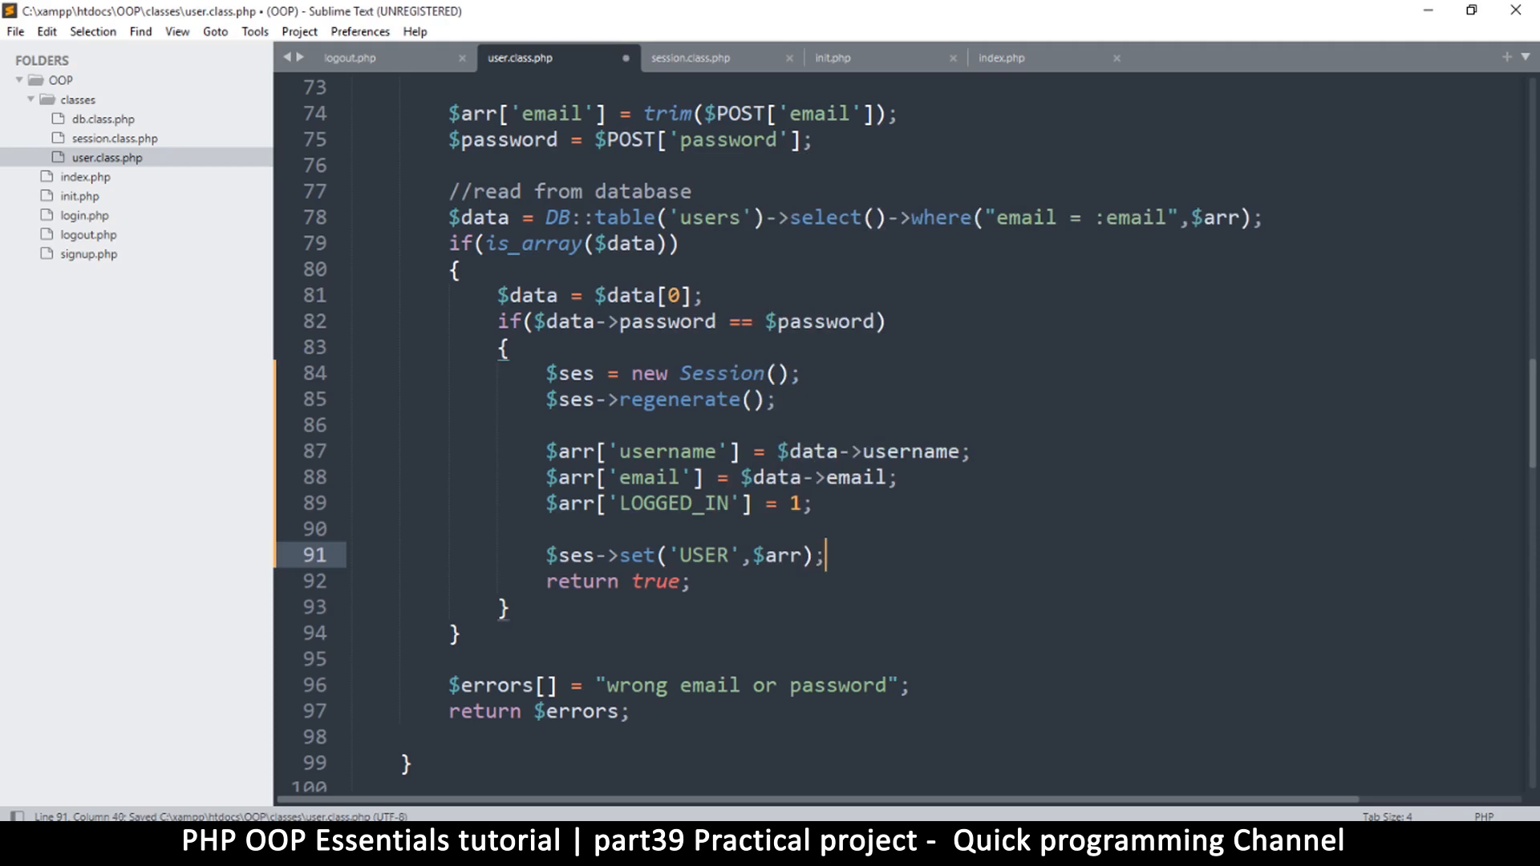
key("Return")
key("ctrl+s")
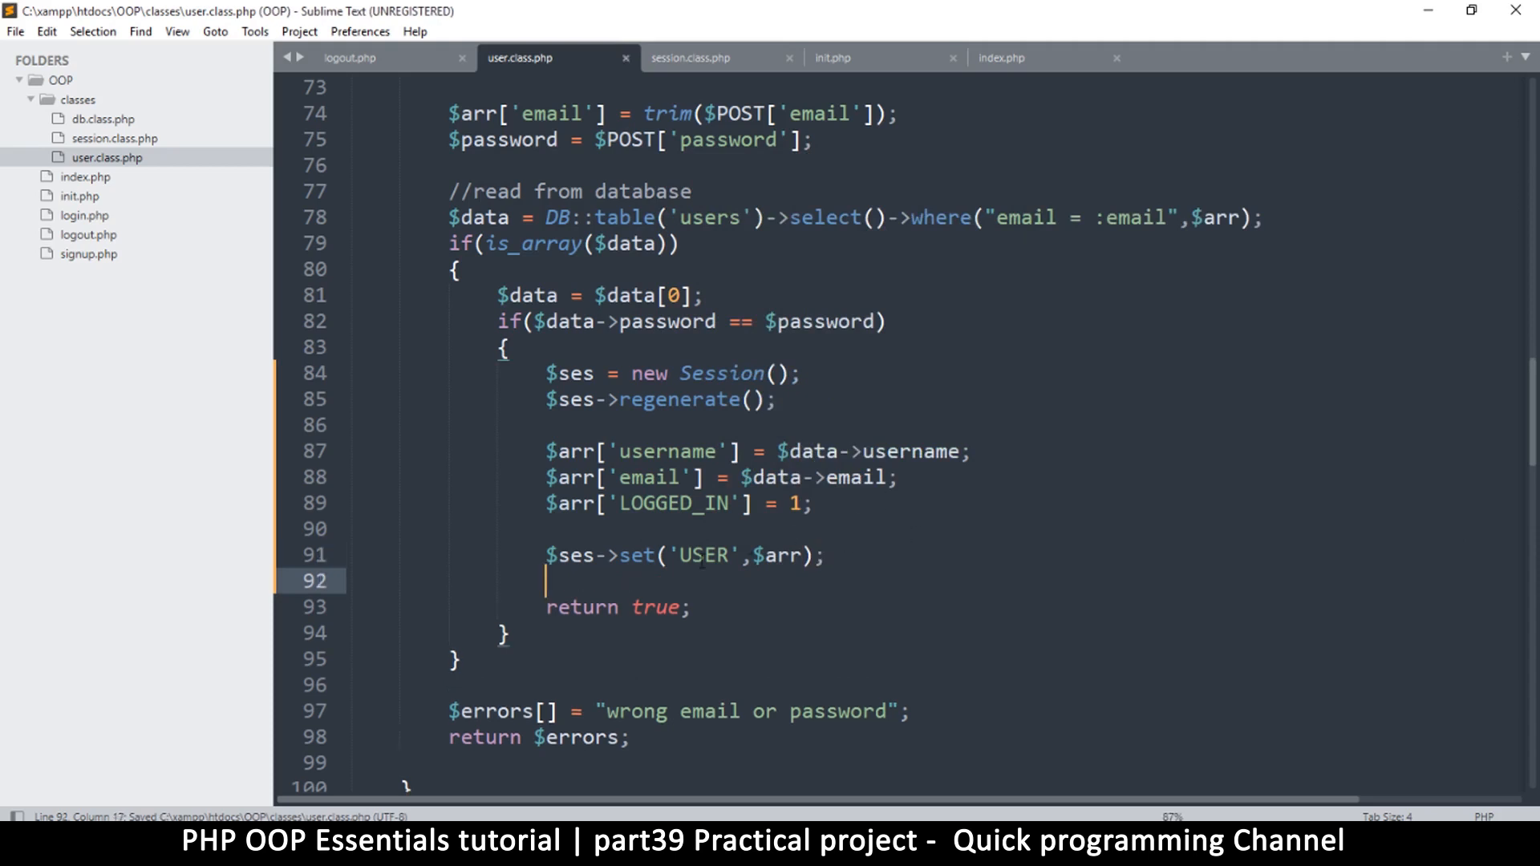
Review the set call, highlighting $arr, the three array assignment lines and the USER key
left_click(770, 554)
double_click(771, 555)
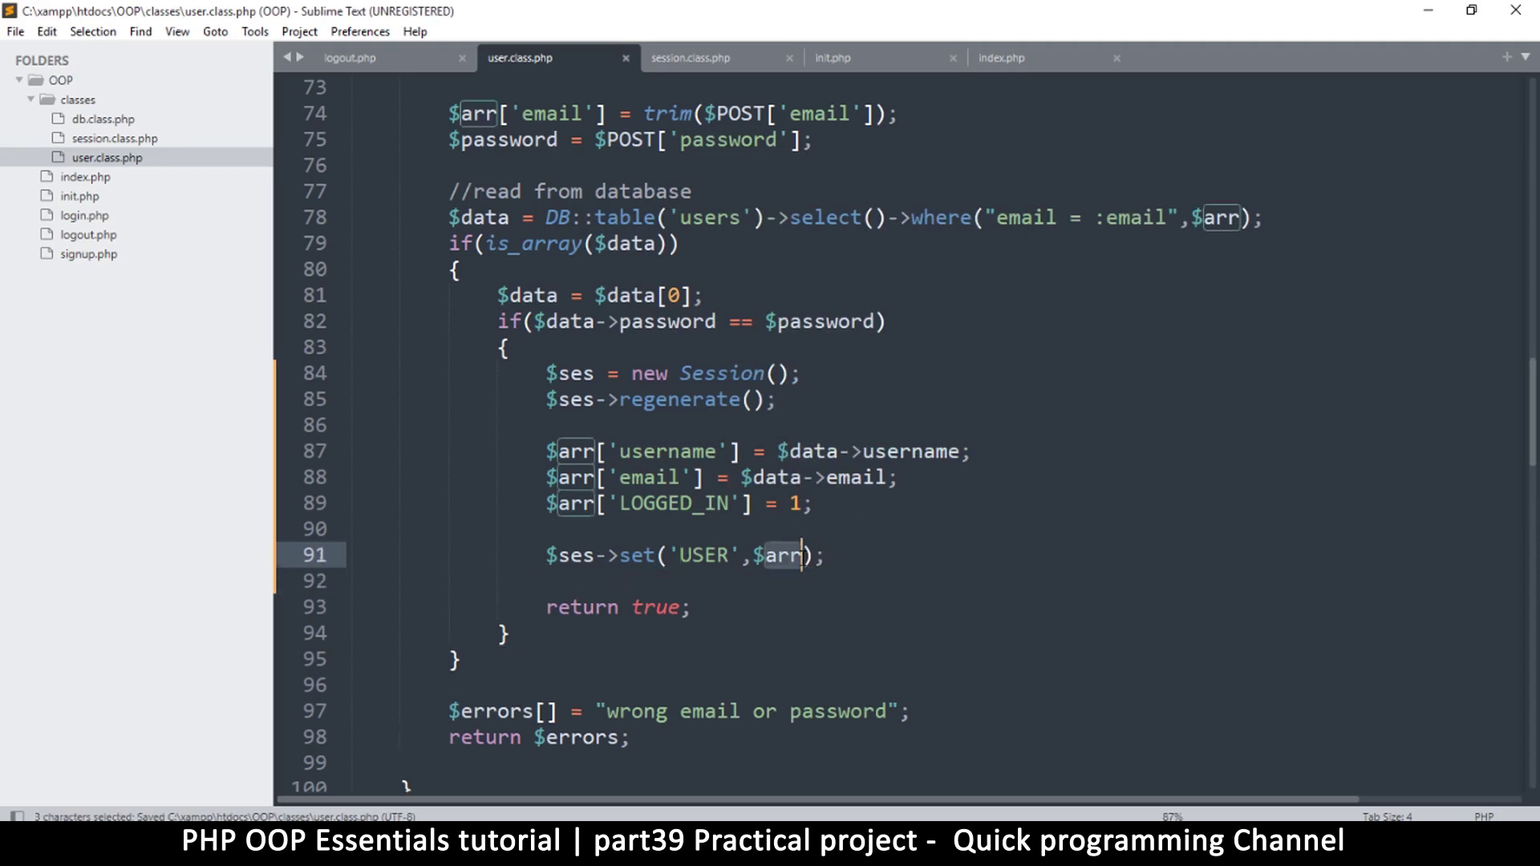
left_click(836, 555)
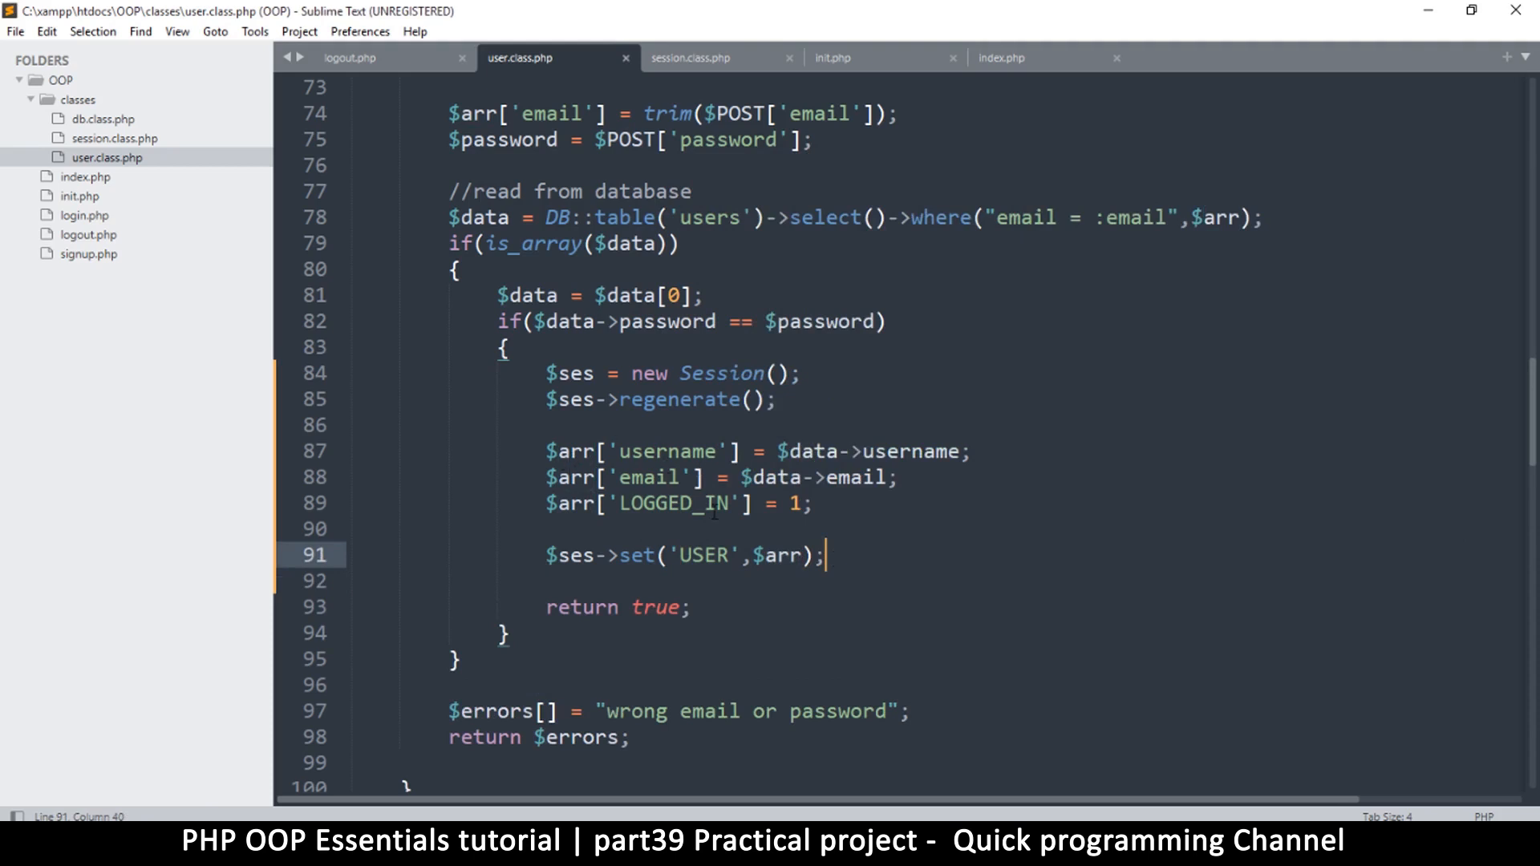
left_click_drag(753, 555, 804, 554)
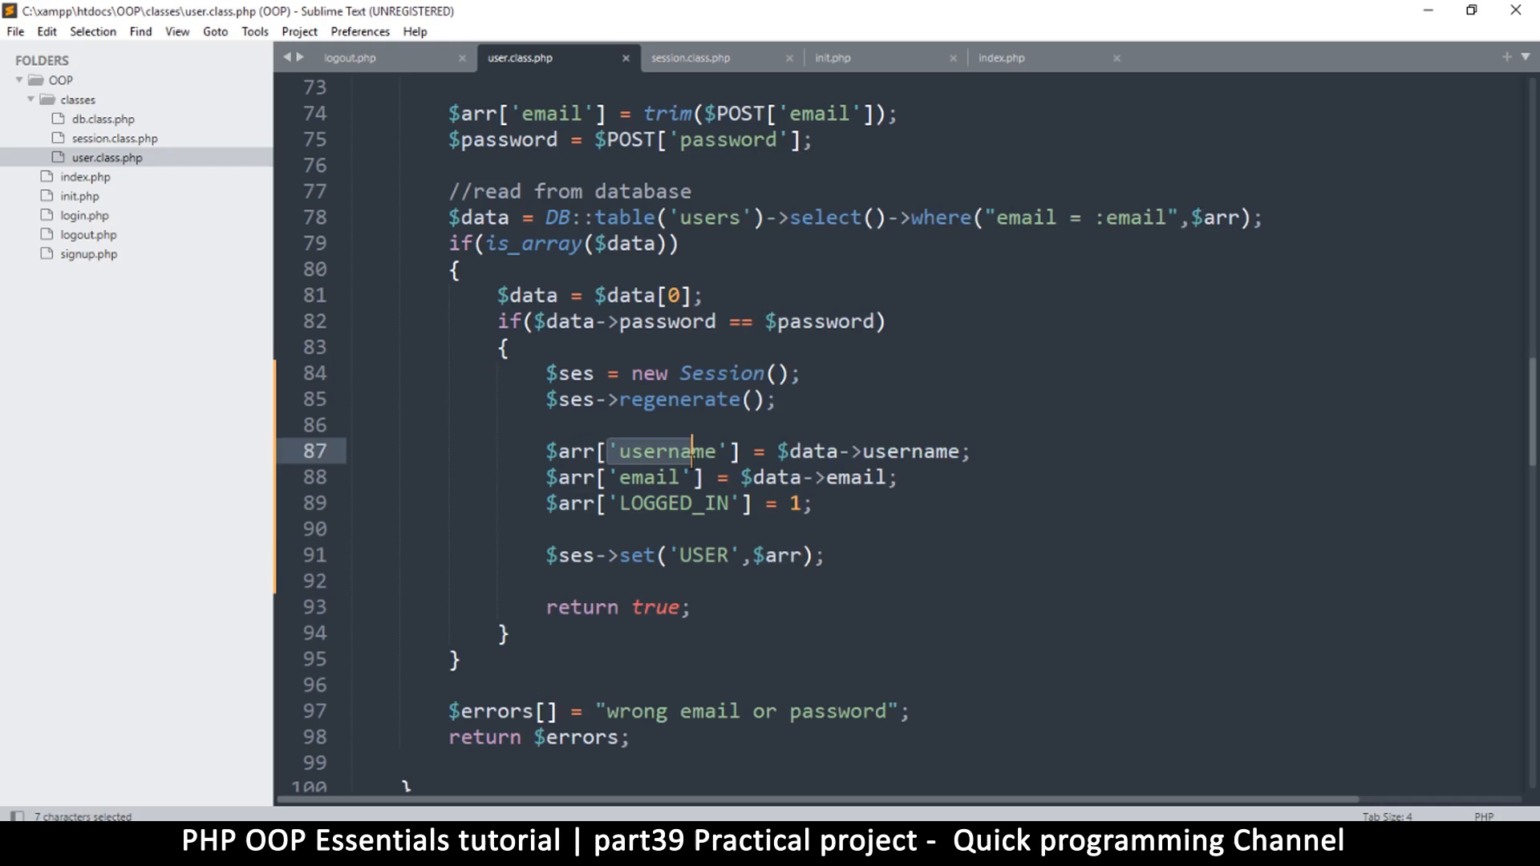
left_click_drag(692, 450, 743, 504)
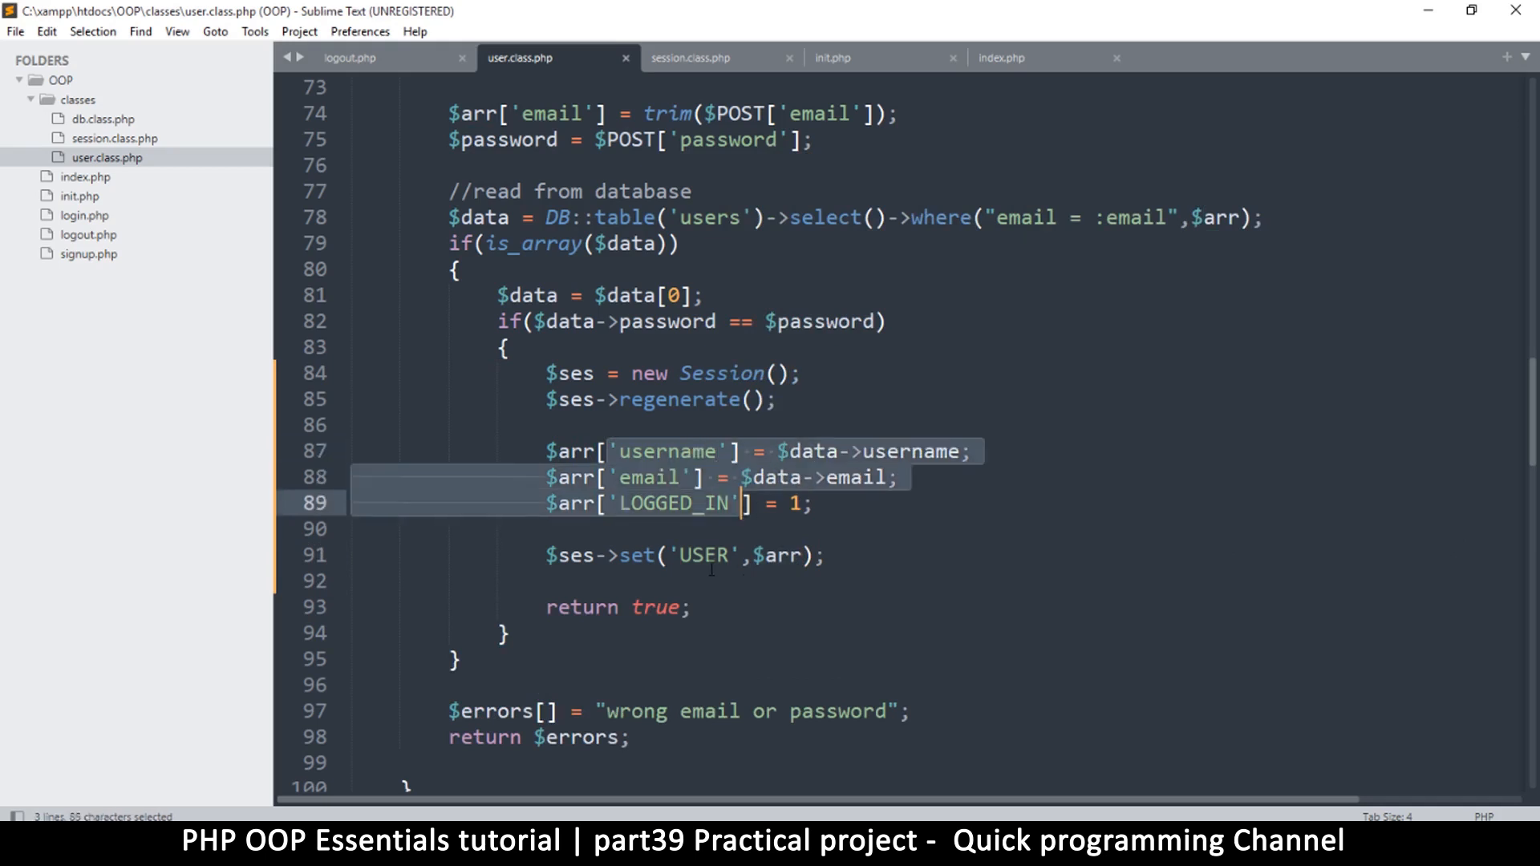
double_click(704, 555)
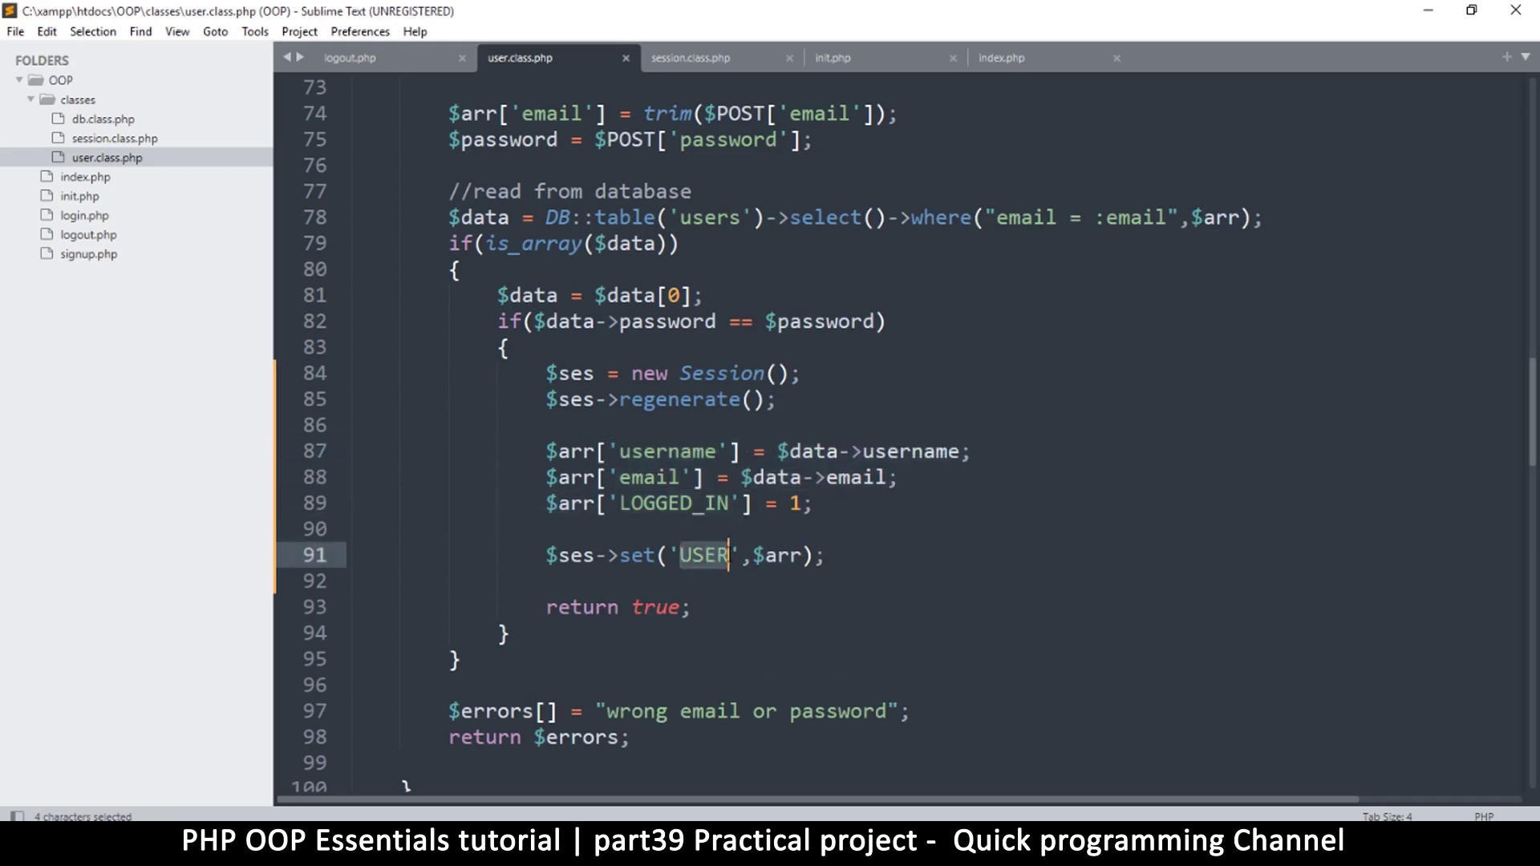
left_click(781, 557)
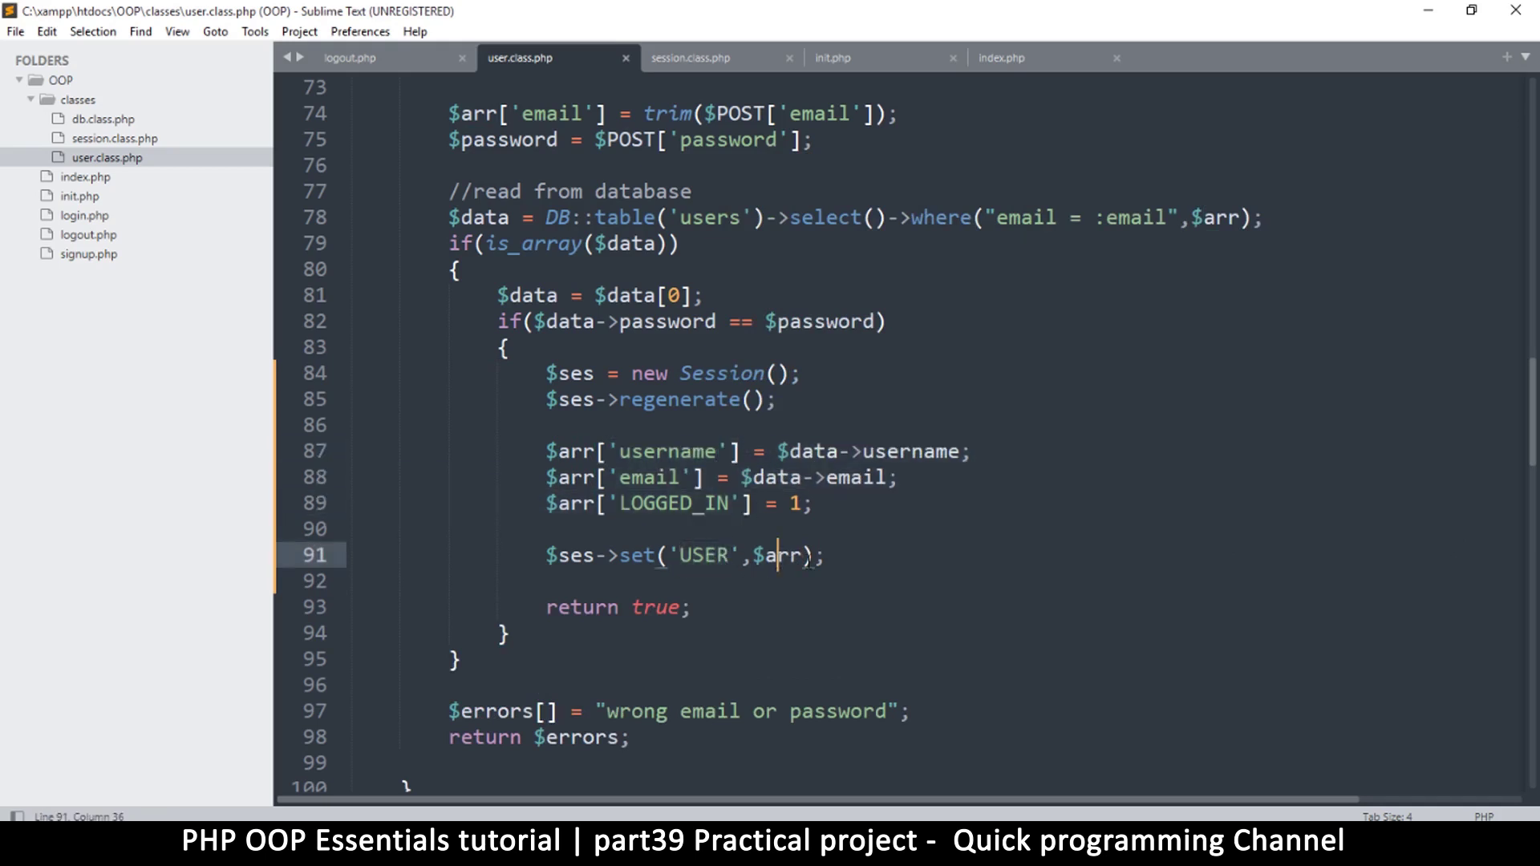
left_click(875, 533)
Save, adjust zoom to reach line 84 and copy "$ses = new Session();" from the login function
key("ctrl+s")
key("ctrl+minus")
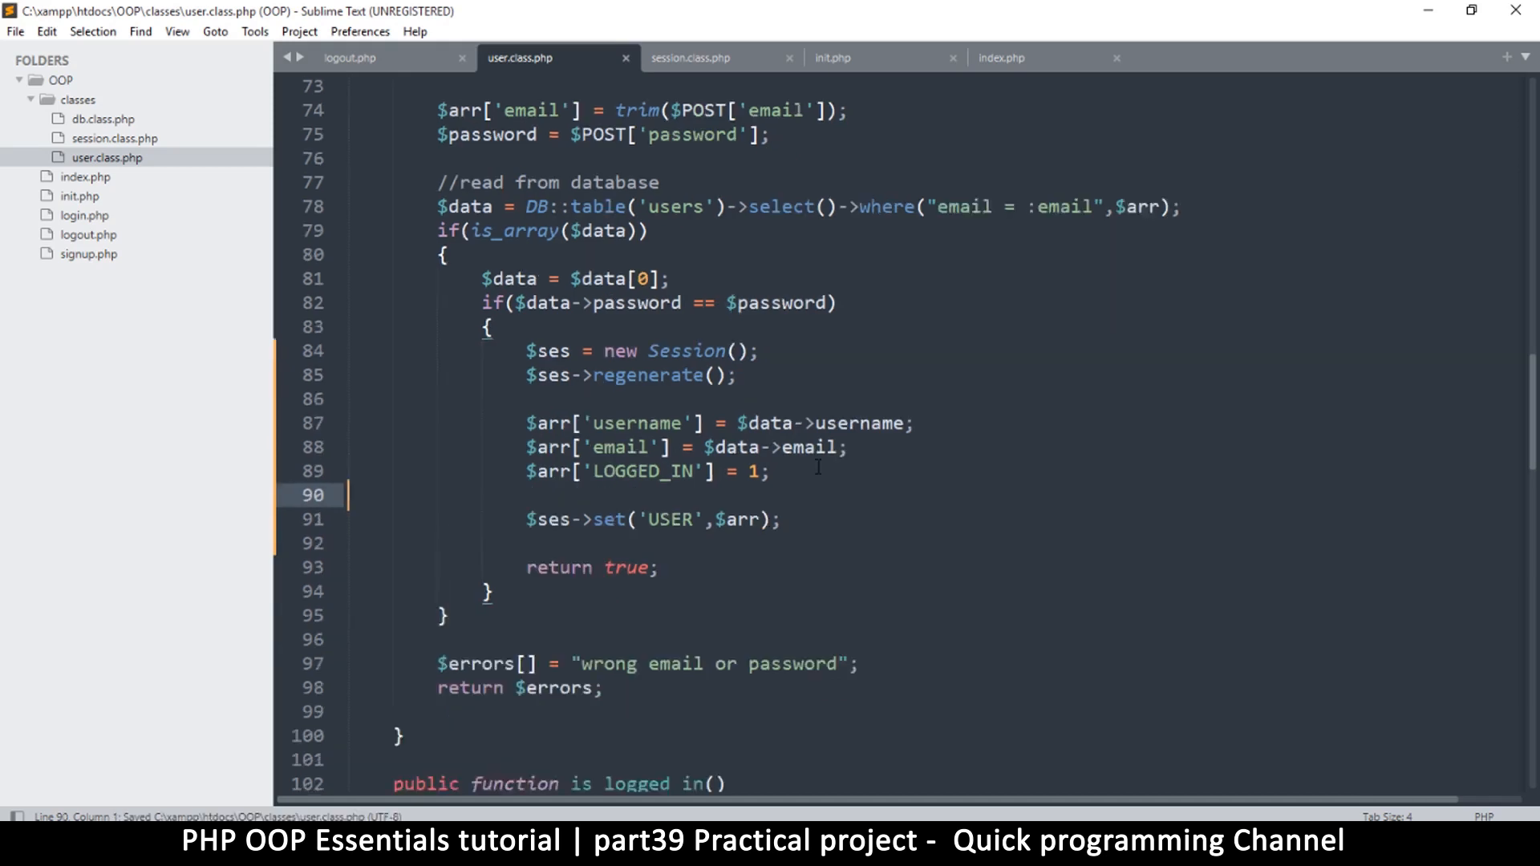
key("ctrl+minus")
scroll(672, 481, "down", 2)
scroll(672, 481, "down", 1)
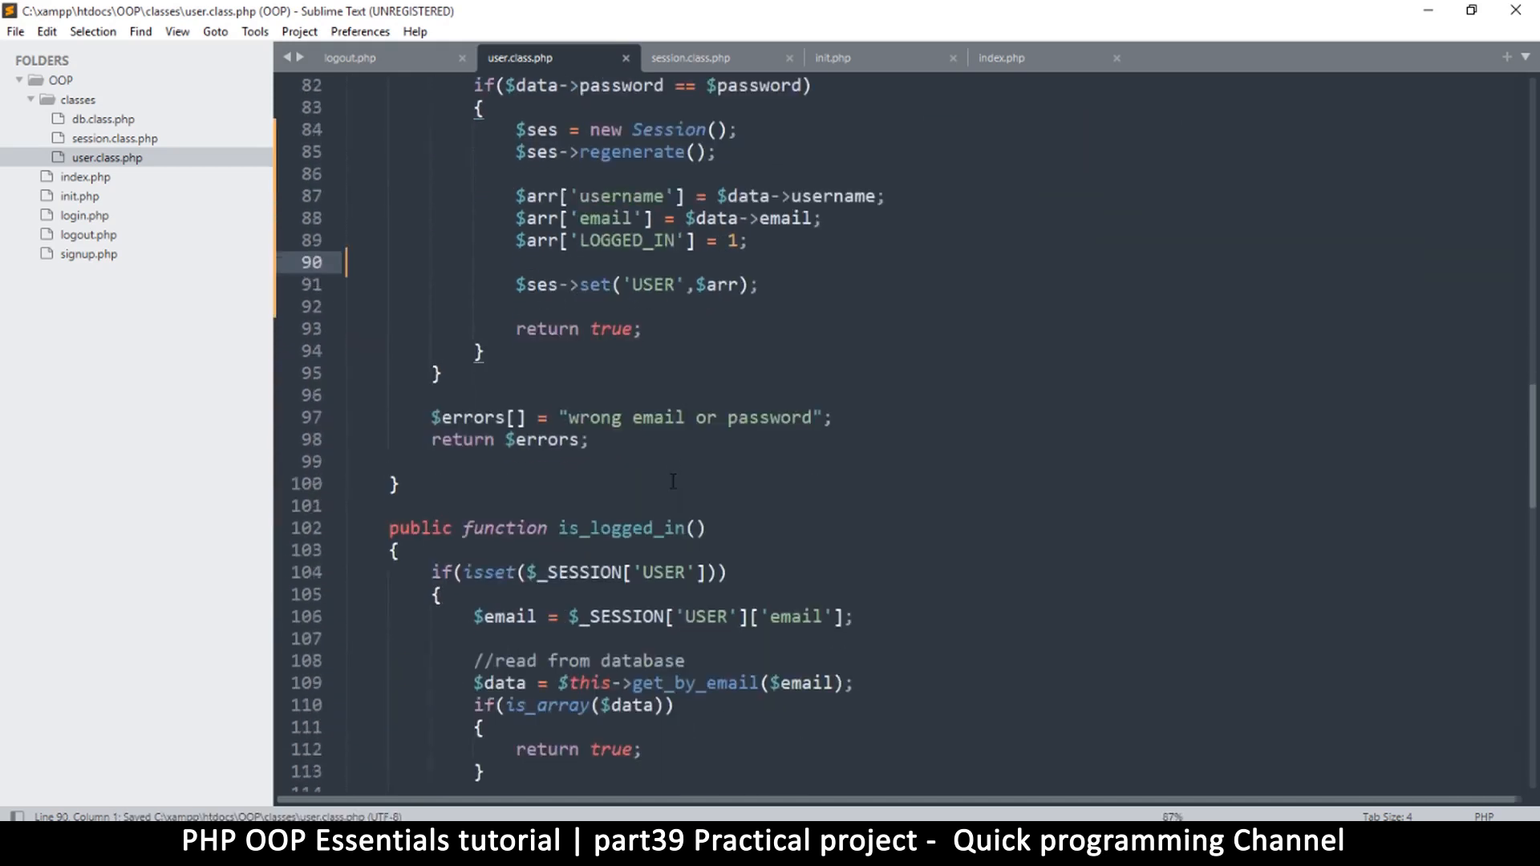
scroll(634, 316, "up", 4)
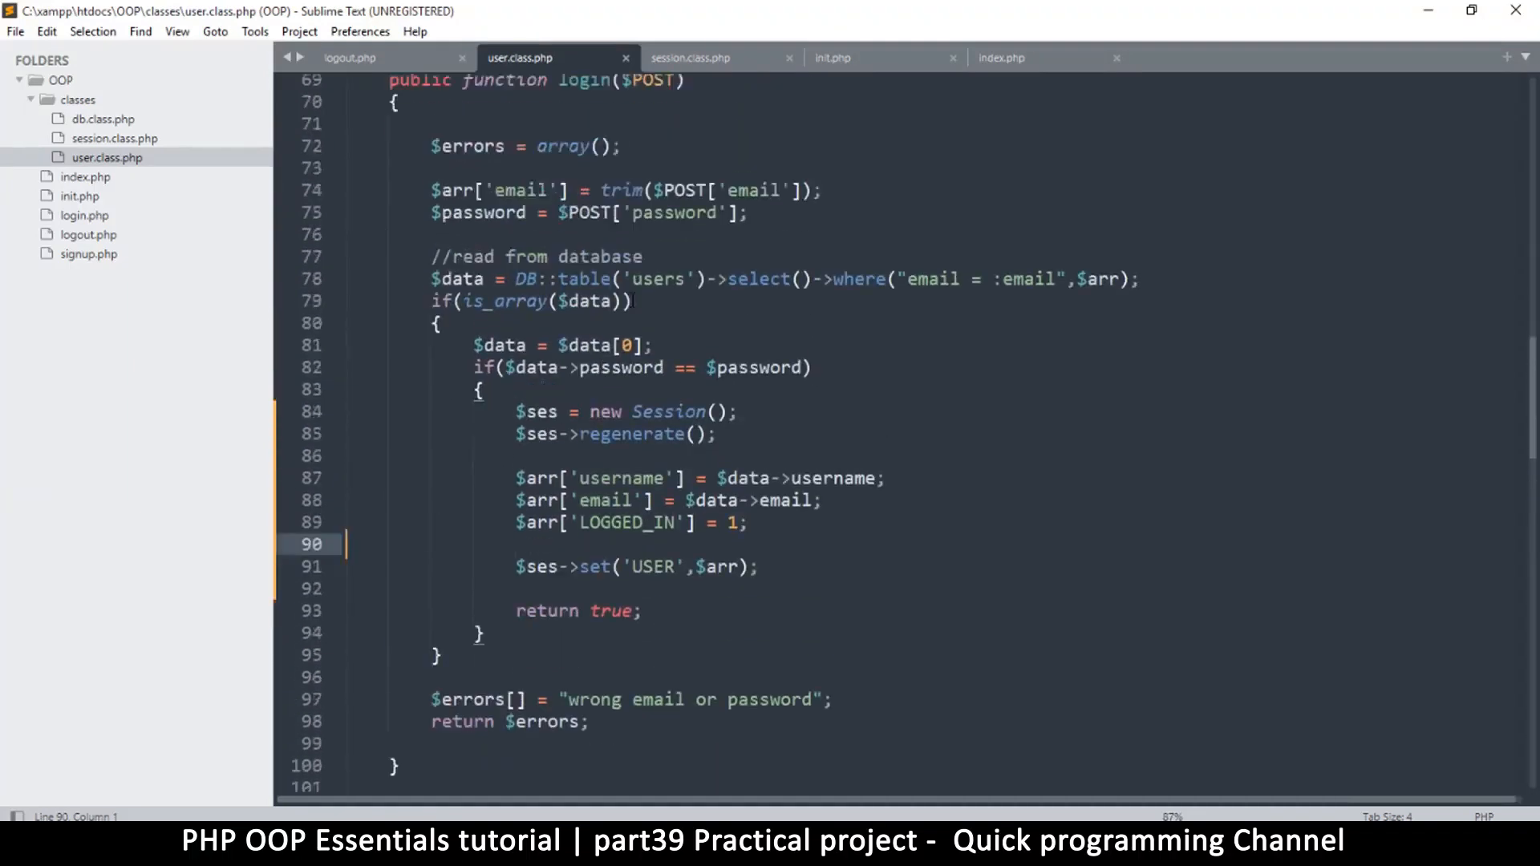
scroll(634, 316, "down", 5)
scroll(635, 315, "down", 2)
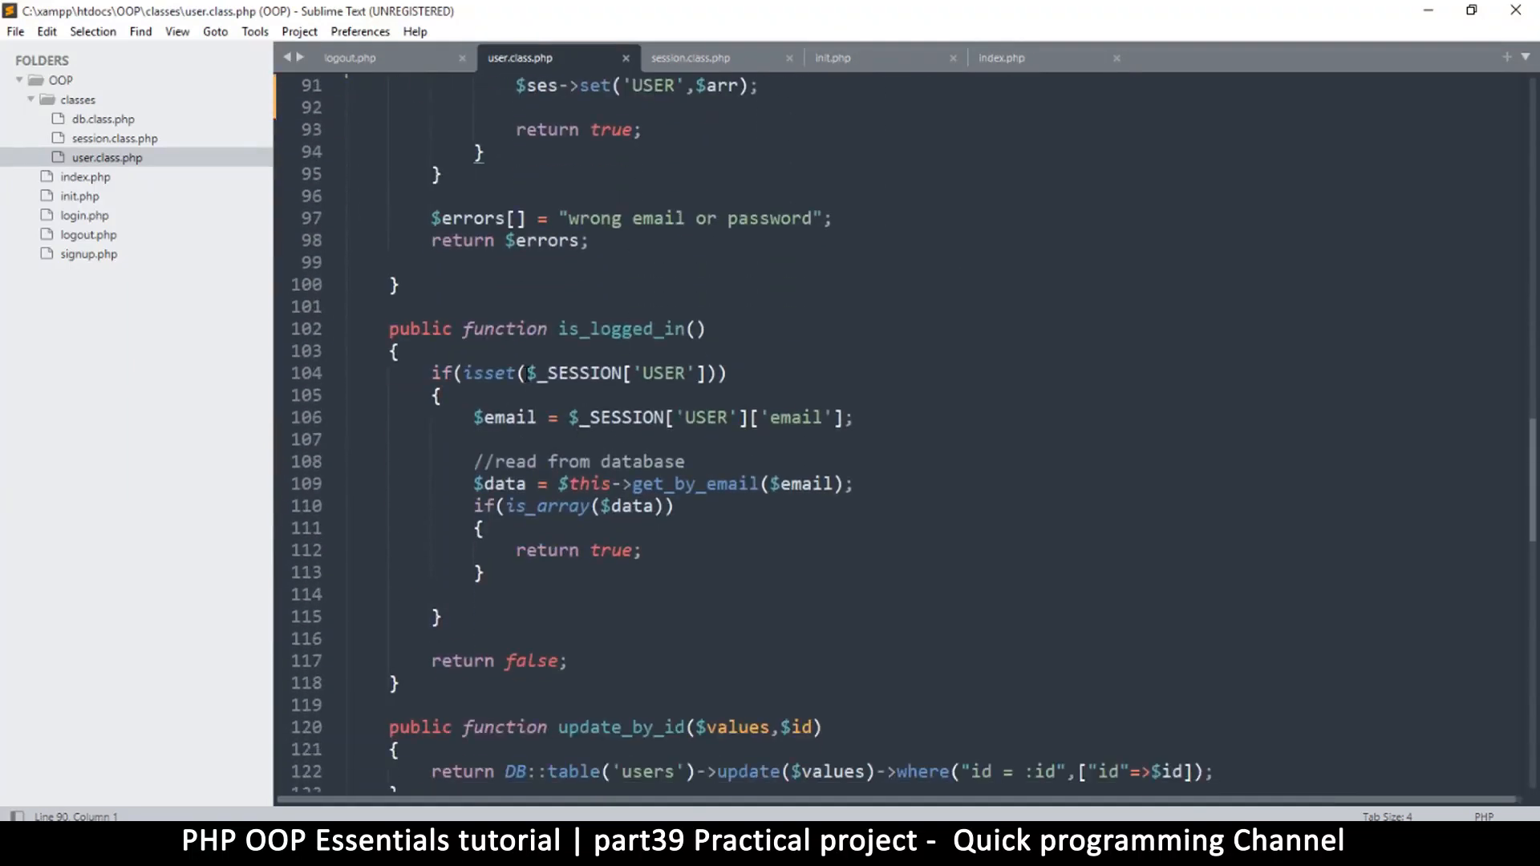
left_click_drag(526, 373, 676, 374)
scroll(662, 396, "up", 2)
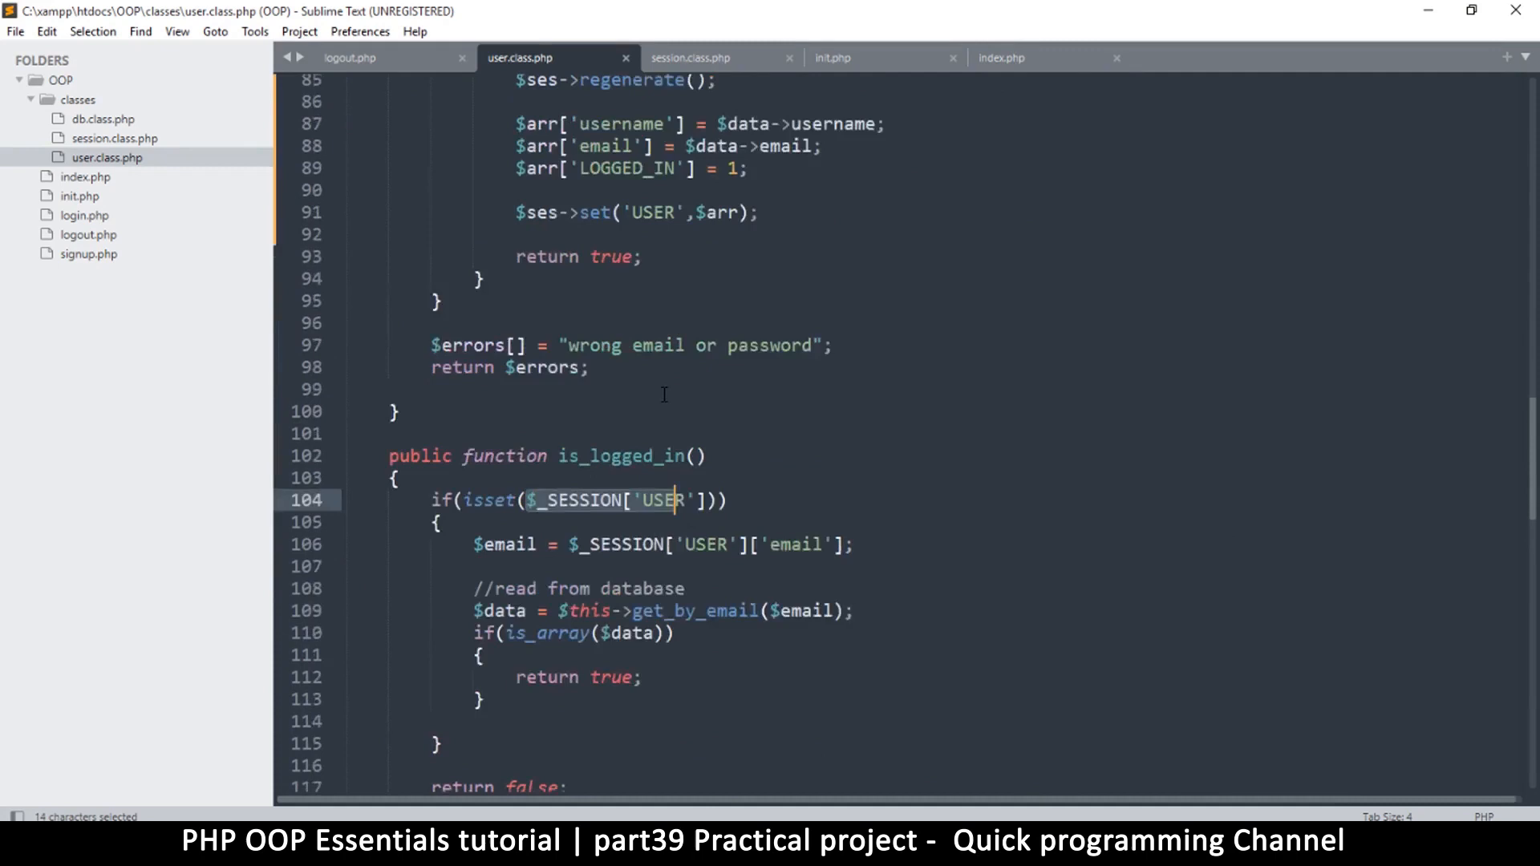
scroll(663, 396, "up", 3)
scroll(664, 396, "down", 6)
key("ctrl+plus")
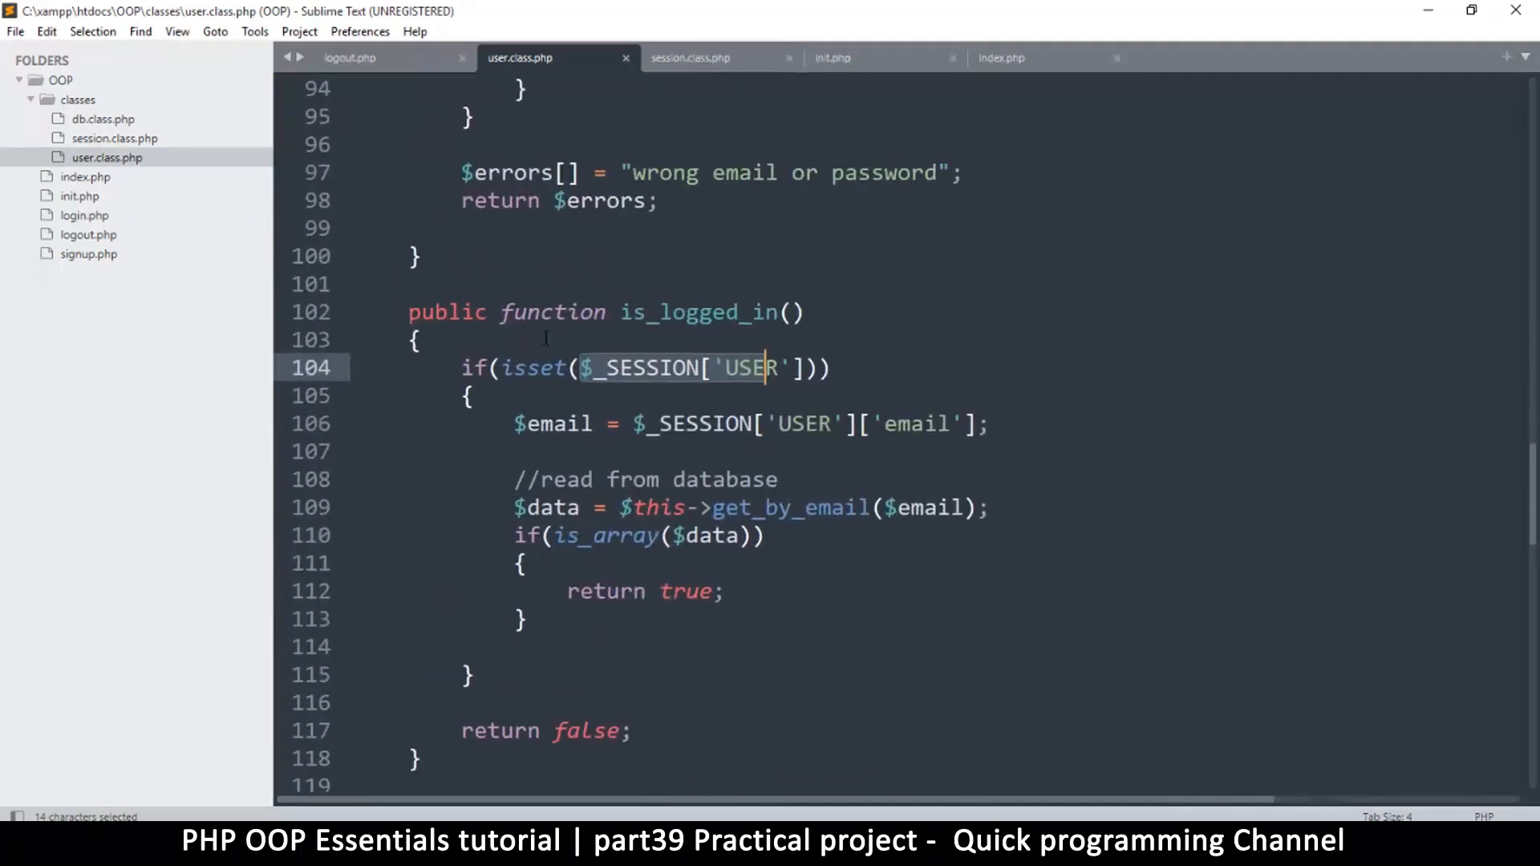
left_click(727, 369)
scroll(663, 397, "up", 3)
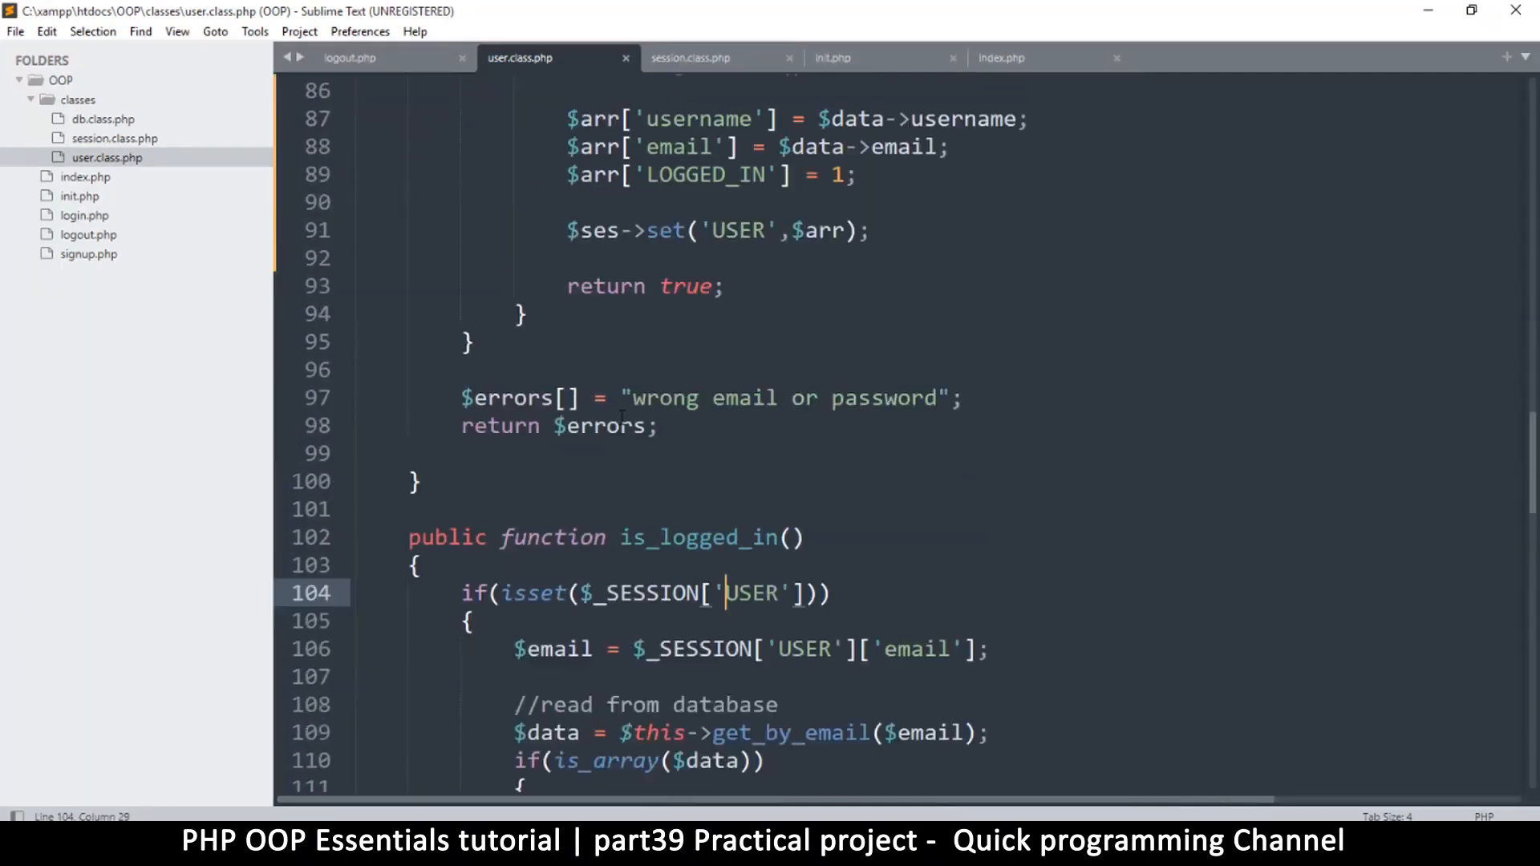
scroll(663, 396, "down", 2)
key("ctrl+minus")
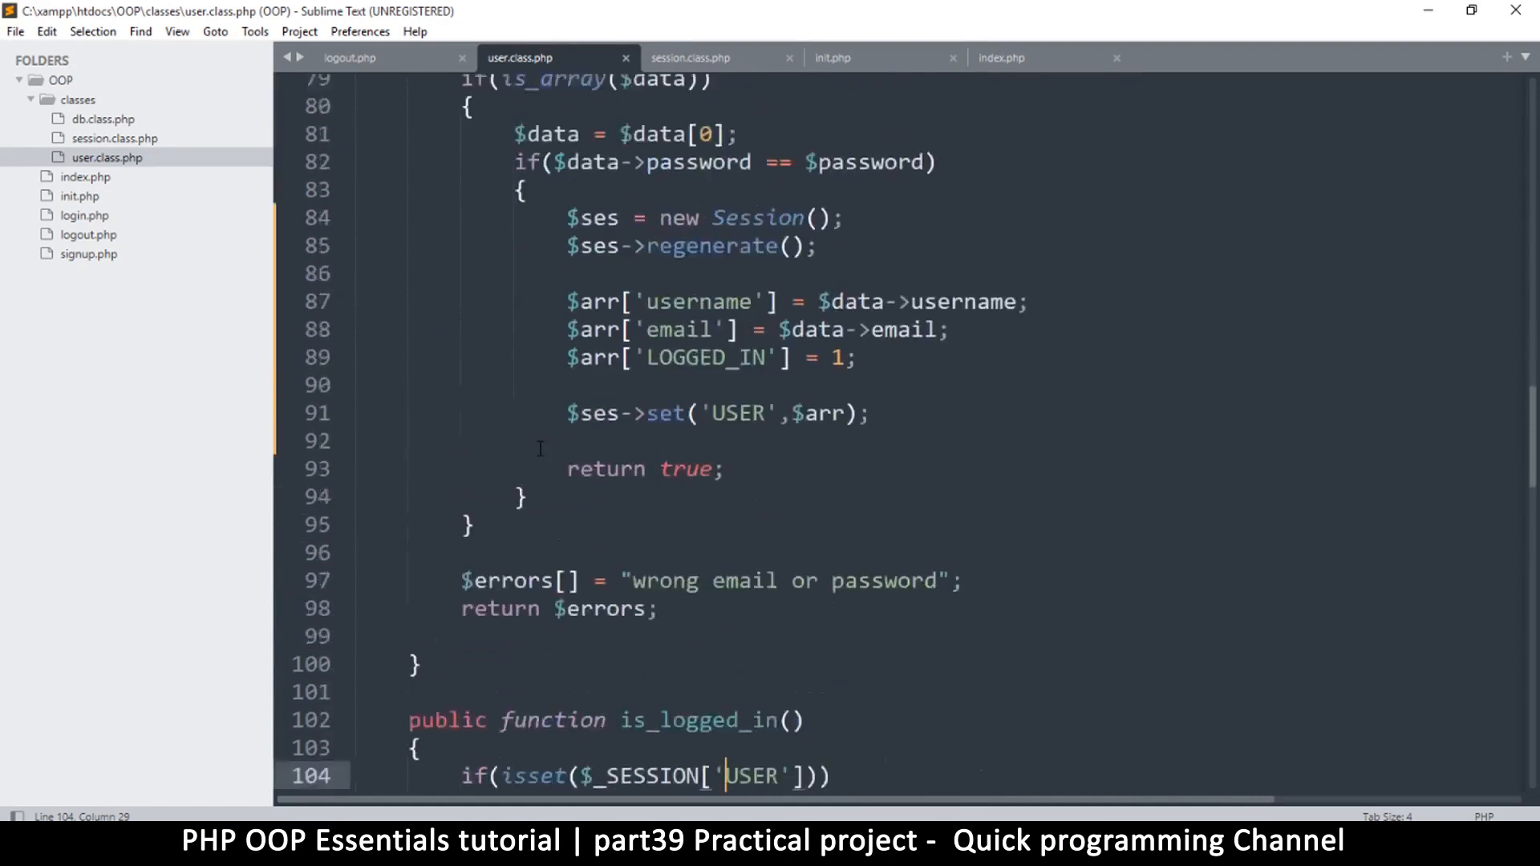
scroll(770, 433, "up", 2)
scroll(770, 434, "down", 1)
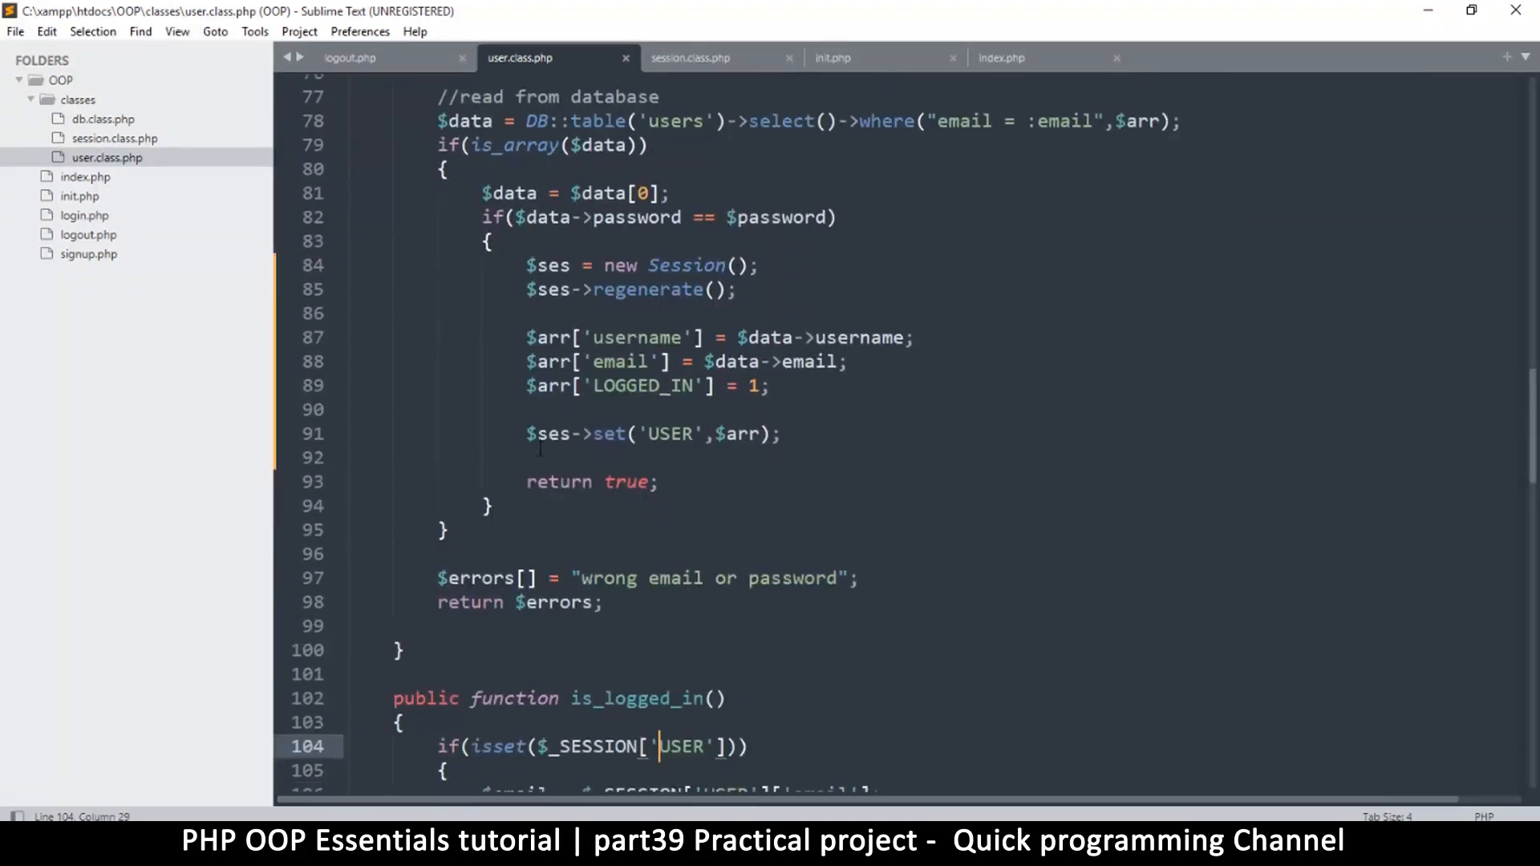
scroll(771, 433, "down", 1)
scroll(770, 433, "up", 4)
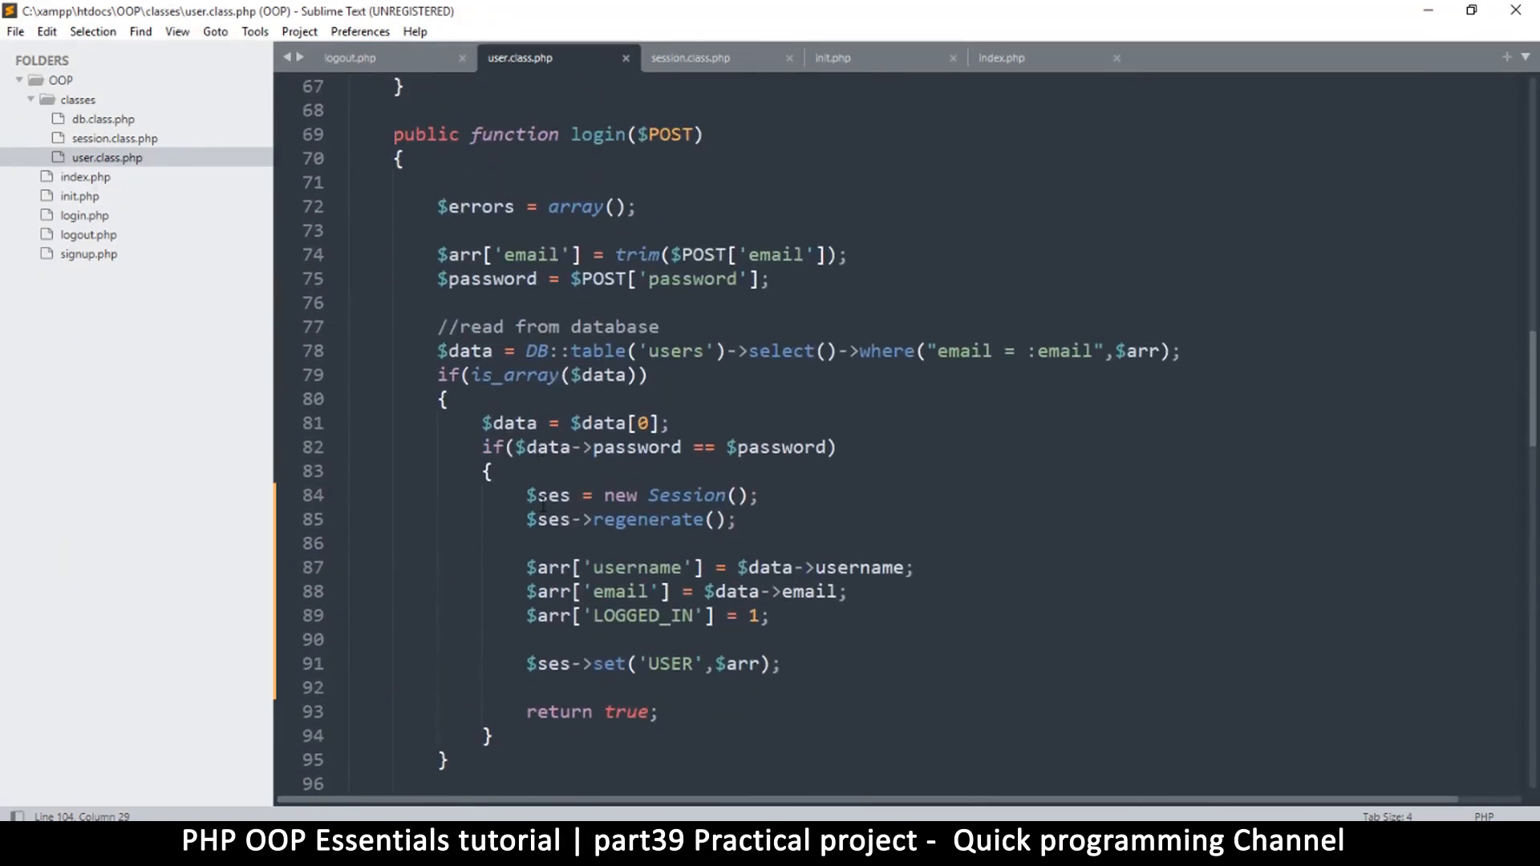
left_click_drag(528, 496, 760, 495)
key("ctrl+c")
scroll(766, 505, "down", 3)
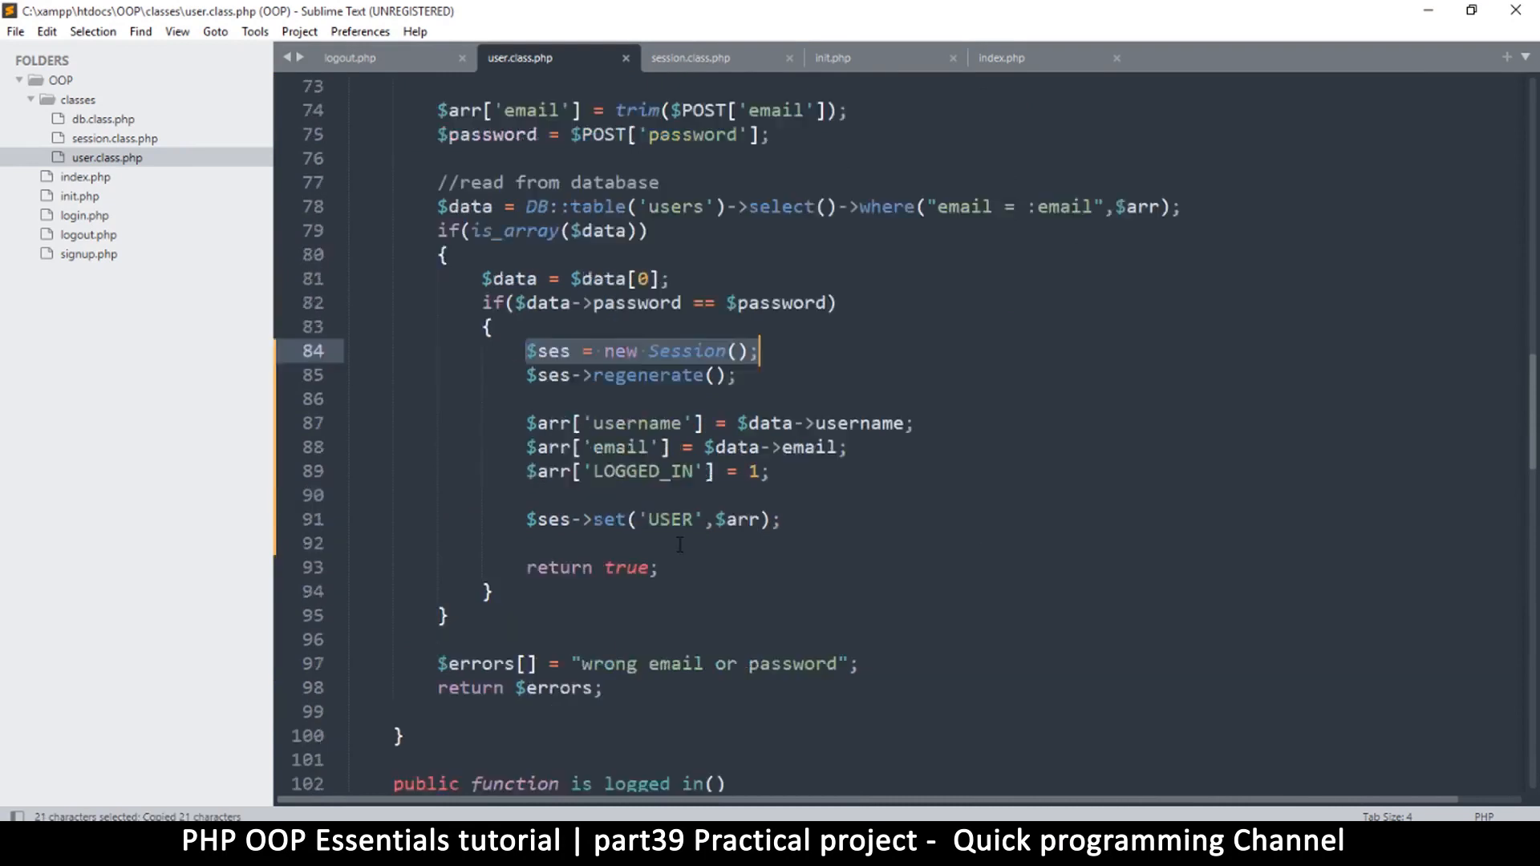
scroll(767, 504, "down", 3)
scroll(767, 505, "down", 2)
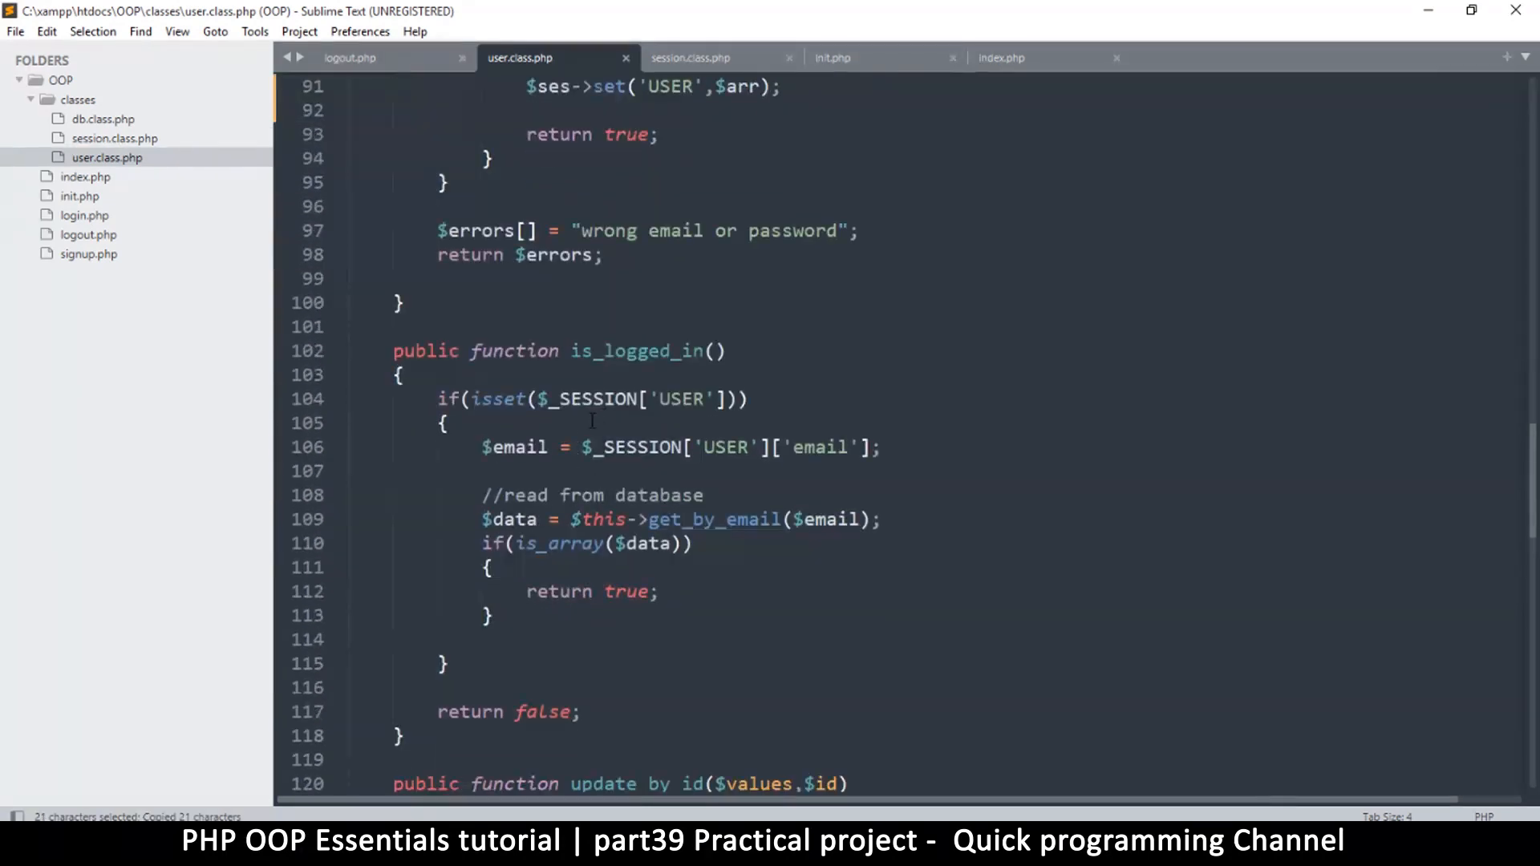
Paste $ses = new Session(); as the first line of is_logged_in and save user.class.php
left_click(511, 380)
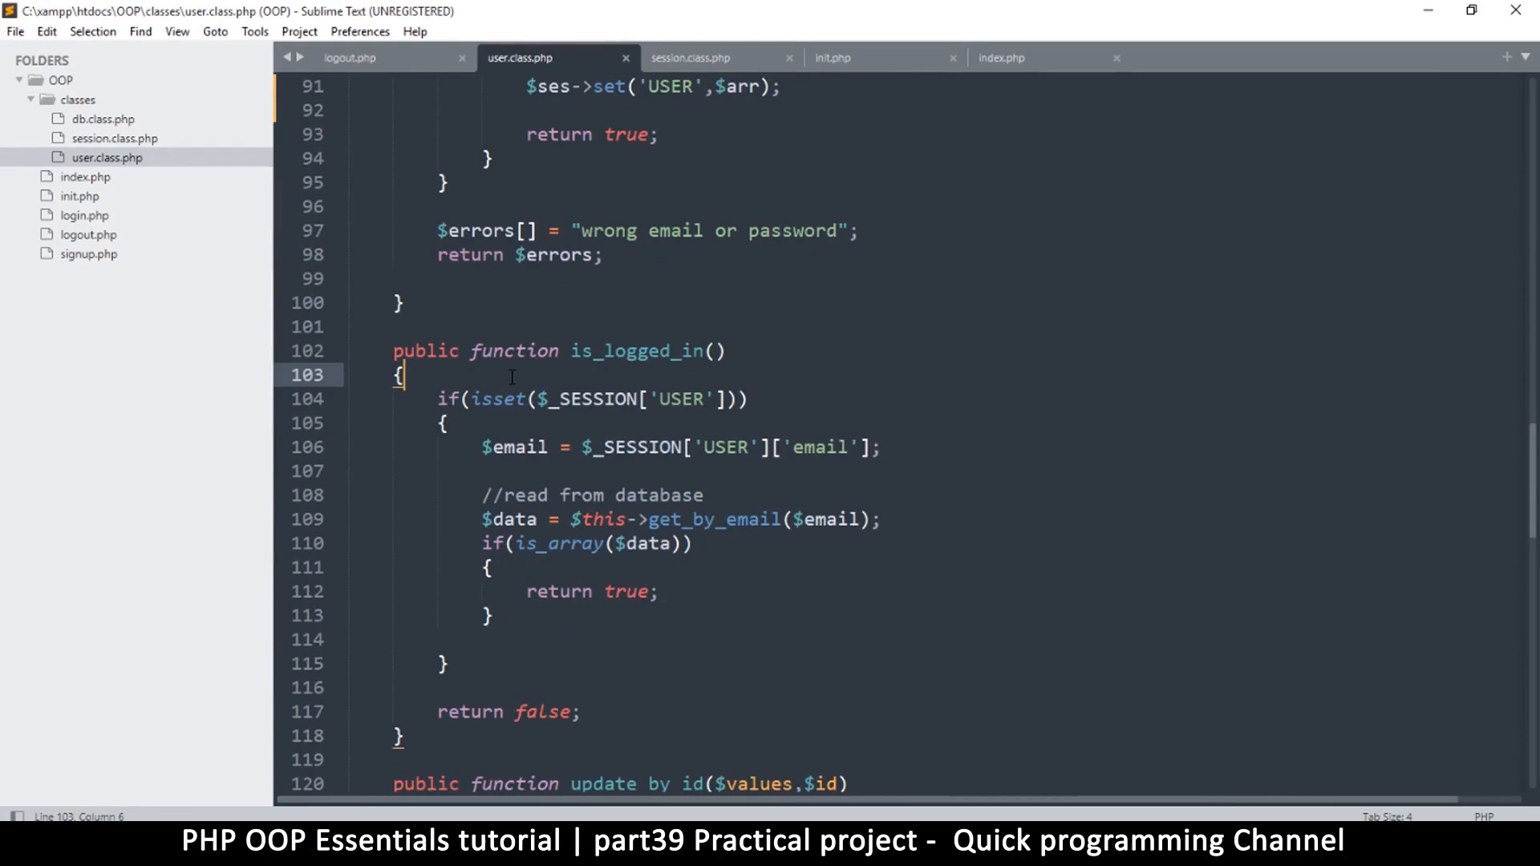
key("Return")
key("ctrl+v")
key("Return")
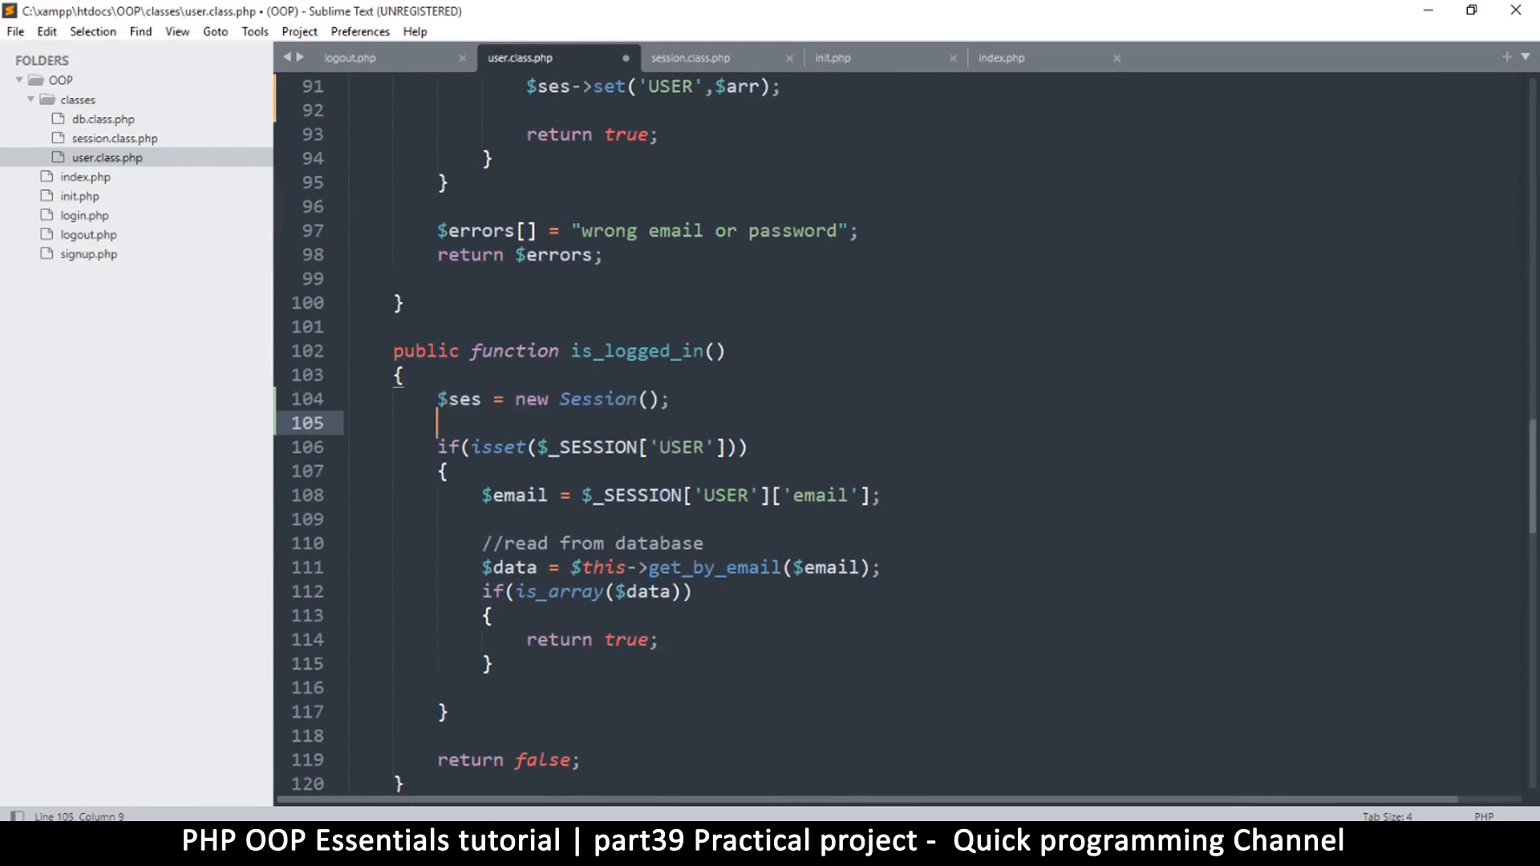
key("ctrl+s")
scroll(613, 475, "down", 3)
Adjust the zoom, save again and highlight the $_SESSION['USER'] lookup on line 106
key("ctrl+equal")
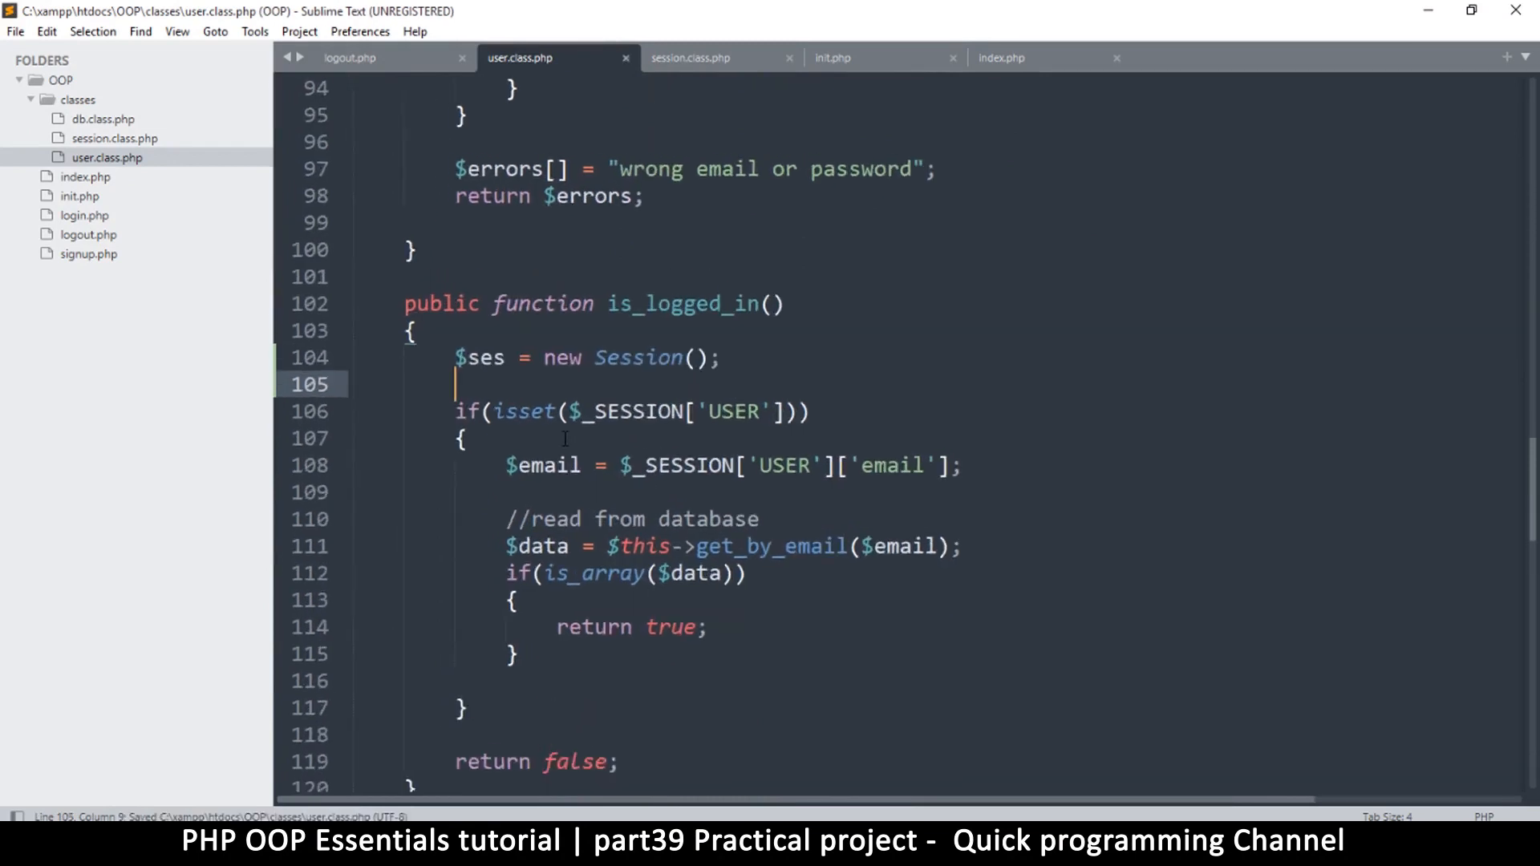
key("ctrl+equal")
key("ctrl+equal")
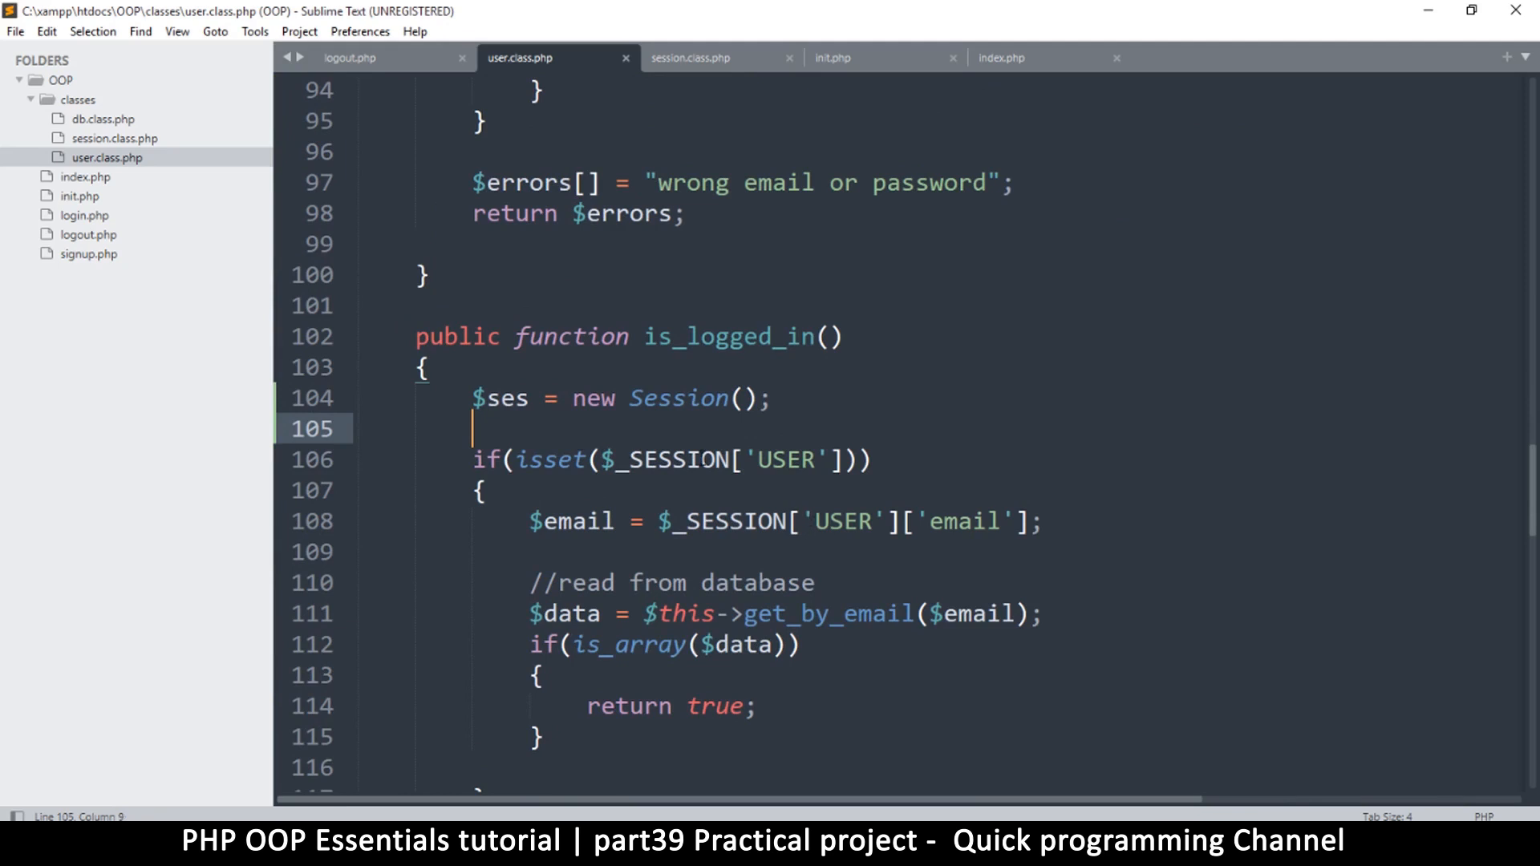
key("ctrl+minus")
key("ctrl+minus")
key("ctrl+plus")
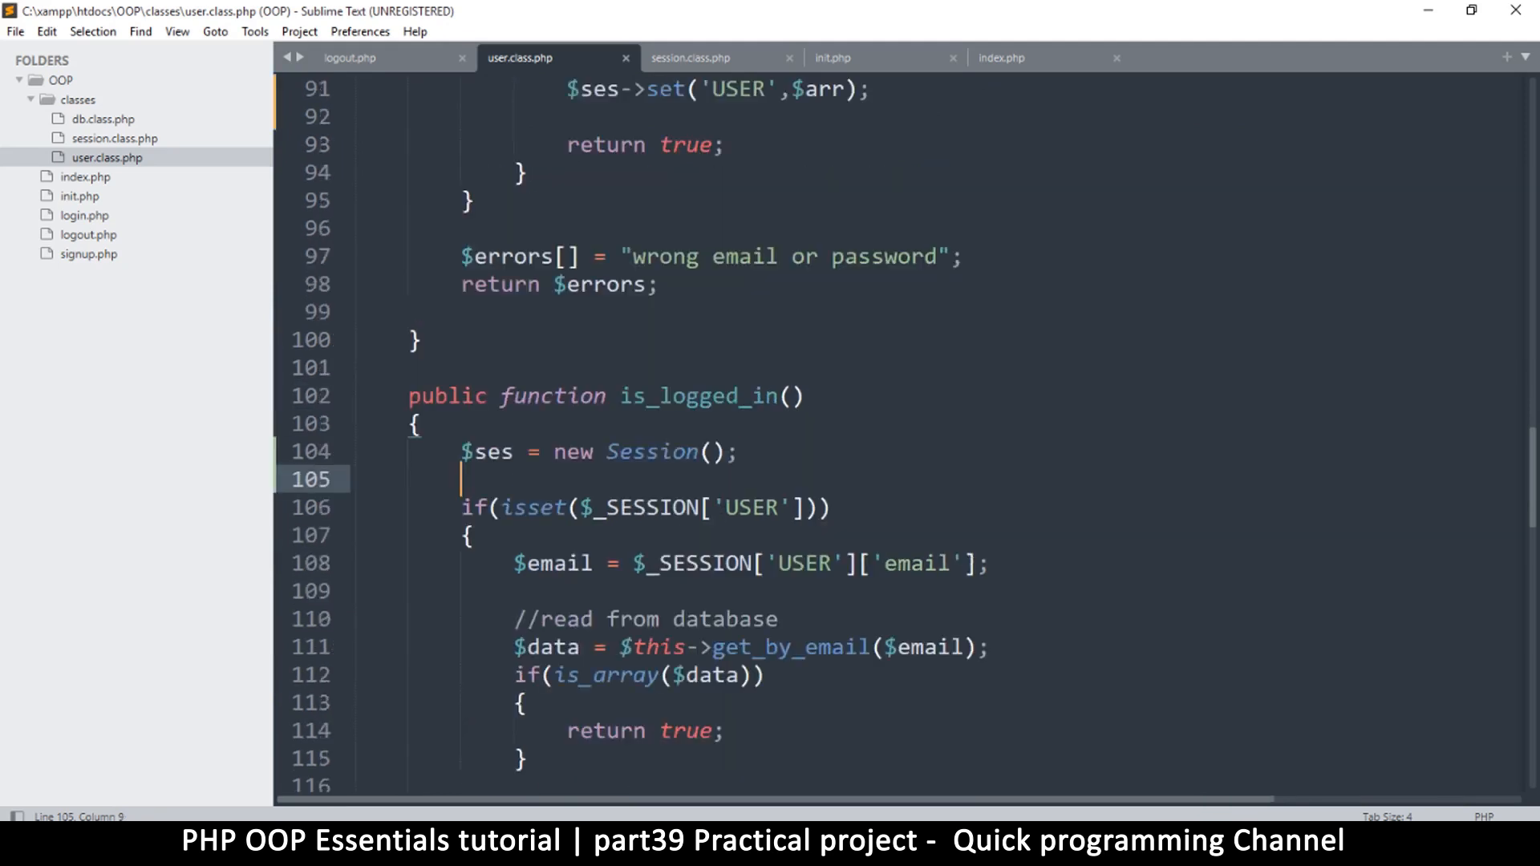
key("ctrl+s")
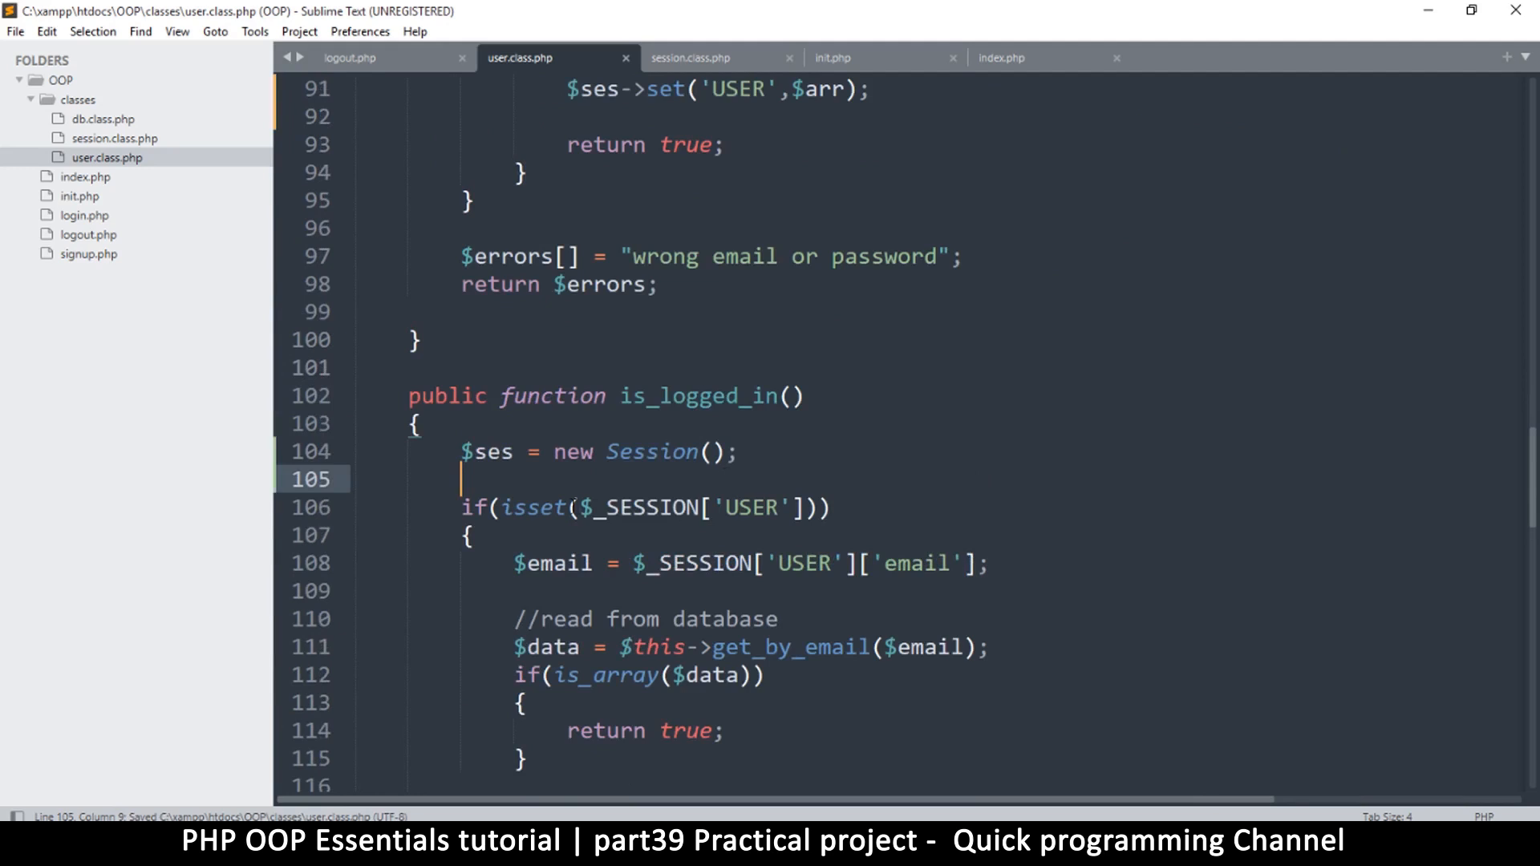
left_click_drag(572, 506, 782, 507)
left_click(791, 539)
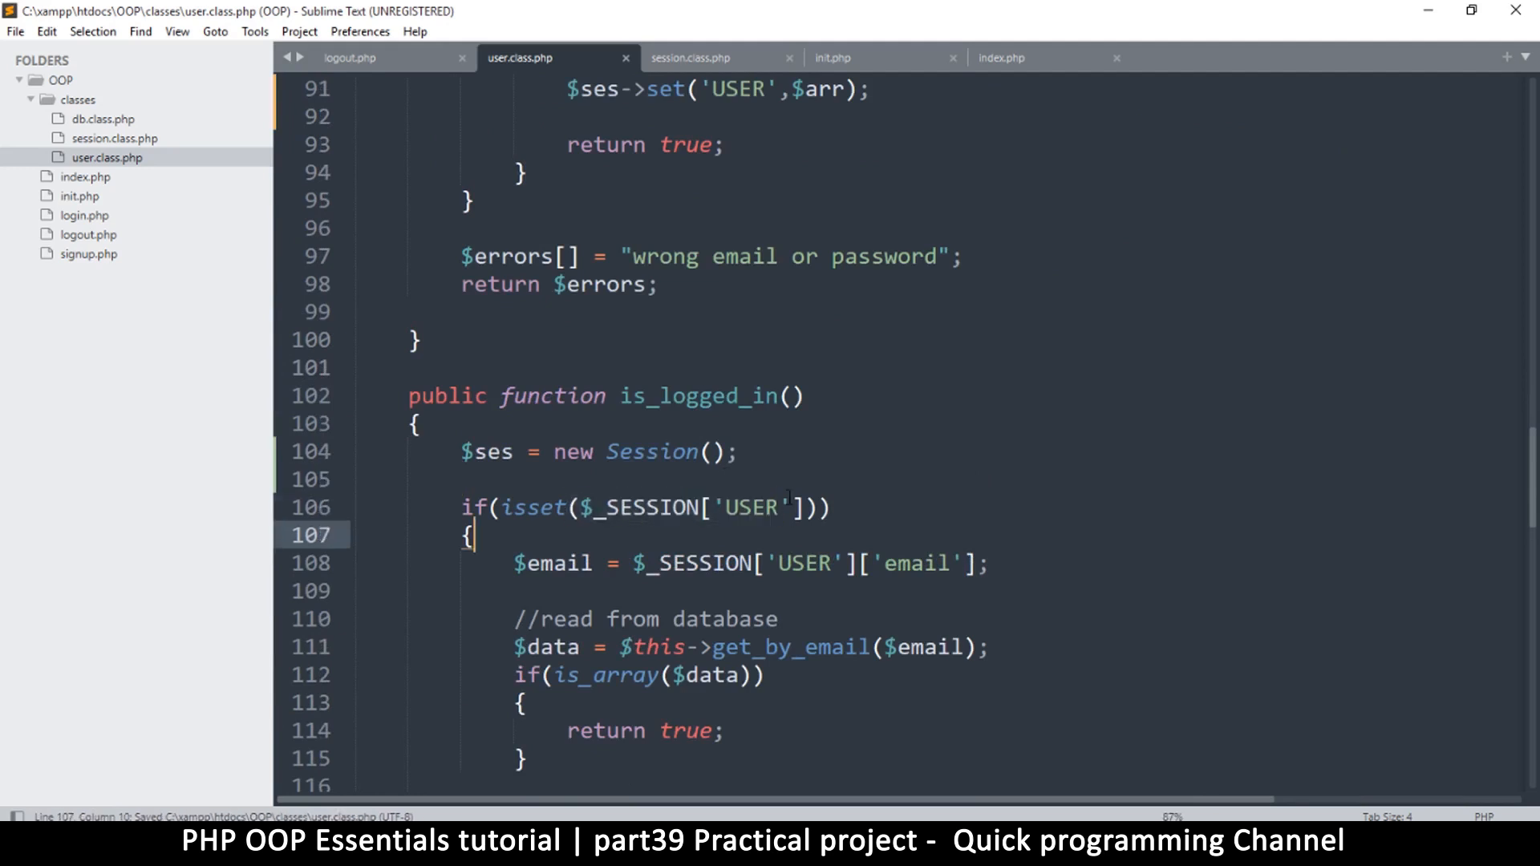
Switch to session.class.php and select the whole set() function, lines 31 through 46
left_click(697, 57)
key("ctrl+minus")
key("ctrl+minus")
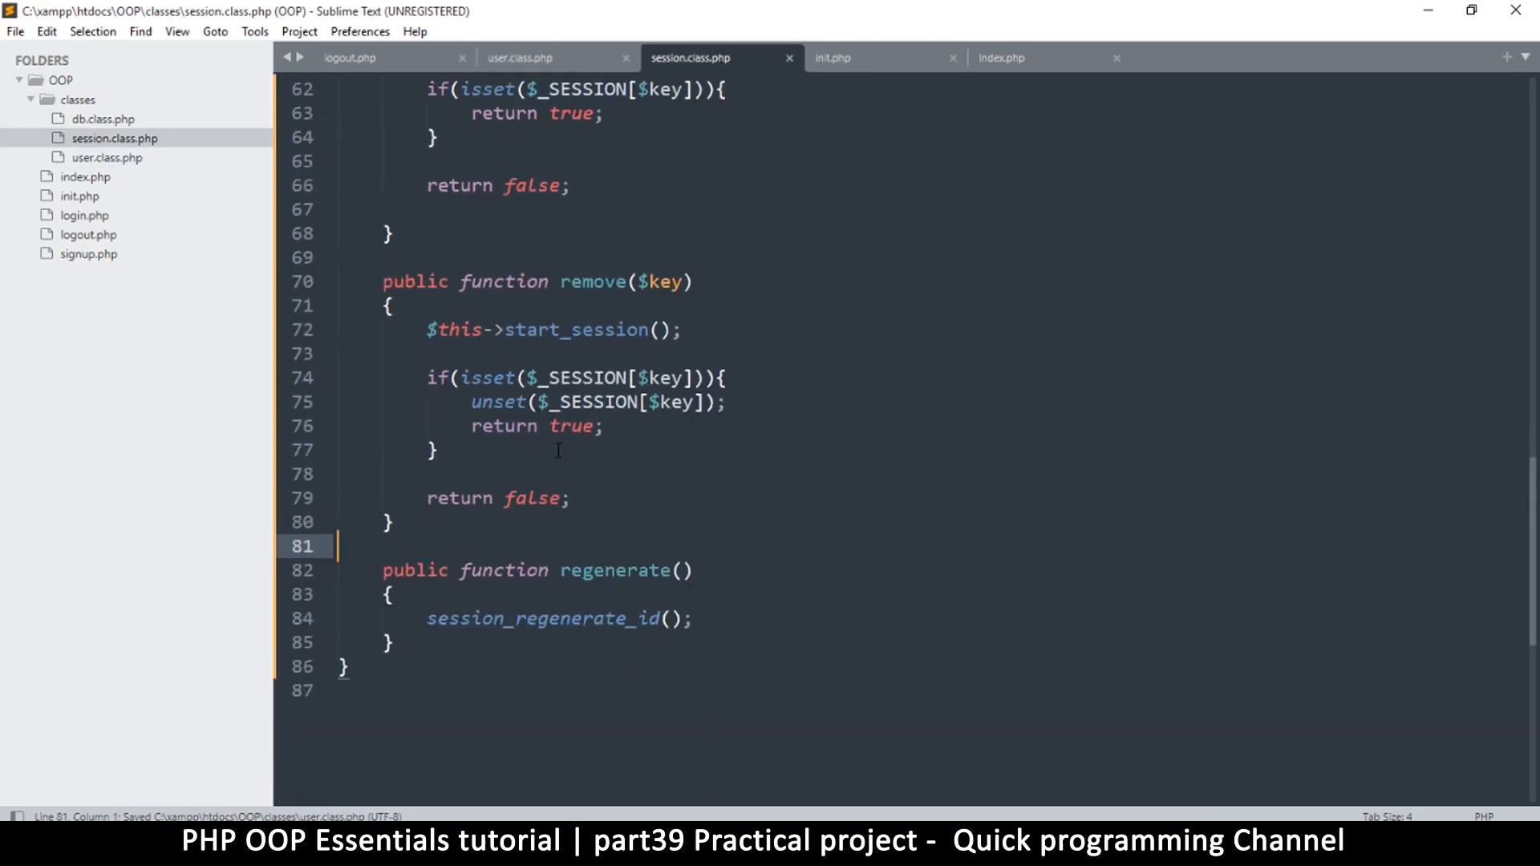
scroll(529, 565, "up", 4)
scroll(529, 566, "up", 3)
scroll(528, 566, "up", 3)
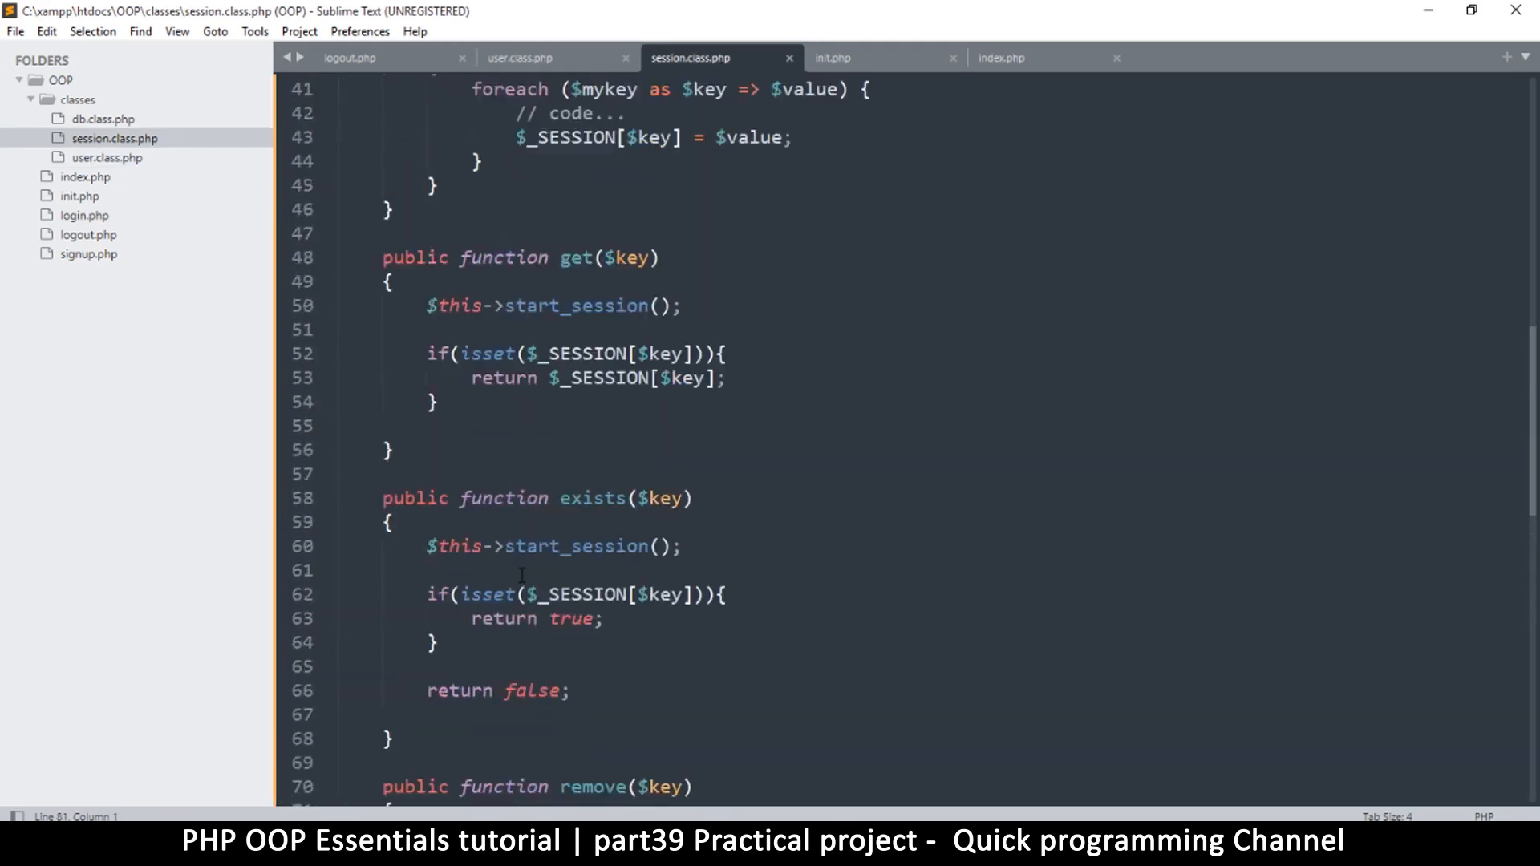
scroll(529, 566, "up", 3)
scroll(529, 566, "up", 3)
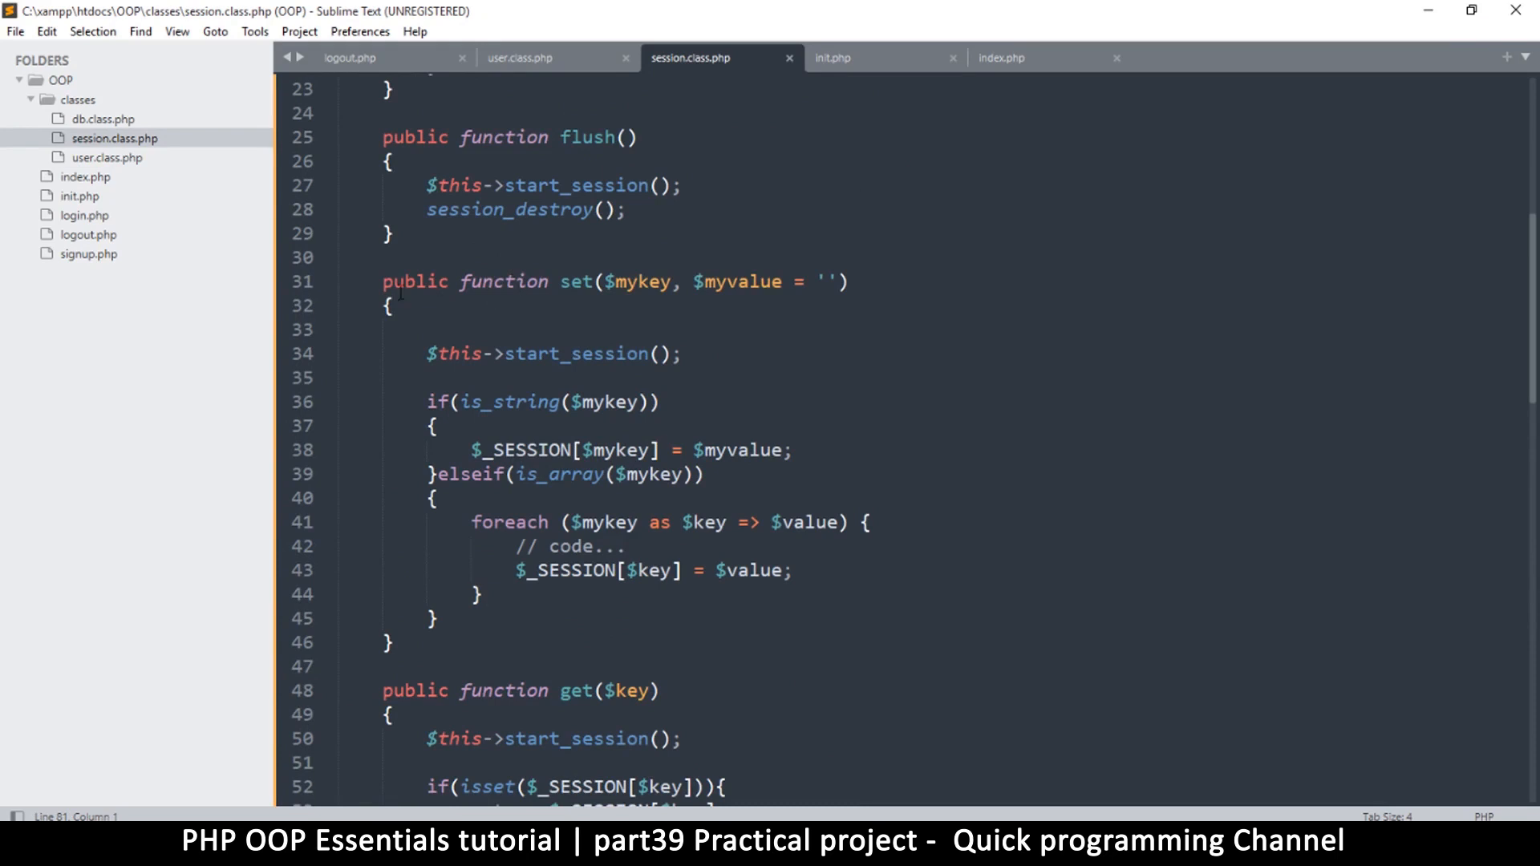
mouse_move(383, 282)
left_mouse_down()
mouse_move(584, 457)
mouse_move(552, 584)
left_mouse_up()
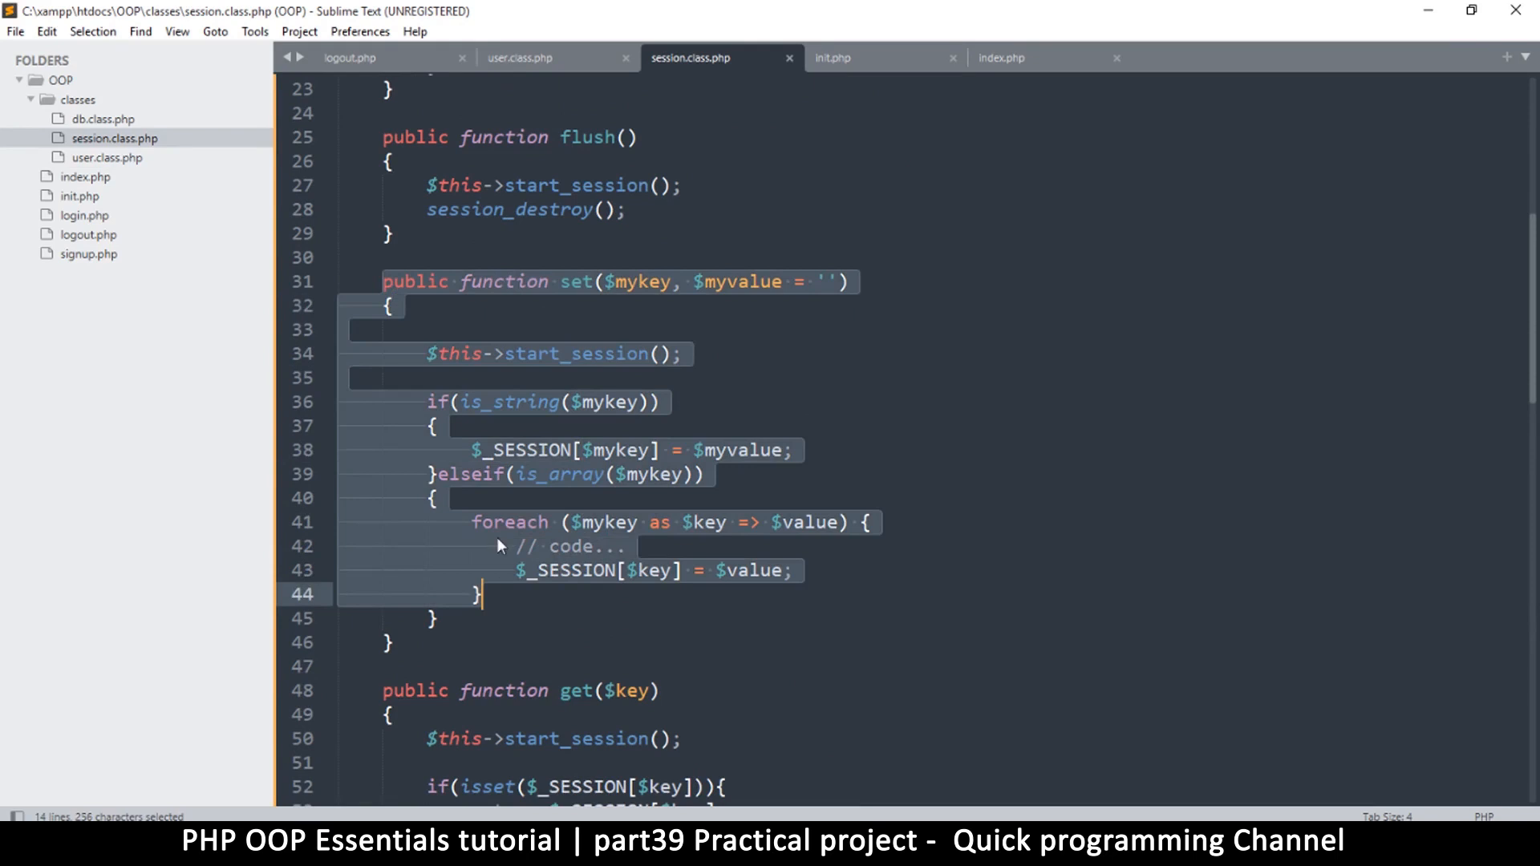
left_click(398, 304)
left_click_drag(383, 281, 426, 651)
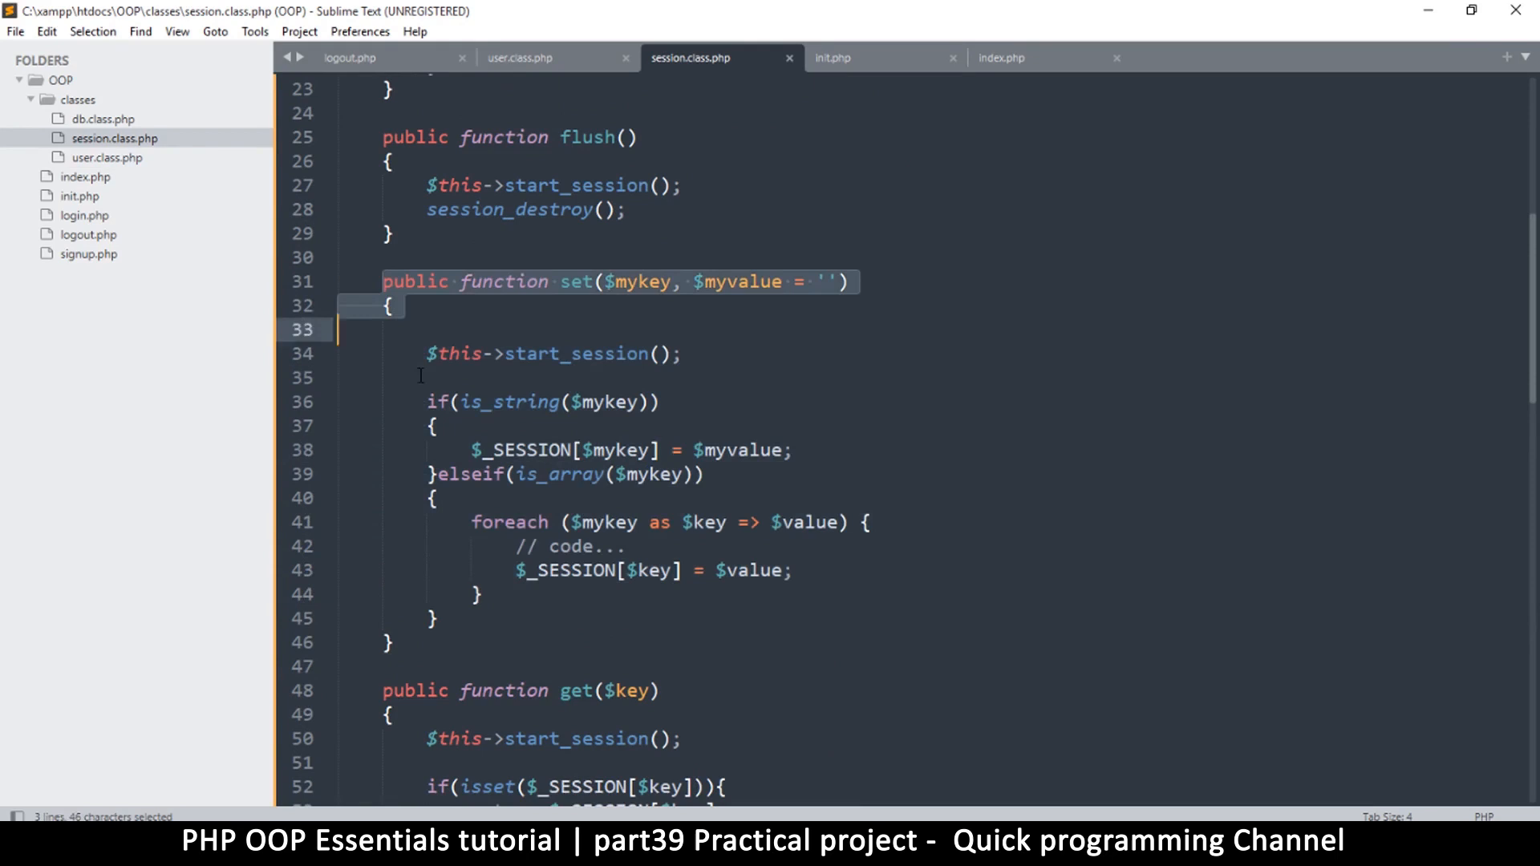
Paste a duplicate of set() below it, rename it append and save session.class.php
key("ctrl+c")
left_click(425, 653)
key("Return")
key("Return")
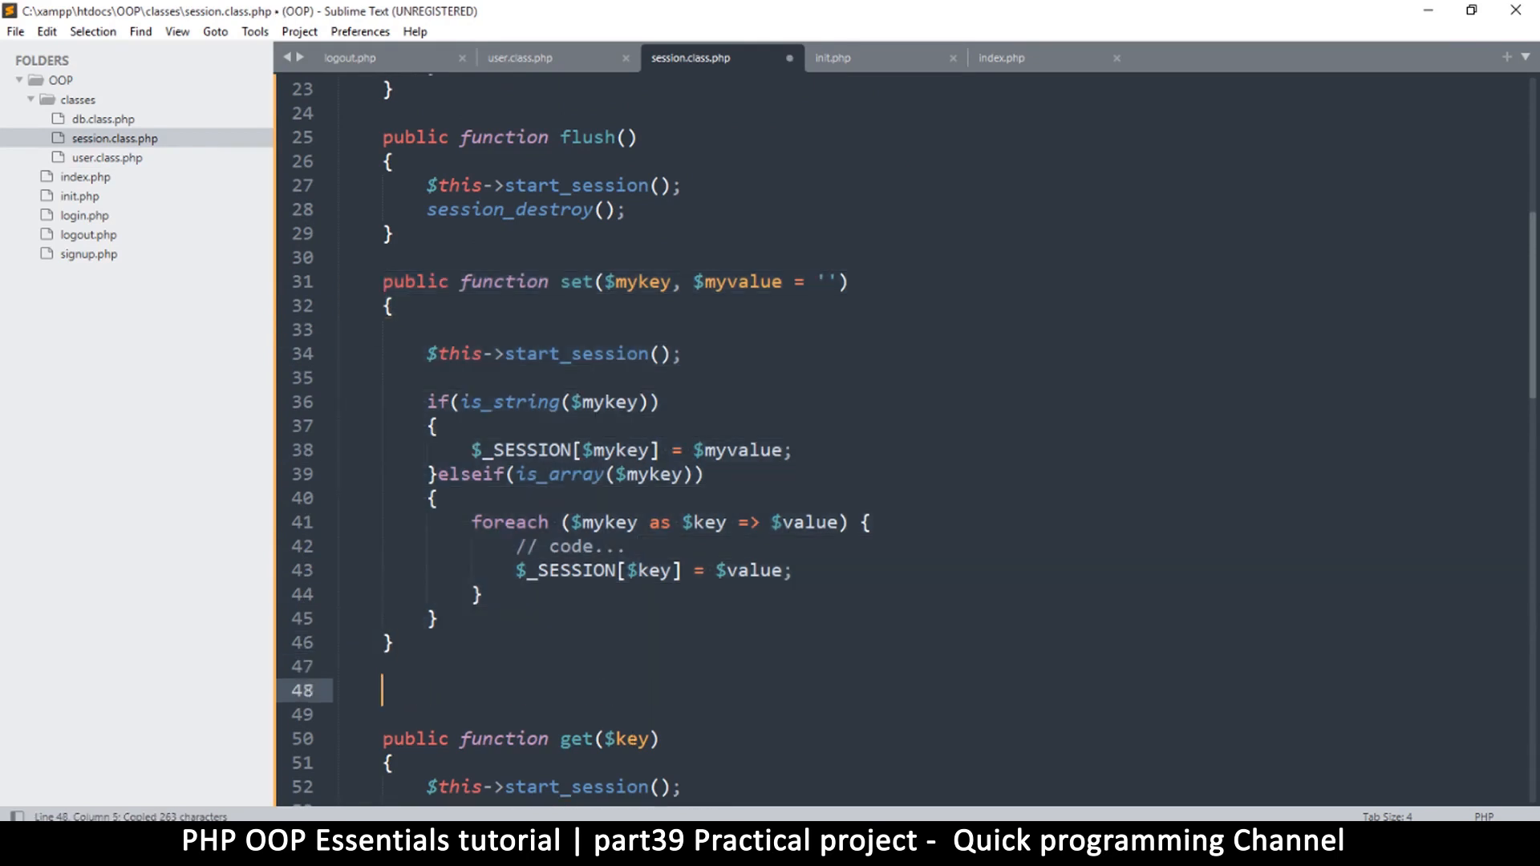
key("ctrl+v")
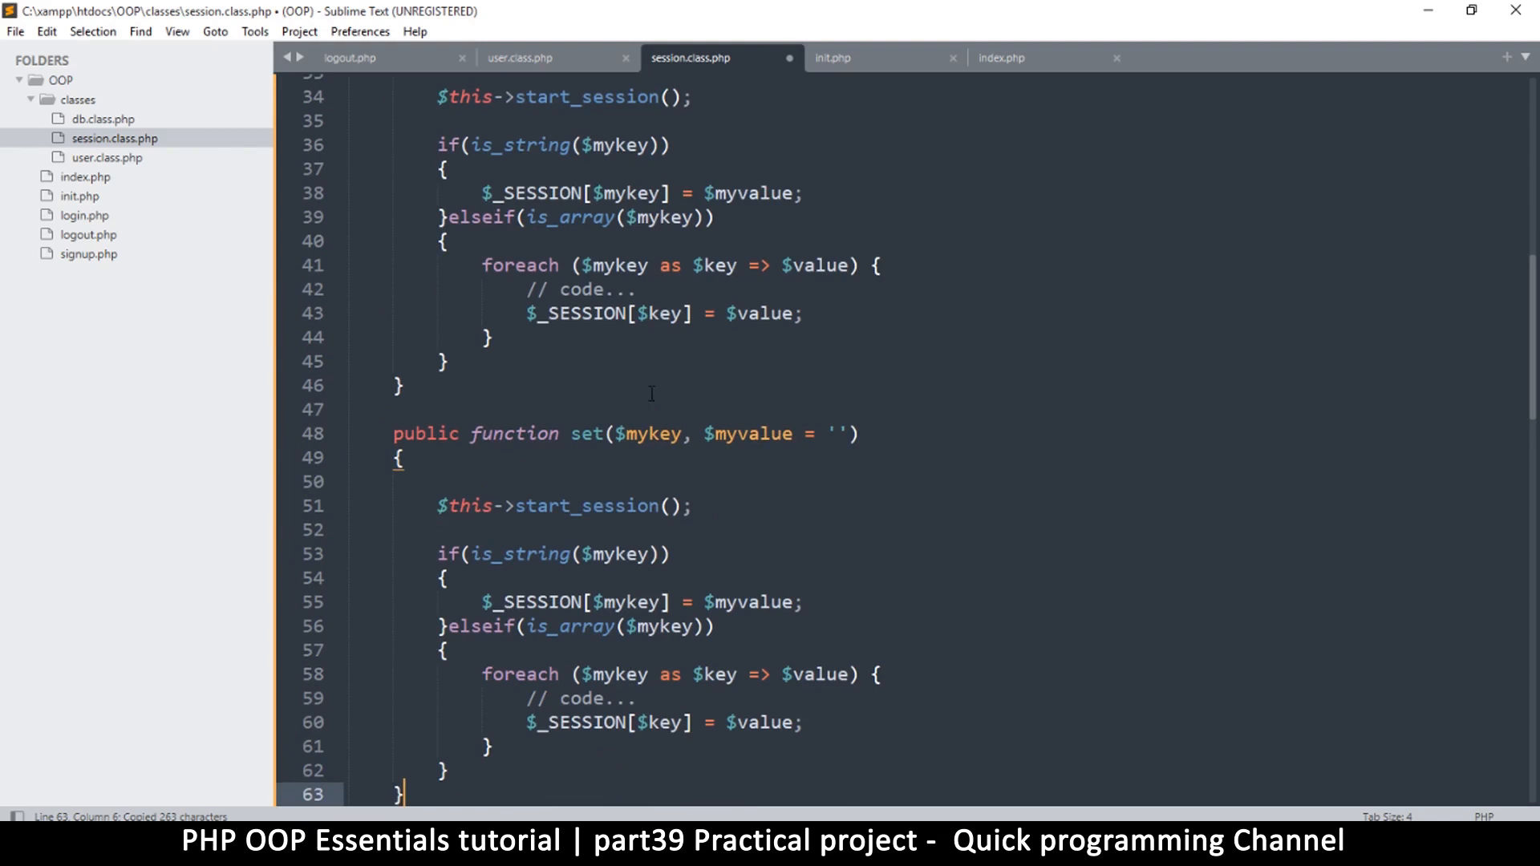
double_click(578, 434)
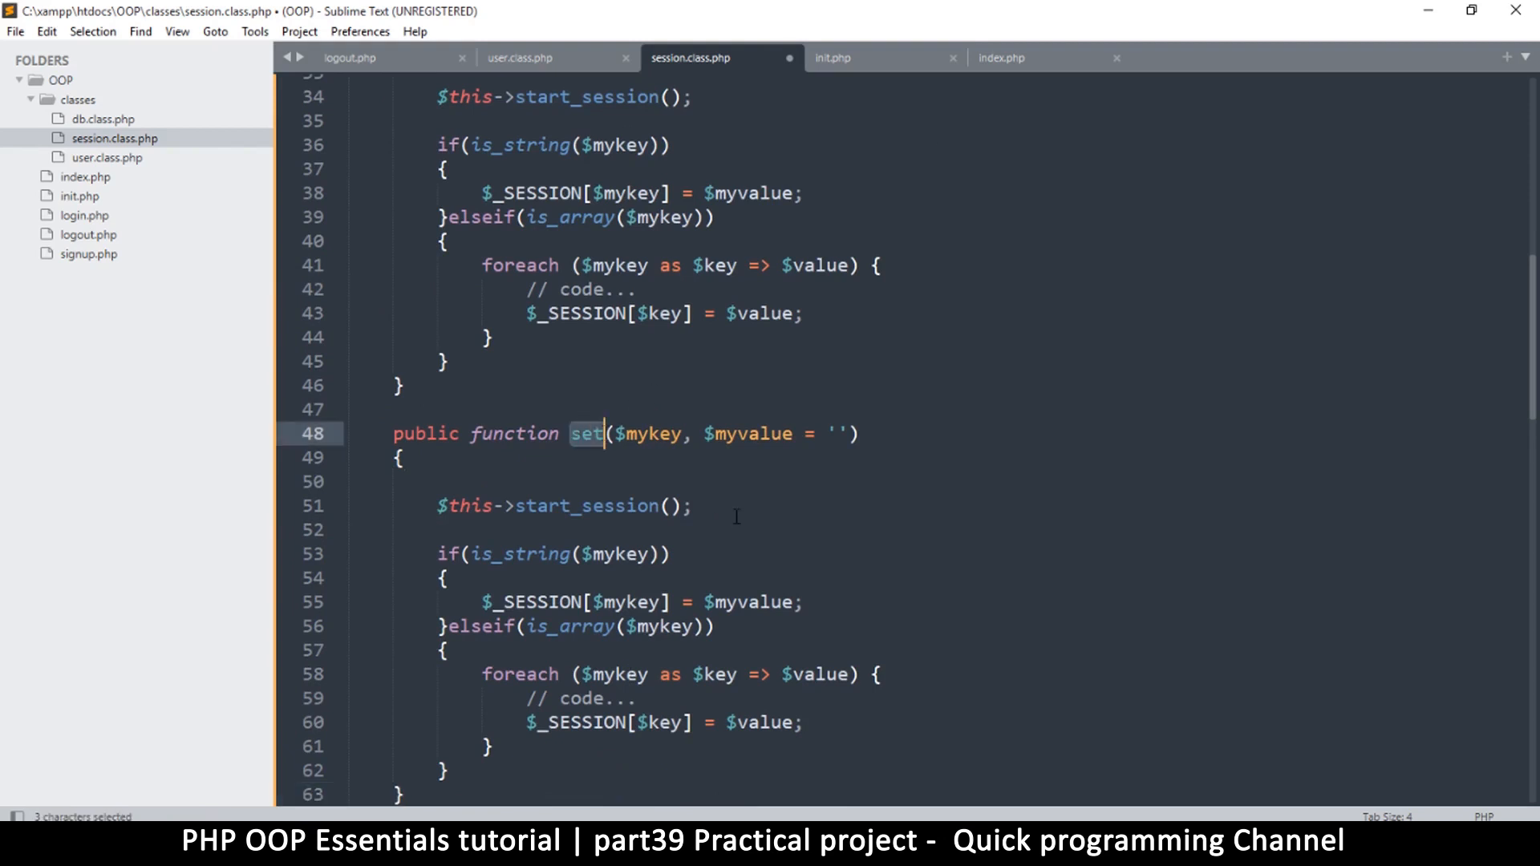
type("append")
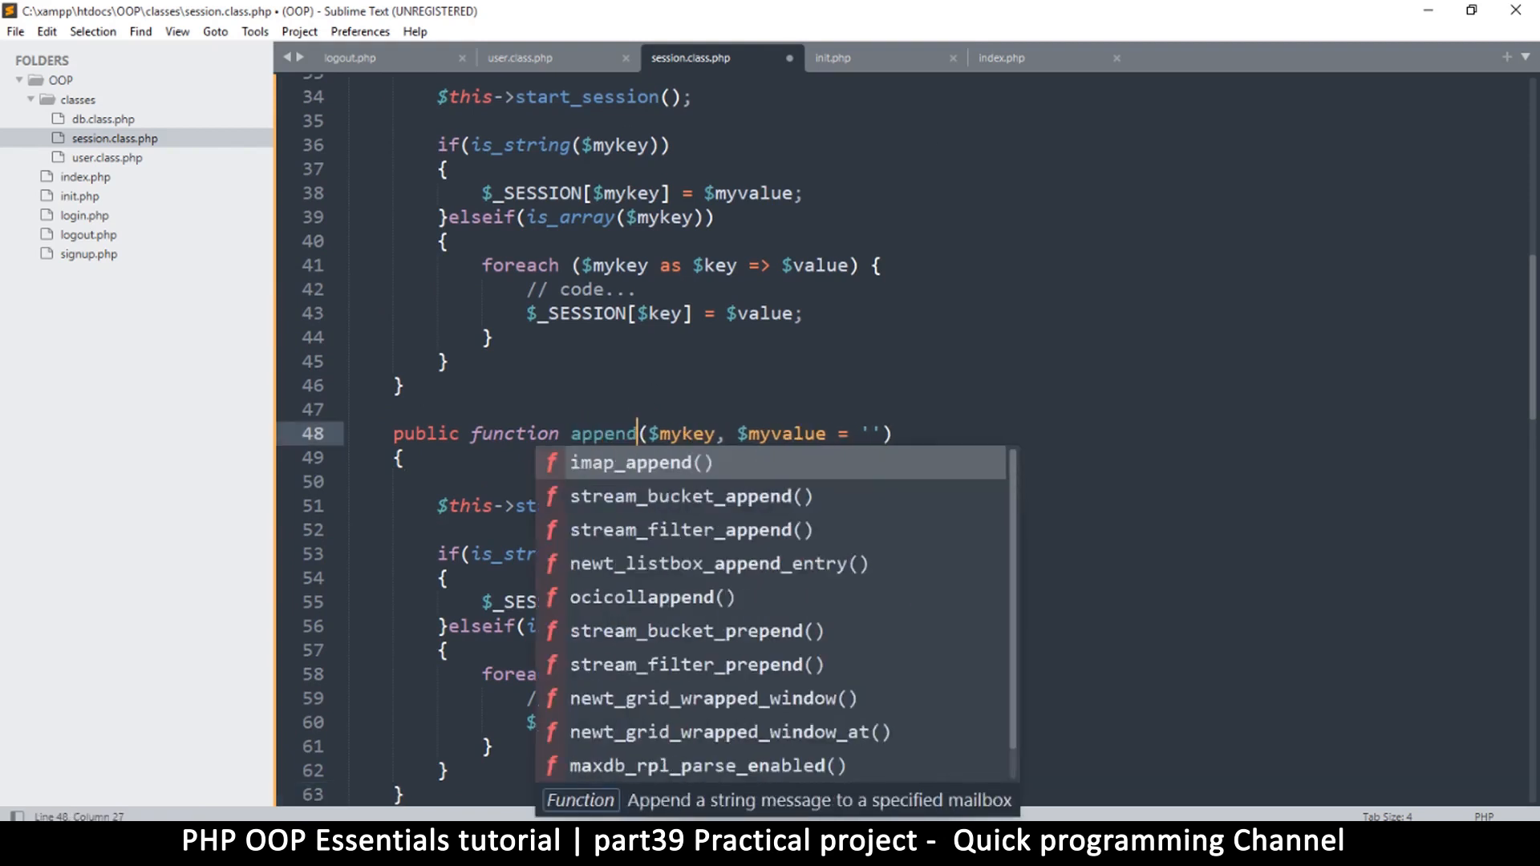
key("ctrl+s")
Review the new append() function, its start_session call and is_string check, and save
left_click(751, 484)
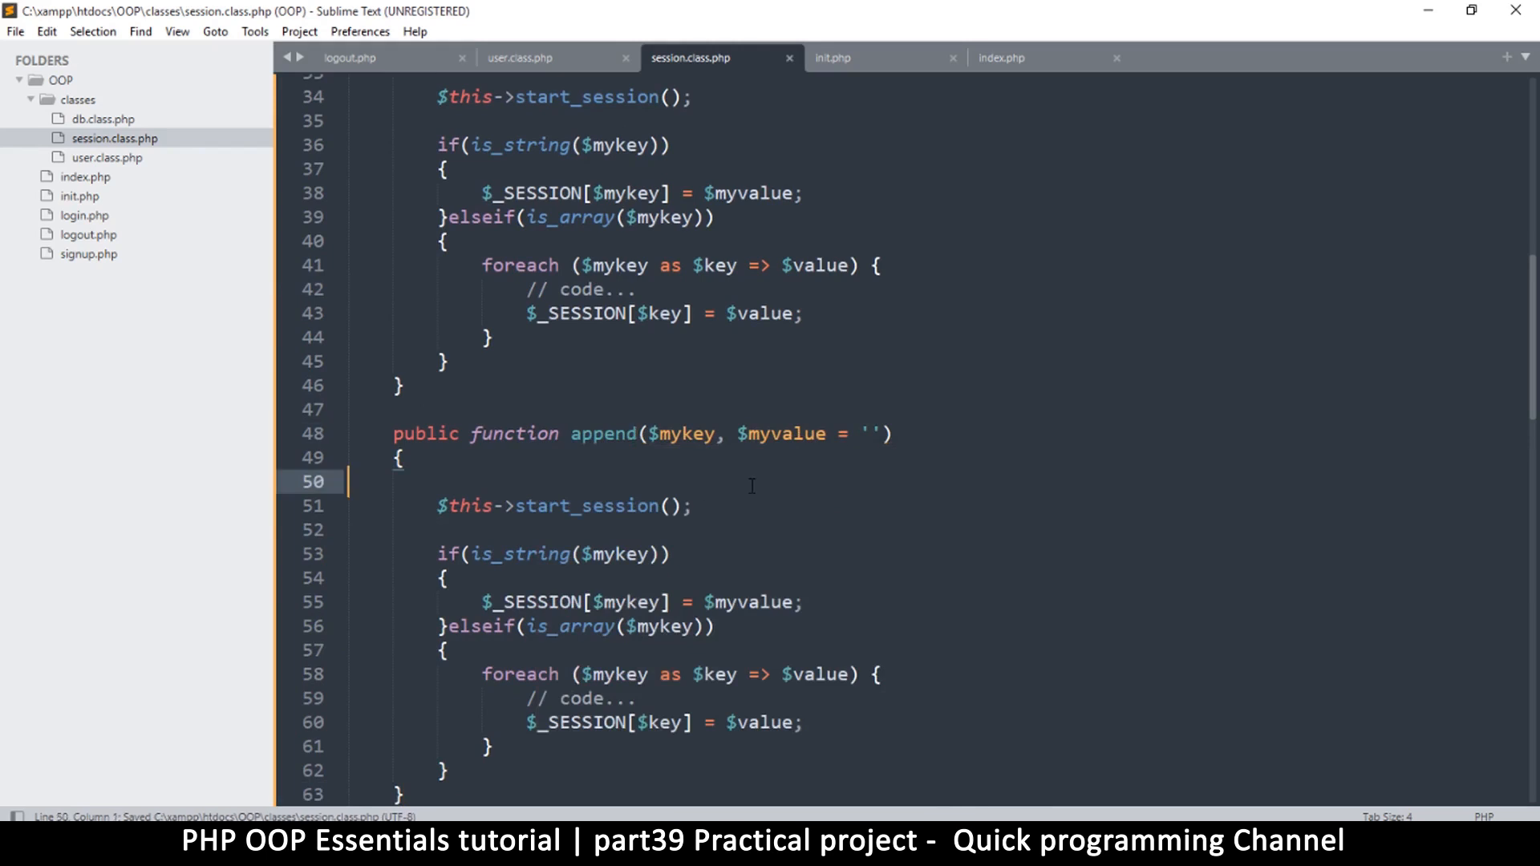
scroll(737, 487, "down", 2)
scroll(738, 487, "down", 2)
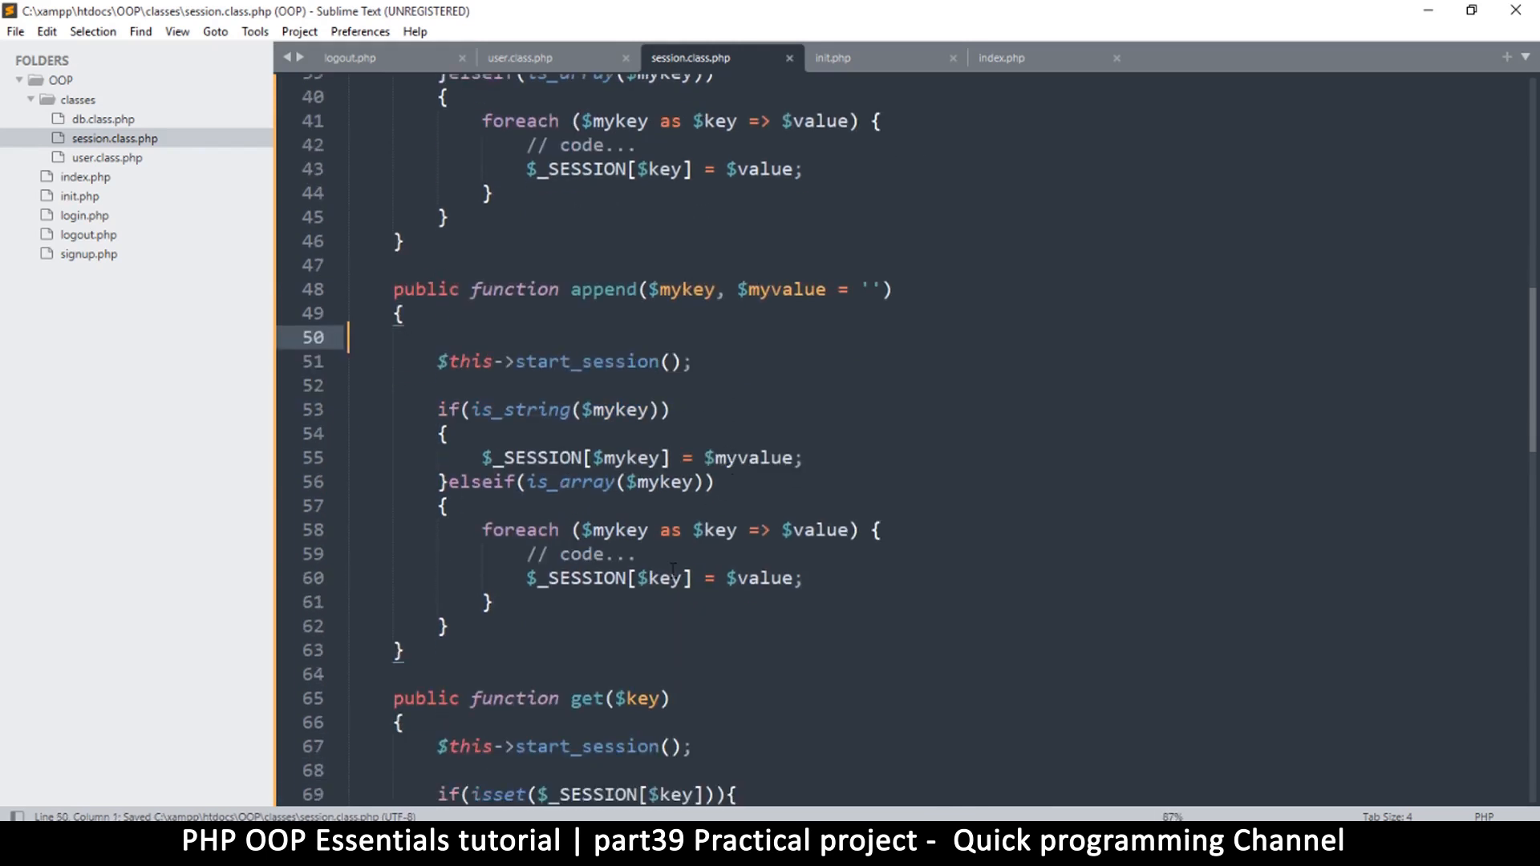
left_click(434, 356)
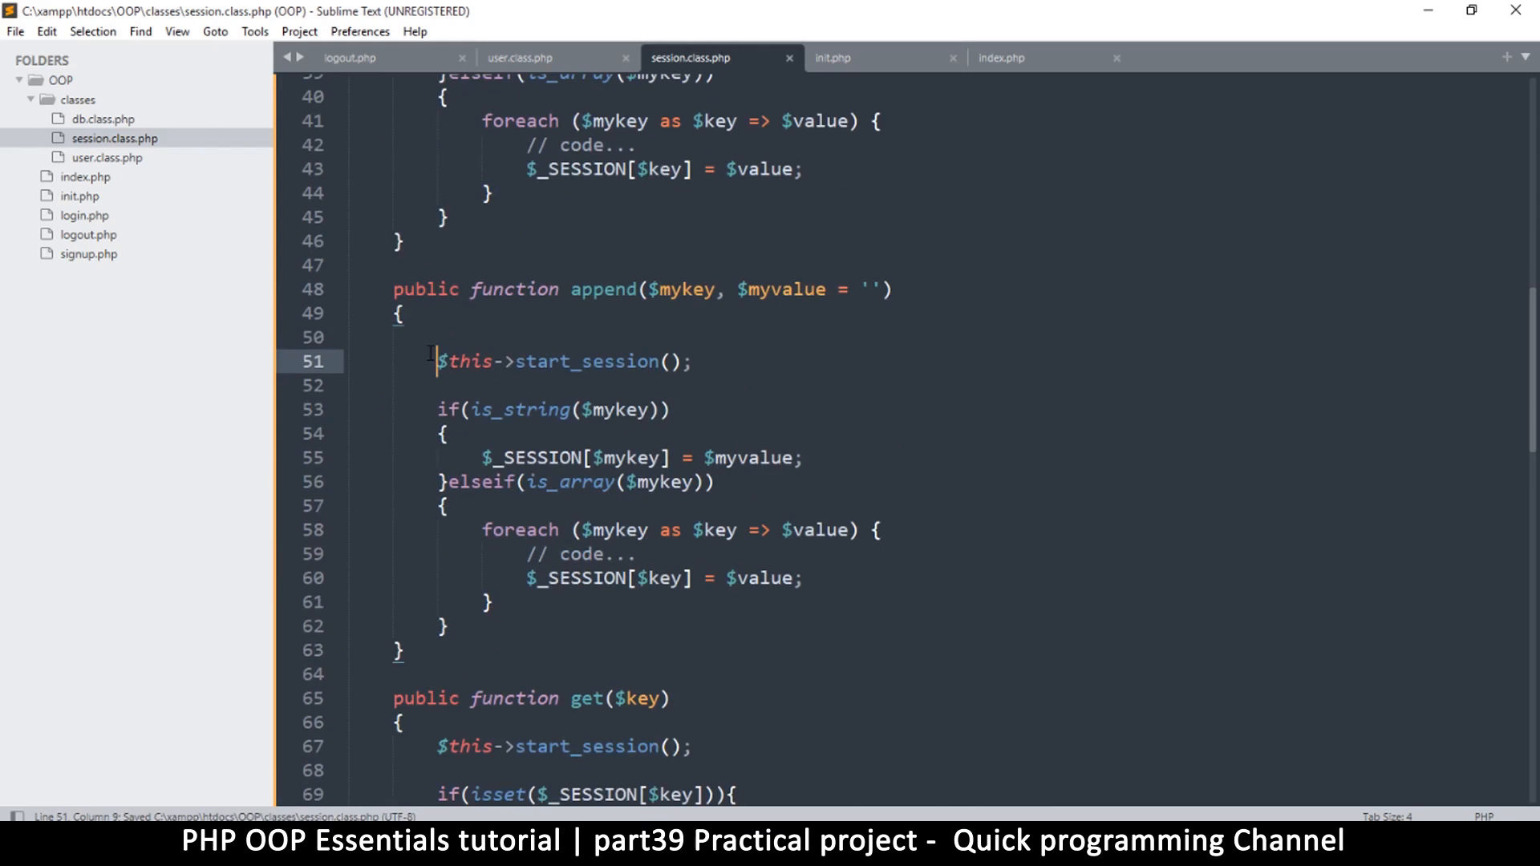
left_click_drag(388, 289, 718, 693)
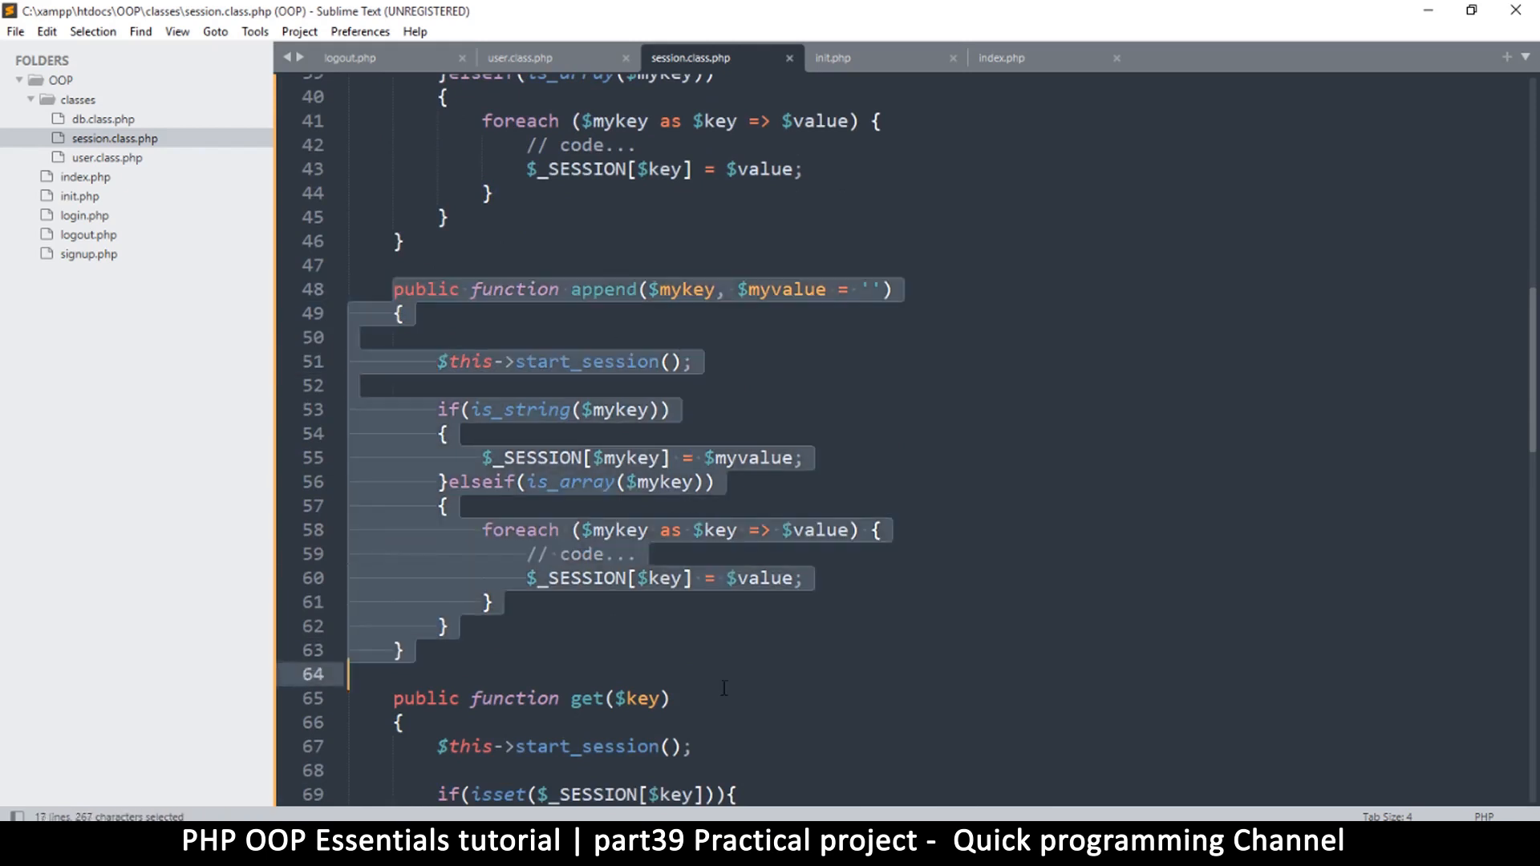
left_click(703, 623)
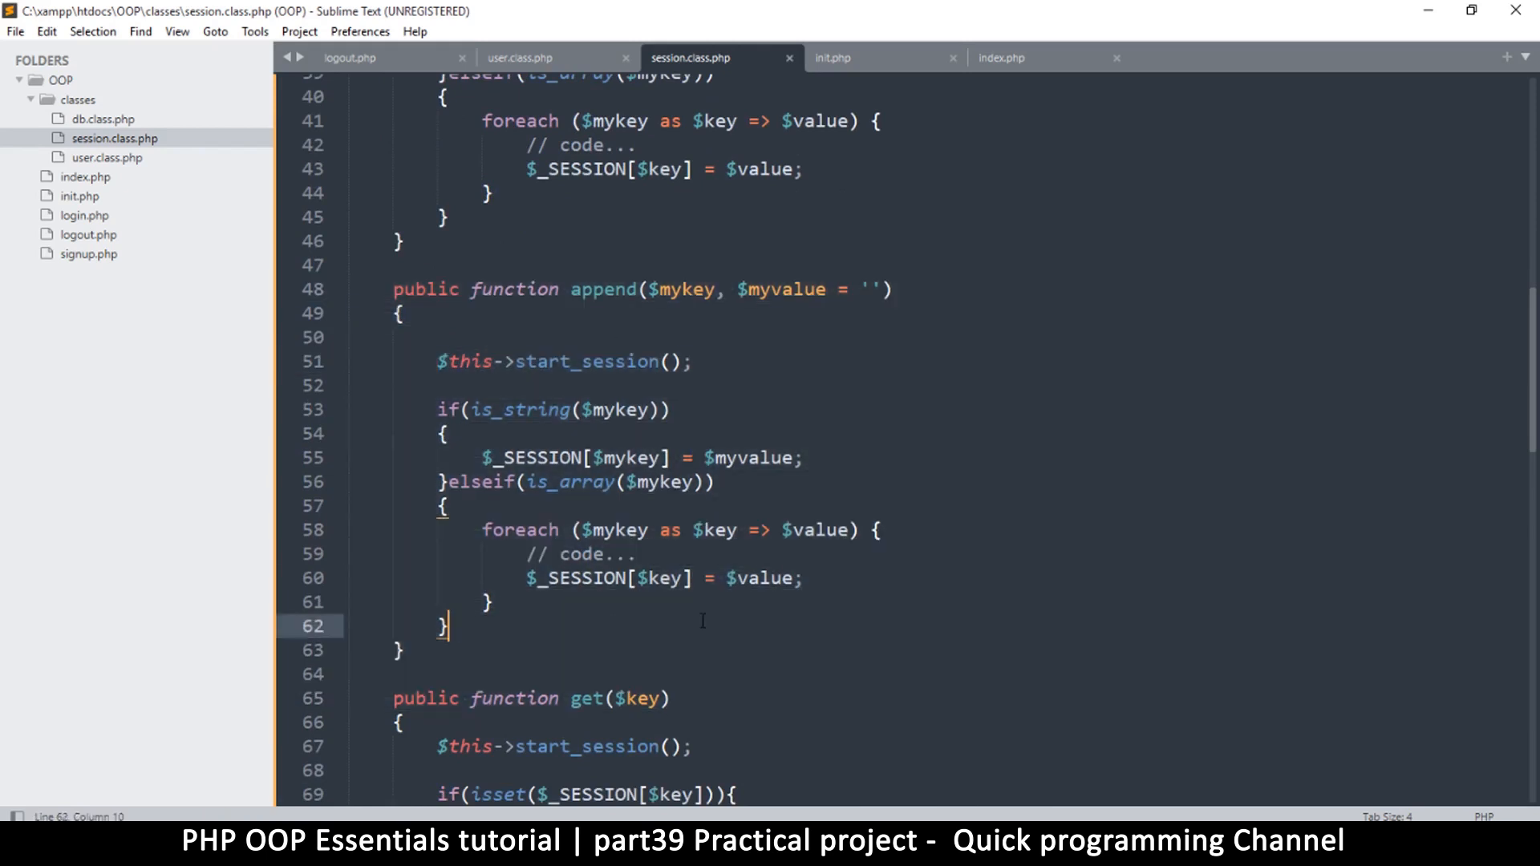
key("ctrl+s")
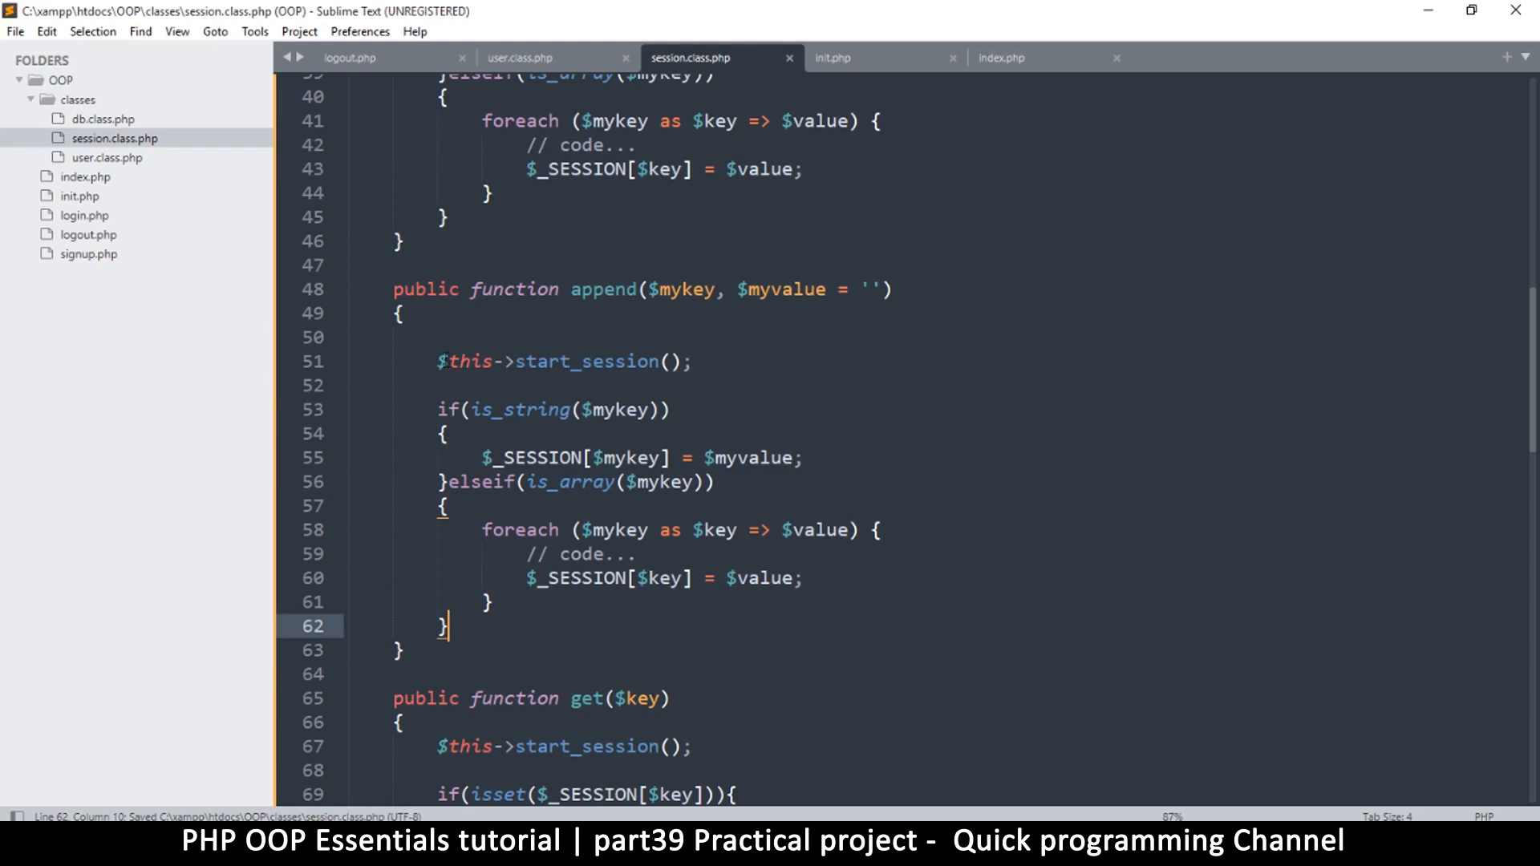
left_click_drag(439, 359, 795, 409)
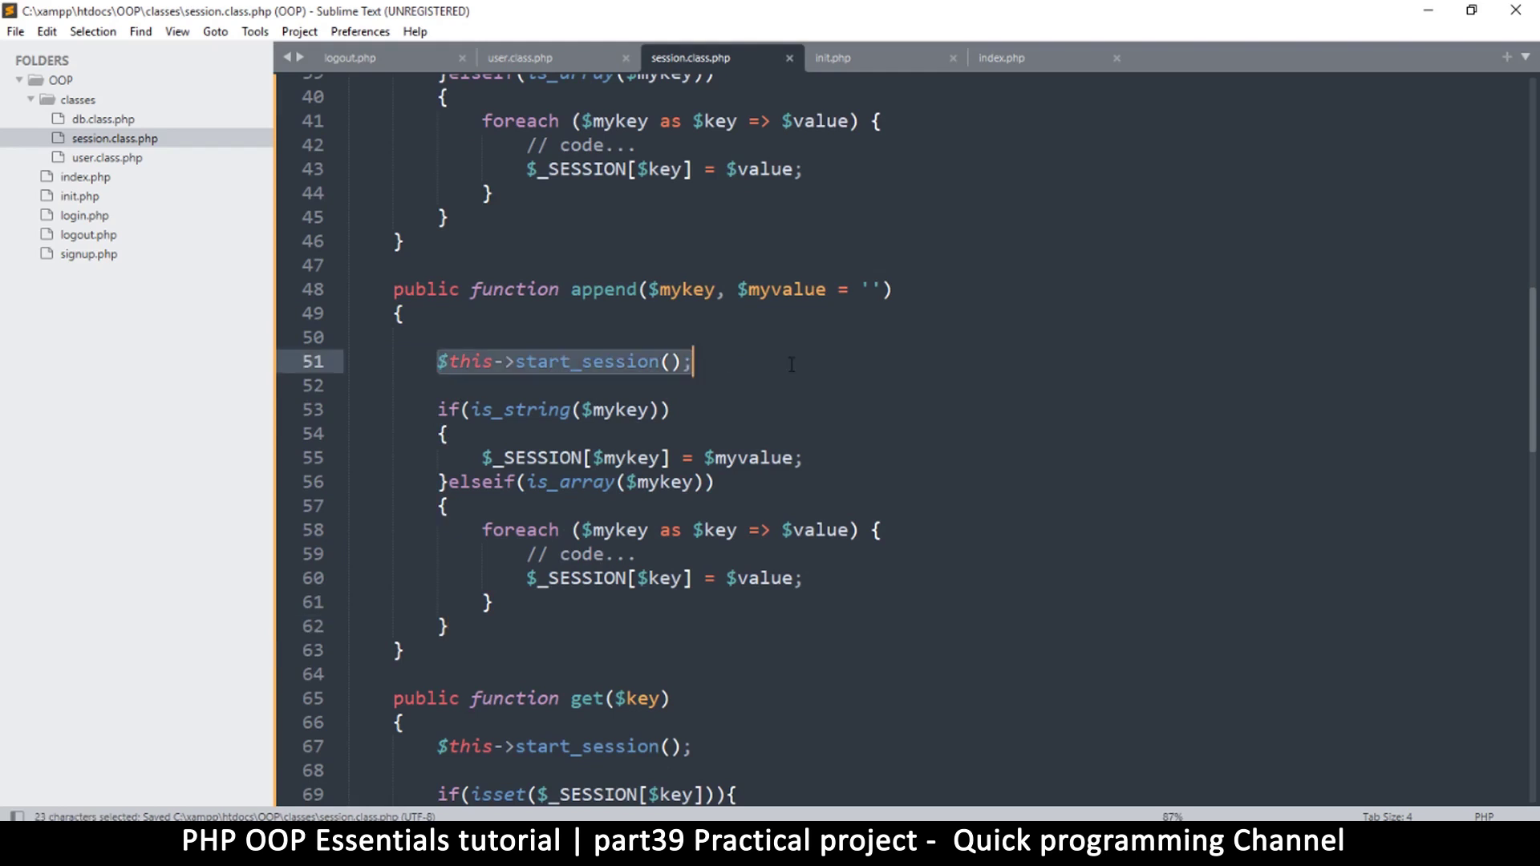
left_click(745, 416)
Examine append's $myvalue parameter and the $_SESSION[$mykey] assignment on line 55
key("ctrl+plus")
key("ctrl+plus")
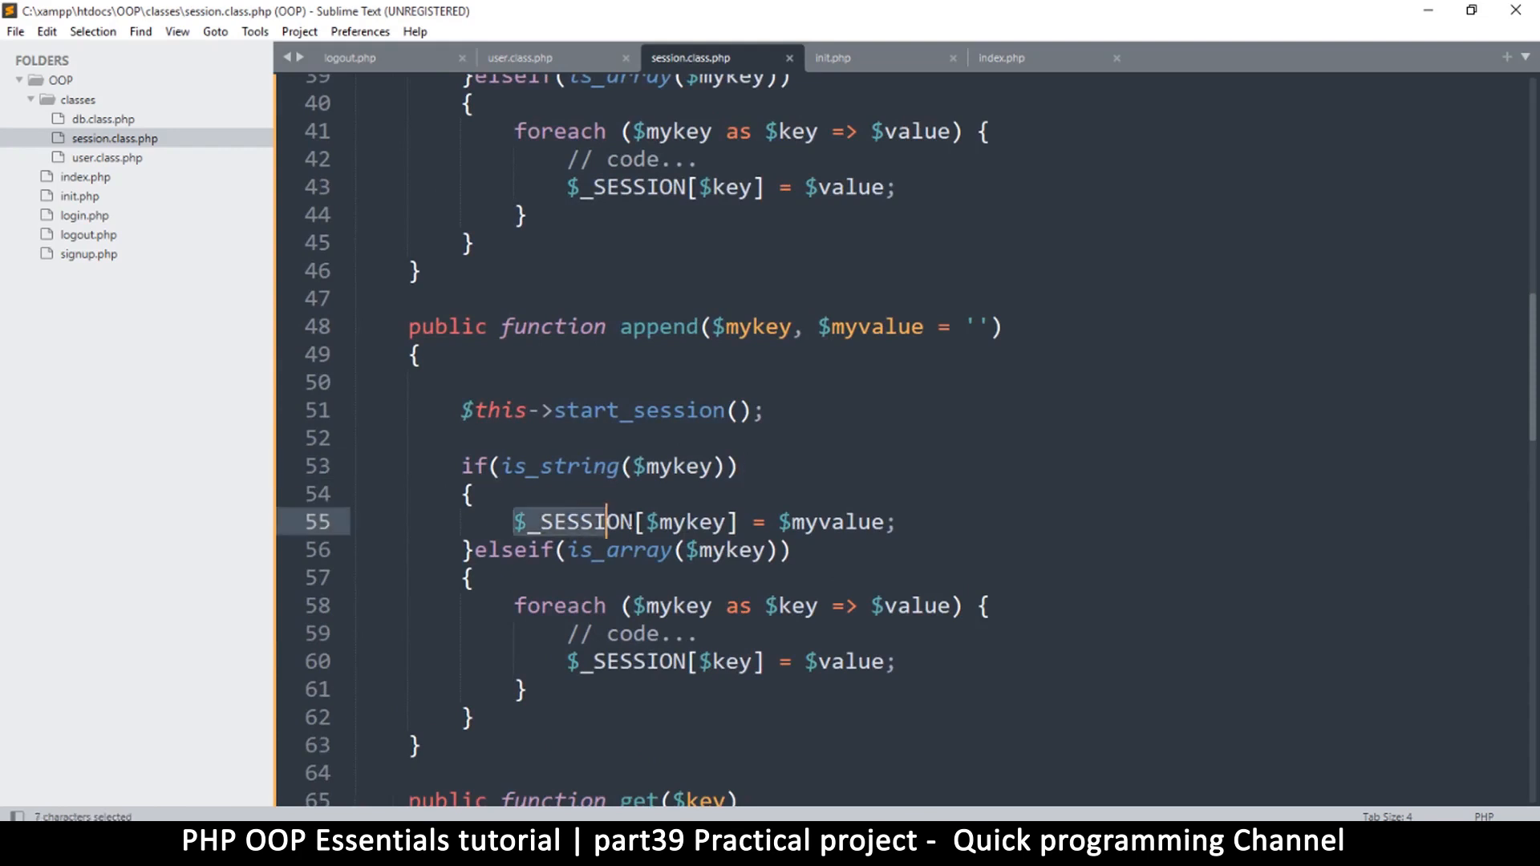
left_click_drag(513, 522, 739, 522)
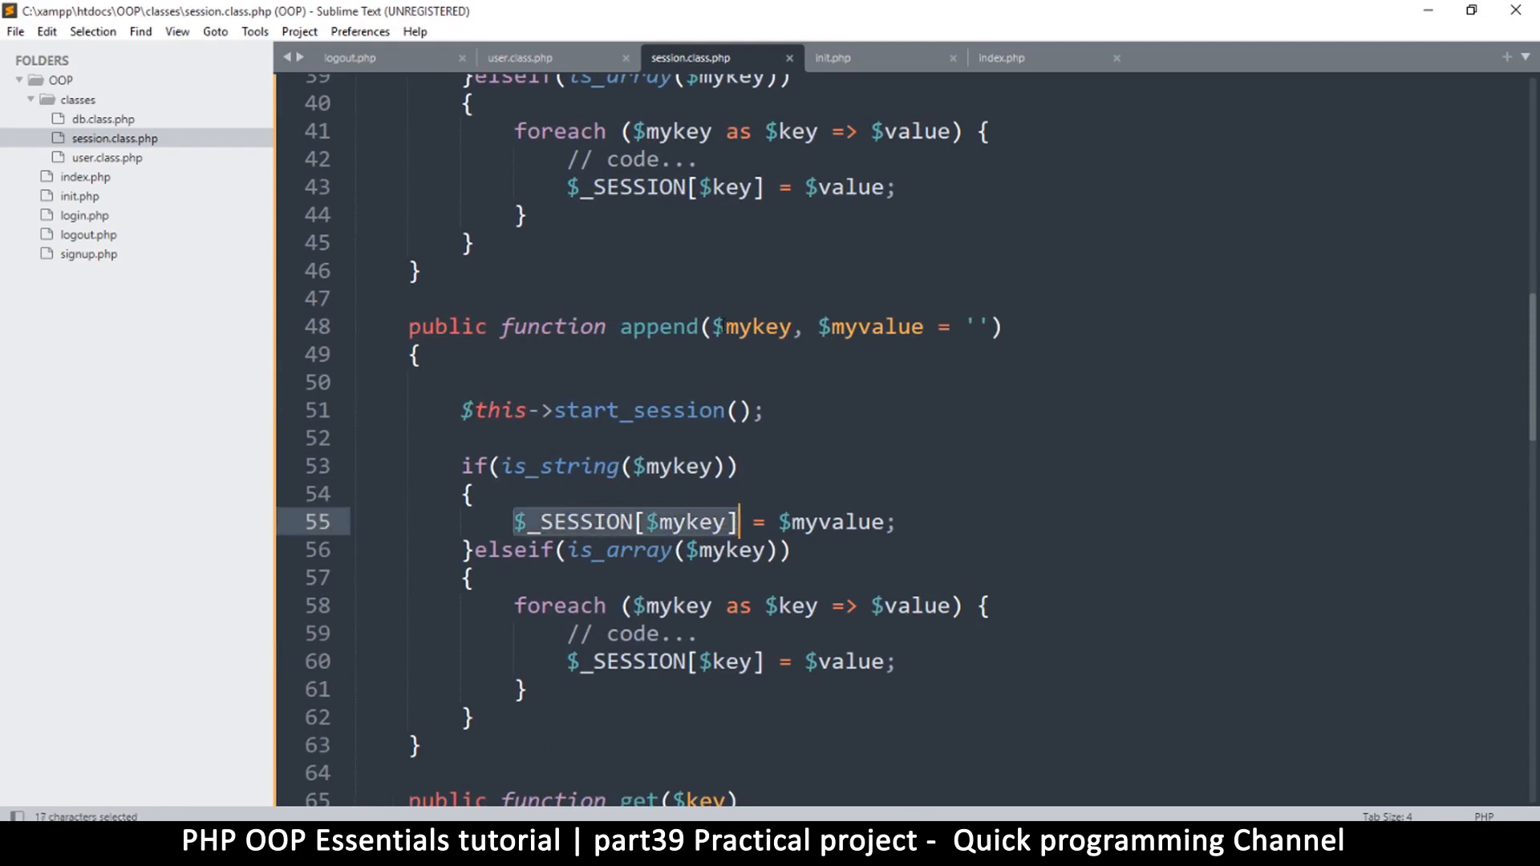
double_click(659, 327)
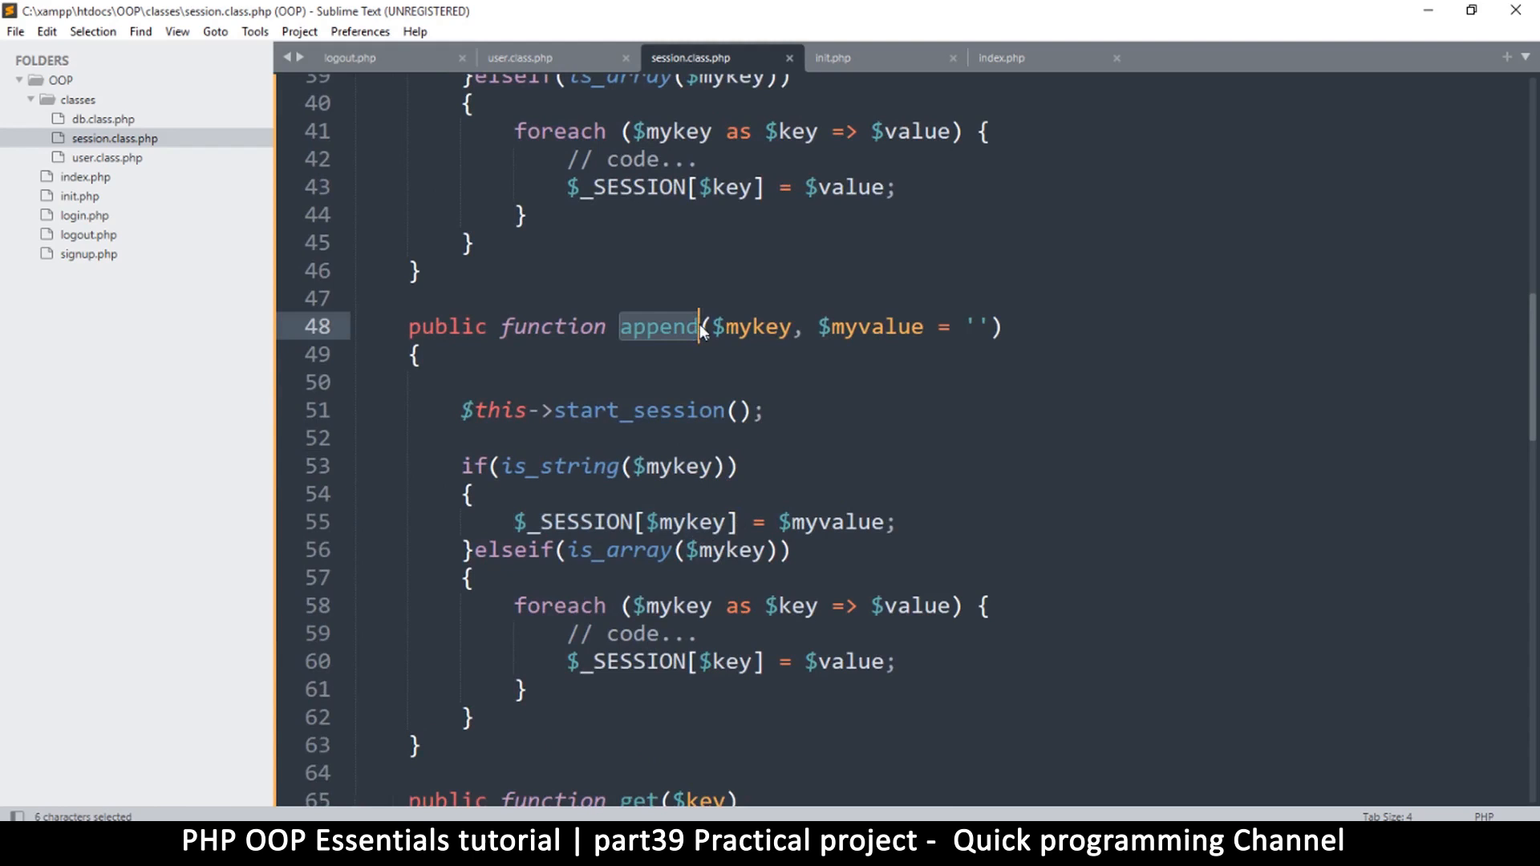
left_click(818, 326)
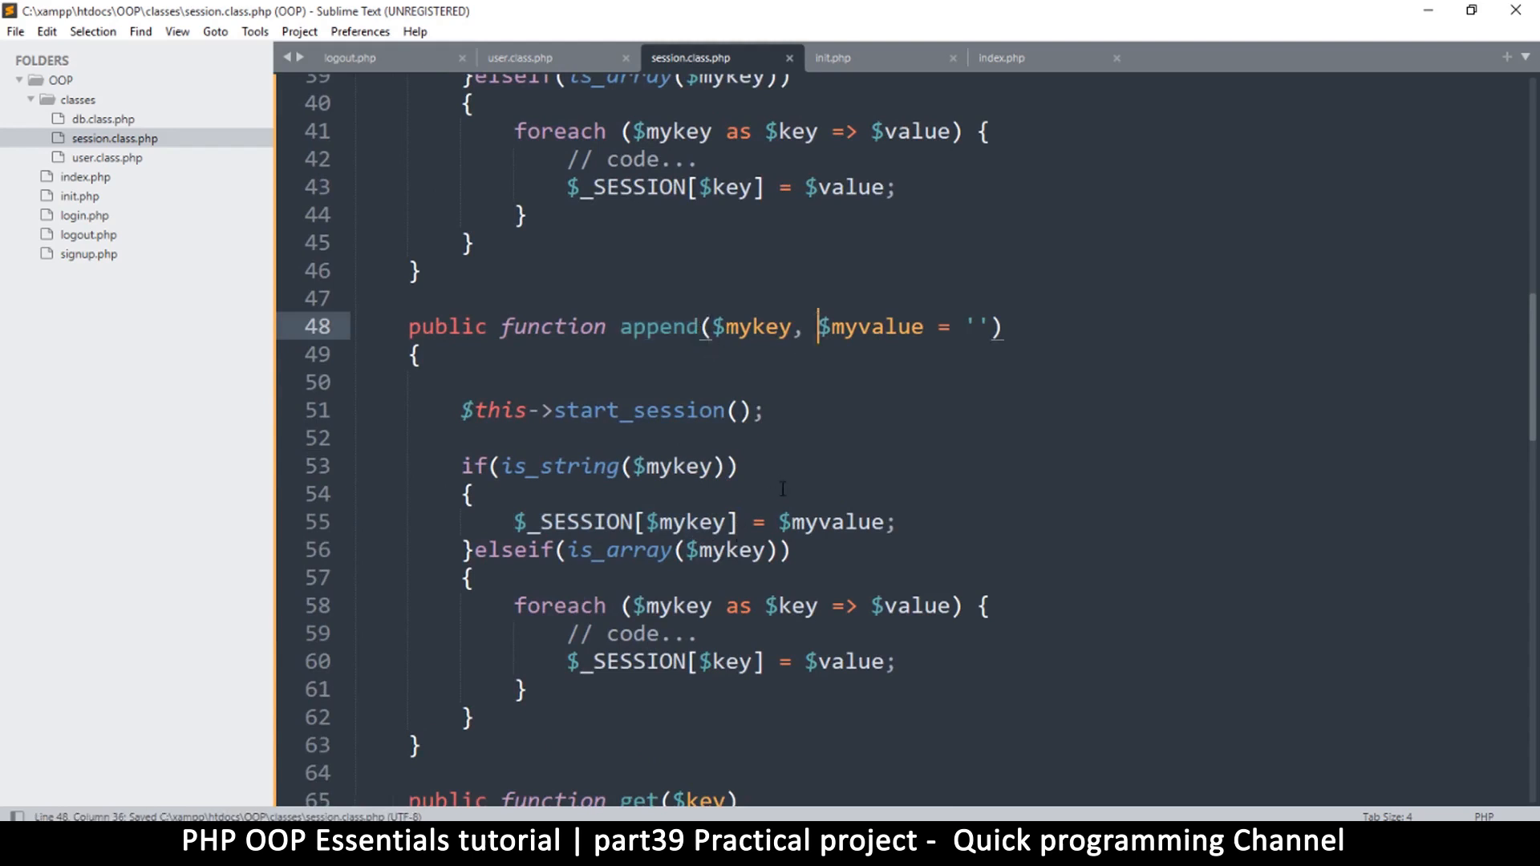
left_click_drag(515, 522, 742, 520)
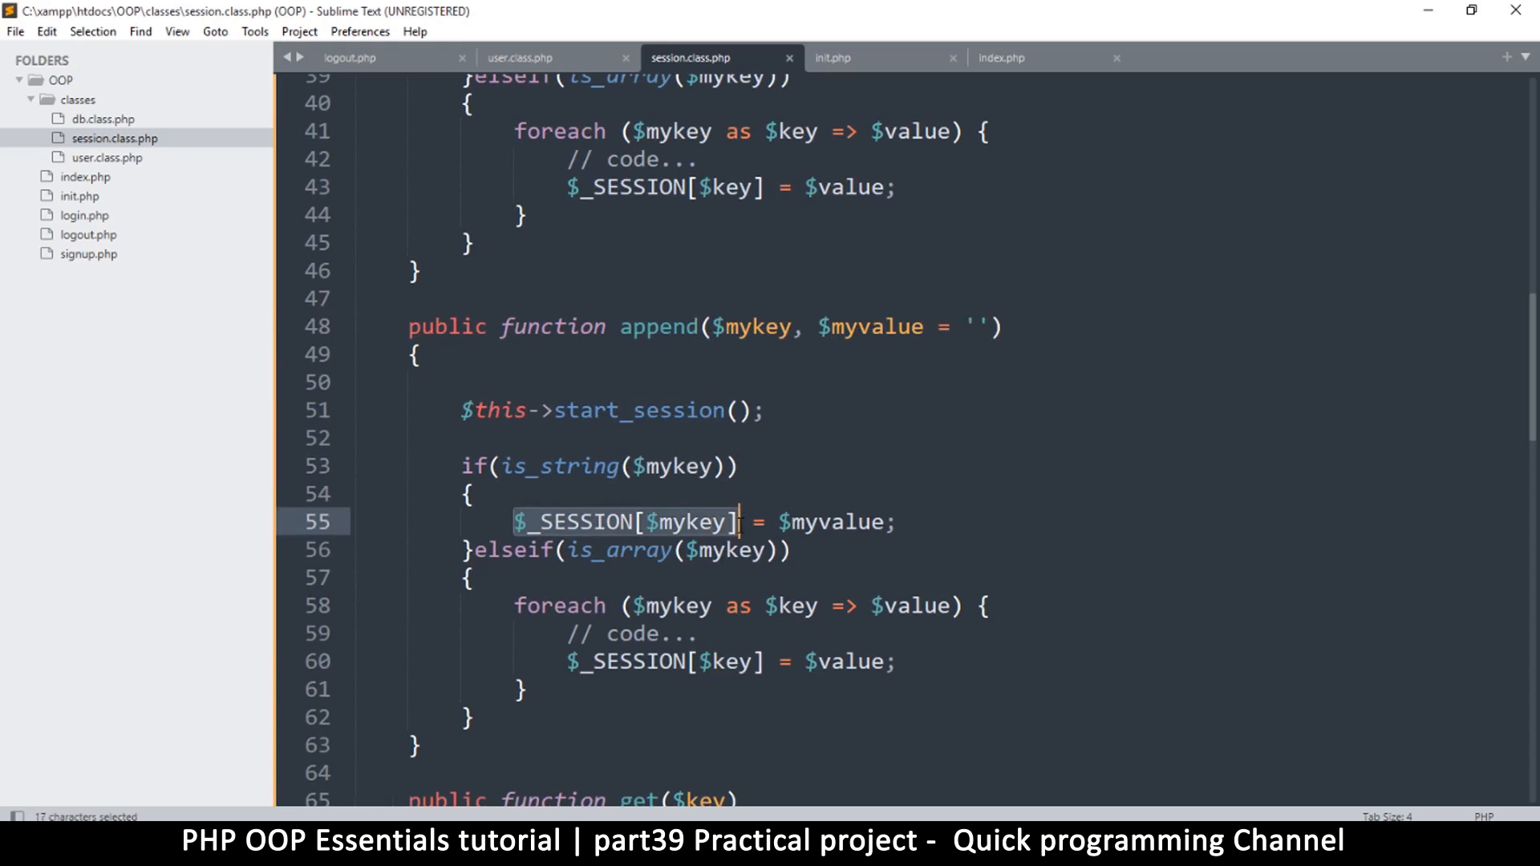
double_click(843, 521)
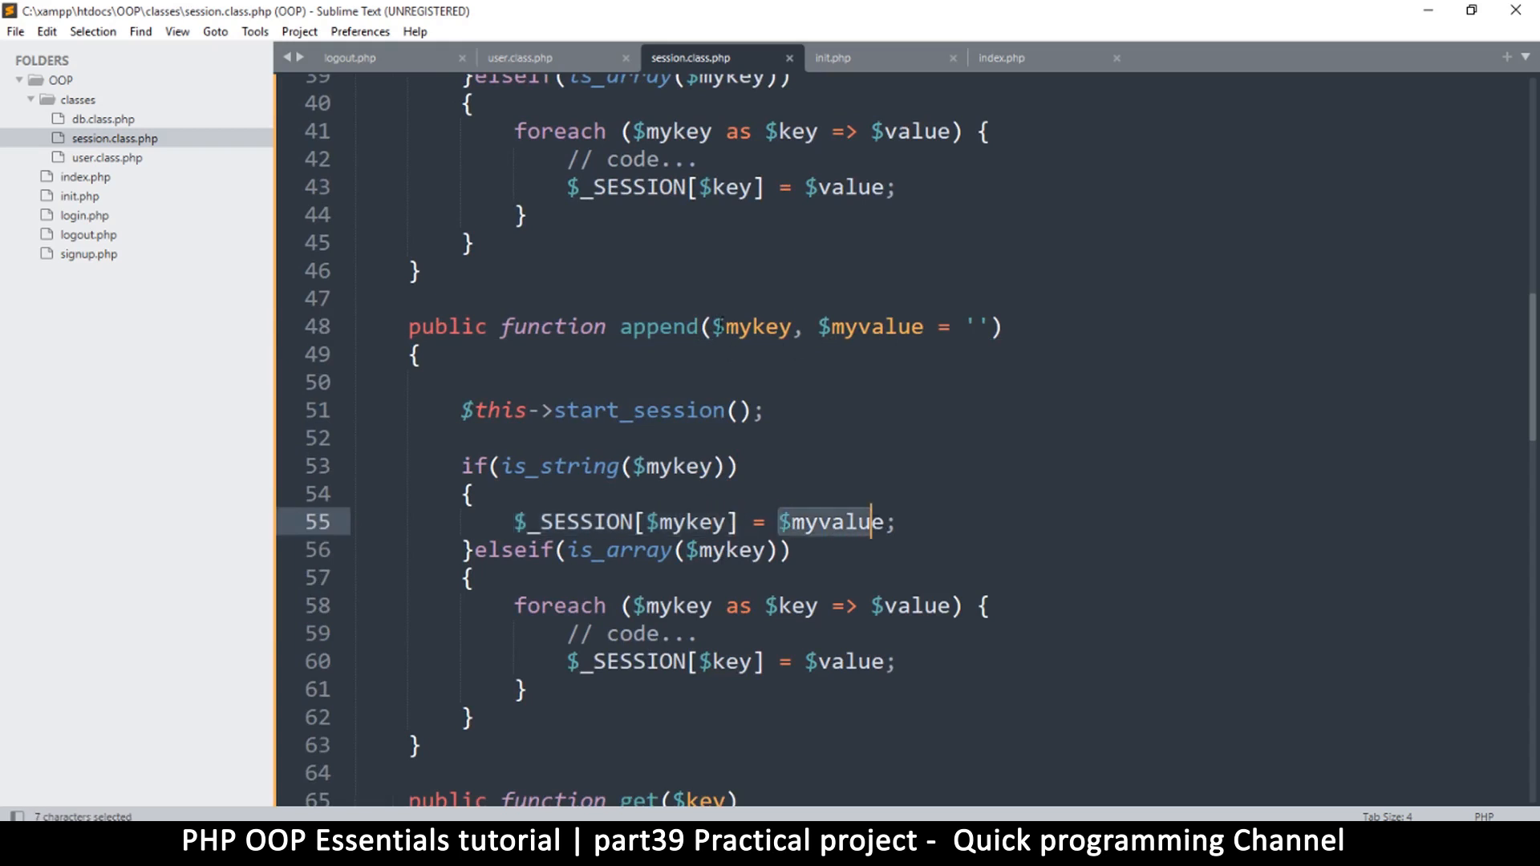
Inspect line 108's $email = $_SESSION['USER'] lookup in user.class.php, then return to session.class.php
left_click(530, 57)
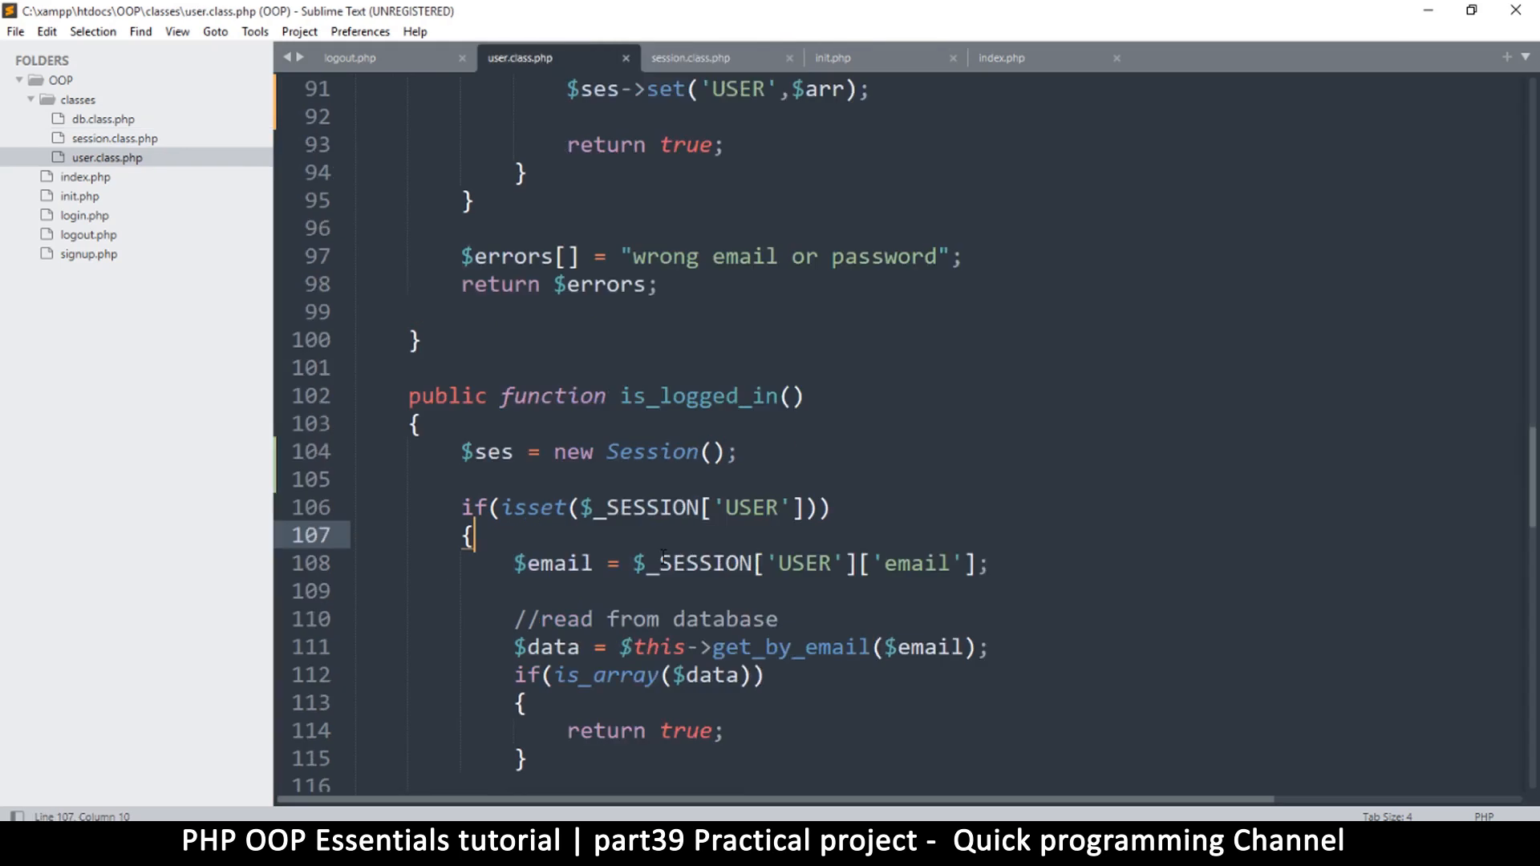
scroll(660, 562, "down", 1)
left_click_drag(544, 424, 804, 423)
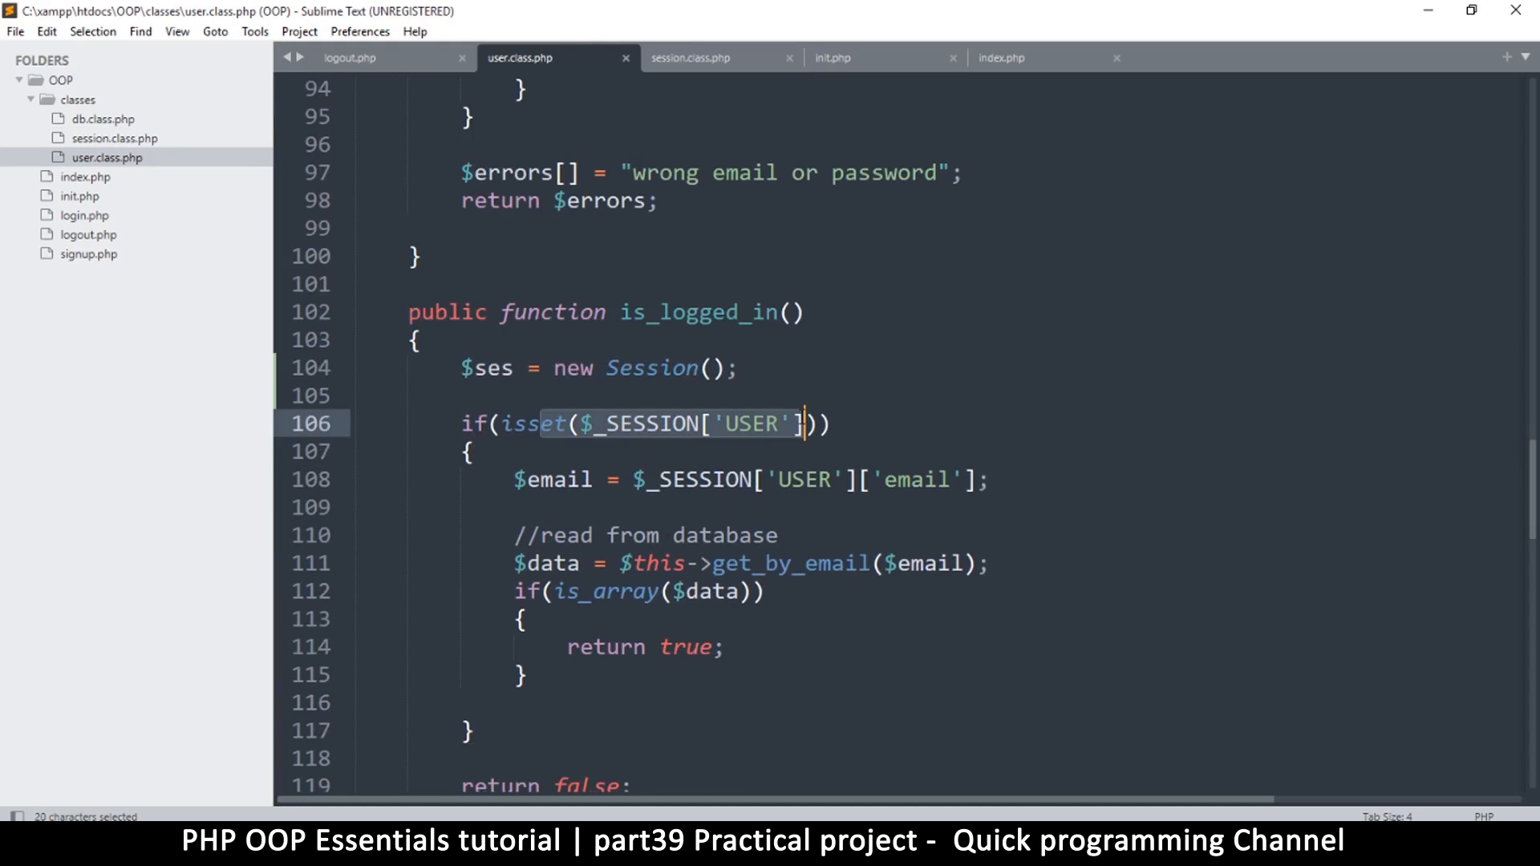
left_click_drag(515, 478, 610, 479)
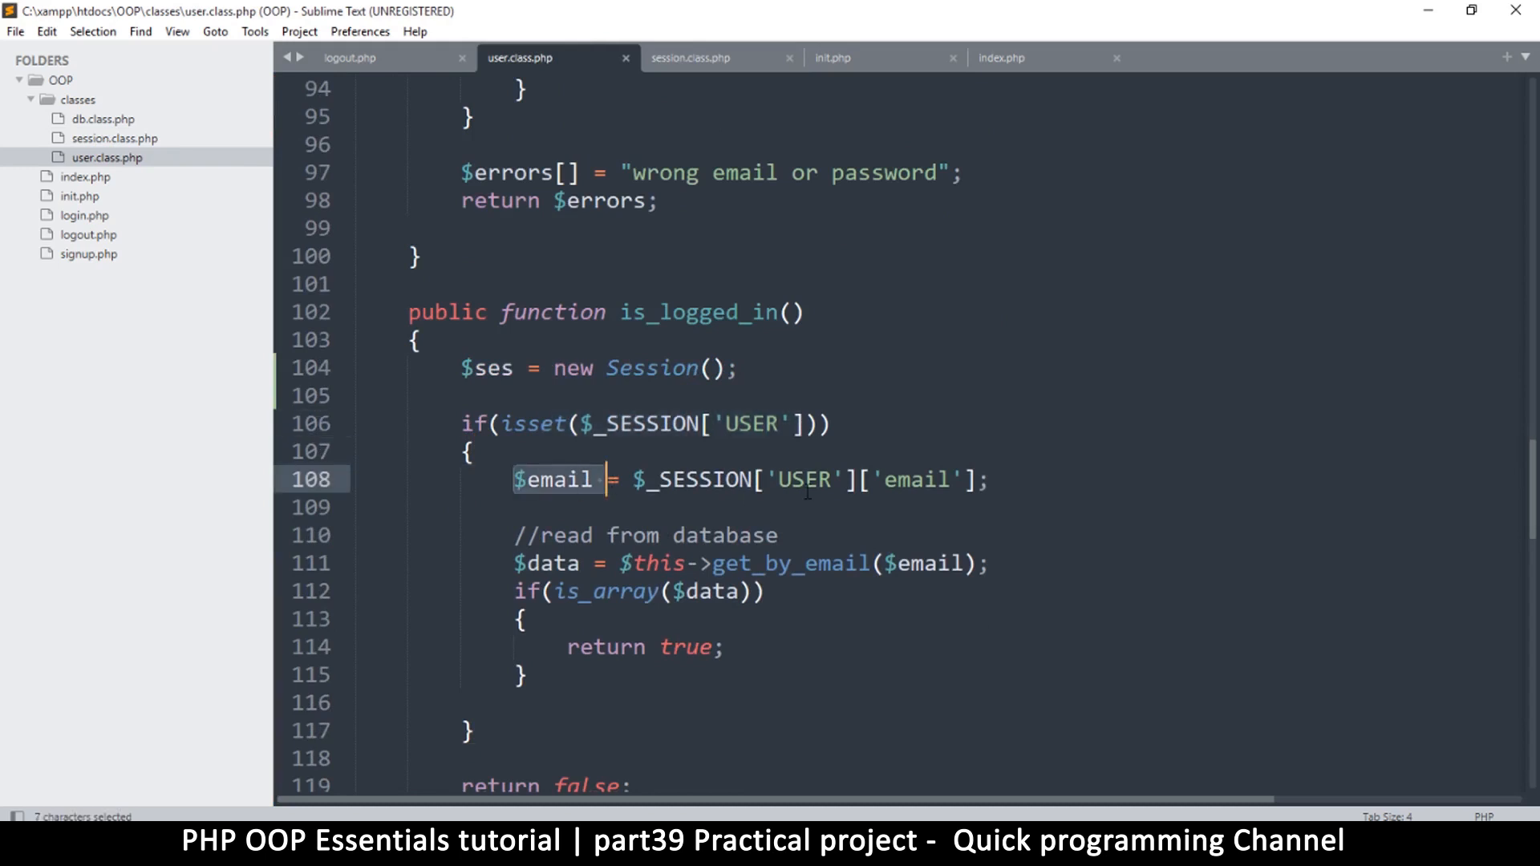
left_click(568, 479)
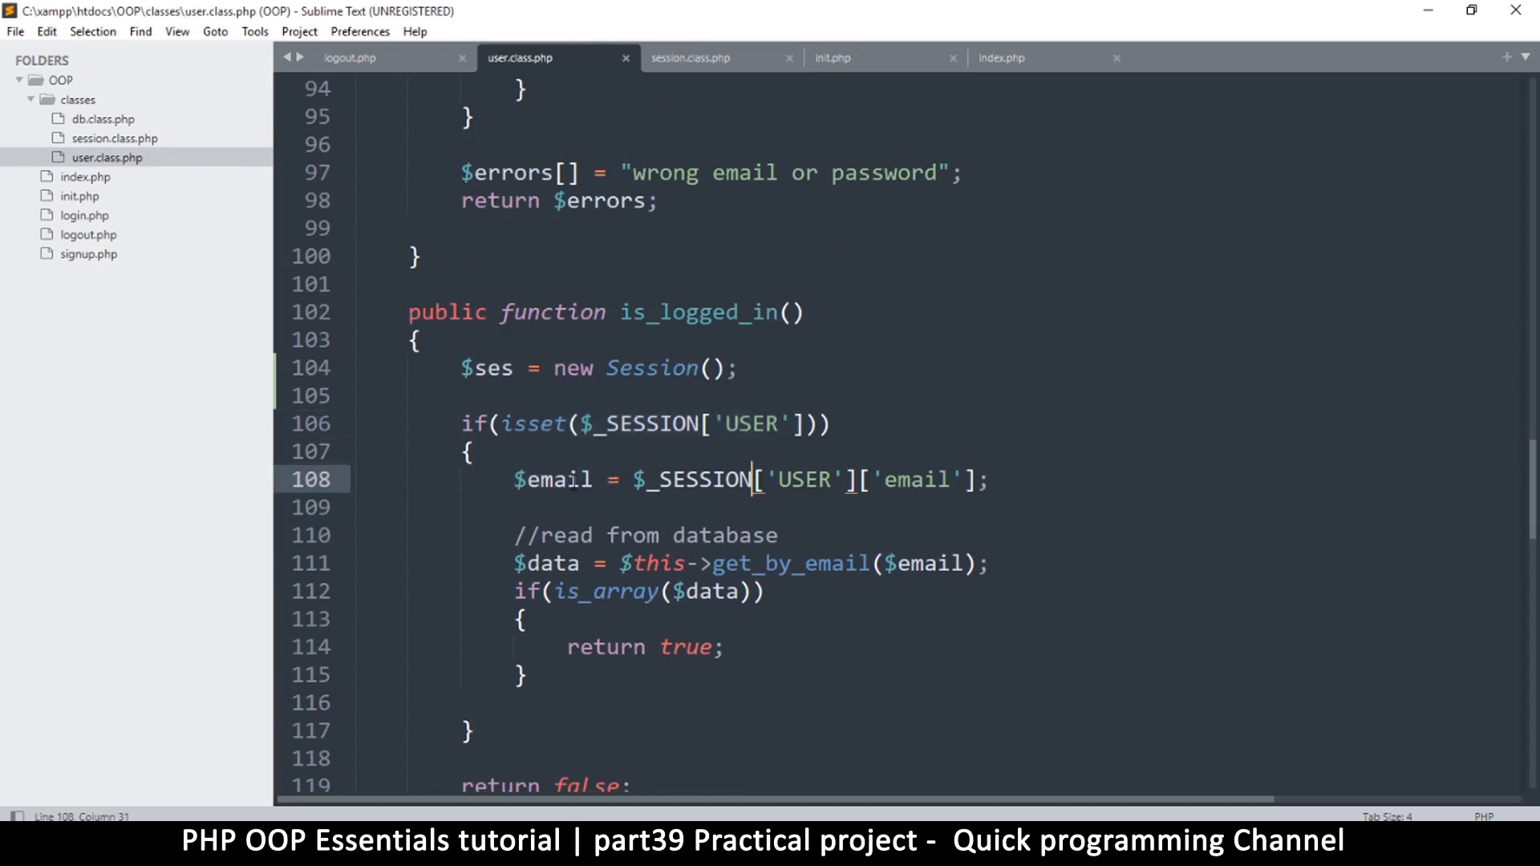
left_click_drag(634, 478, 978, 480)
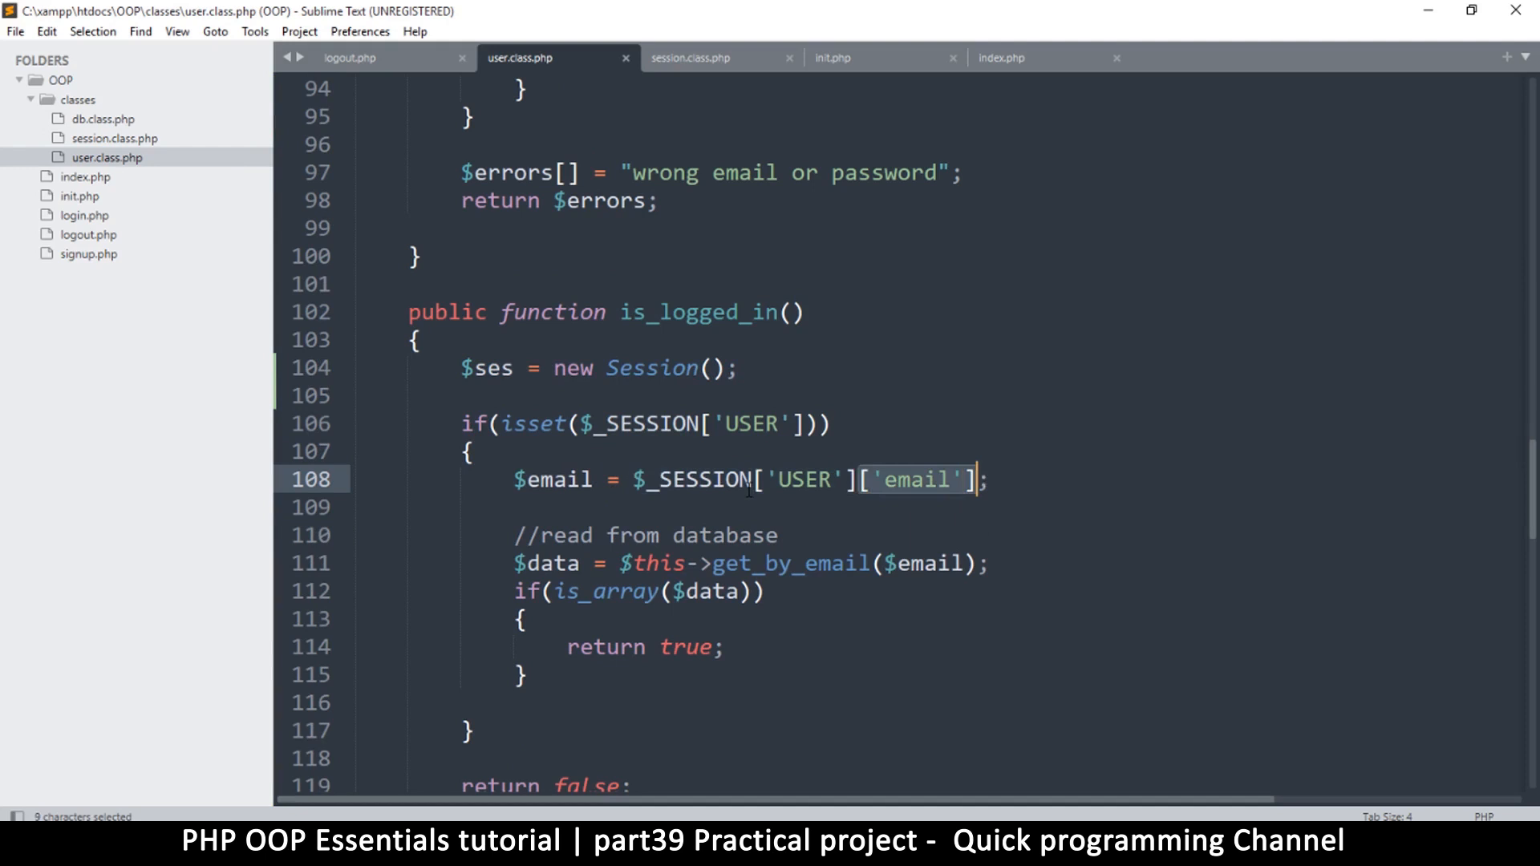
left_click(634, 479)
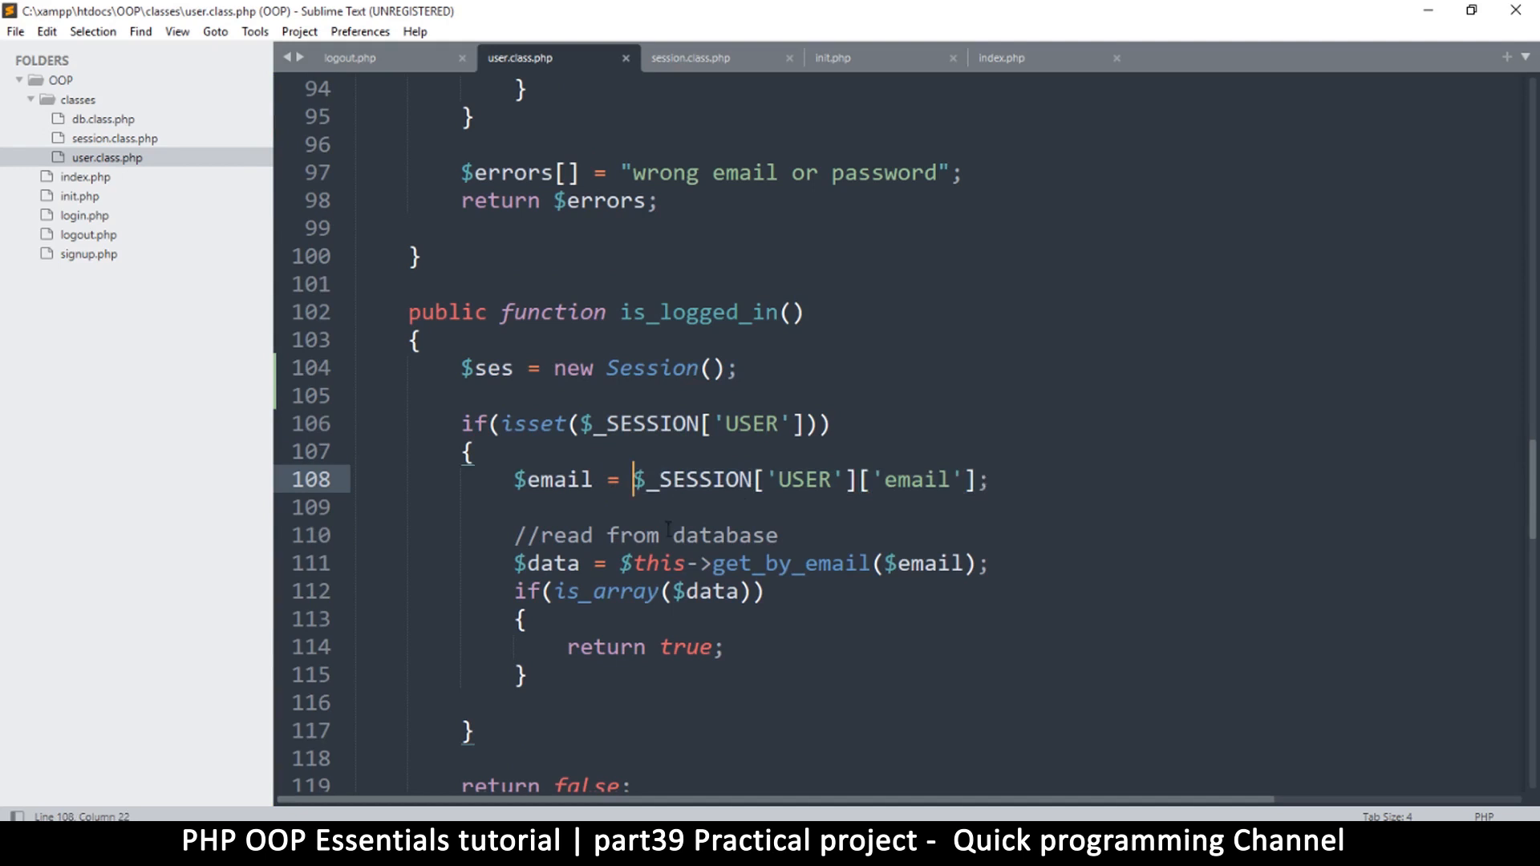
scroll(670, 531, "down", 2)
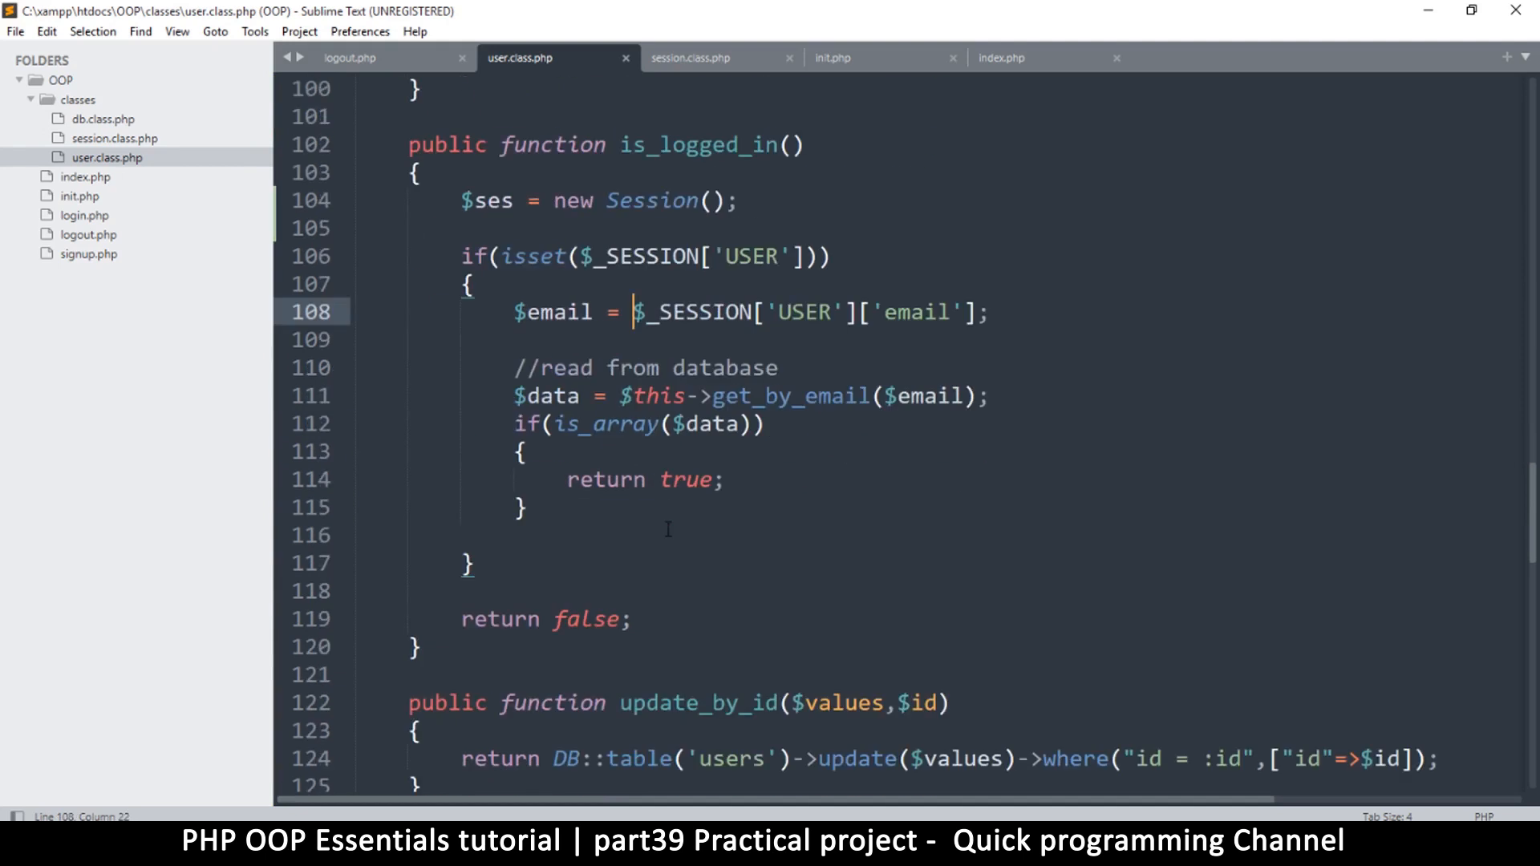
scroll(669, 531, "up", 1)
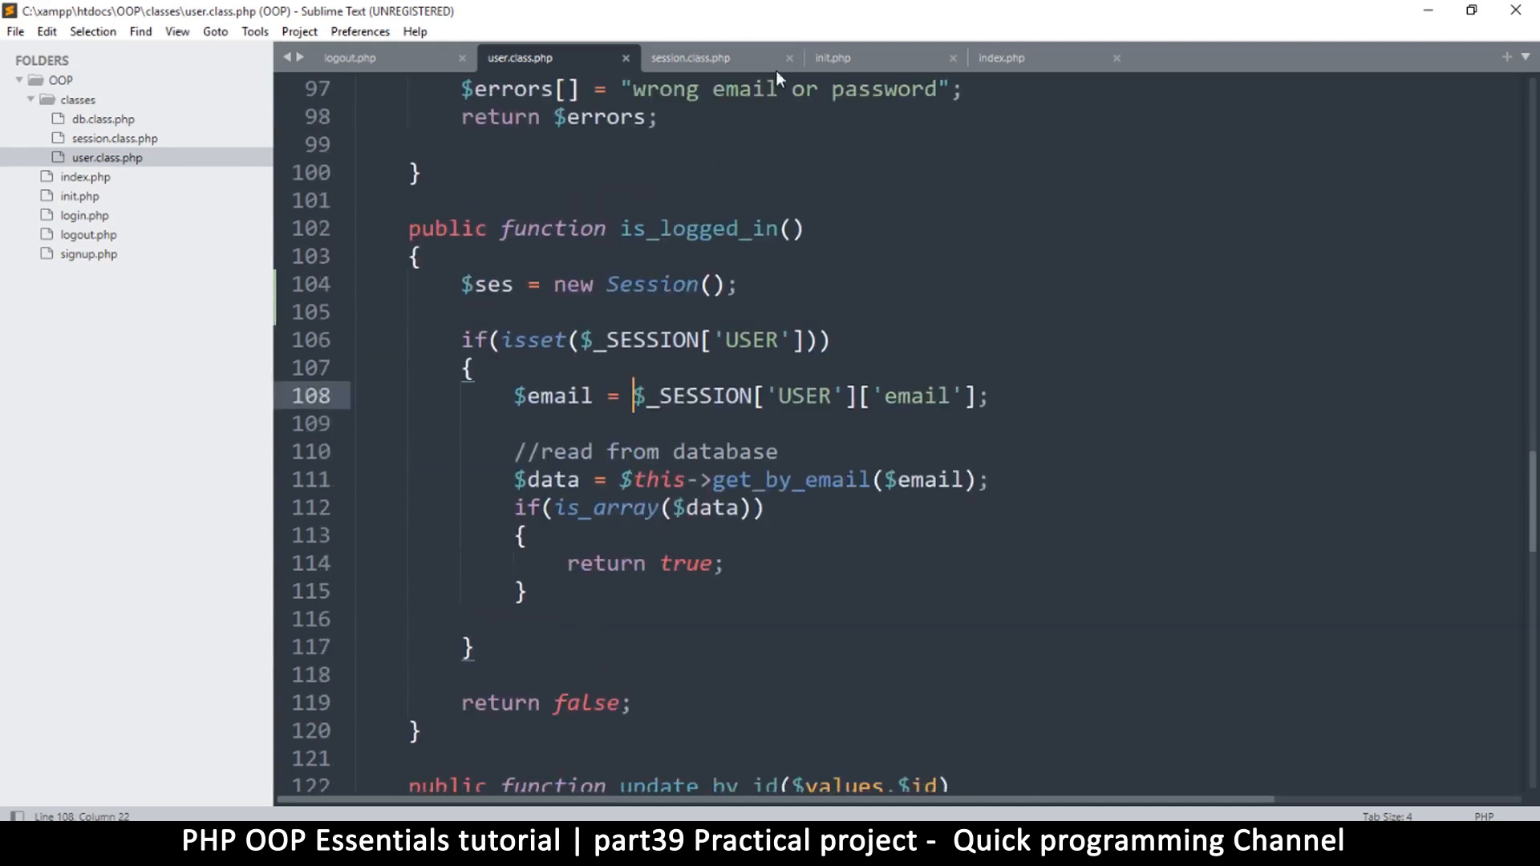
left_click(691, 57)
scroll(703, 472, "down", 1)
scroll(542, 360, "down", 1)
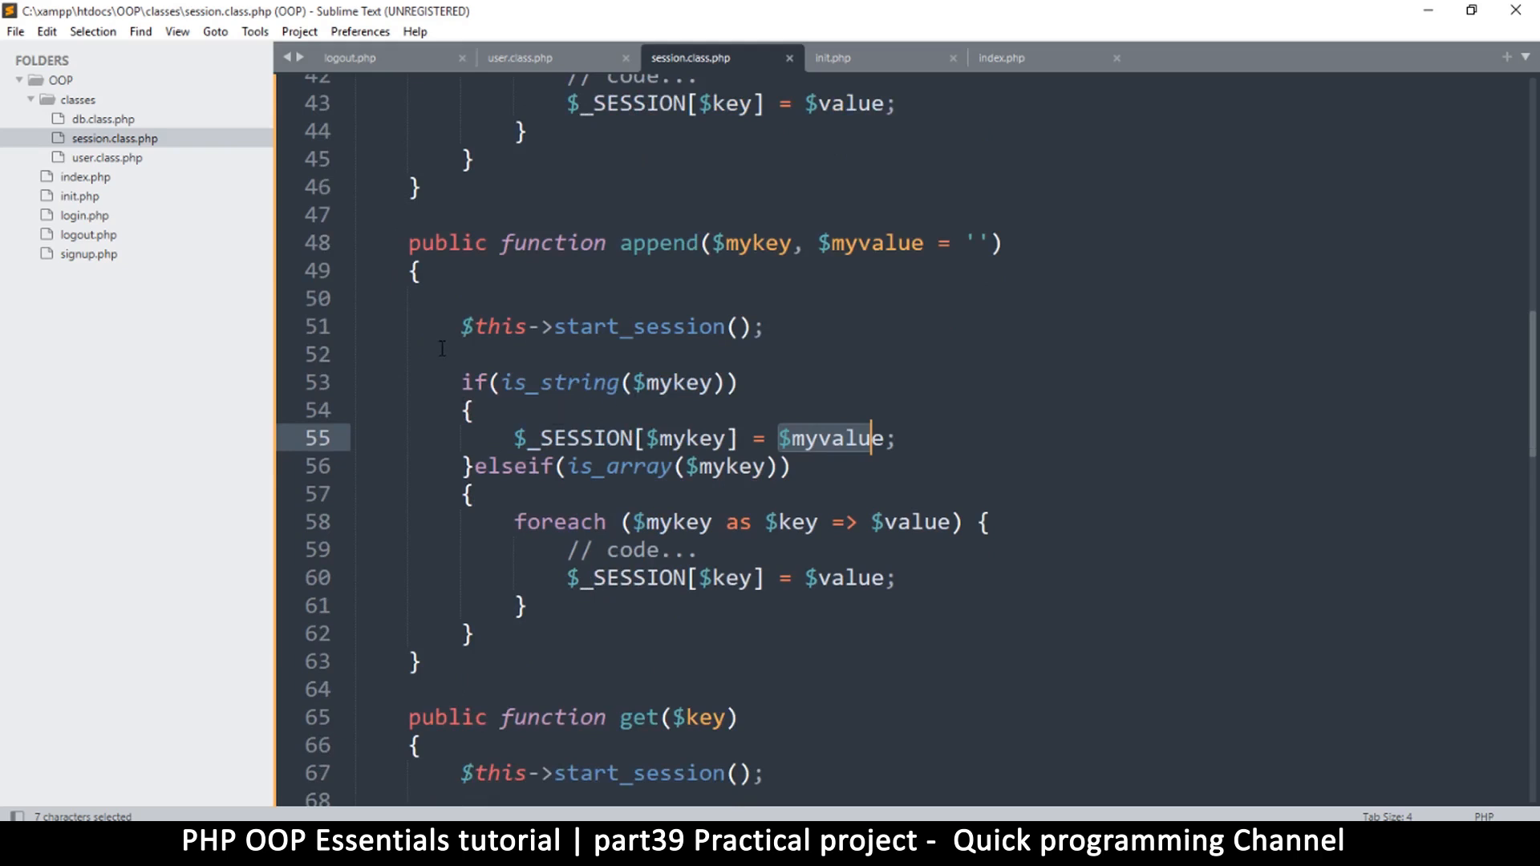
Cut the is_string branch out of append() and remove the leftover else
left_click_drag(770, 350, 900, 439)
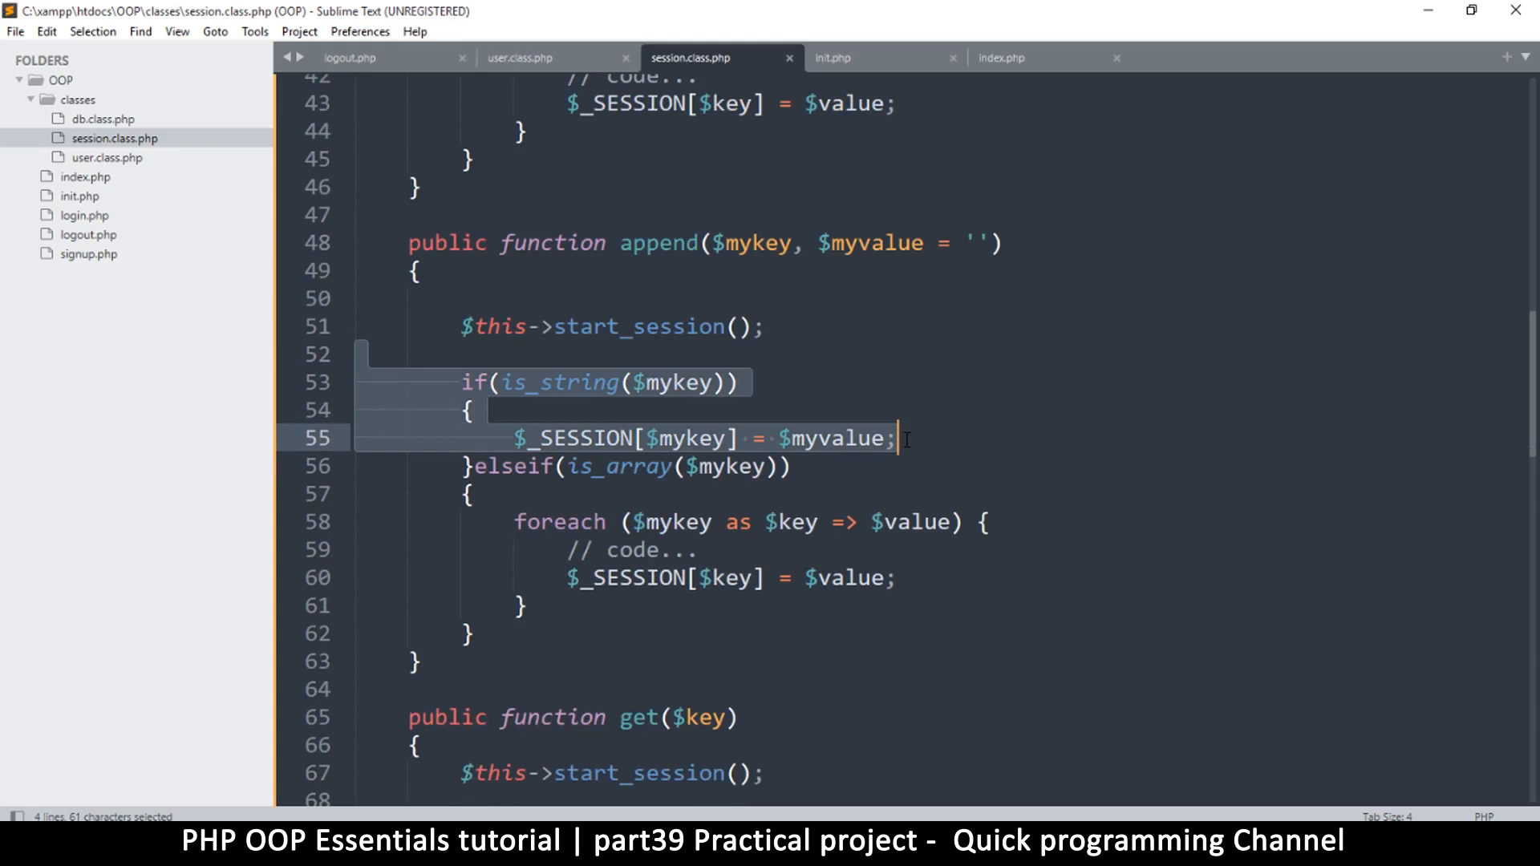
key("ctrl+x")
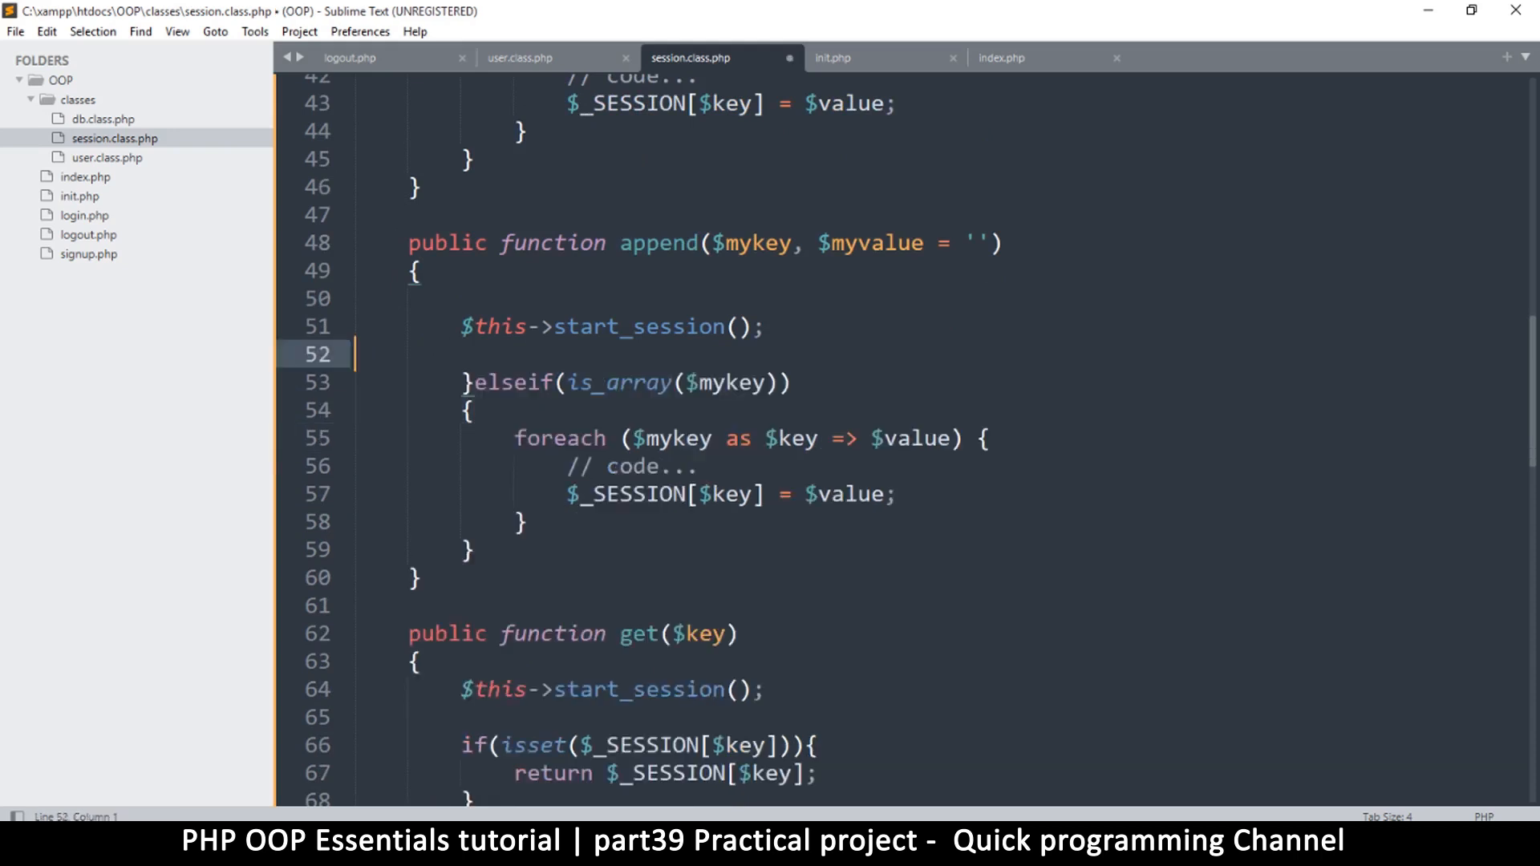
left_click_drag(462, 383, 532, 382)
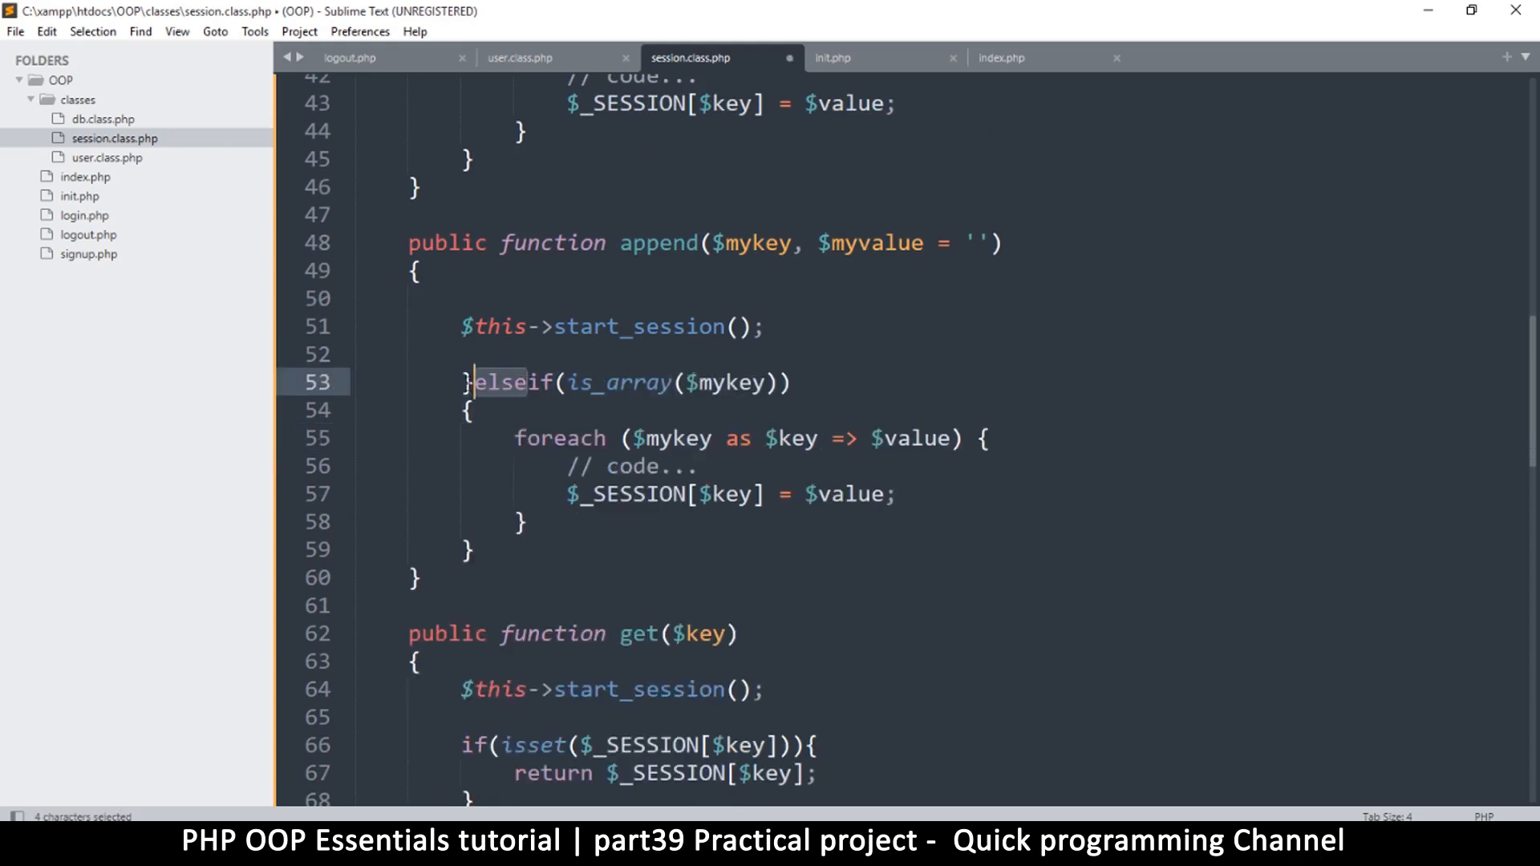
key("BackSpace")
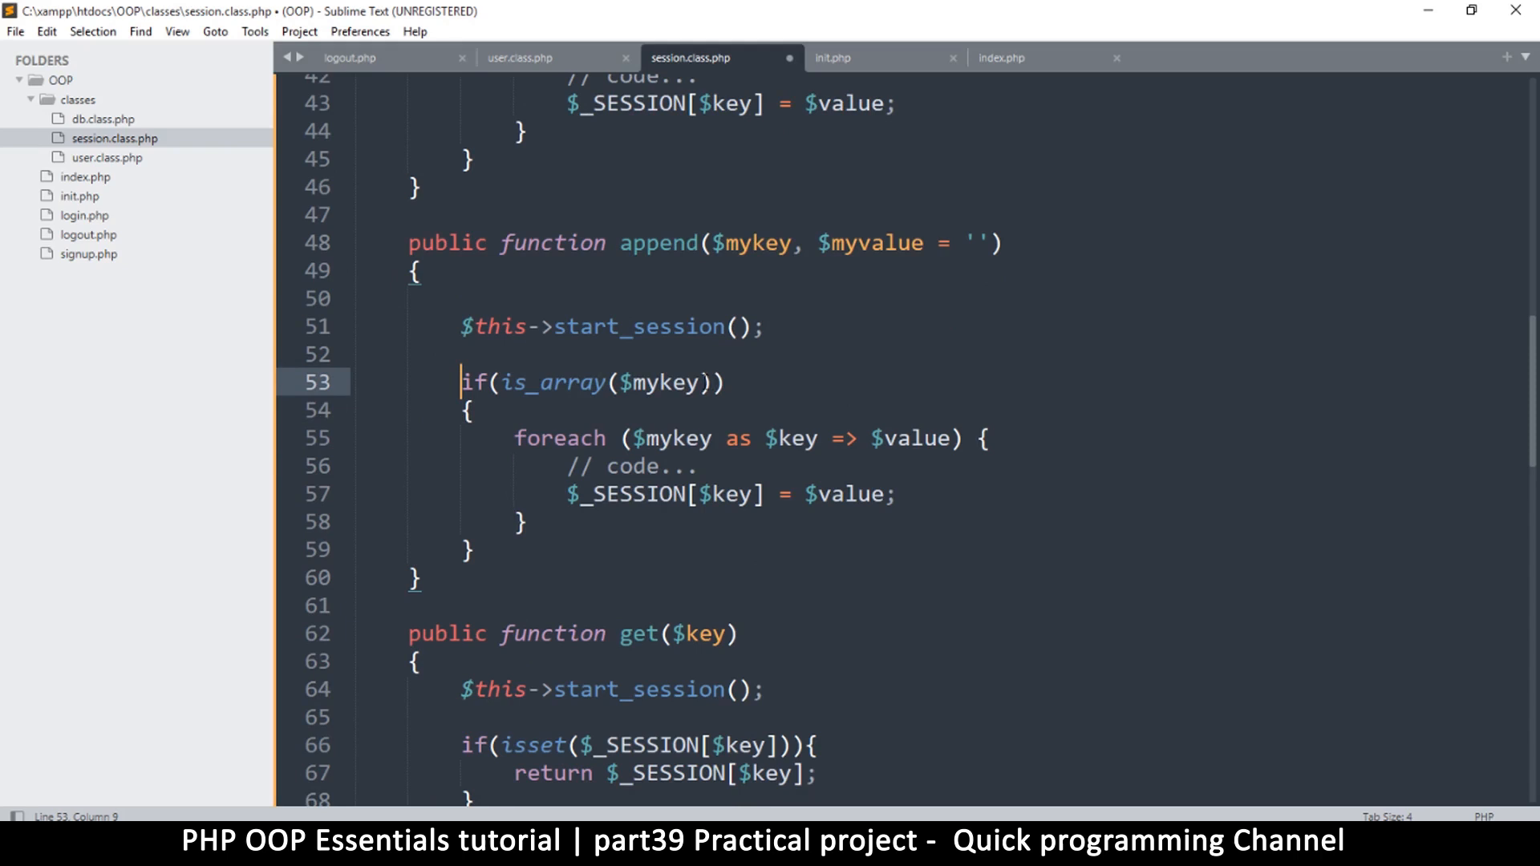
Trim the mykey parameter name at all three spots, drop the $myvalue parameter and save
left_click_drag(726, 243, 793, 243)
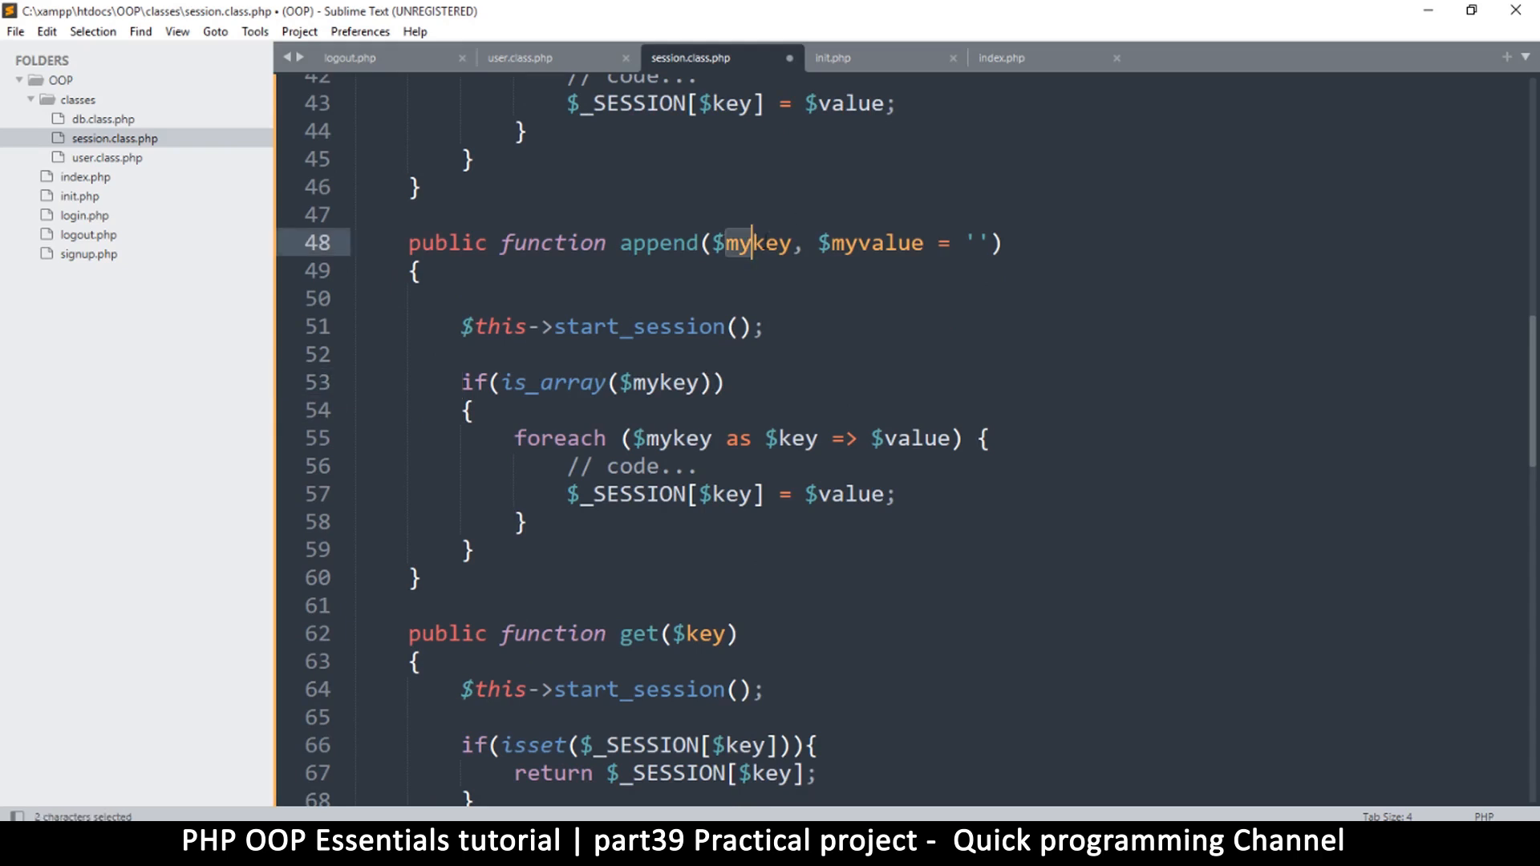
key("ctrl+d")
key("ctrl+d")
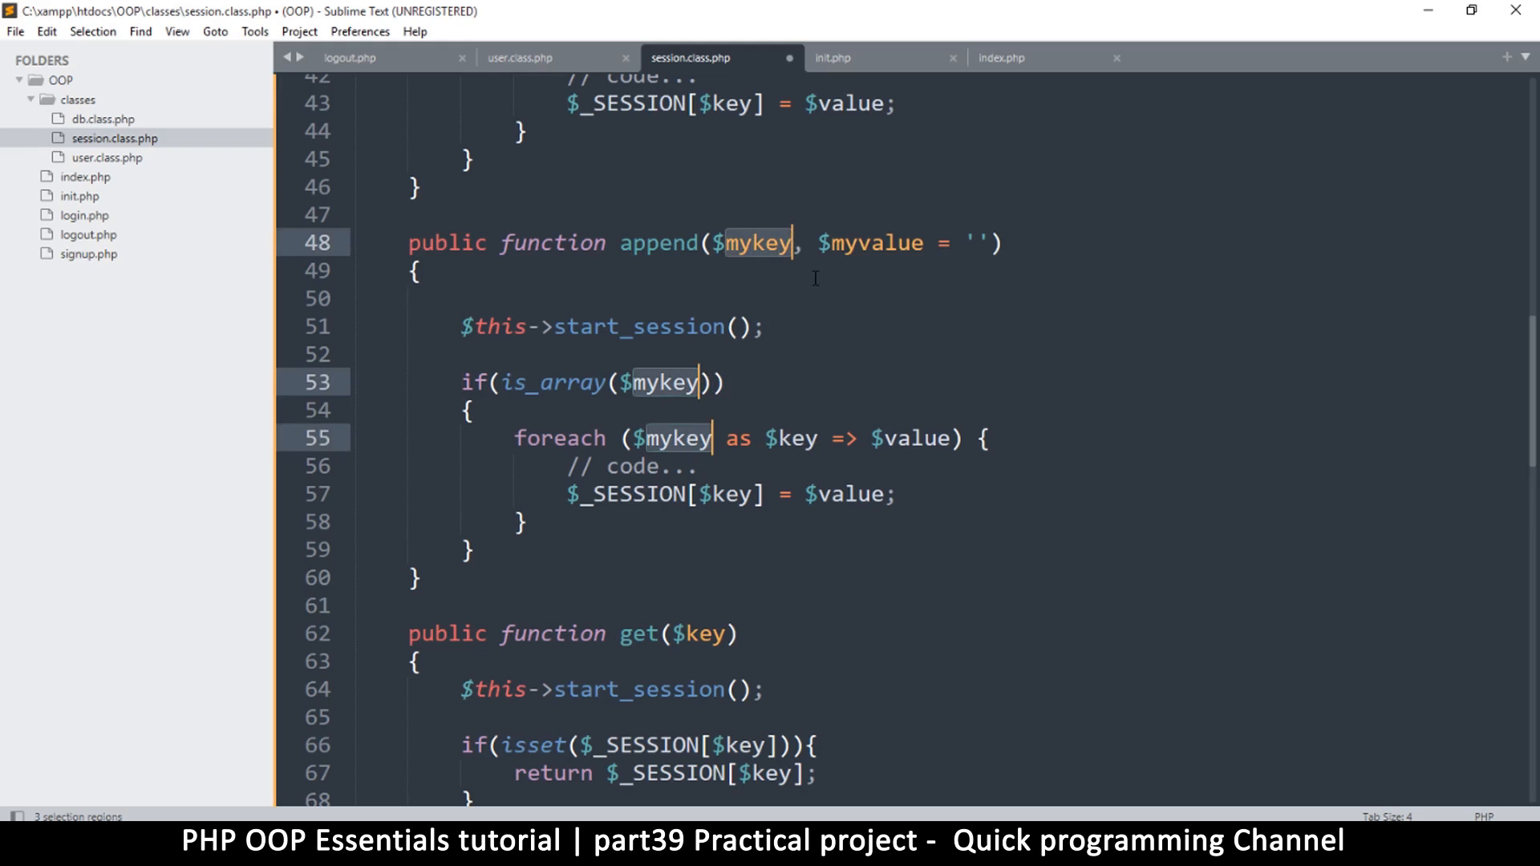
type("arr")
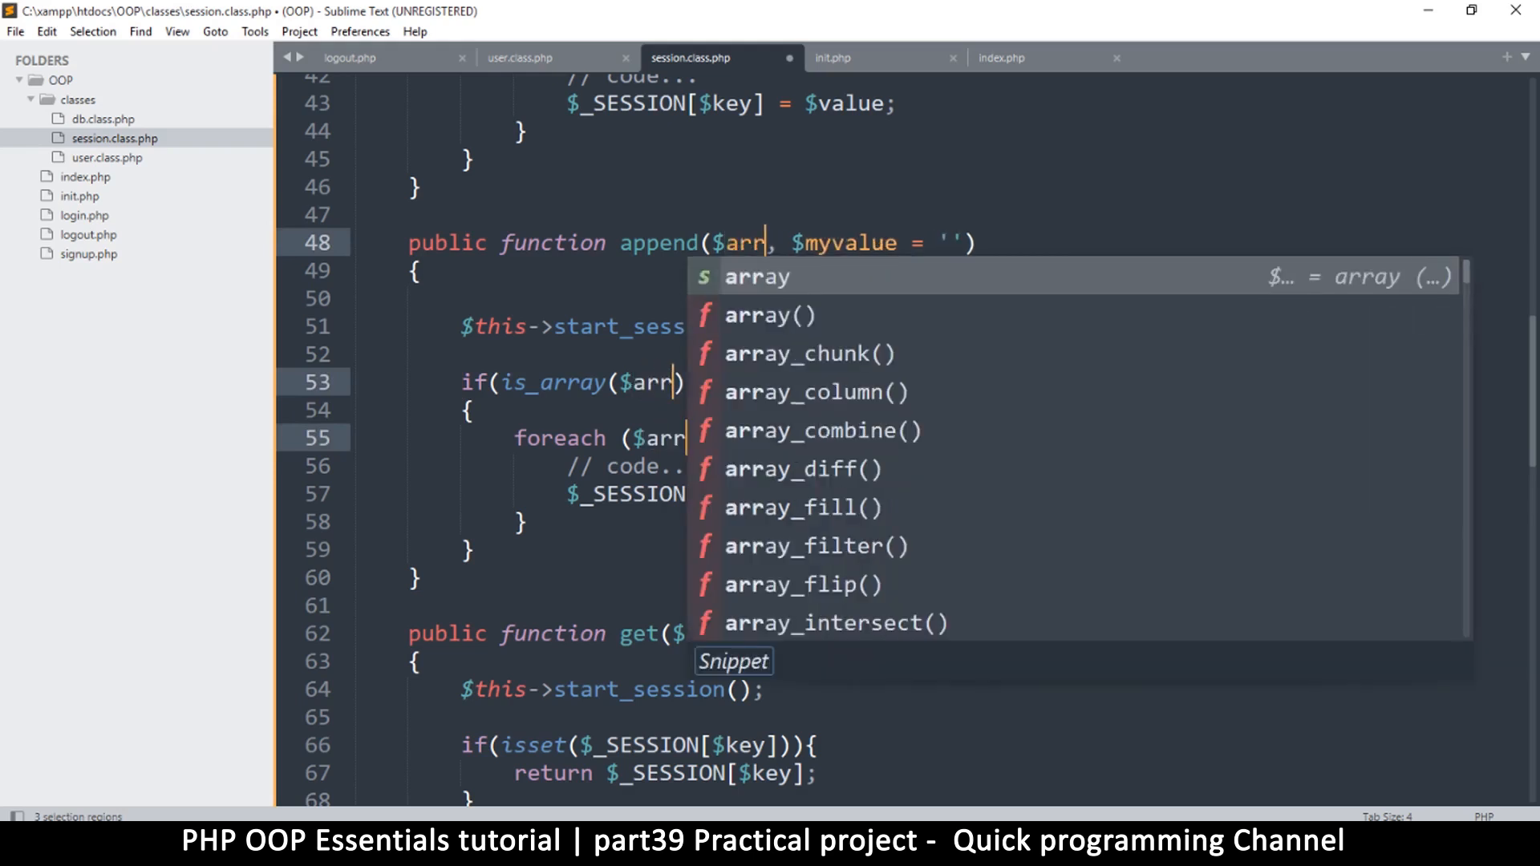
key("BackSpace")
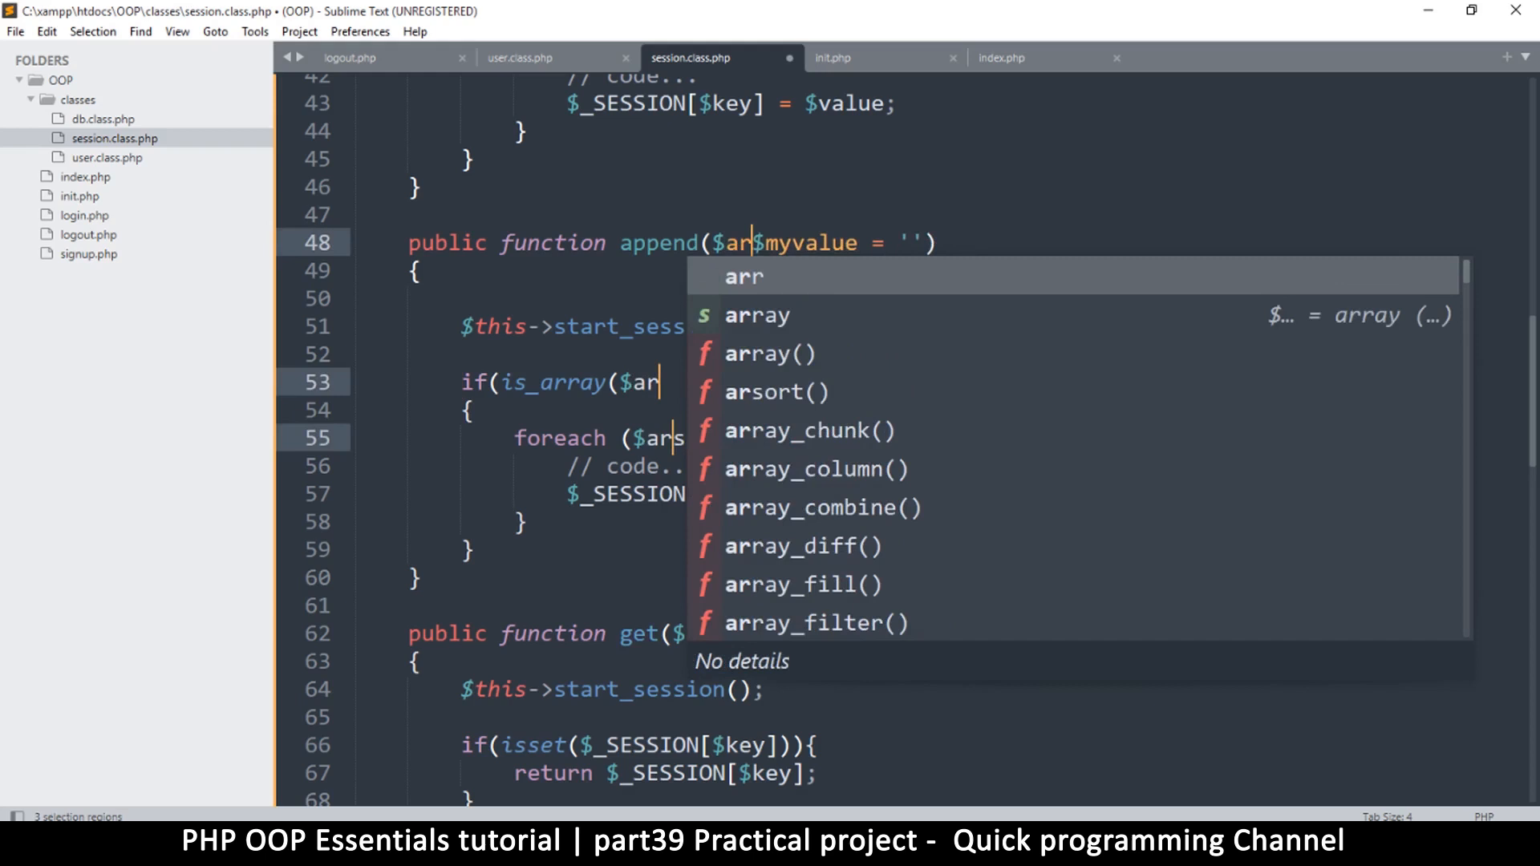
type("r,")
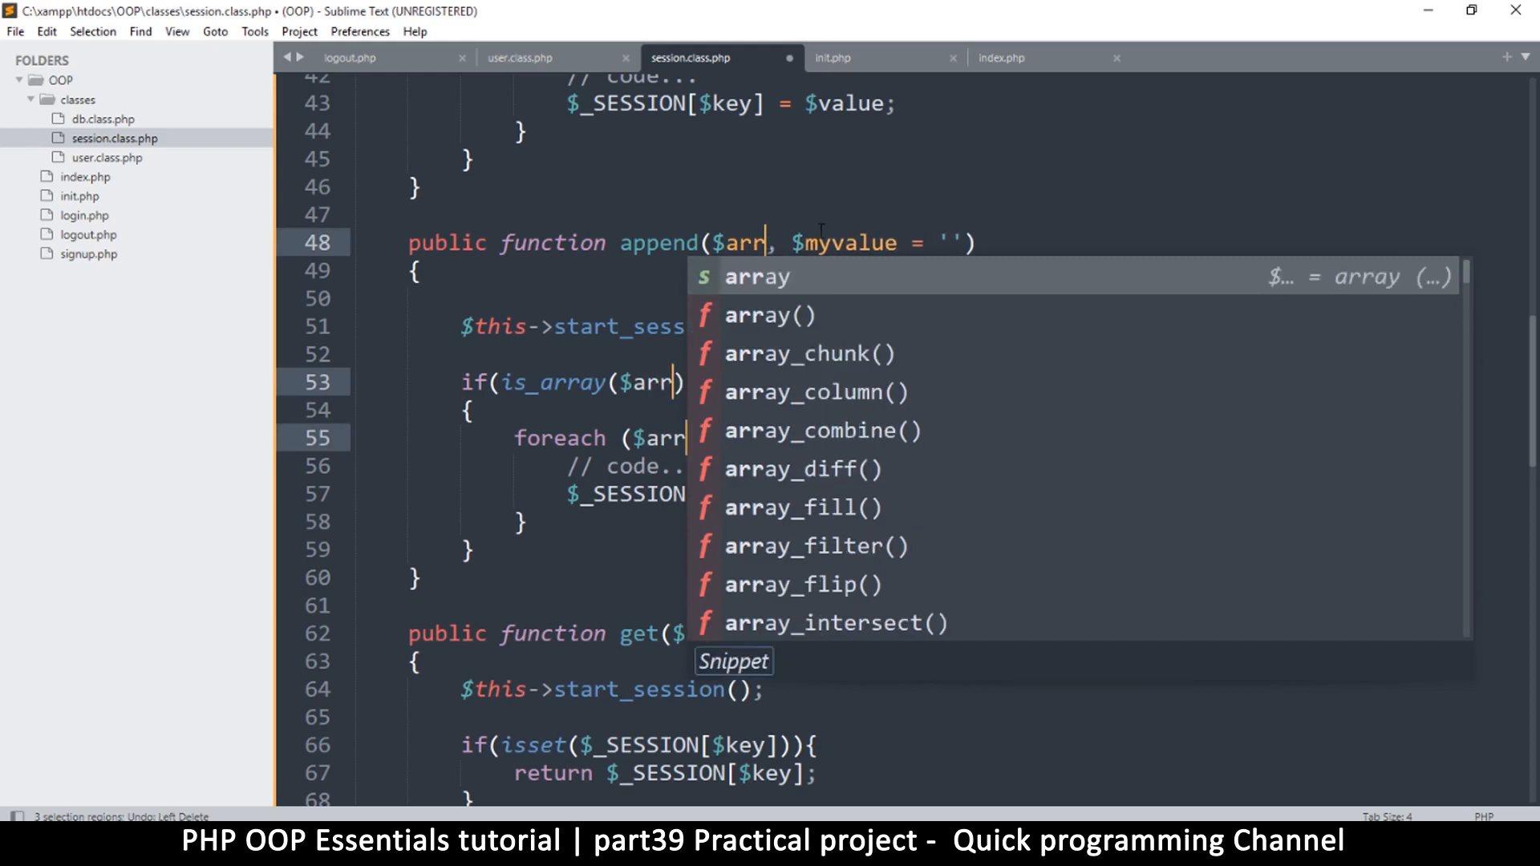
left_click(796, 242)
key("Delete")
key("Delete")
key("Delete")
key("Delete")
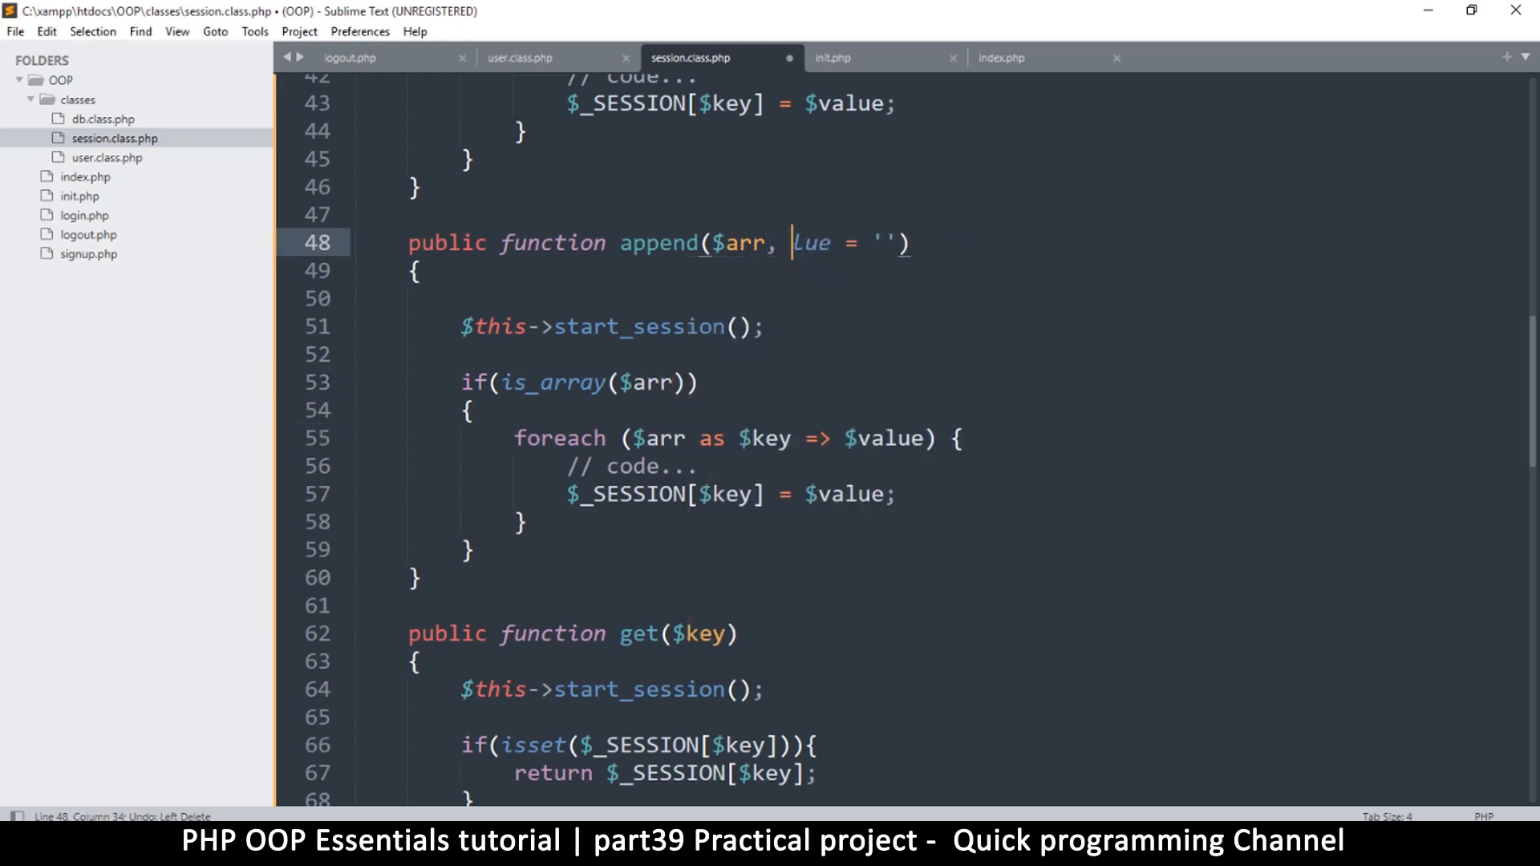
key("Delete")
key("Delete")
key("Delete")
key("Delete")
key("Delete")
key("Delete")
key("Delete")
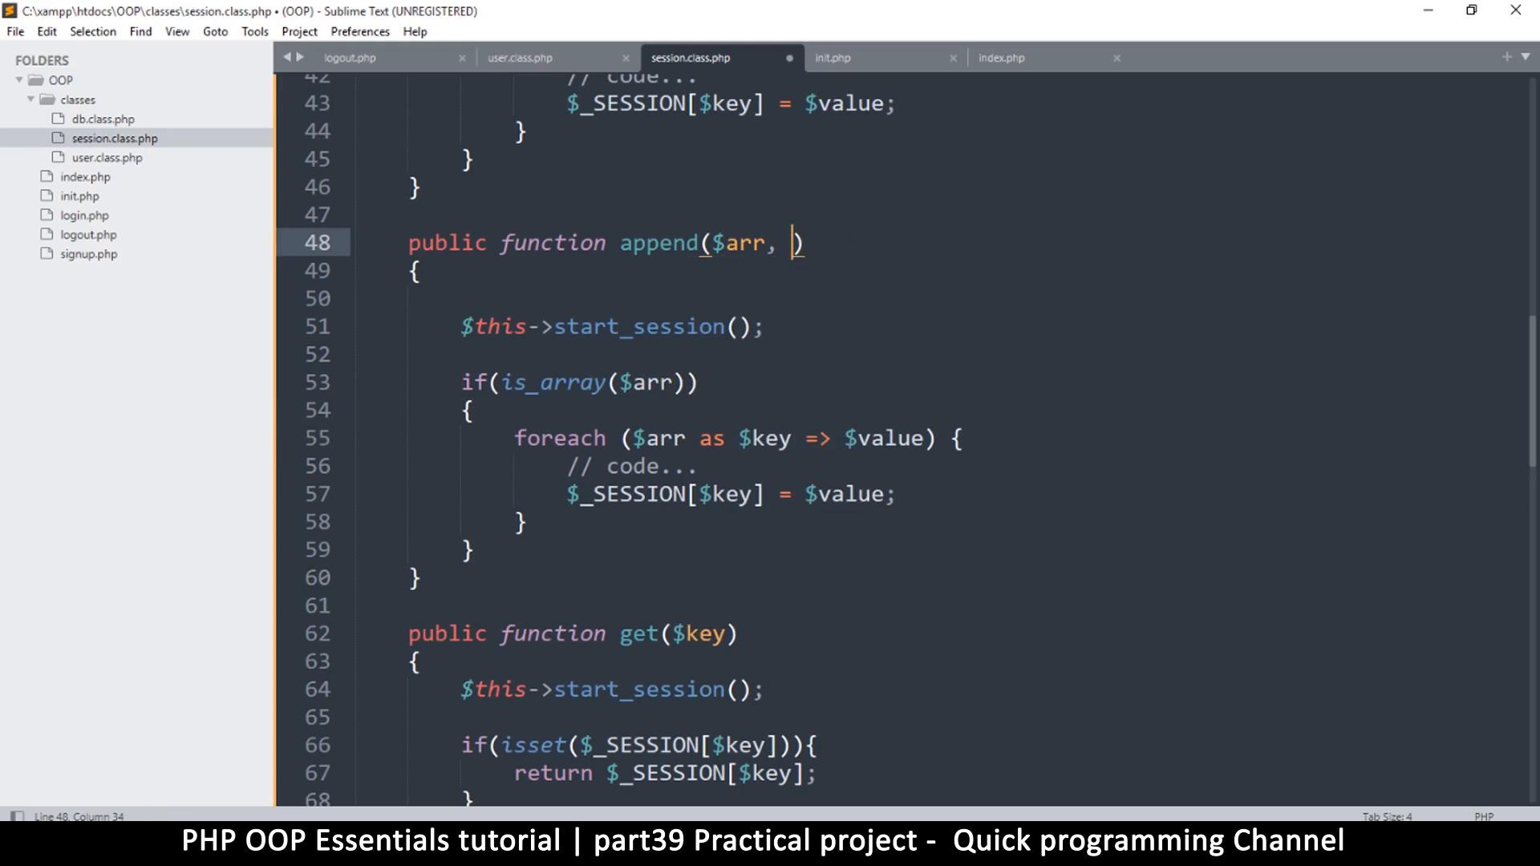
key("BackSpace")
key("BackSpace")
key("ctrl+s")
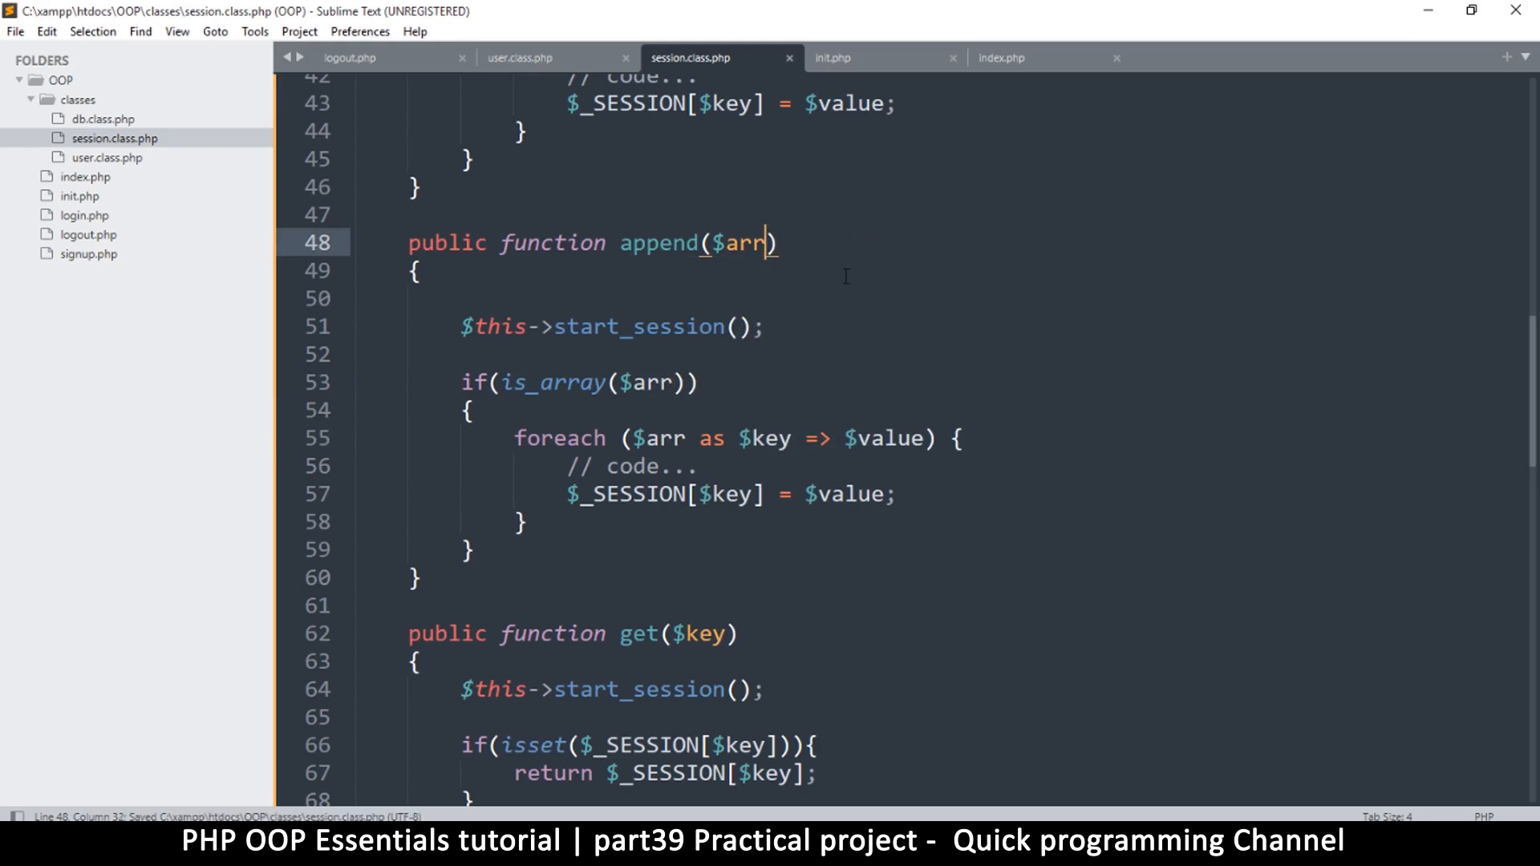
After reviewing the foreach loop, delete the entire append function, save, and switch to user.class.php
left_click(792, 325)
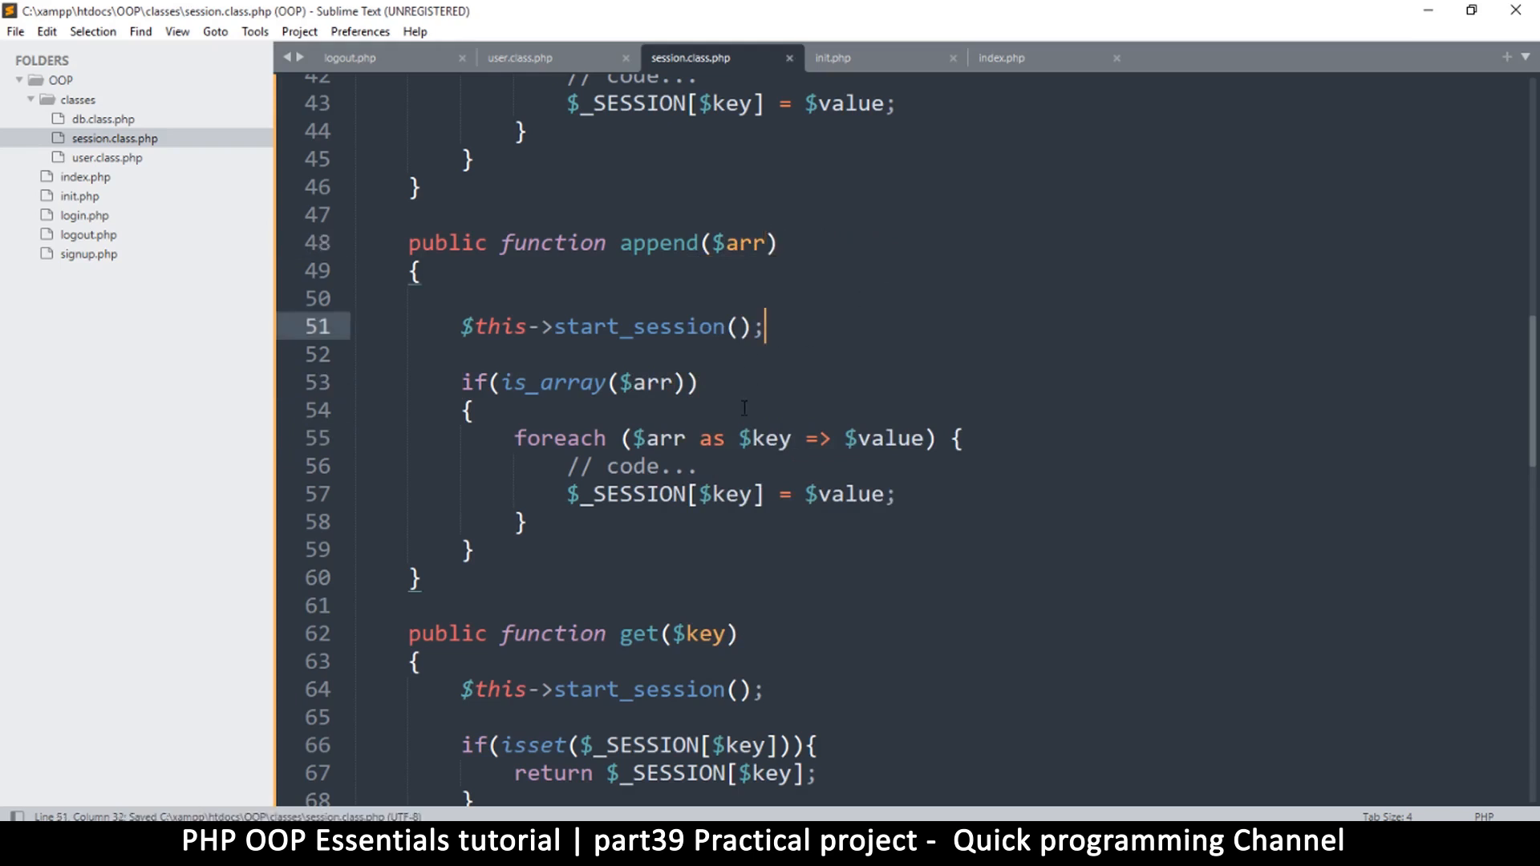
scroll(720, 437, "down", 1)
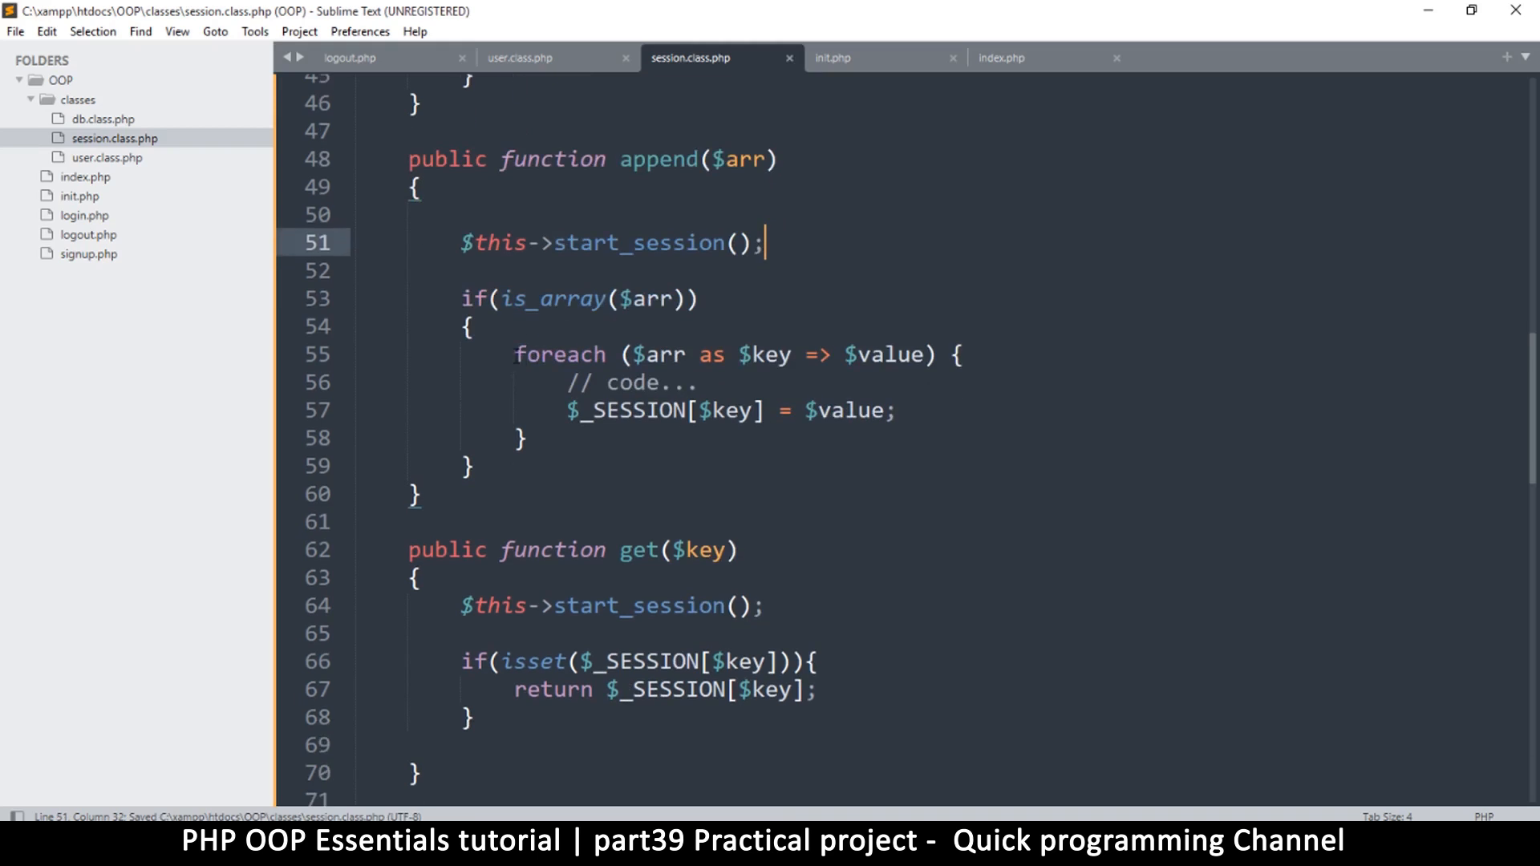
left_click_drag(515, 355, 821, 356)
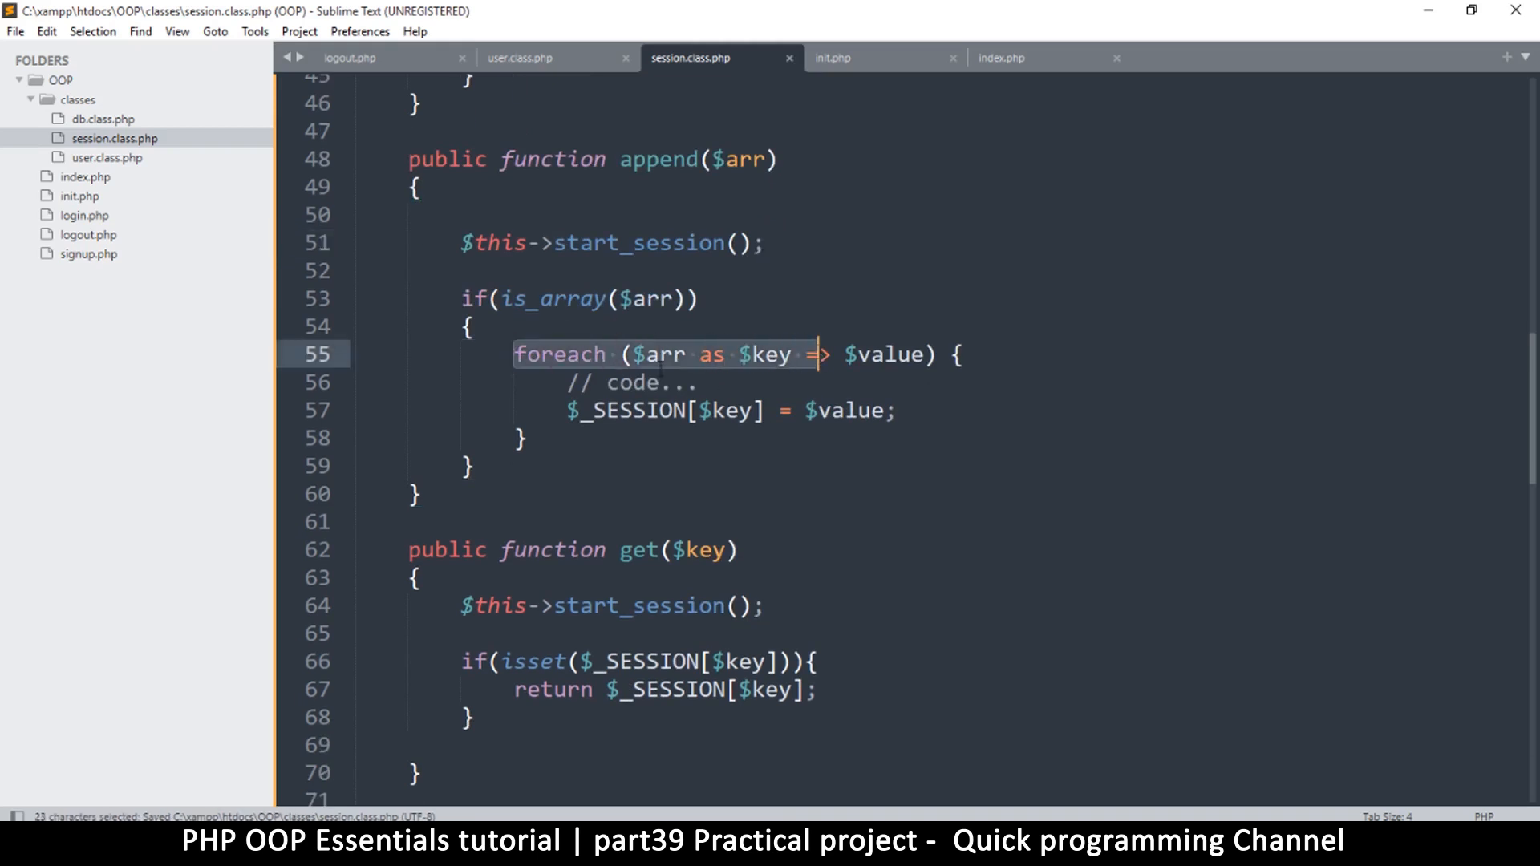
left_click(765, 355)
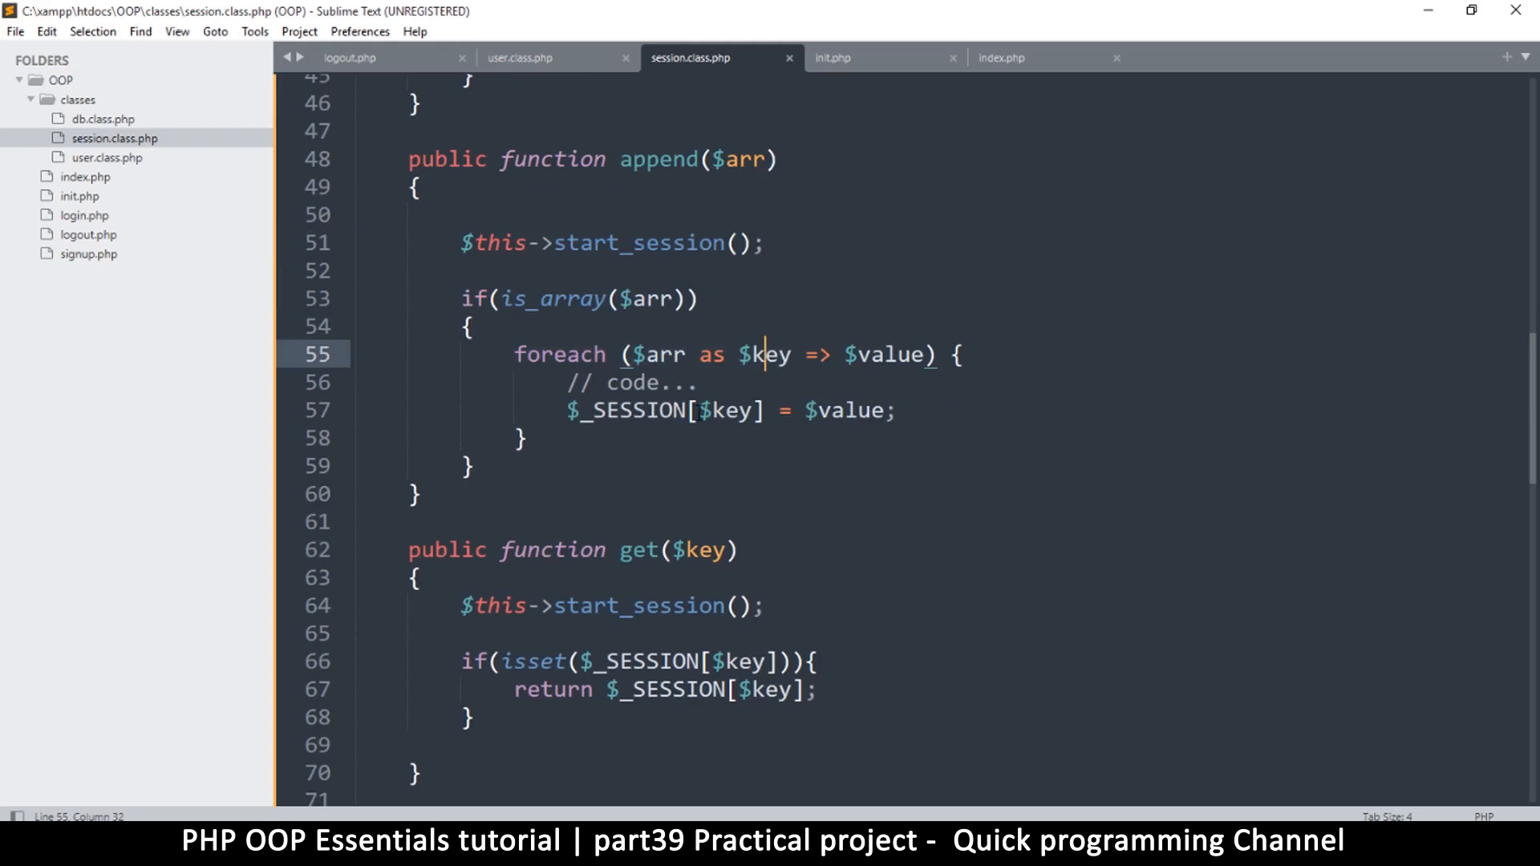
left_click(699, 411)
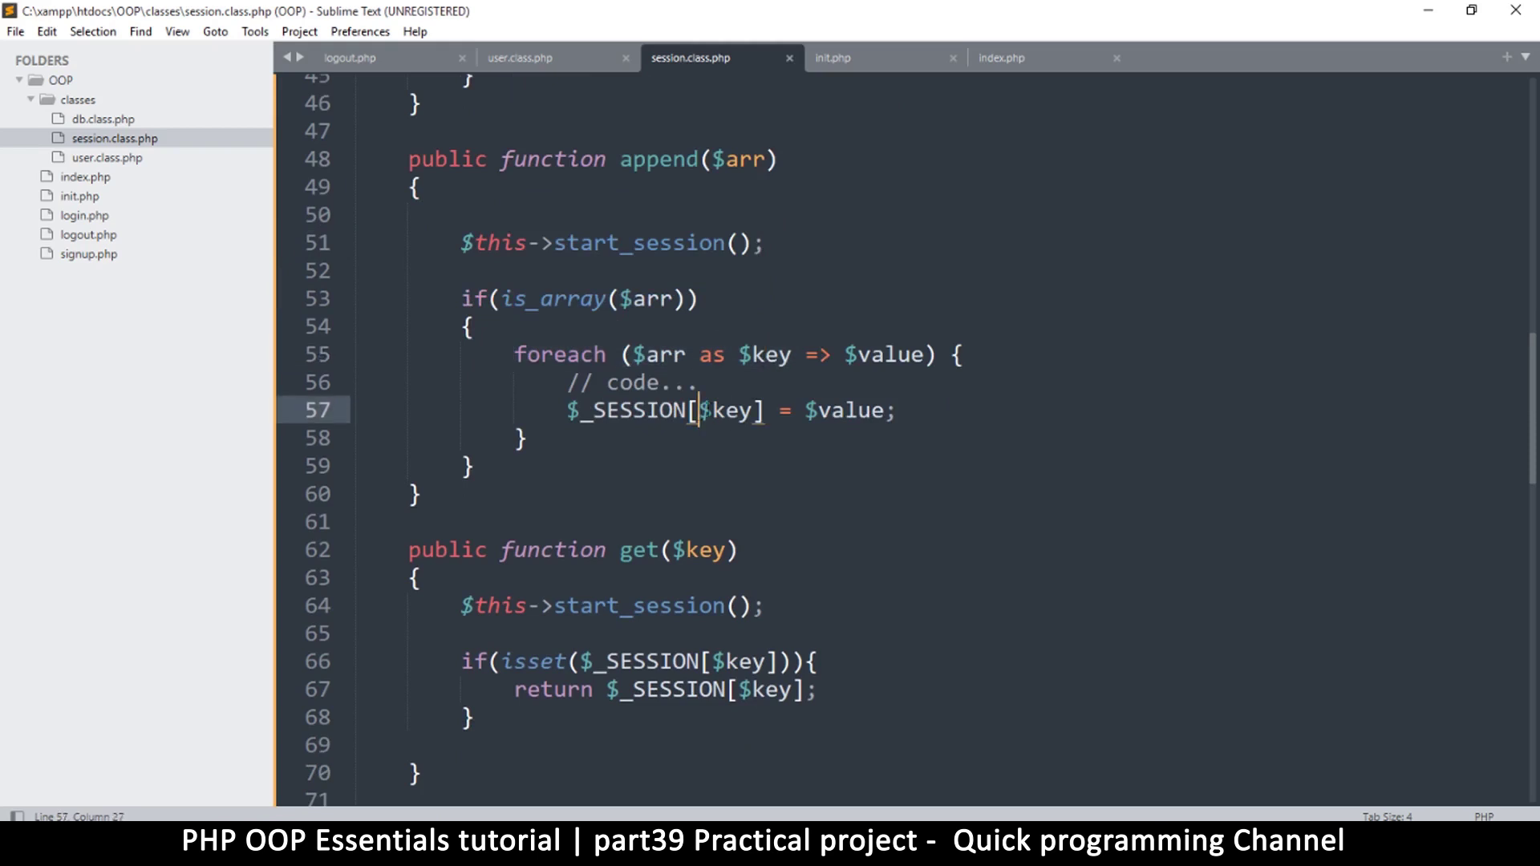
left_click(739, 161)
scroll(609, 313, "up", 1)
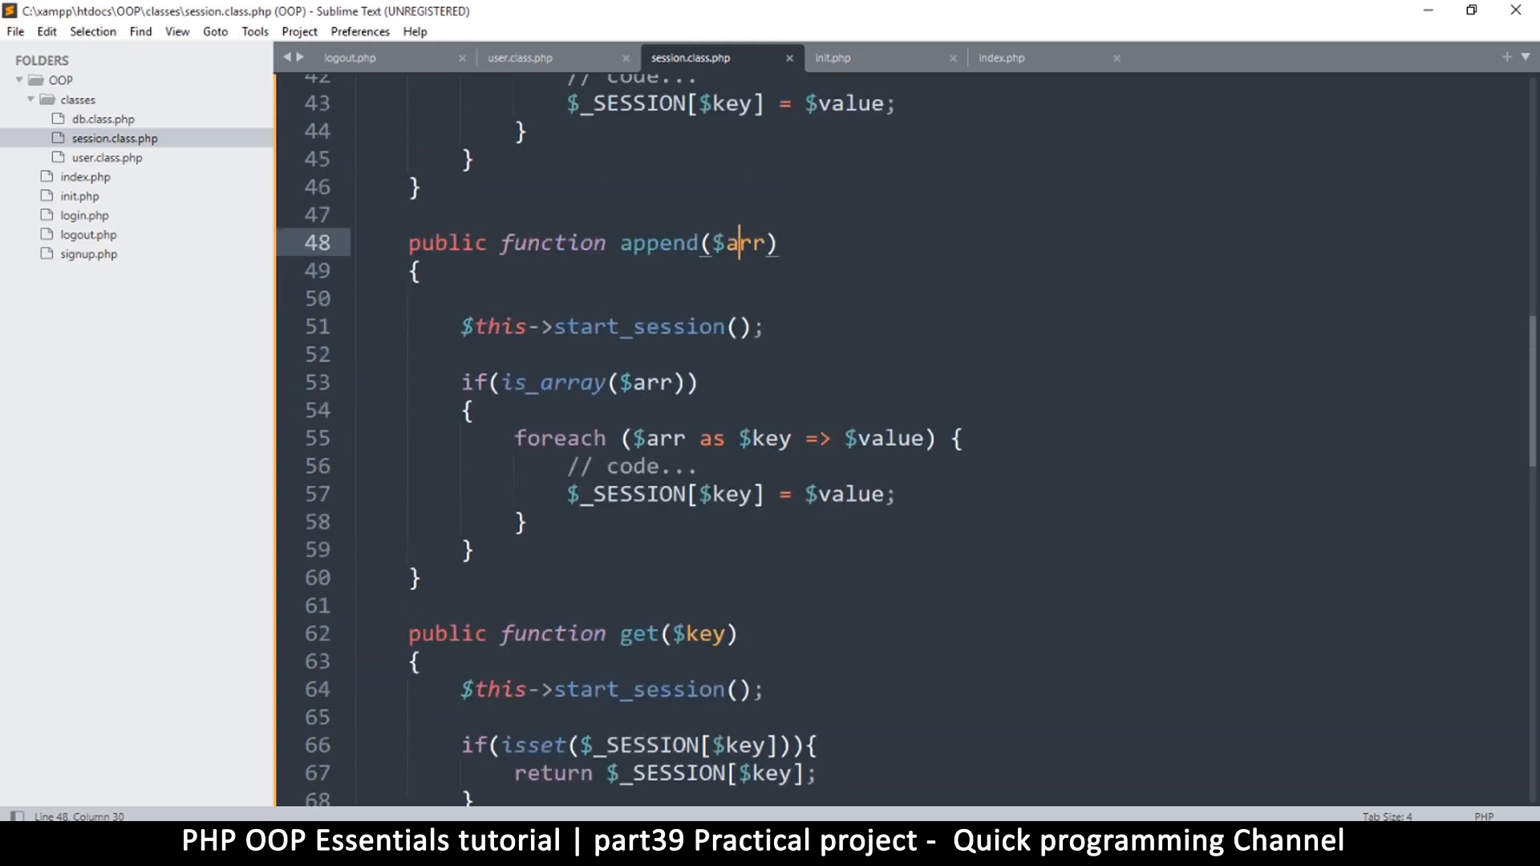
key("ctrl+minus")
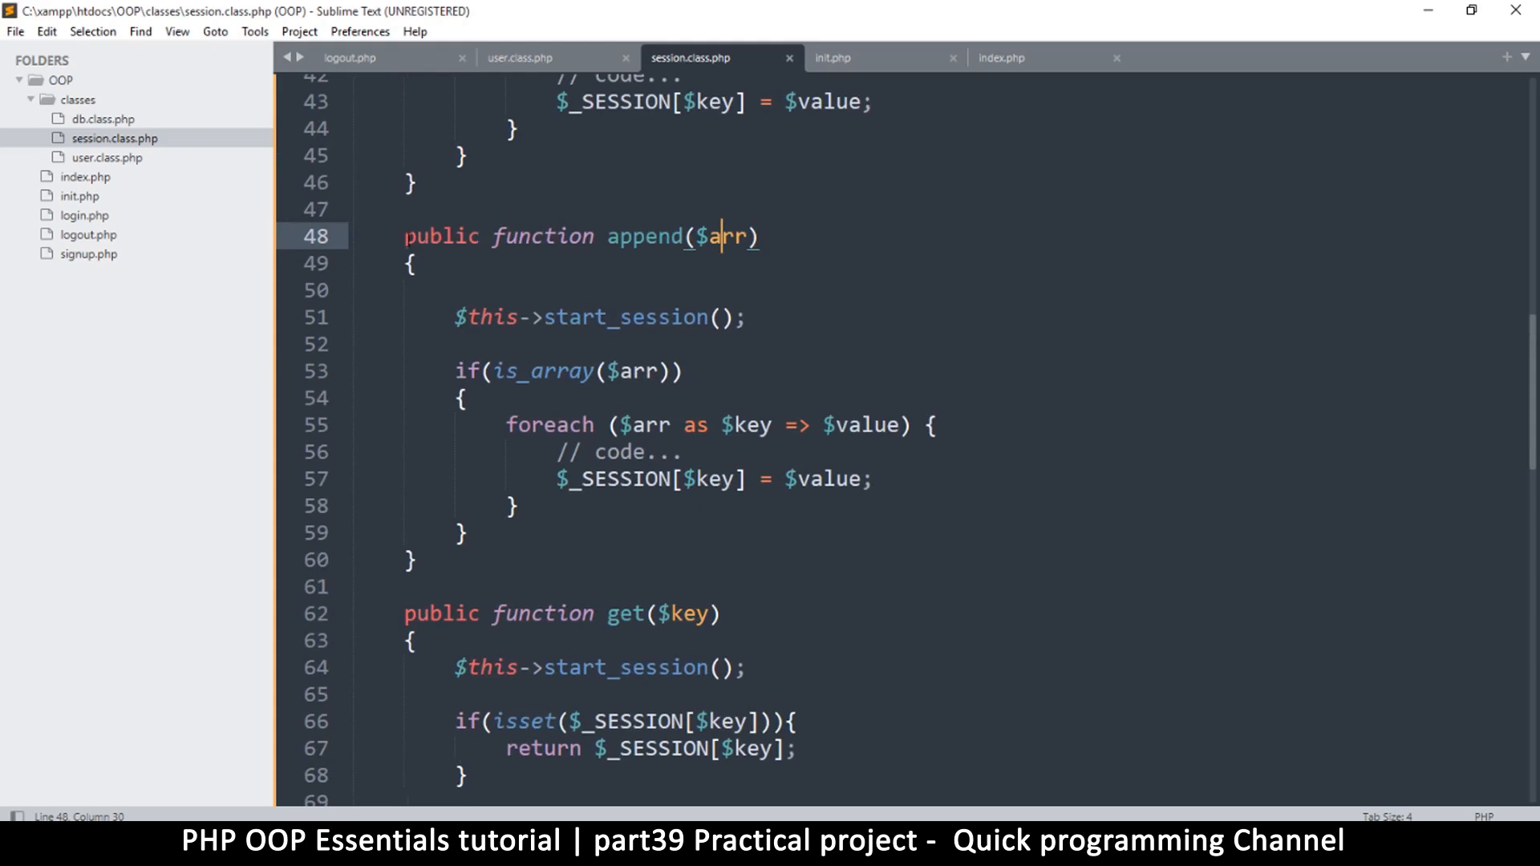
left_click_drag(358, 209, 717, 587)
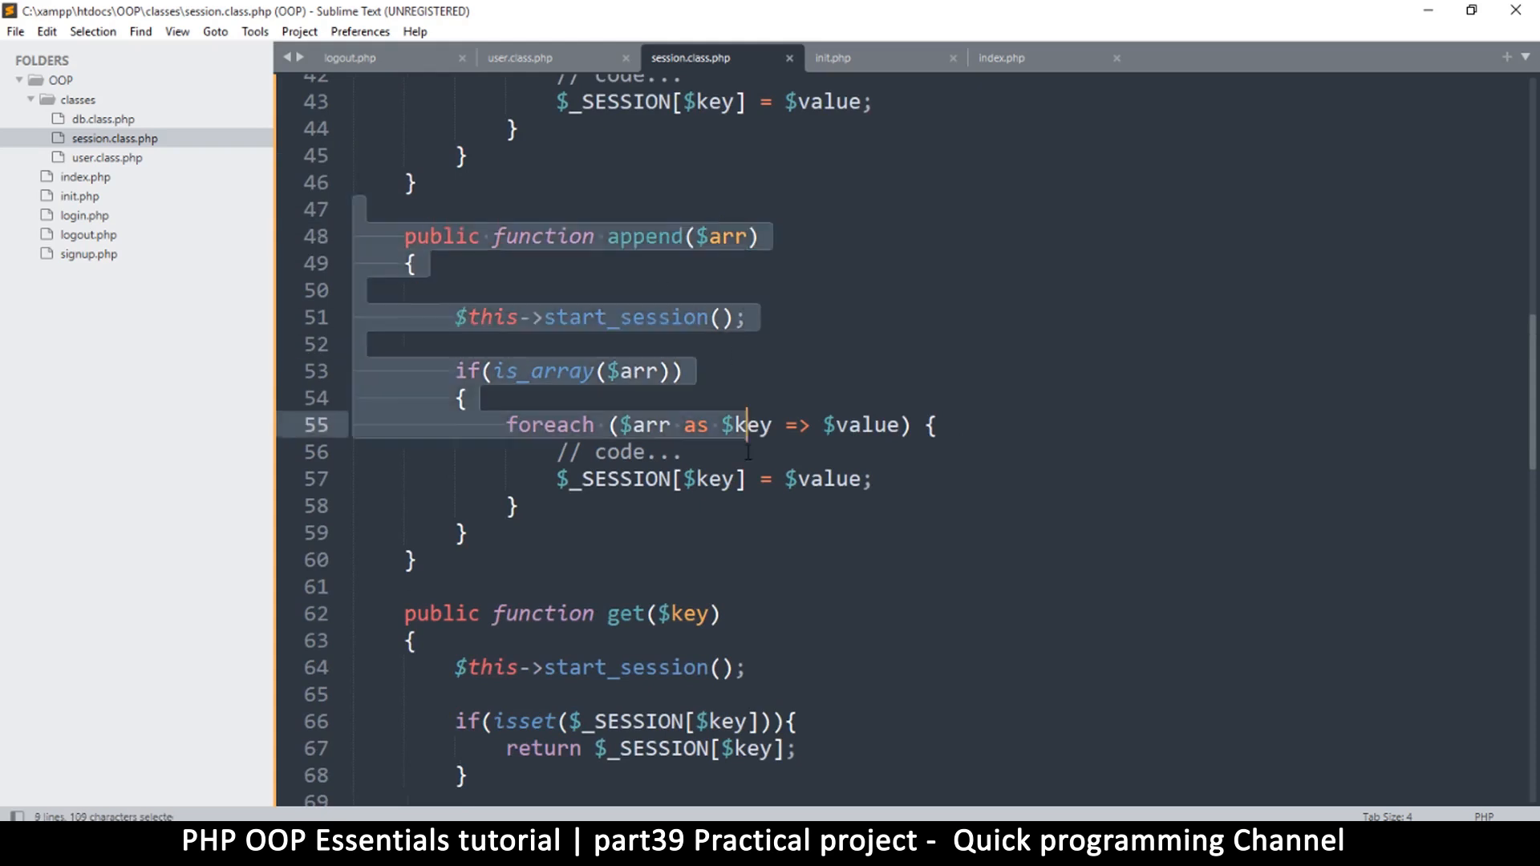
key("ctrl+x")
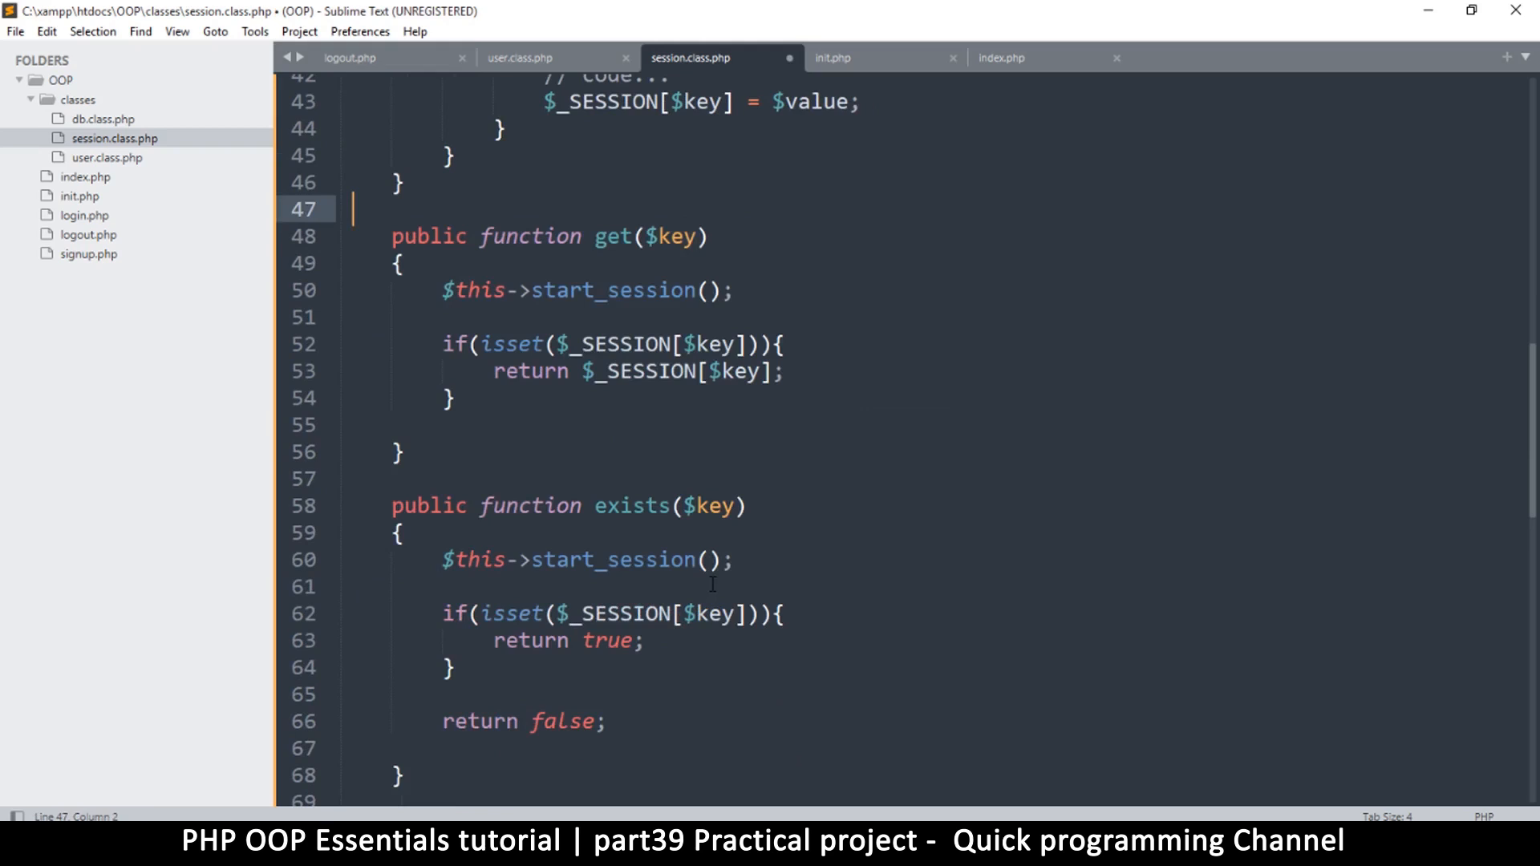
key("ctrl+s")
scroll(723, 421, "up", 2)
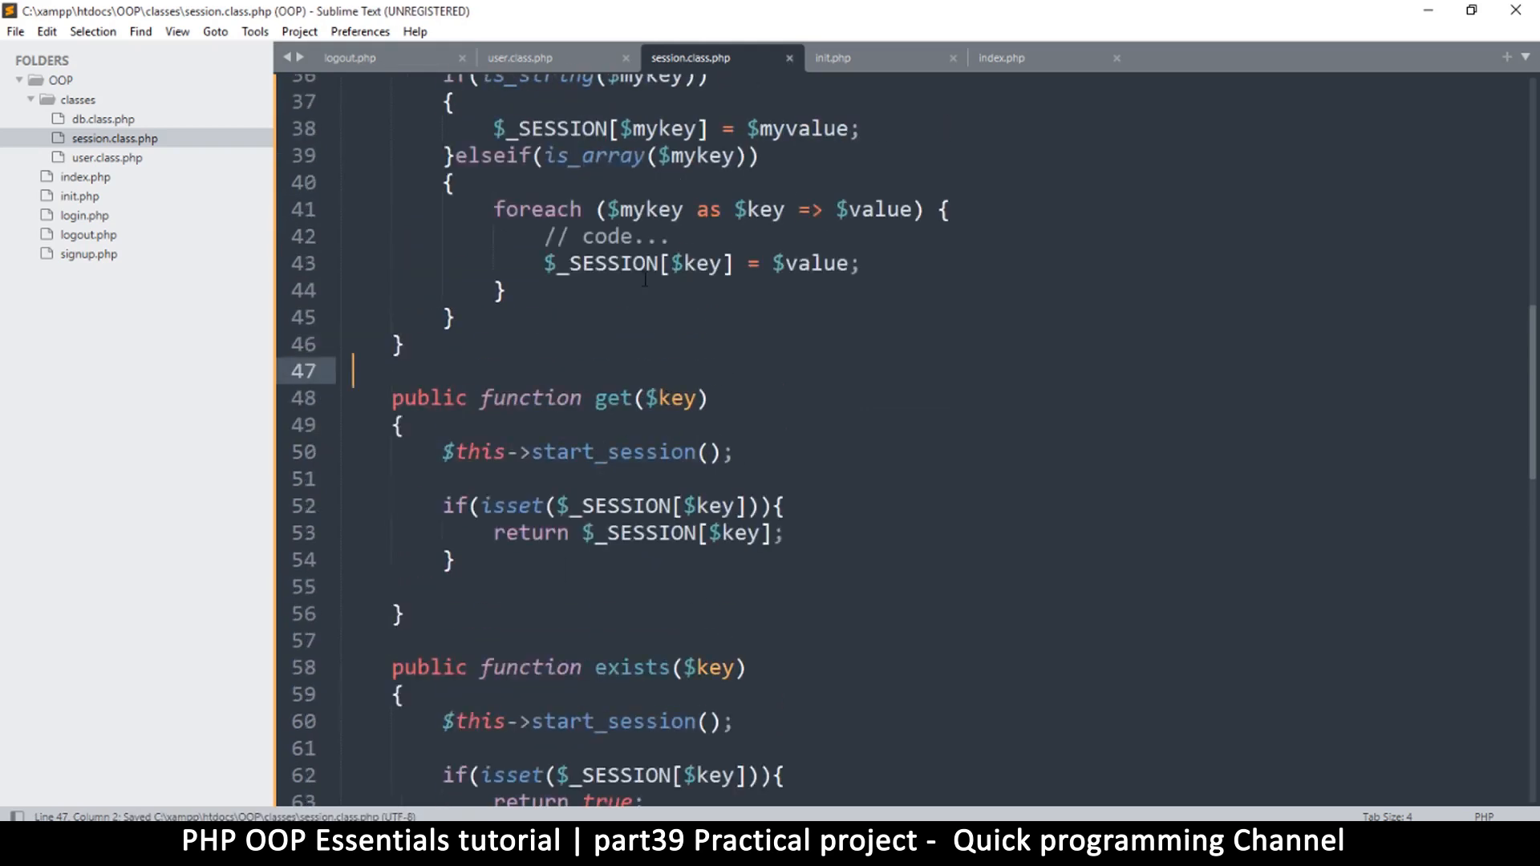
left_click(564, 60)
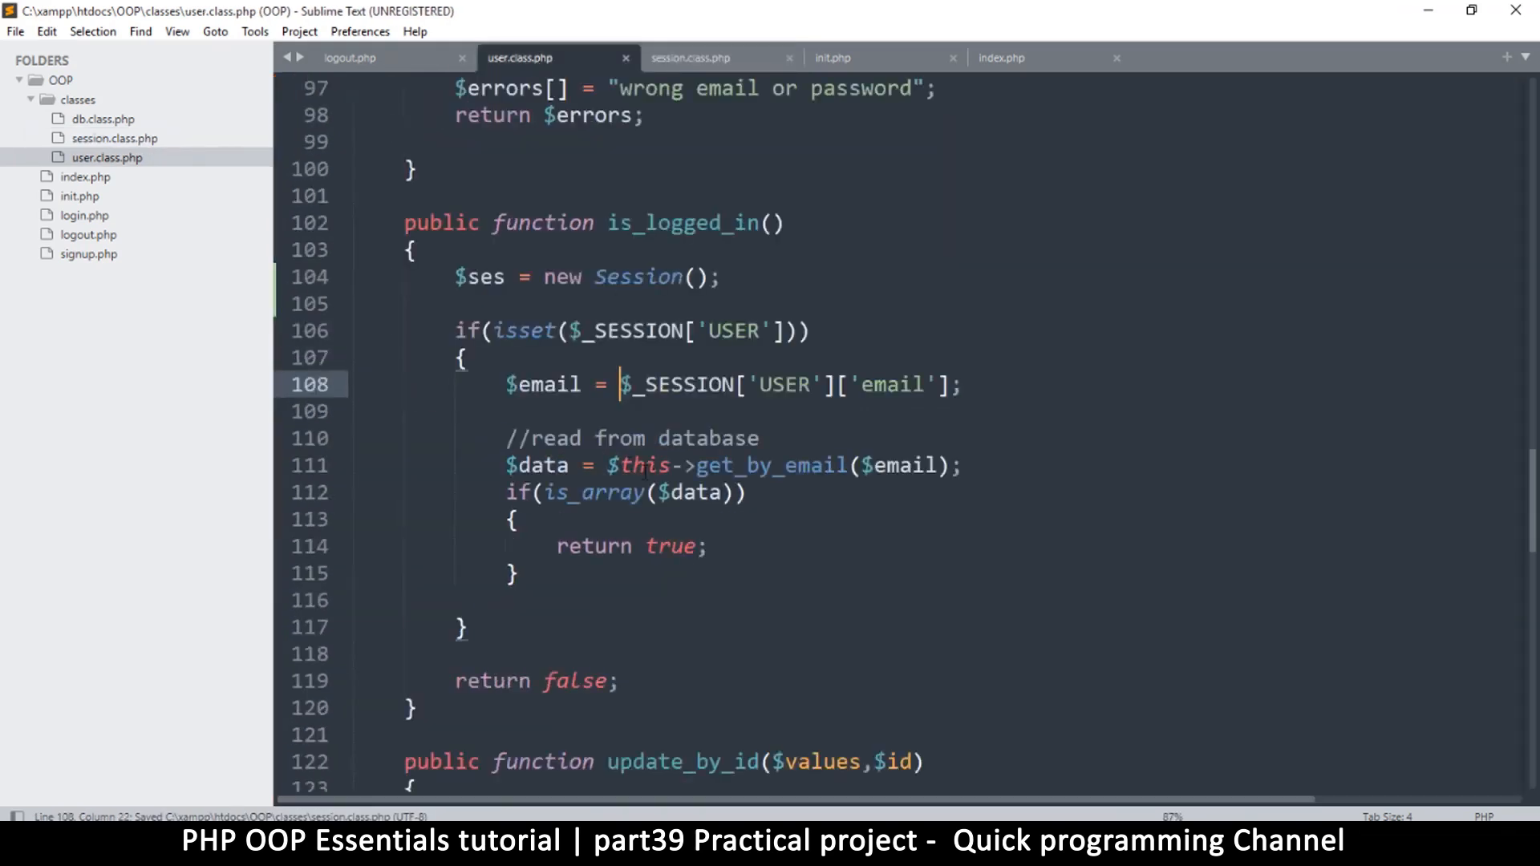
scroll(635, 520, "up", 2)
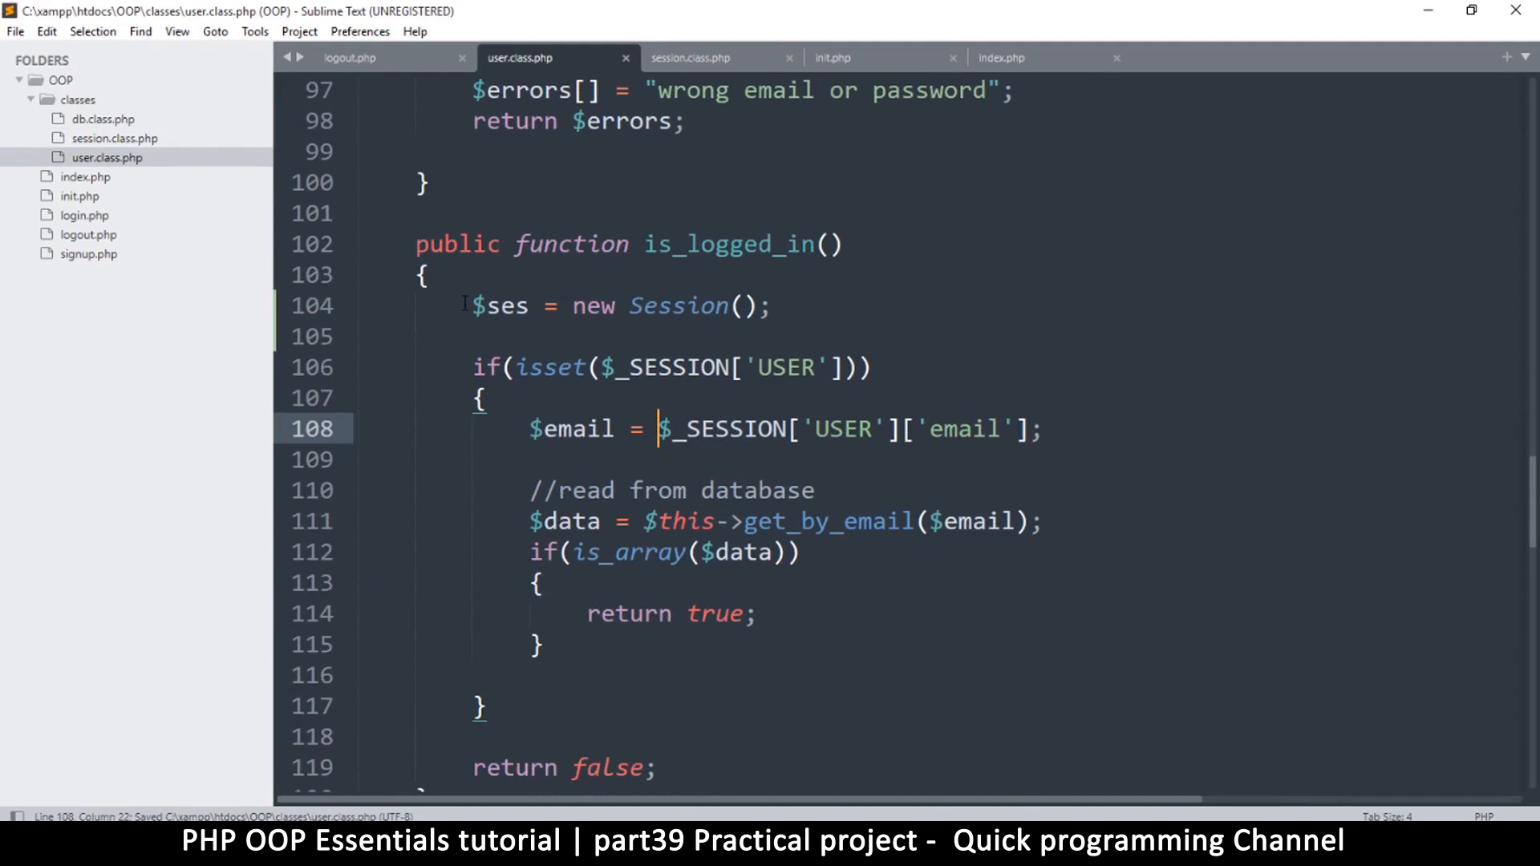
Copy $ses and replace the isset($_SESSION['USER']) condition on line 106 with $ses->exists('USER')
left_click_drag(474, 305, 529, 305)
key("ctrl+c")
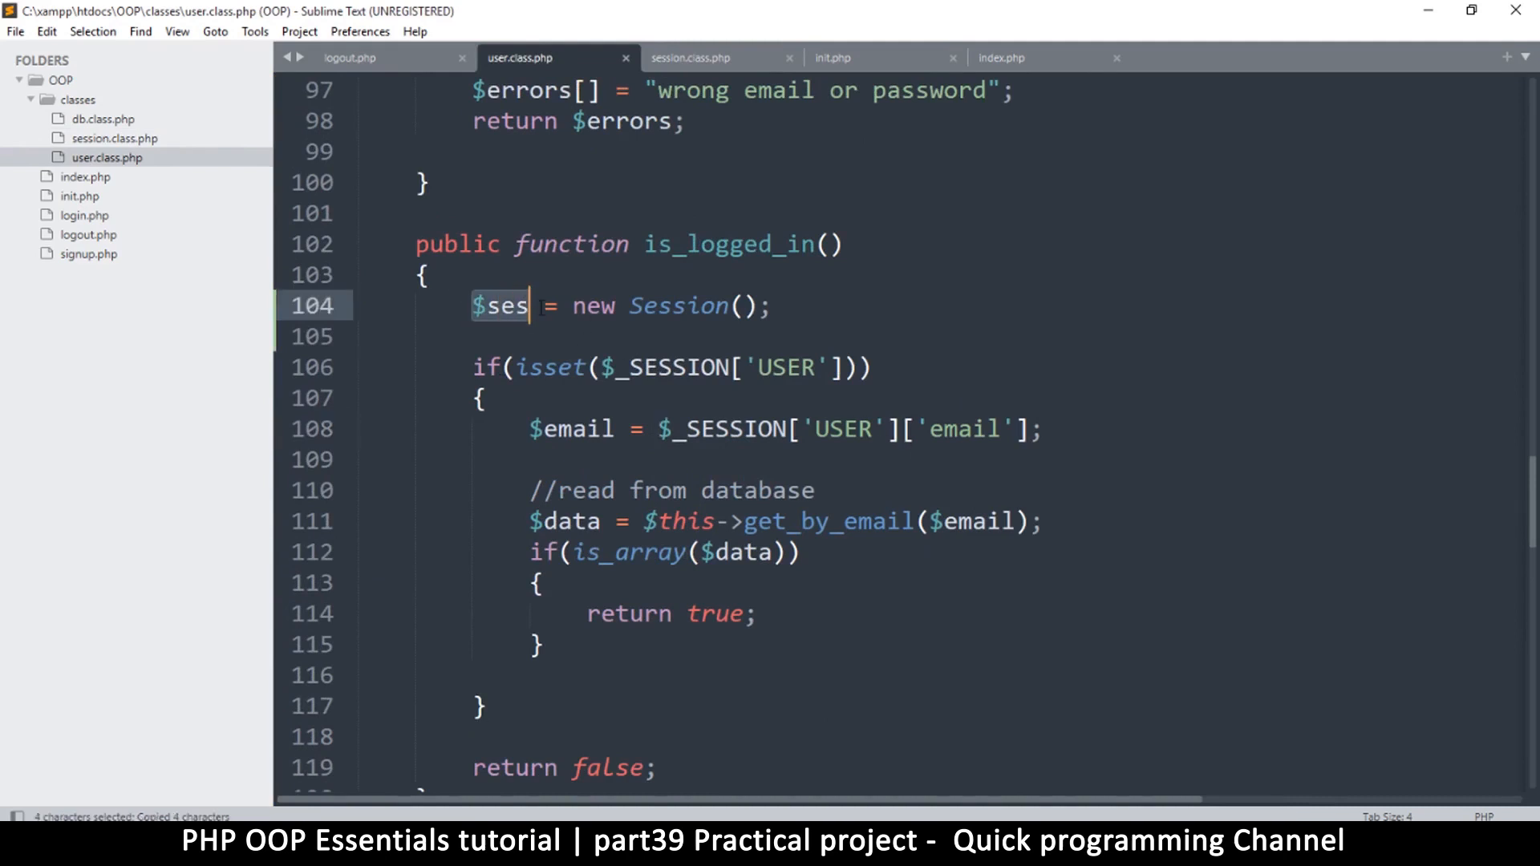
double_click(550, 367)
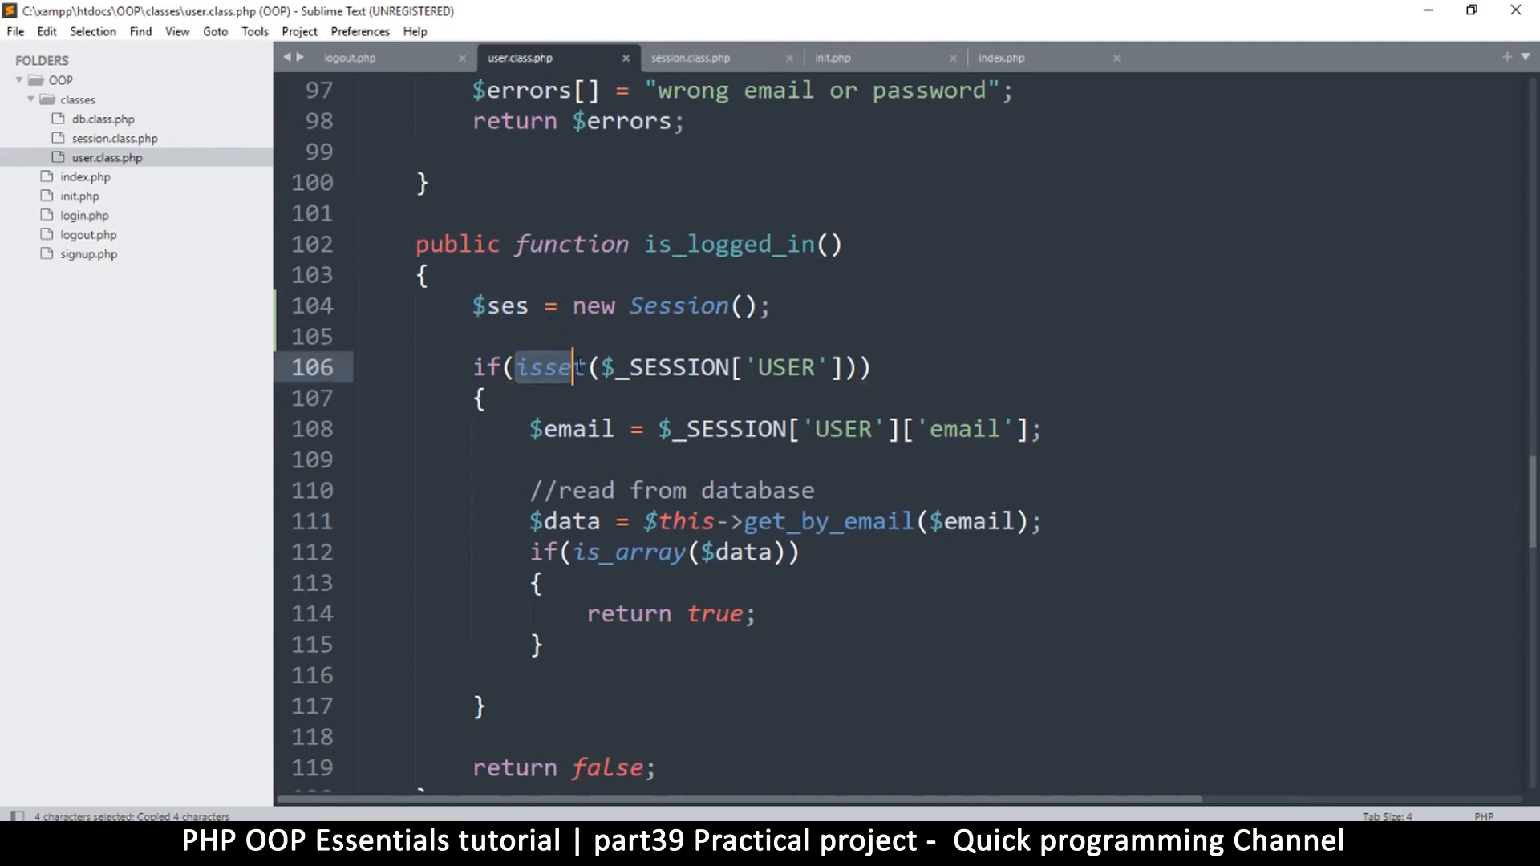
left_click_drag(517, 367, 862, 367)
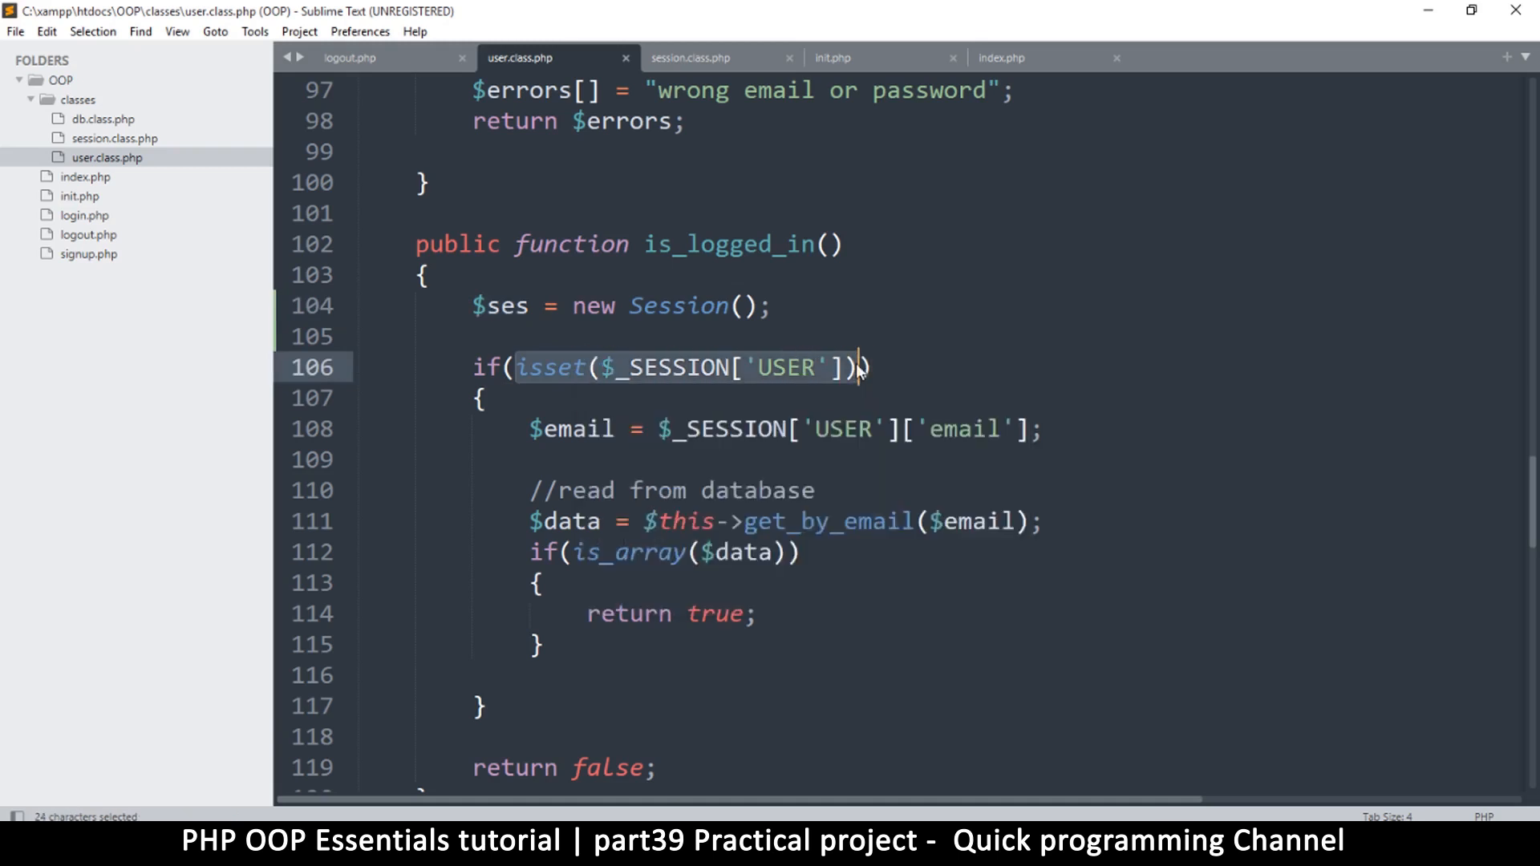
type("$ses")
type("->exists")
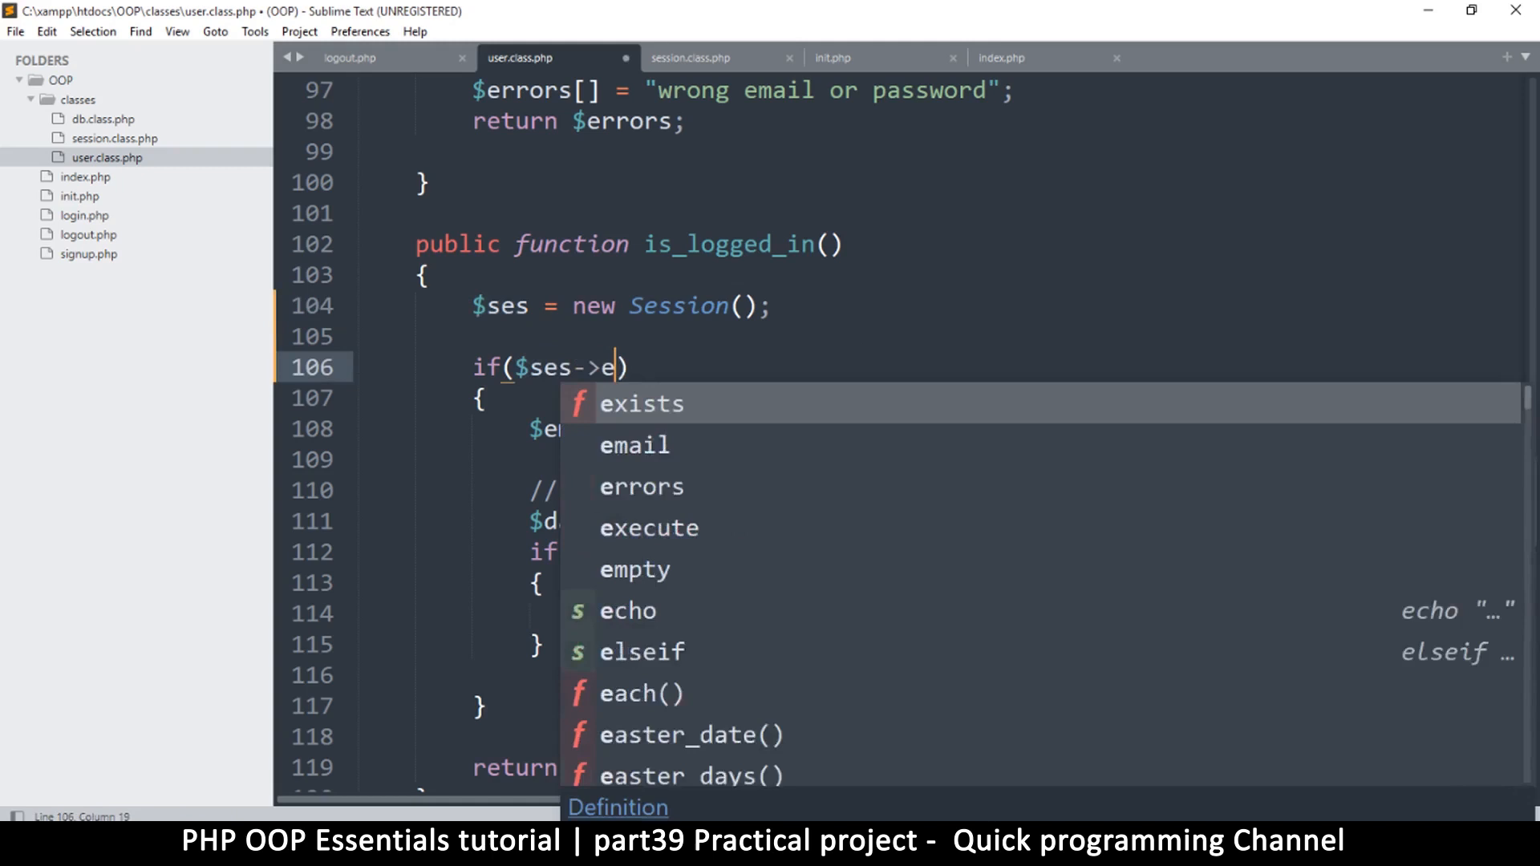
type("(")
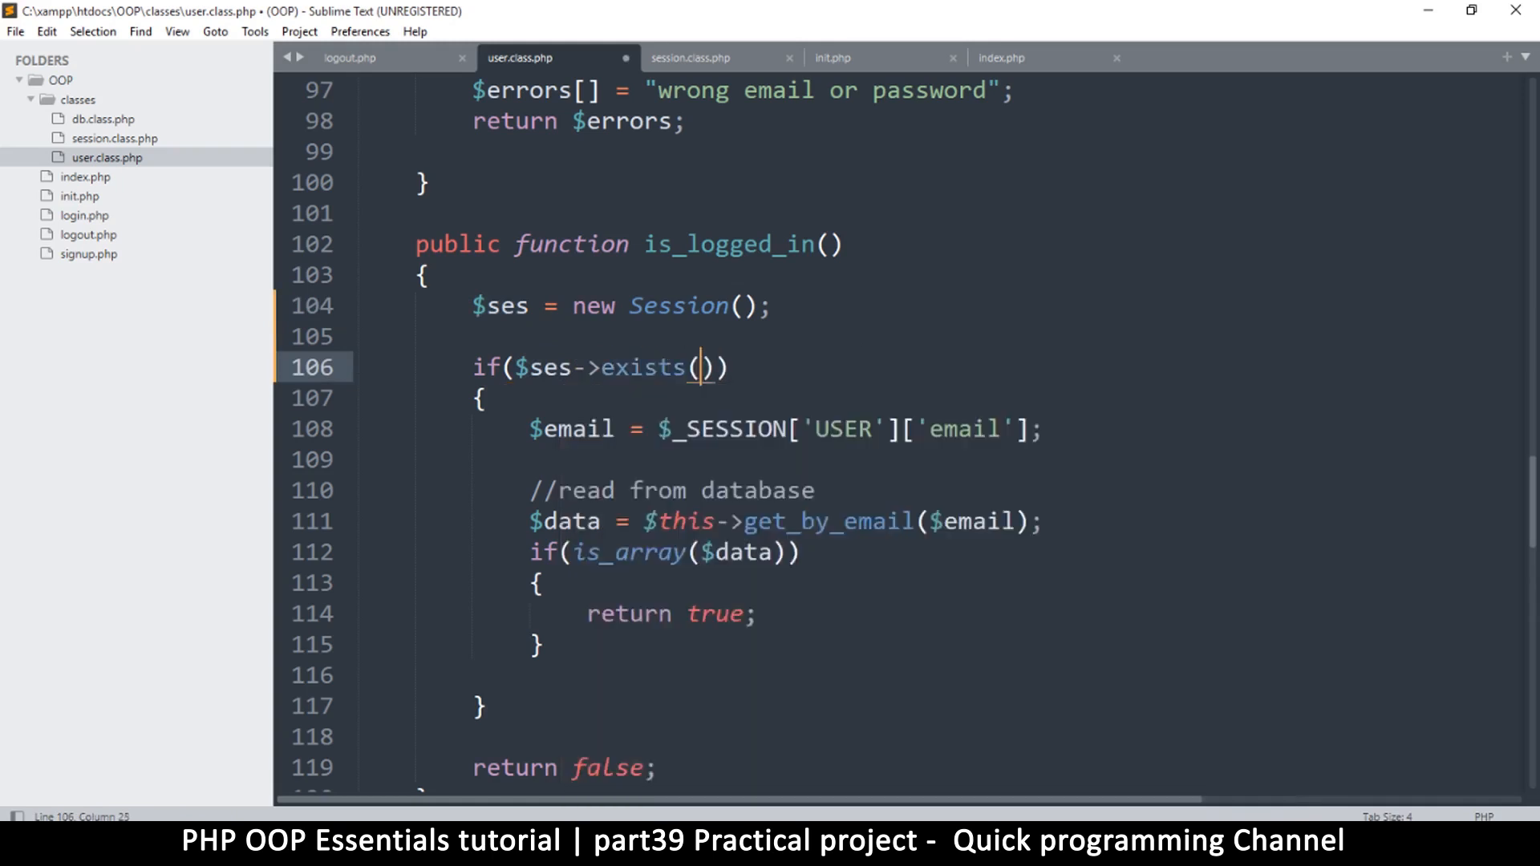
type("'USER")
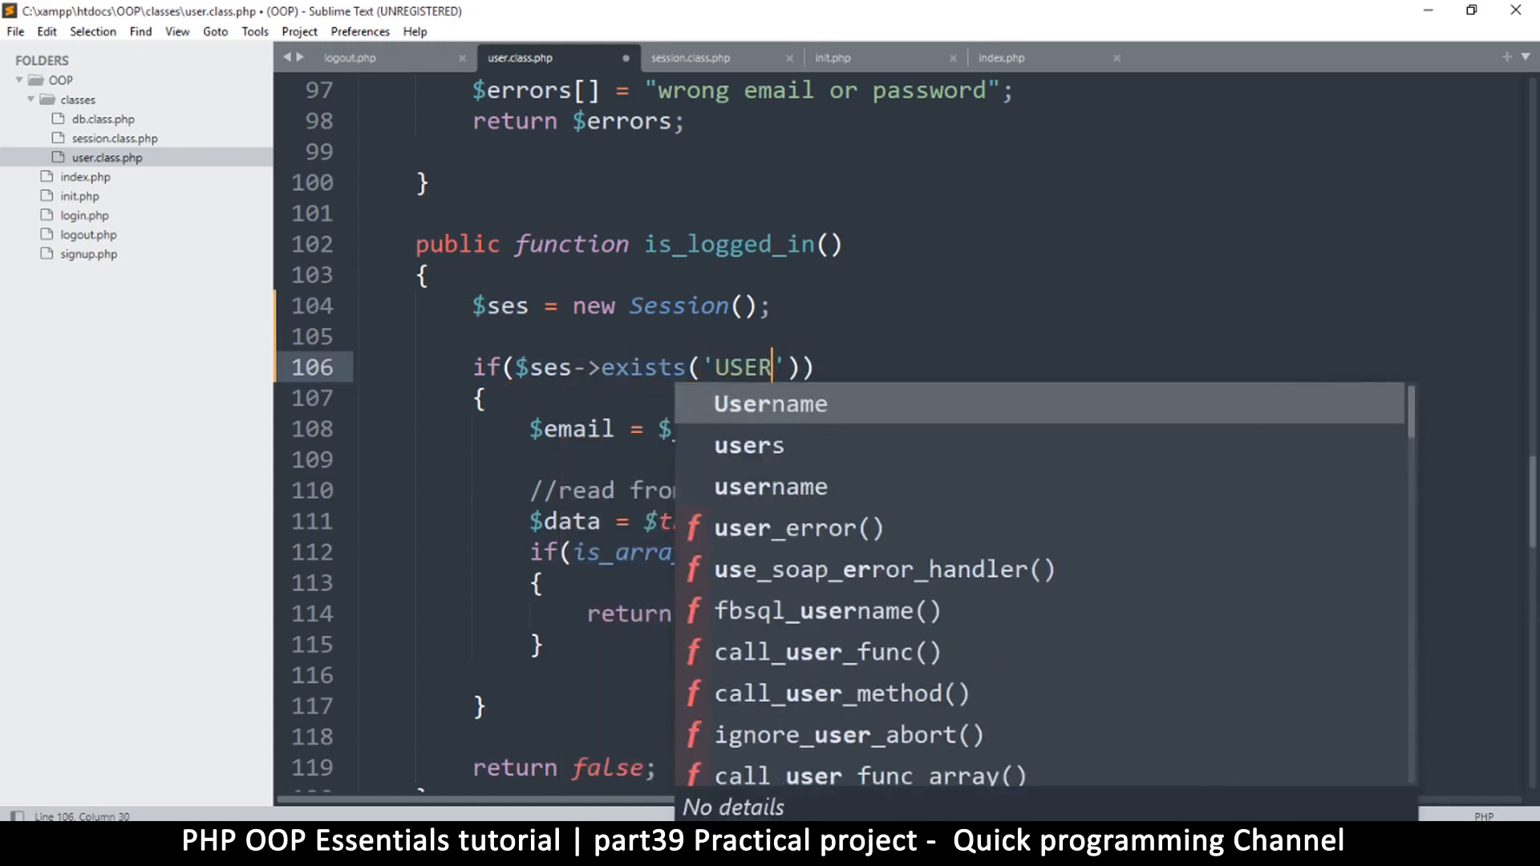
Insert $data = $ses->get('USER'); on a new line before the email assignment and save
left_click(582, 429)
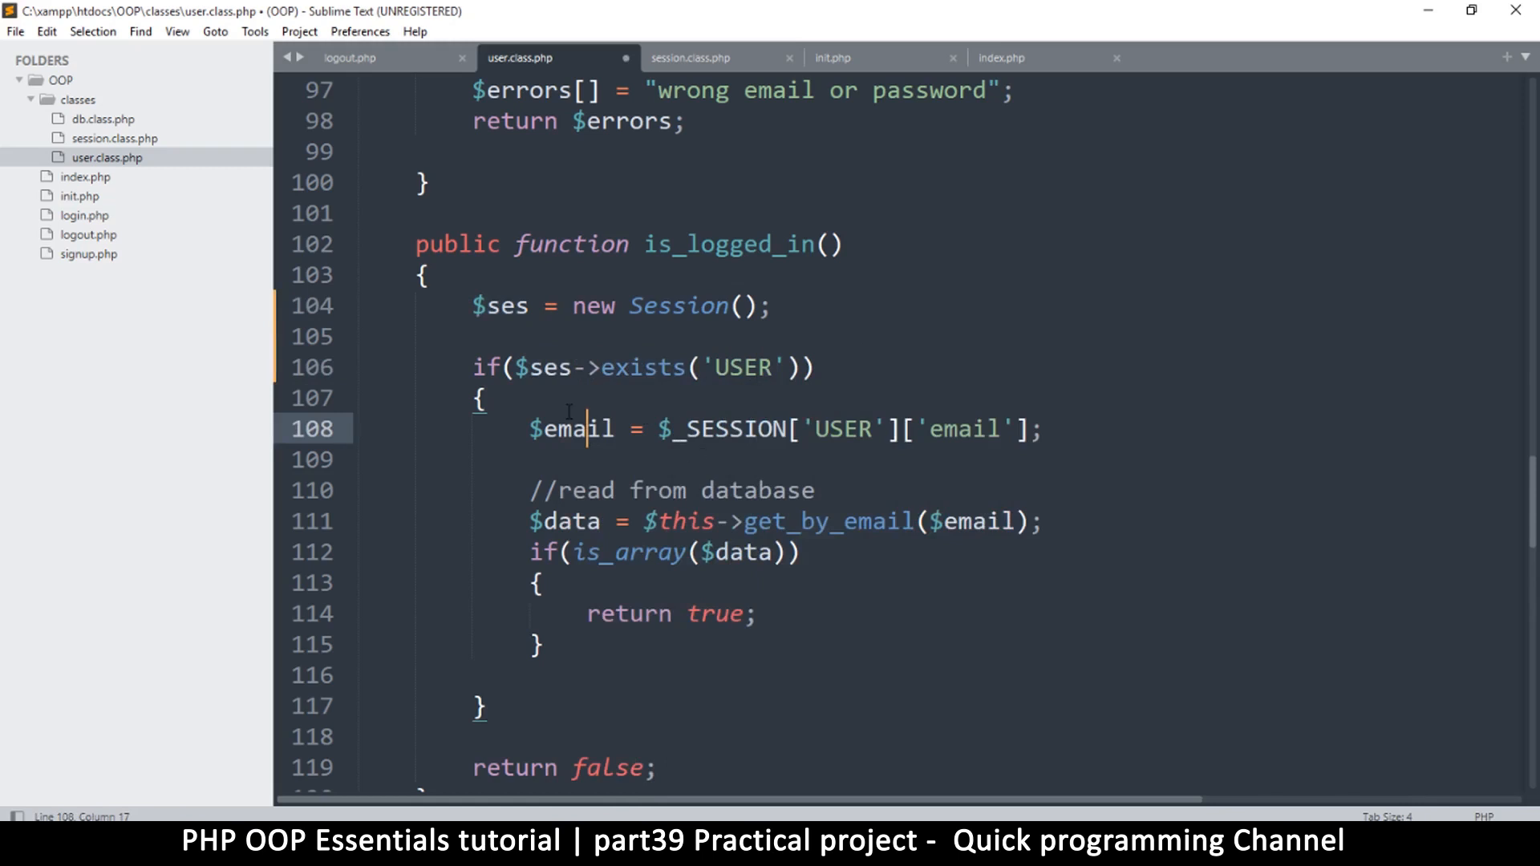
key("Up")
key("Return")
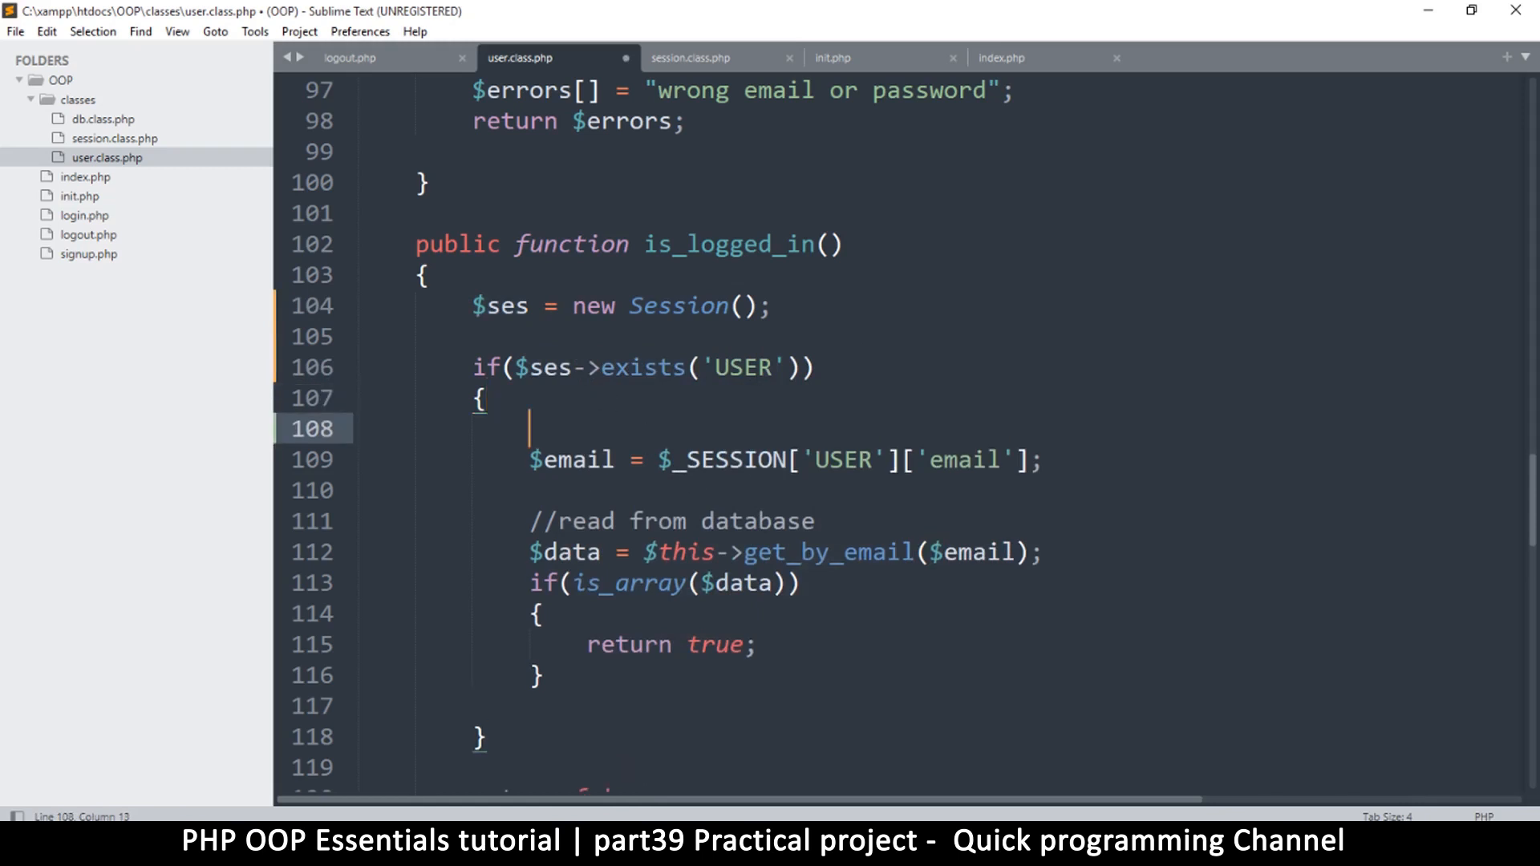
type("$data = ")
type("$ses-")
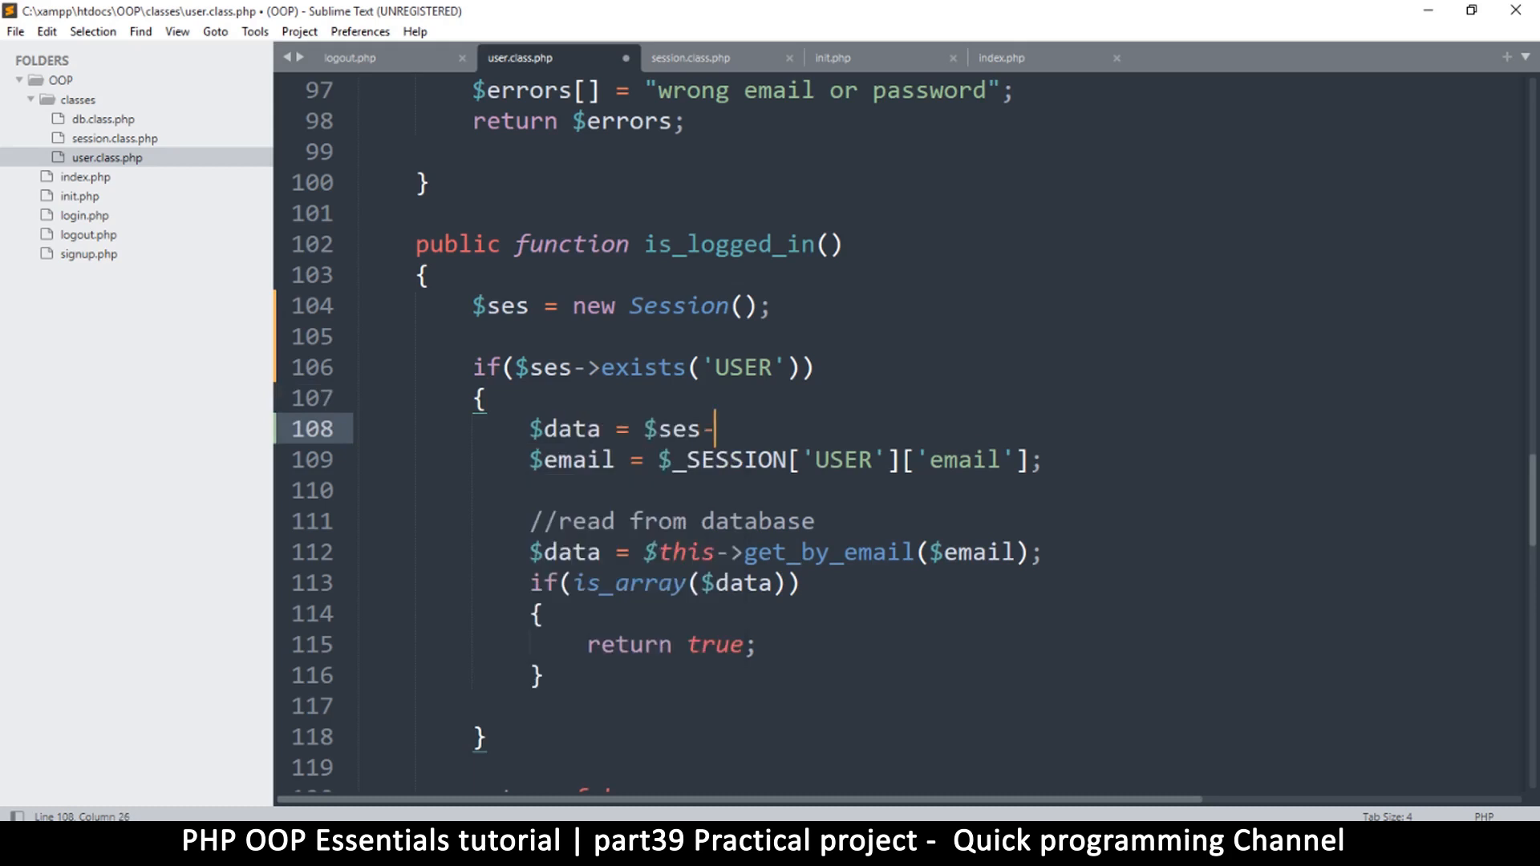
type(">get")
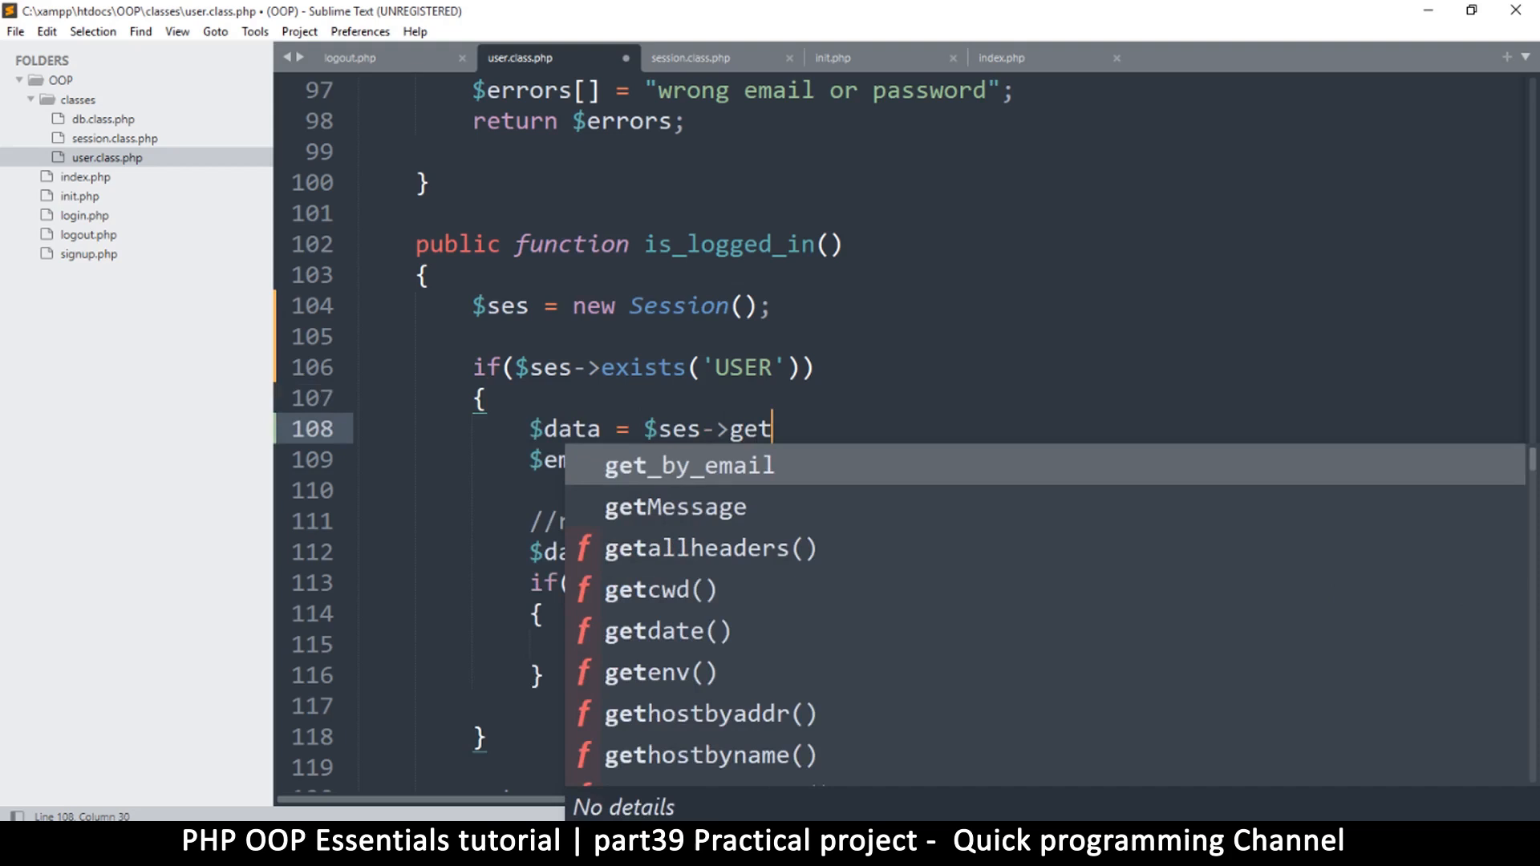
type("('")
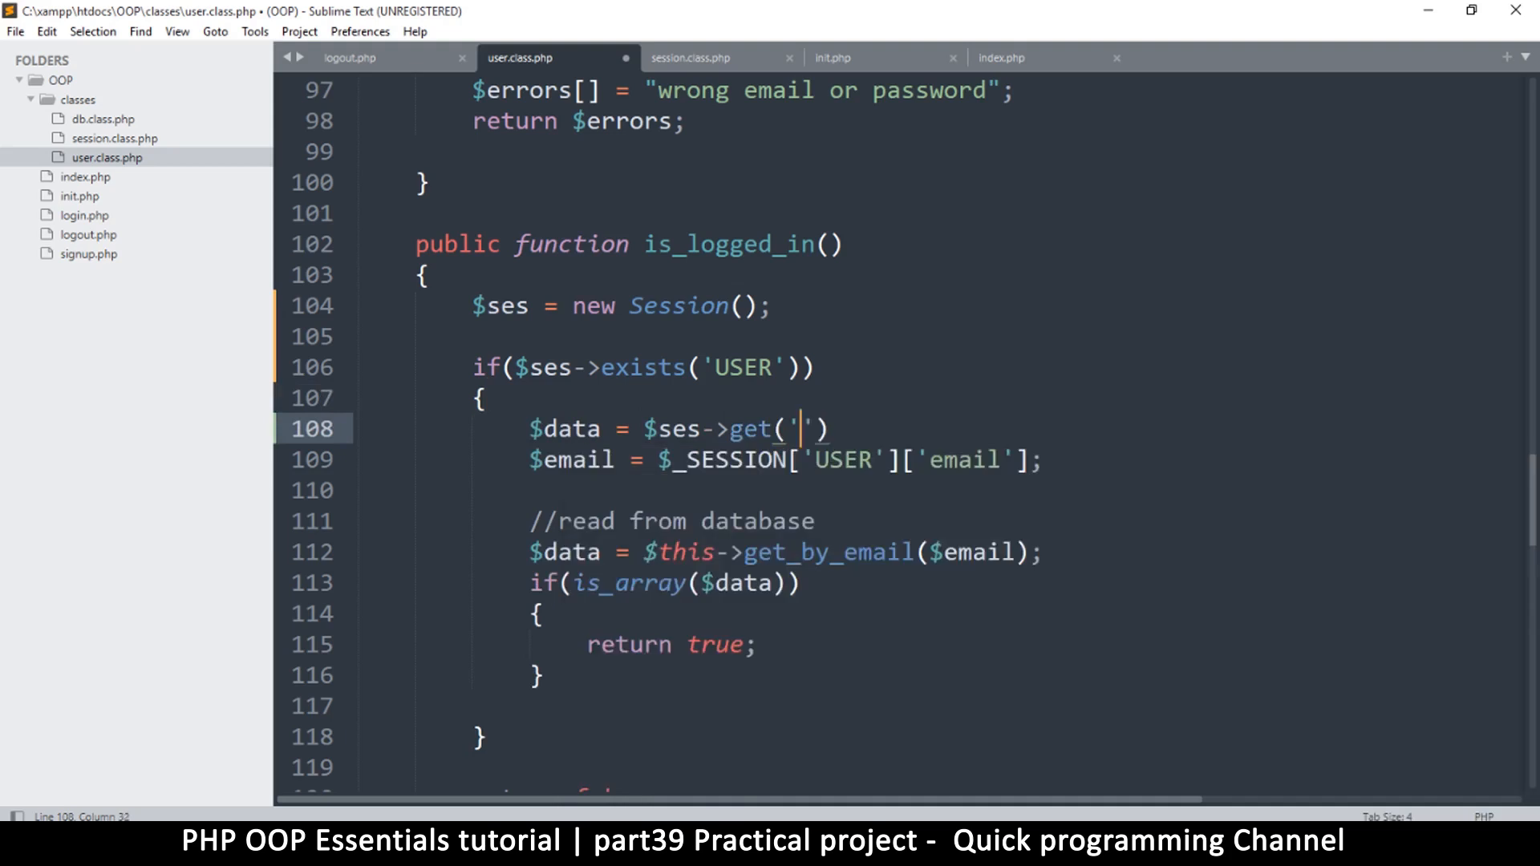
type("USER")
key("Right")
key("Right")
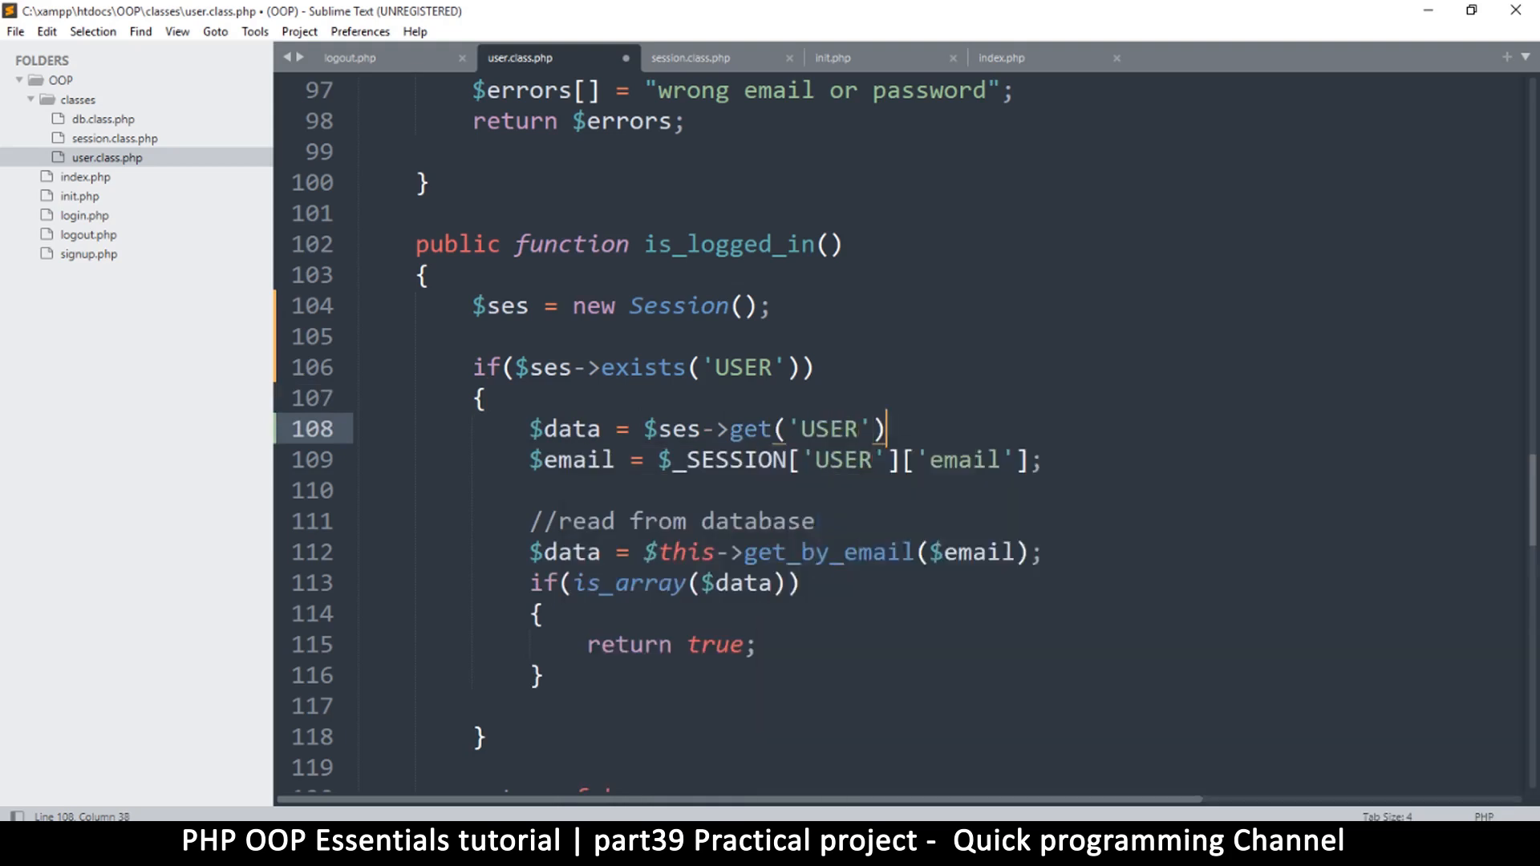
type(";")
key("ctrl+s")
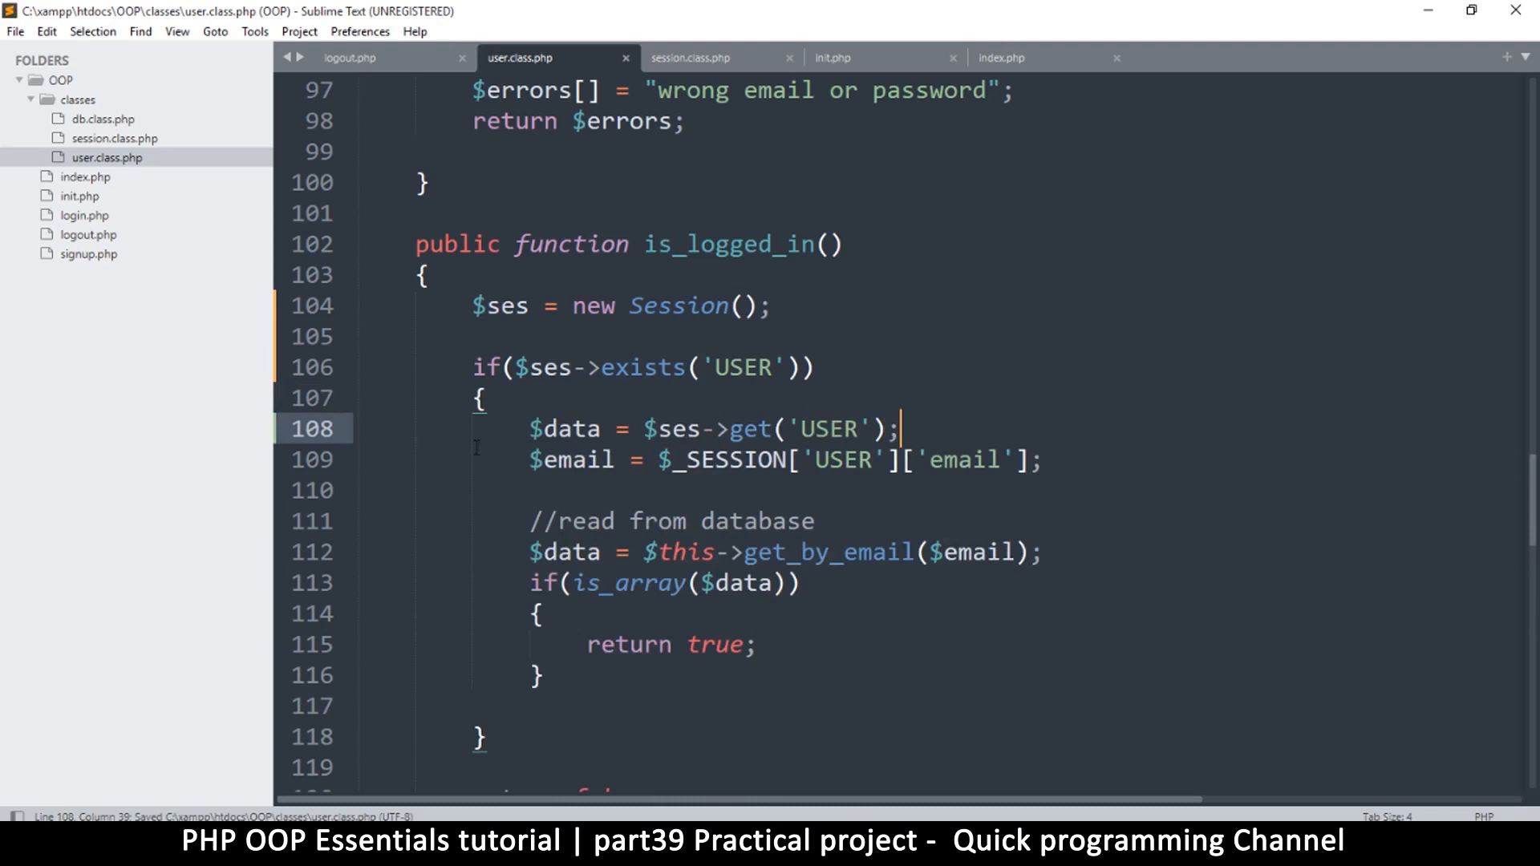
Change the email line to read from $data['email'] instead of $_SESSION['USER'] and save
left_click_drag(529, 429, 600, 428)
key("ctrl+c")
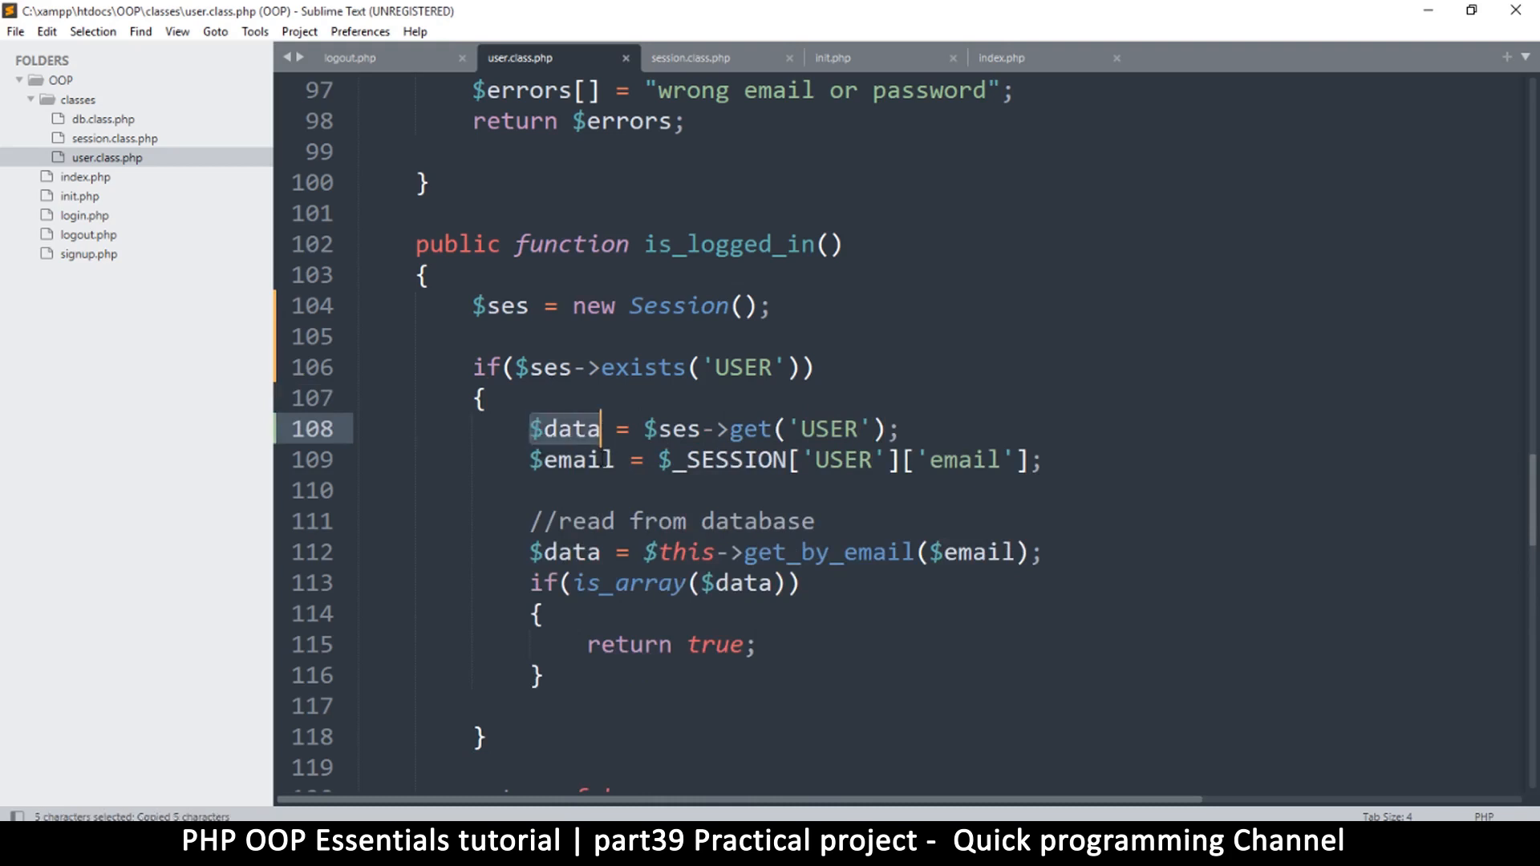
left_click_drag(669, 461, 904, 461)
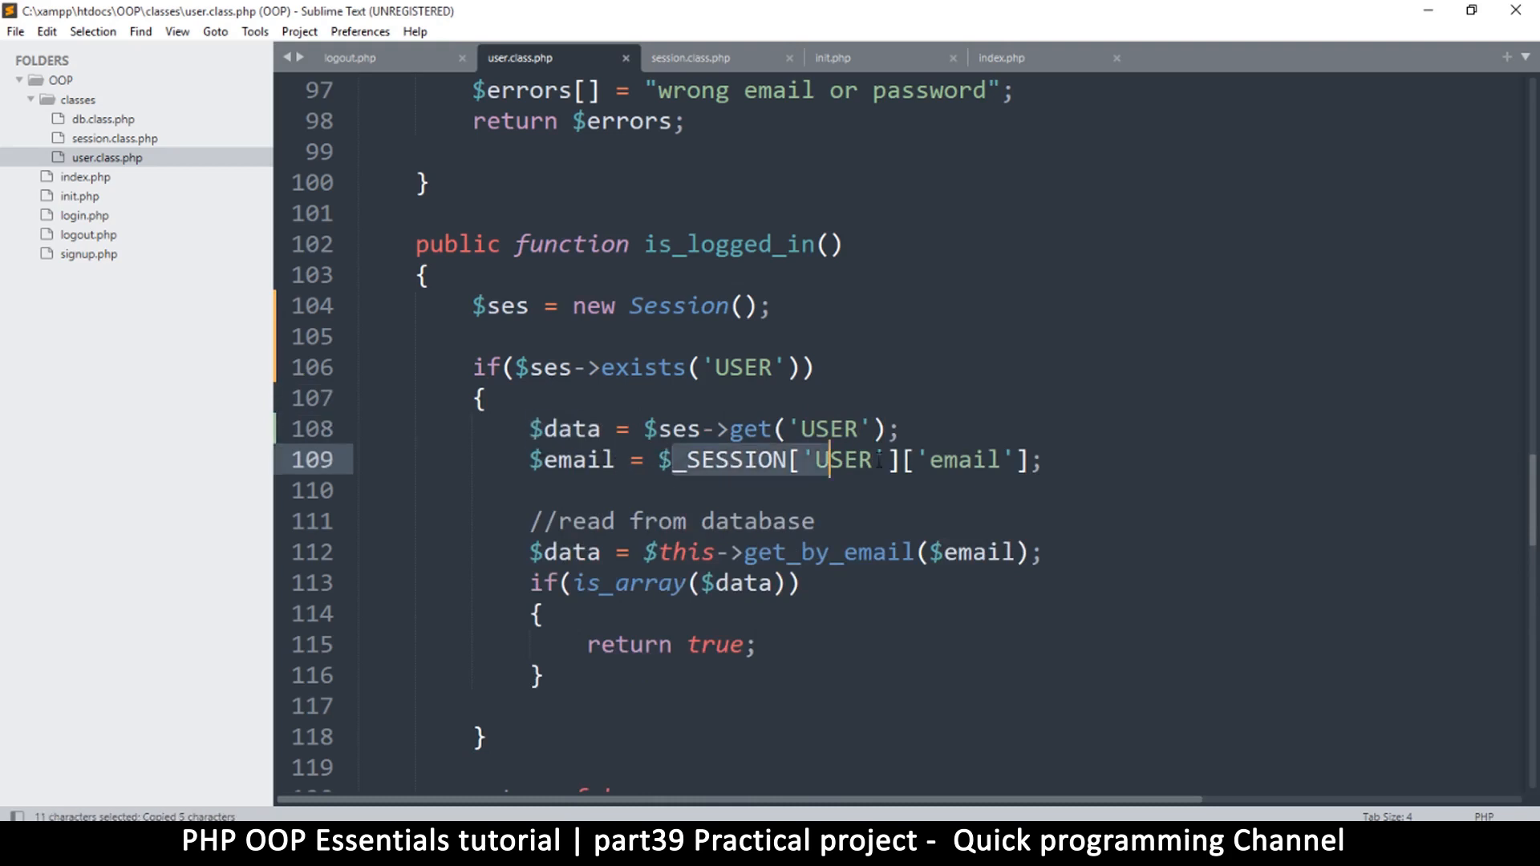
type("data")
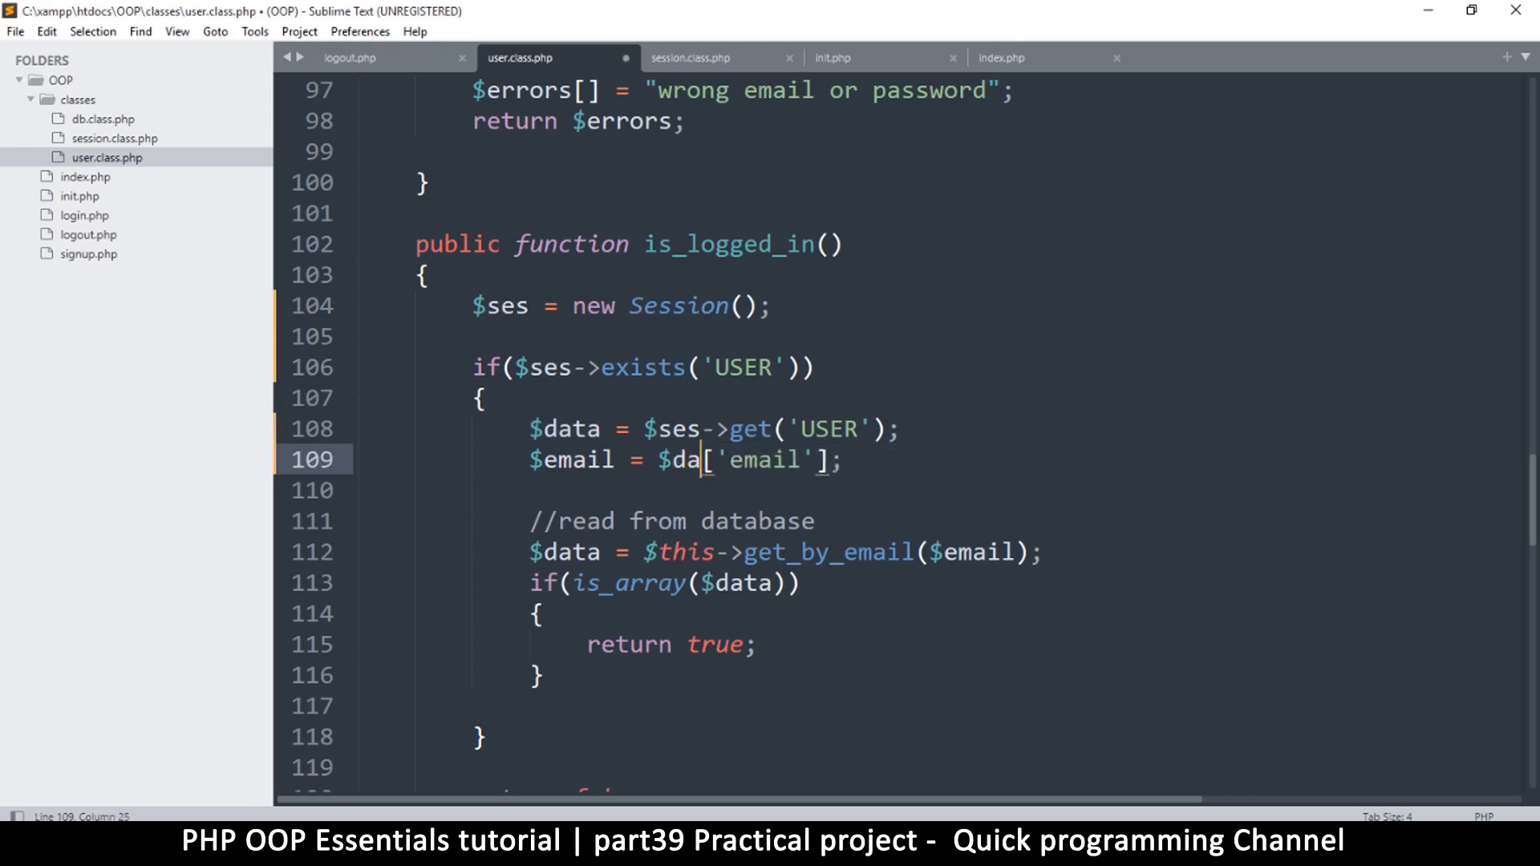
key("ctrl+s")
left_click(820, 465)
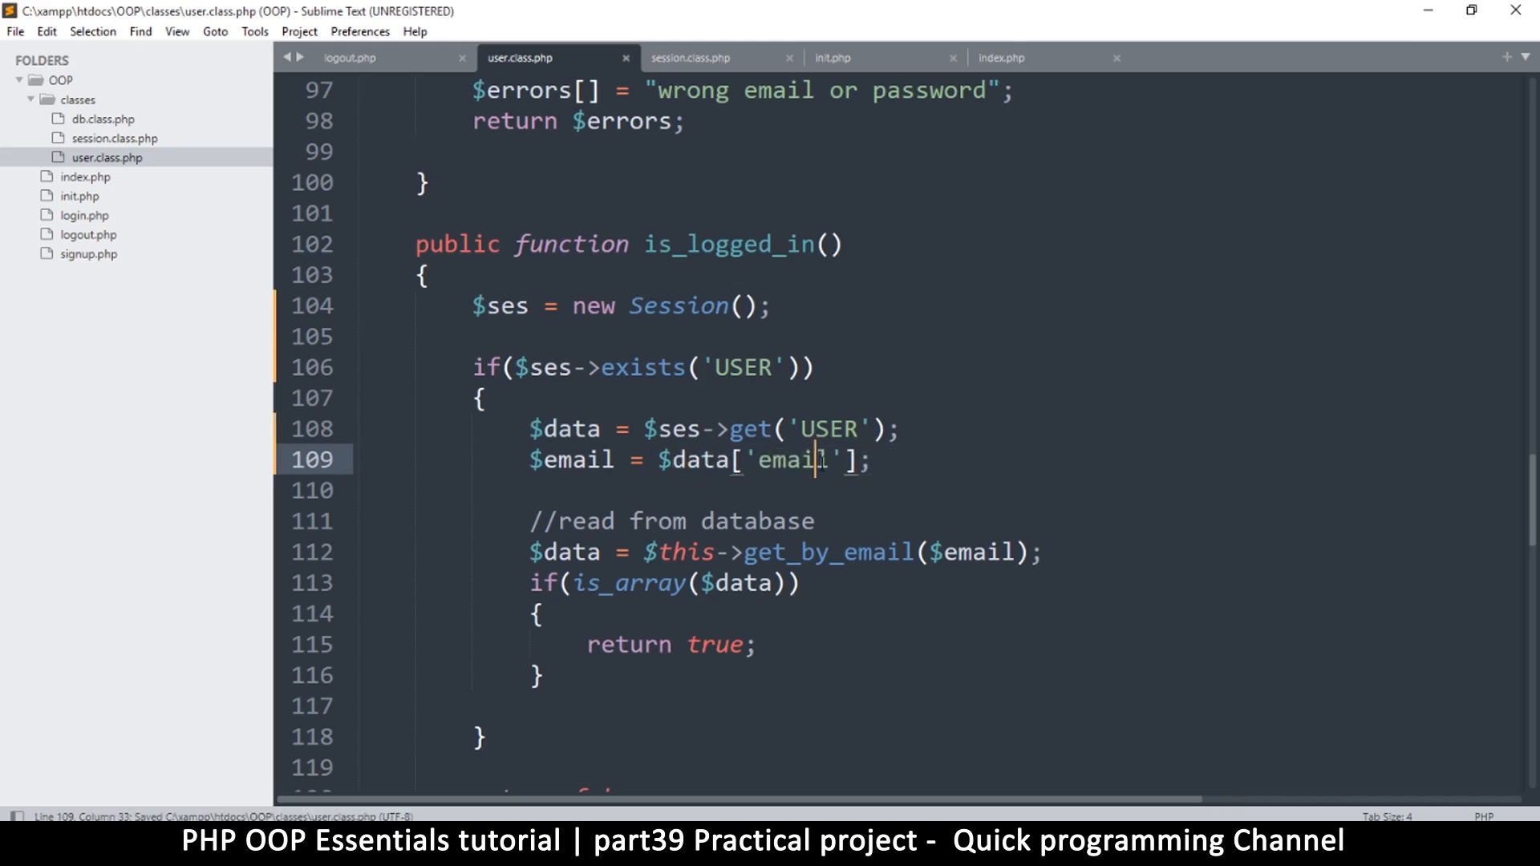
scroll(763, 508, "down", 2)
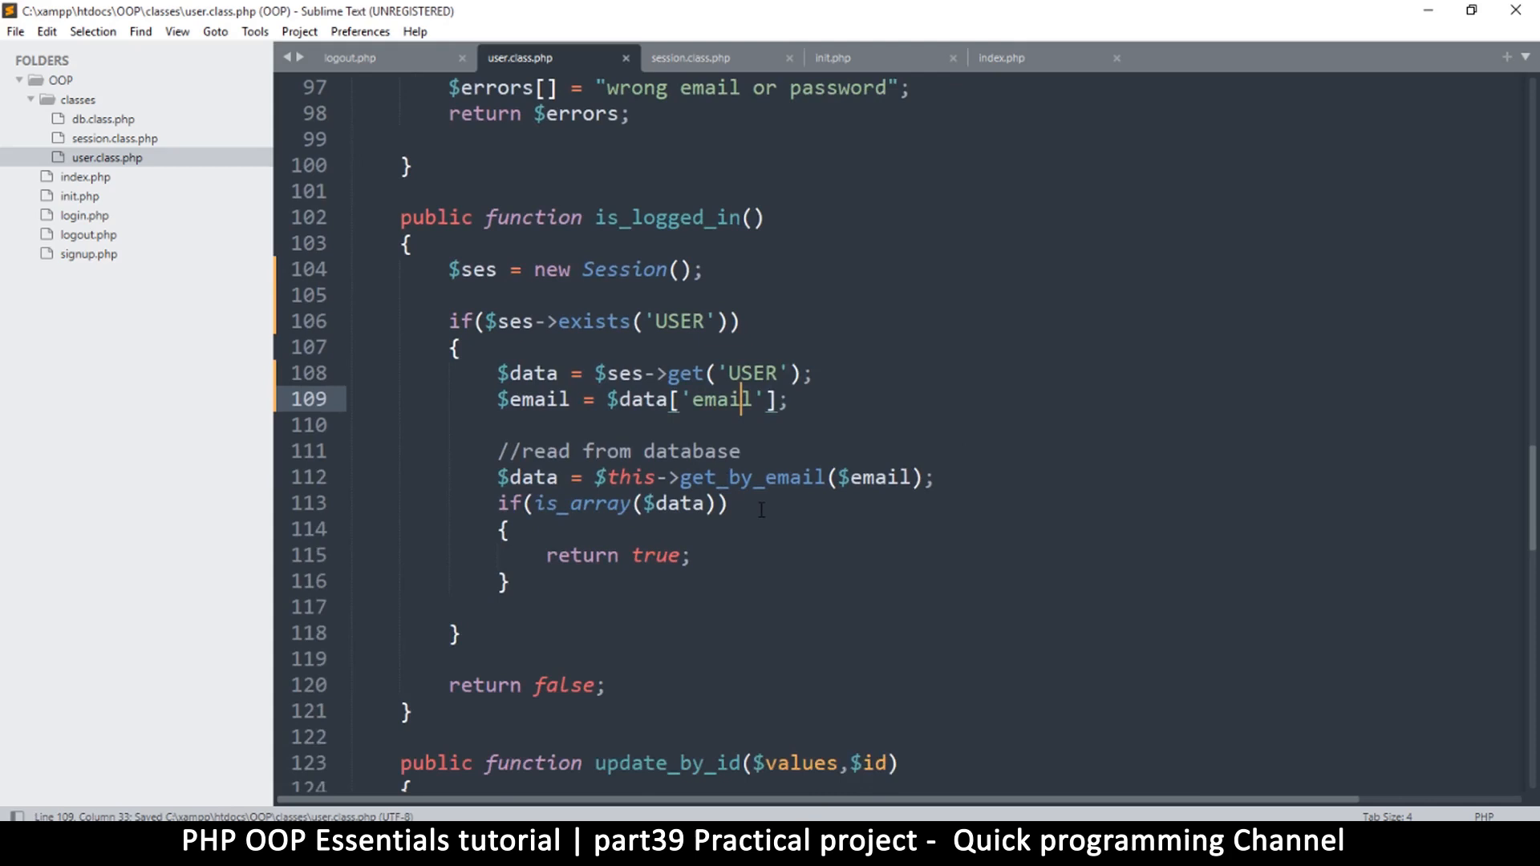
scroll(763, 508, "down", 3)
scroll(763, 509, "down", 3)
scroll(763, 515, "down", 5)
scroll(762, 514, "down", 3)
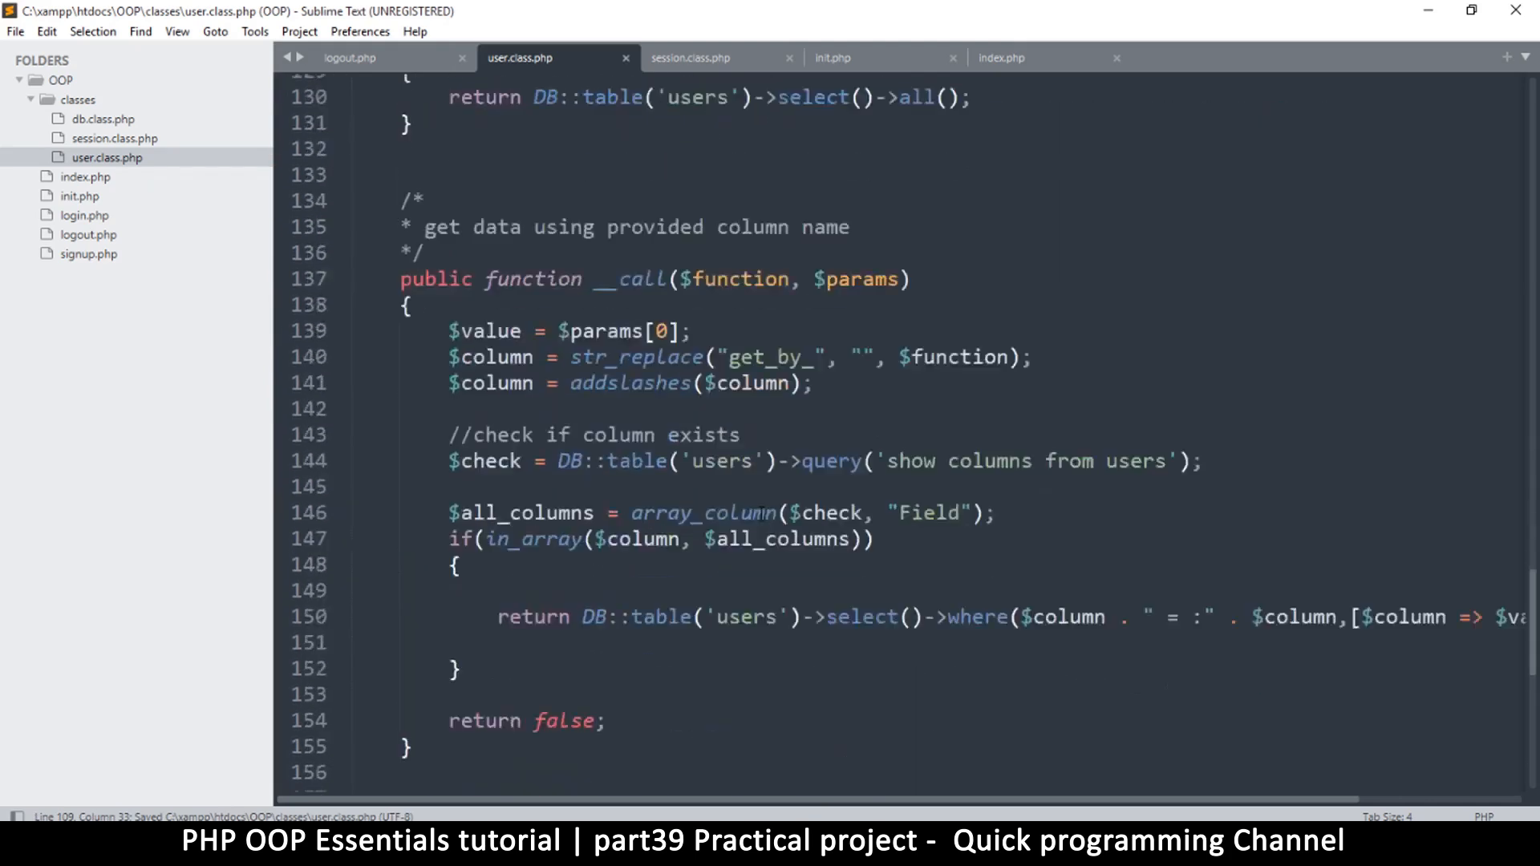
scroll(764, 514, "down", 1)
scroll(760, 514, "up", 5)
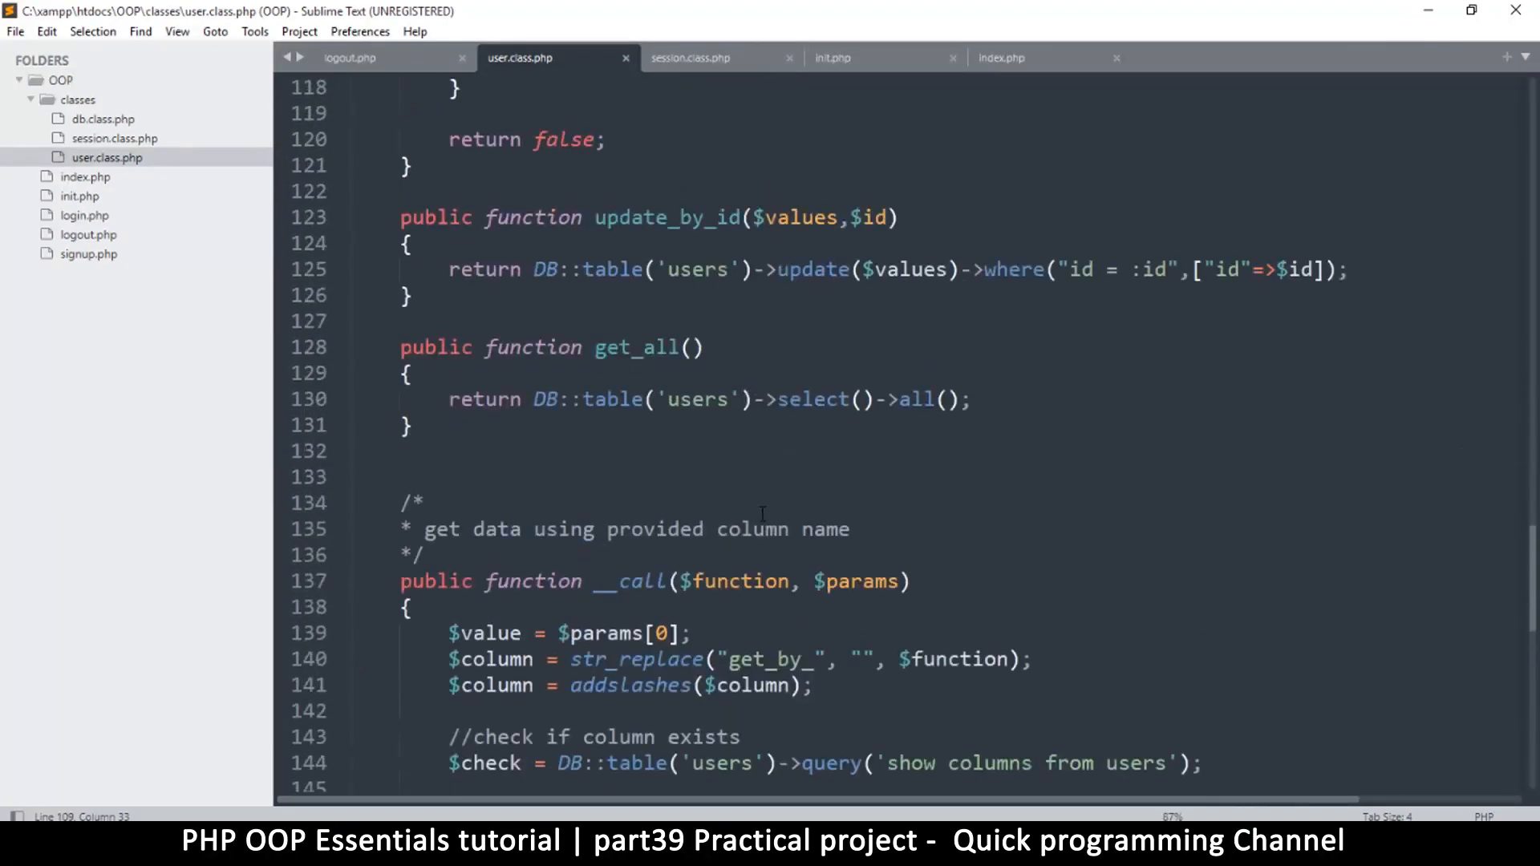
scroll(761, 514, "up", 2)
scroll(760, 513, "up", 2)
scroll(760, 514, "up", 5)
scroll(770, 517, "up", 4)
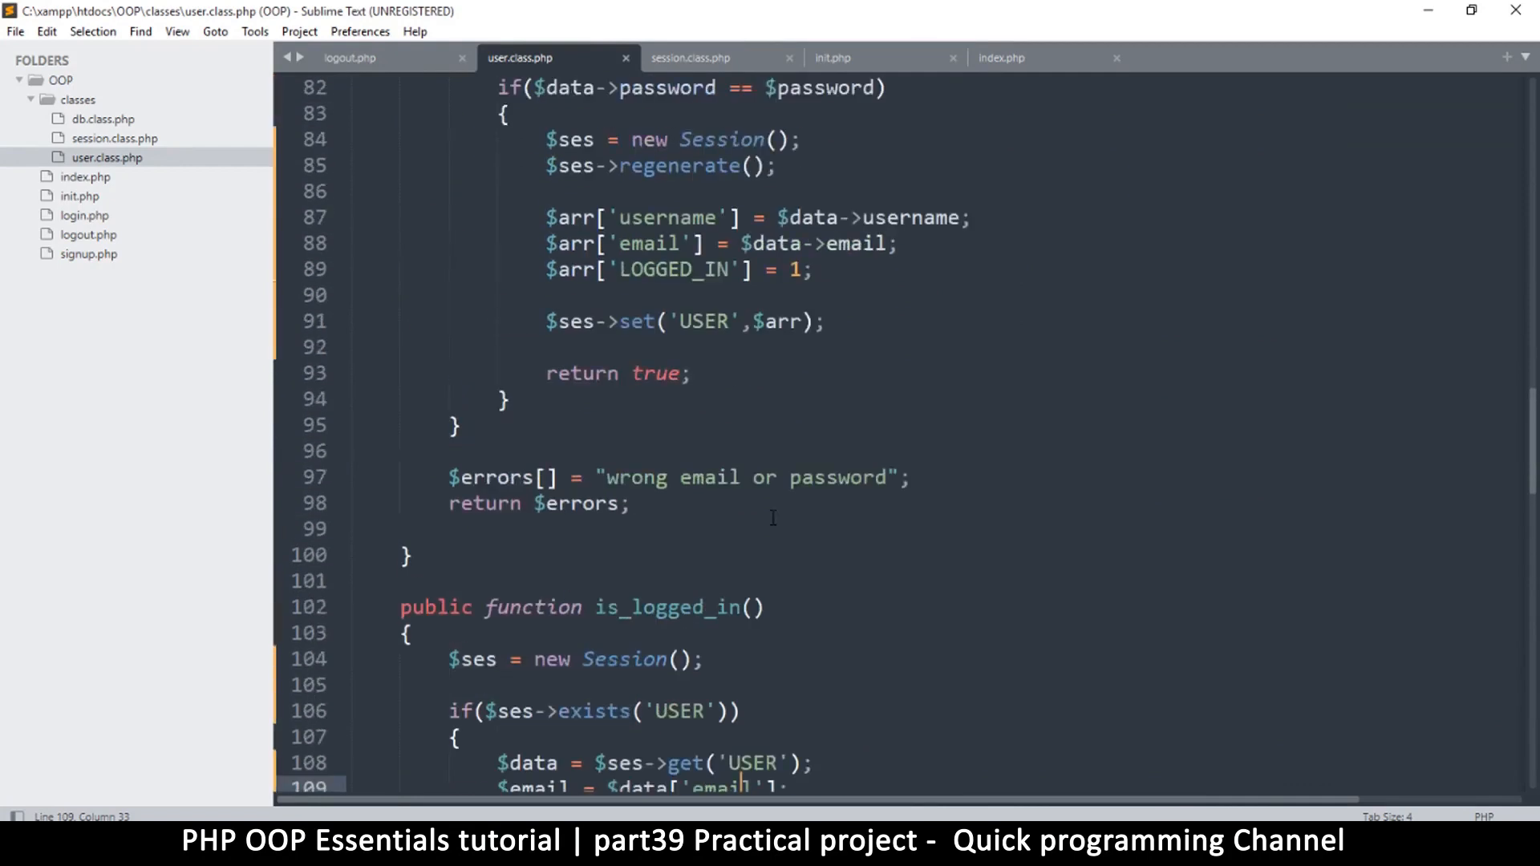
scroll(771, 518, "up", 2)
scroll(772, 517, "up", 3)
scroll(771, 518, "up", 2)
scroll(772, 517, "up", 3)
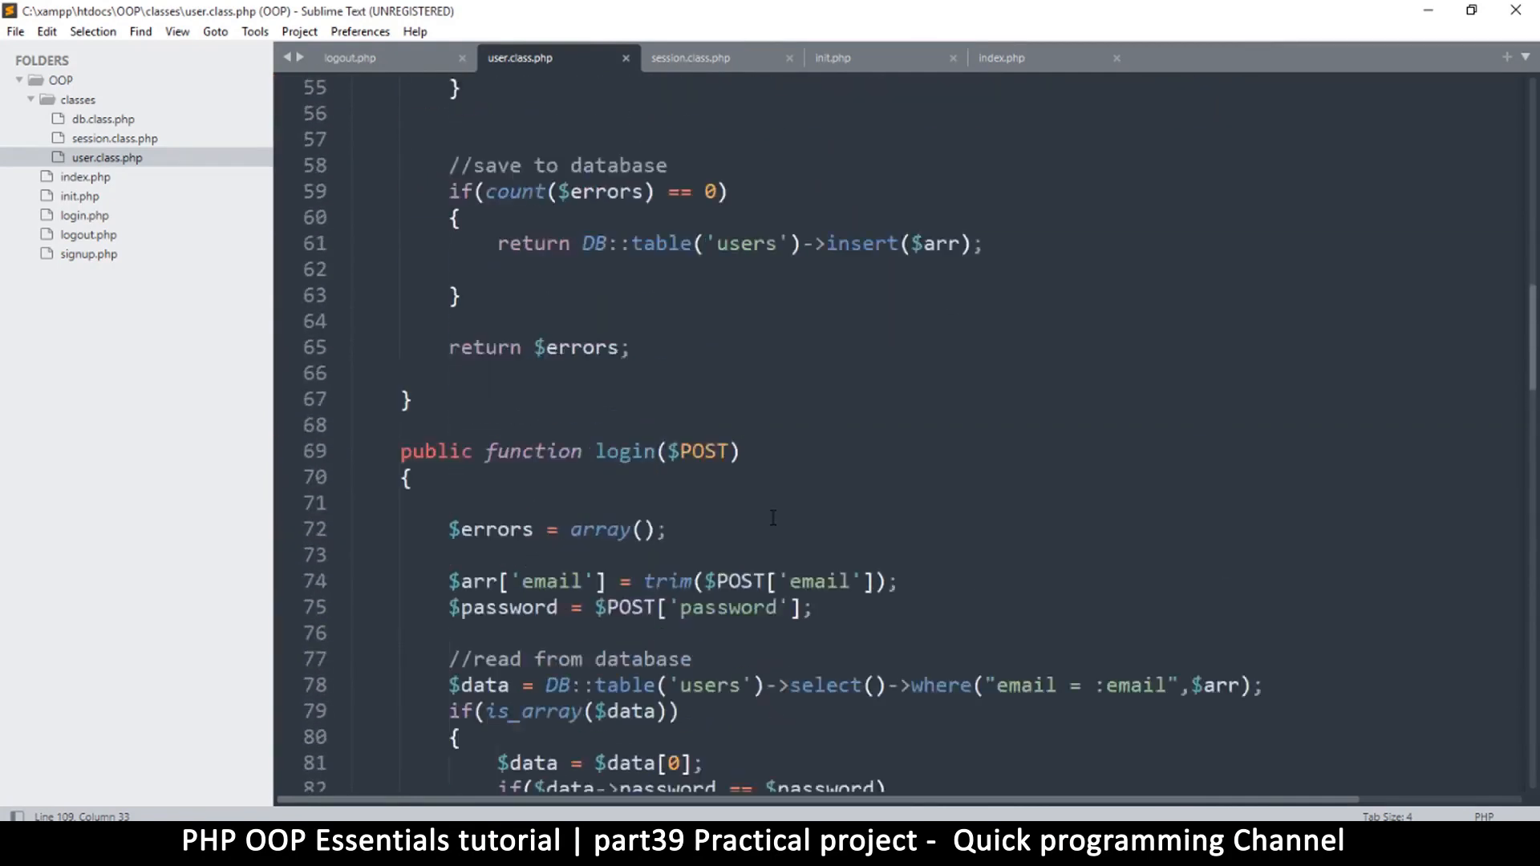
scroll(771, 519, "up", 4)
scroll(772, 518, "up", 3)
scroll(771, 518, "up", 4)
scroll(772, 517, "up", 3)
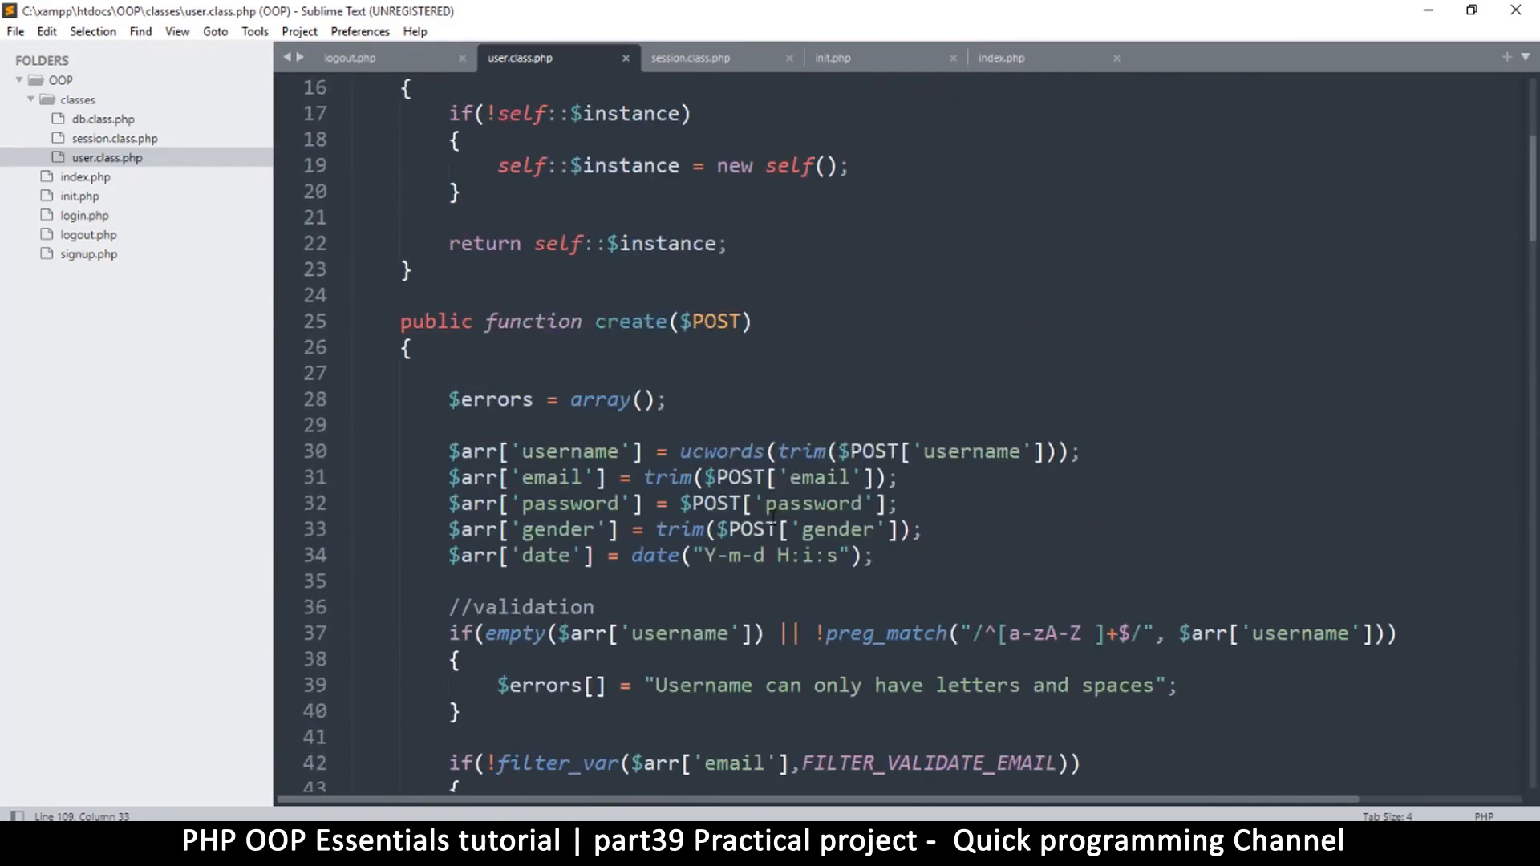
scroll(772, 518, "up", 3)
scroll(773, 518, "up", 3)
scroll(731, 590, "down", 2, "ctrl")
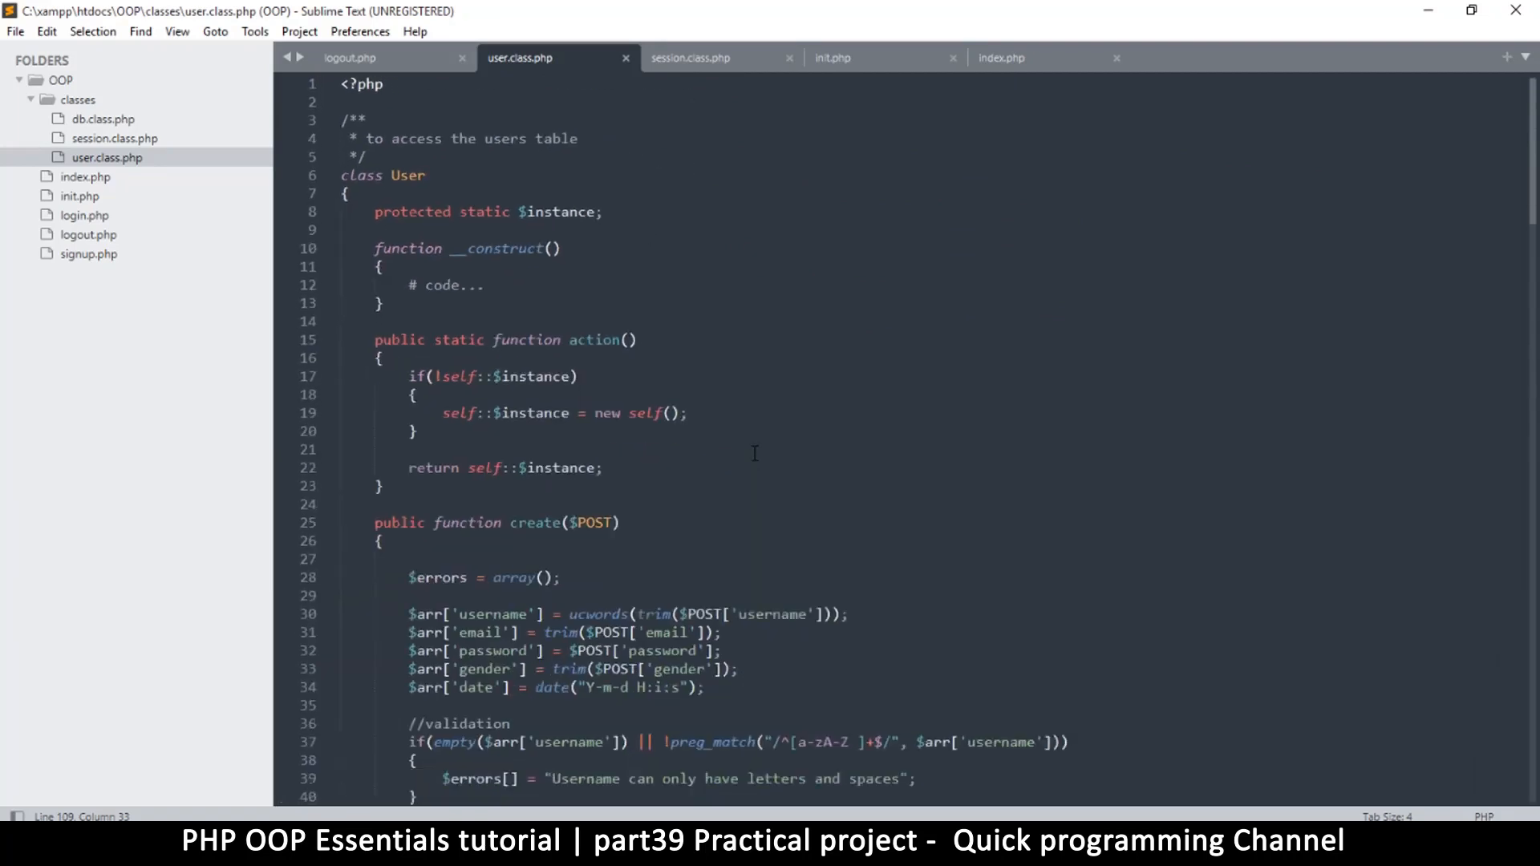
scroll(731, 590, "down", 1, "ctrl")
Save user.class.php, reload login.php in Firefox, then switch to the phpMyAdmin tab
key("ctrl+s")
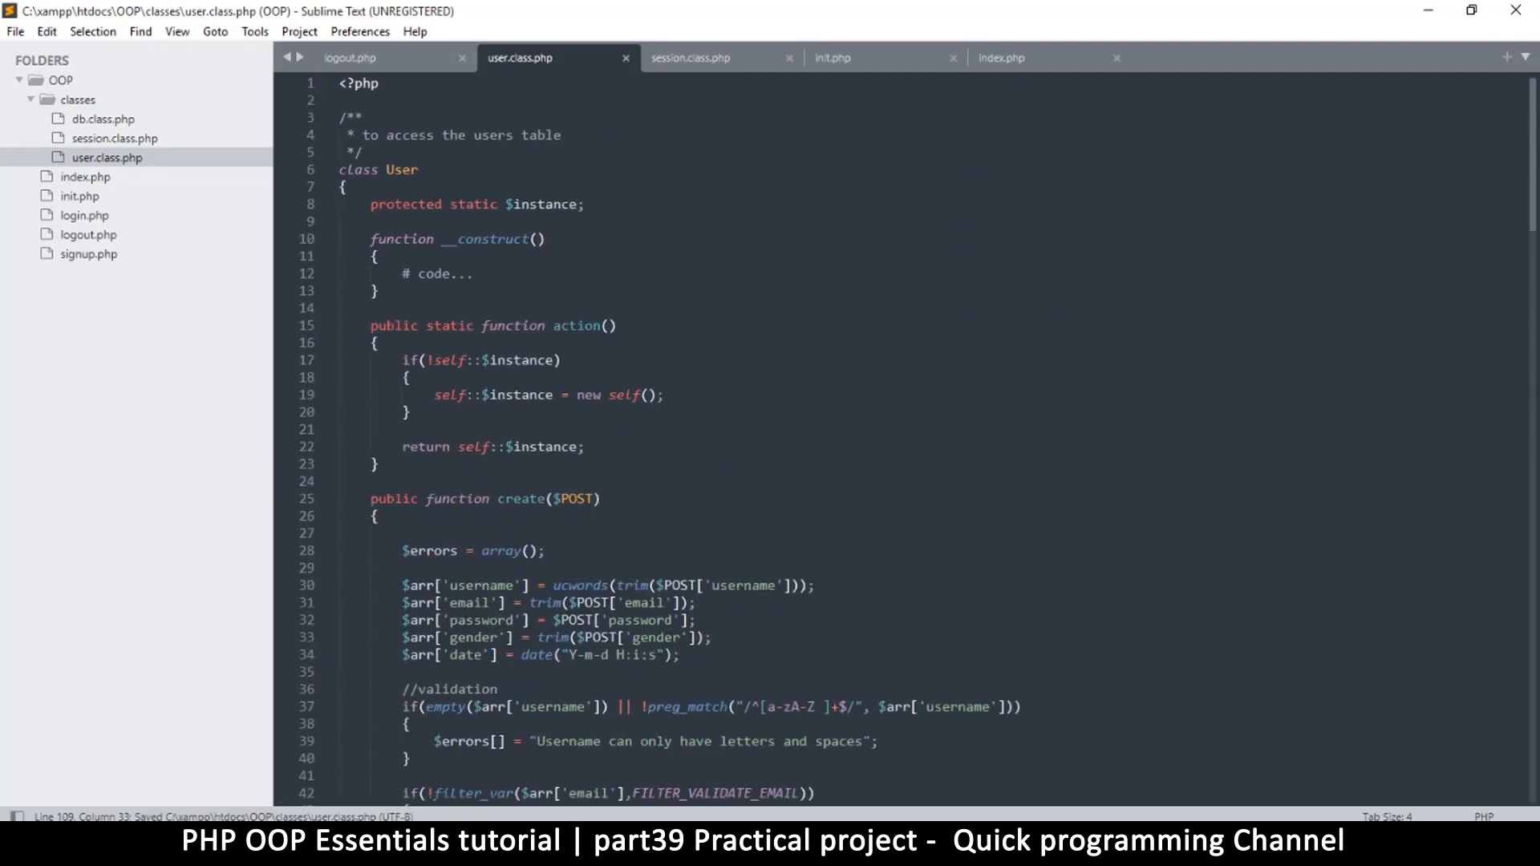
left_click(638, 770)
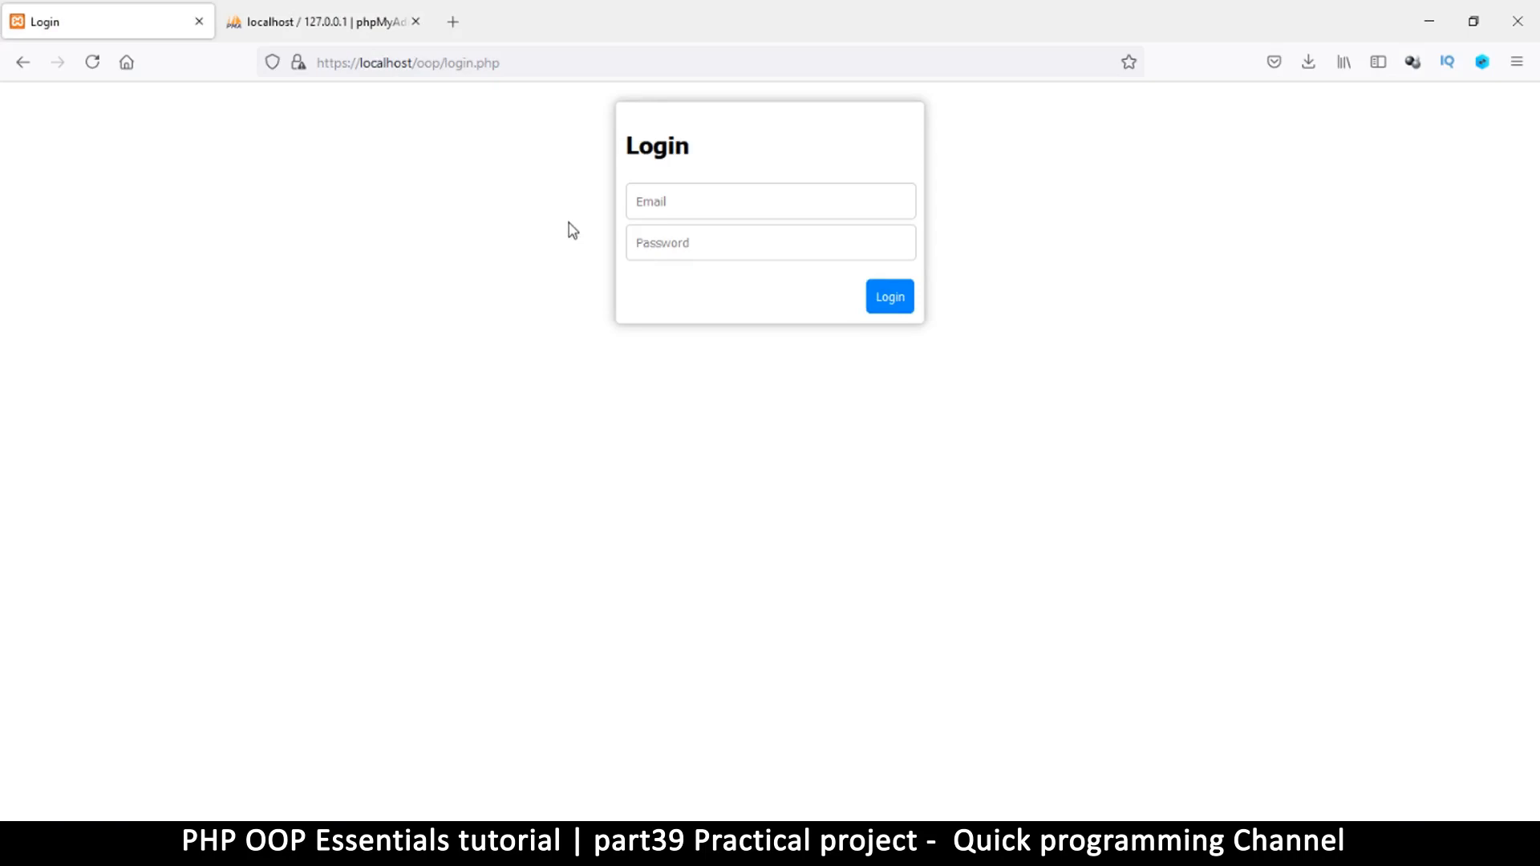
left_click(93, 61)
left_click(754, 200)
left_click(445, 268)
left_click(312, 22)
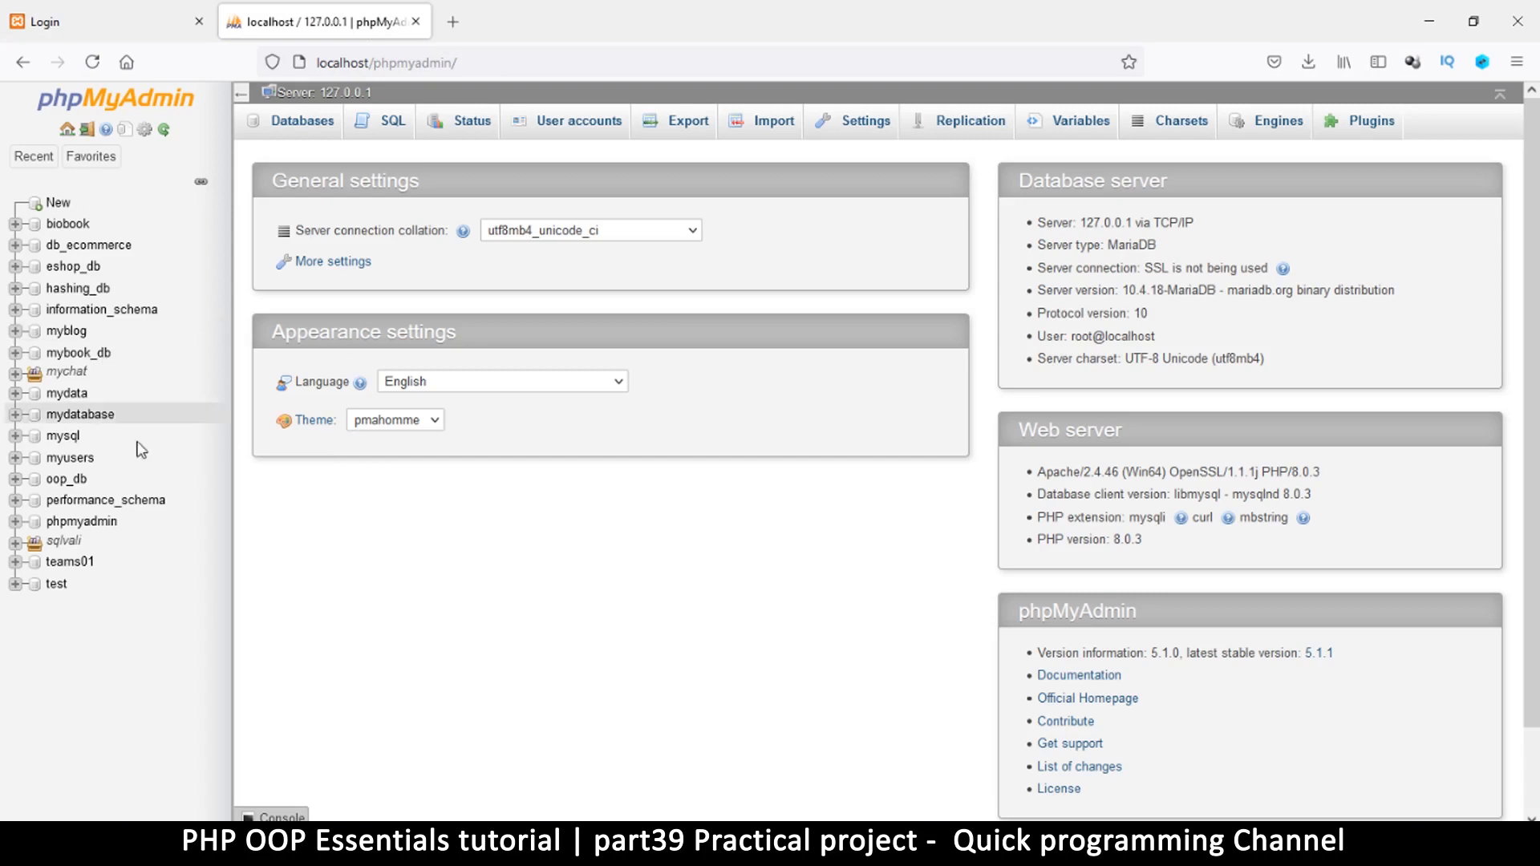
Browse the three user rows in oop_db's users table in phpMyAdmin, then go back to the login page
left_click(66, 479)
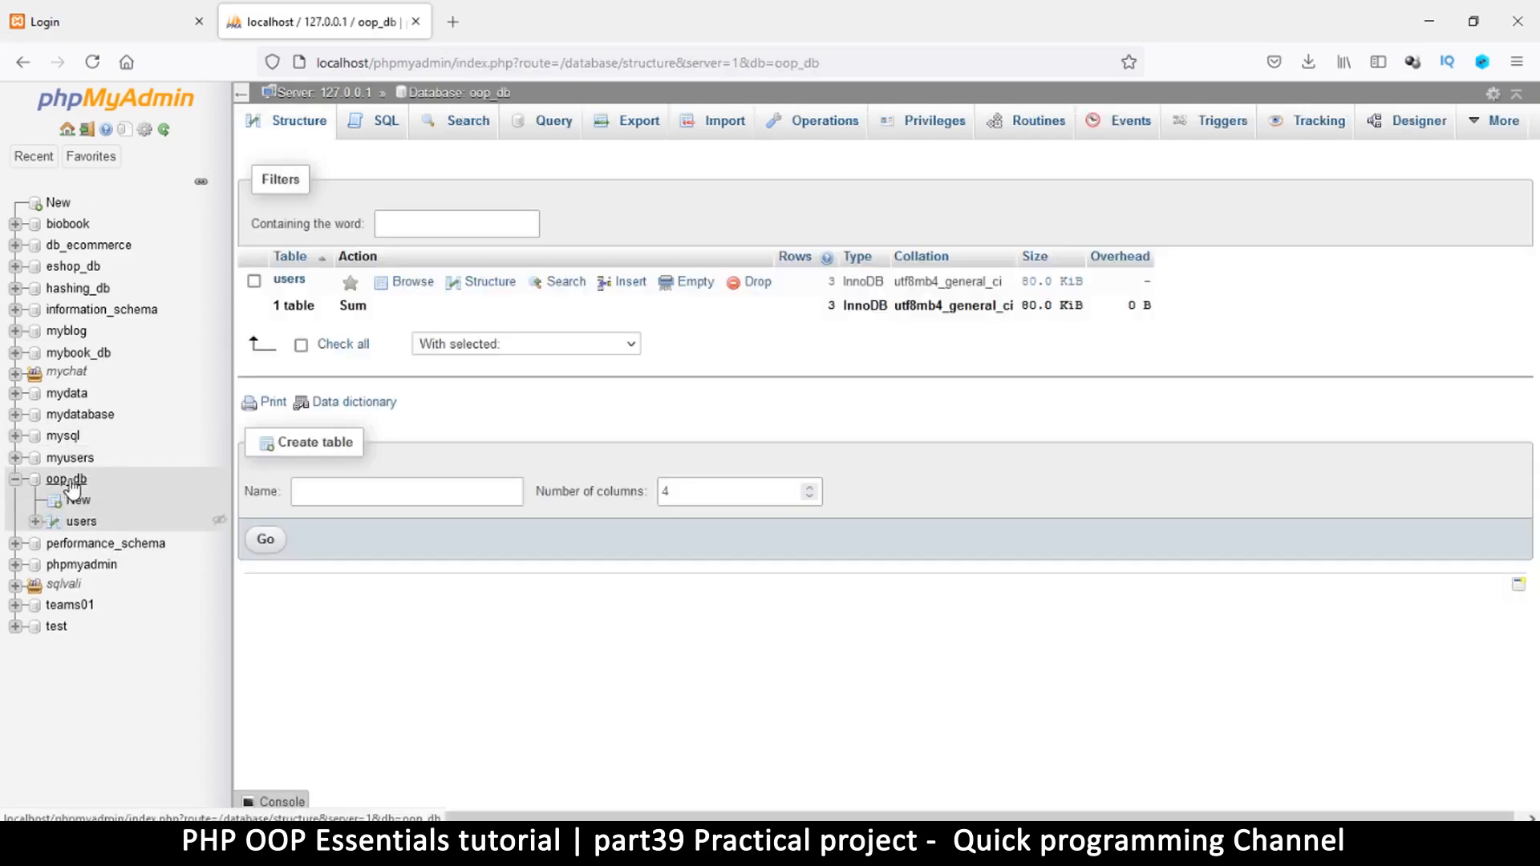
left_click(81, 521)
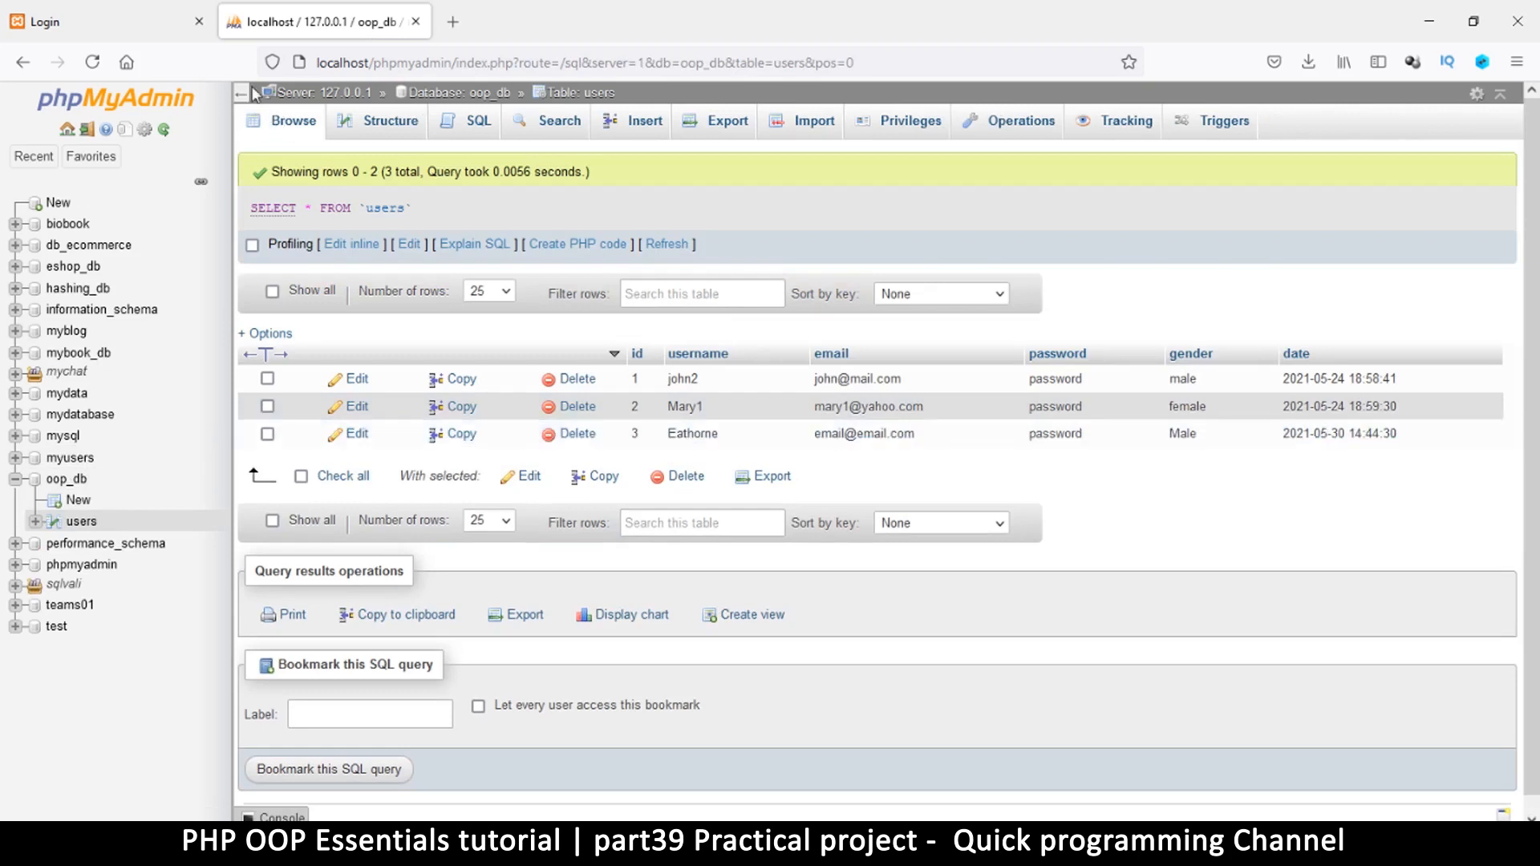
left_click(103, 22)
left_click(768, 205)
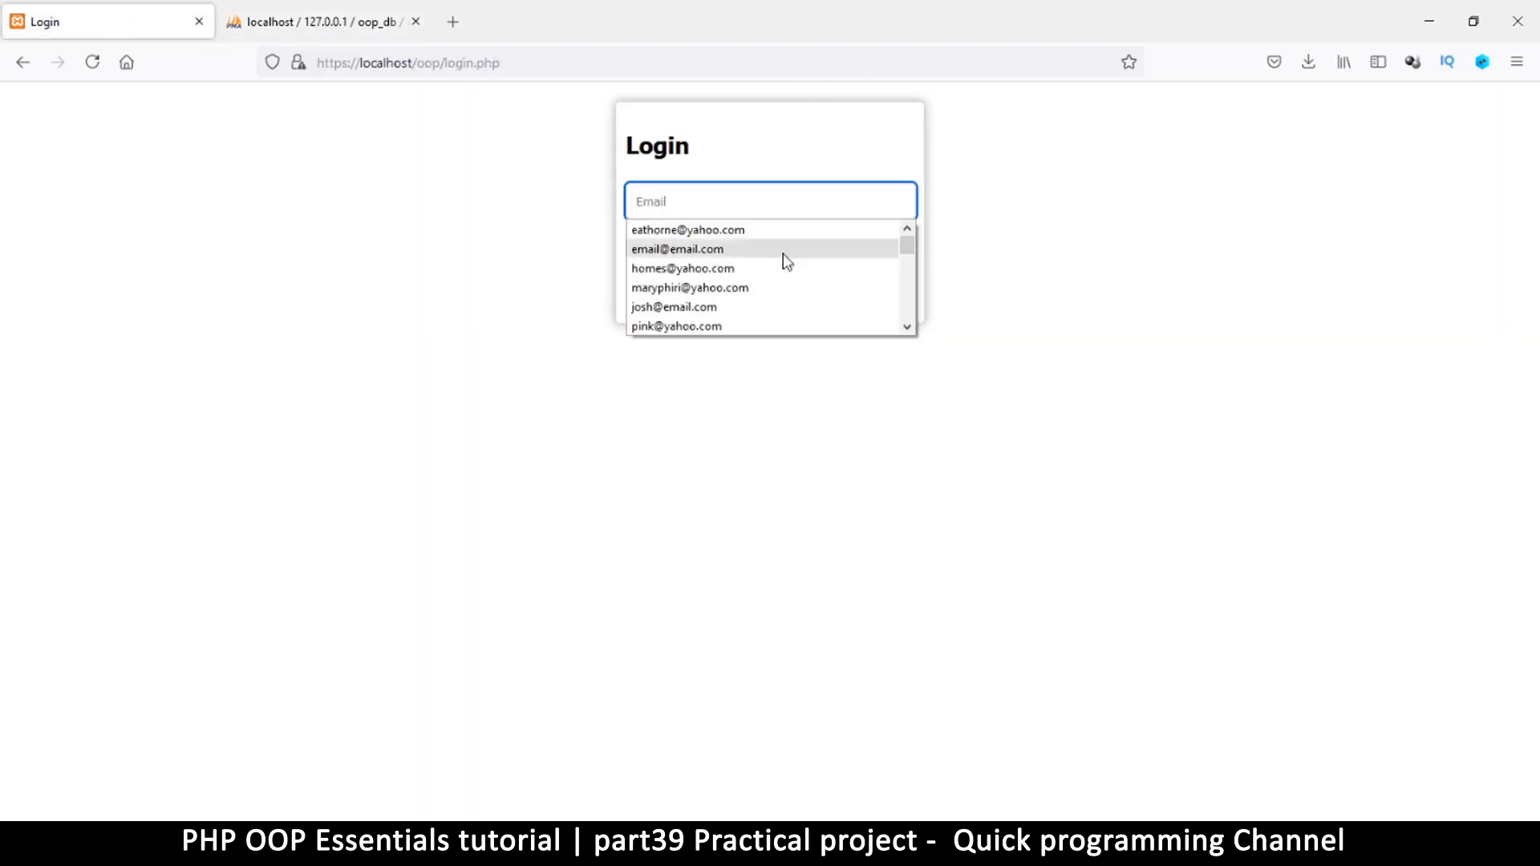
left_click(746, 249)
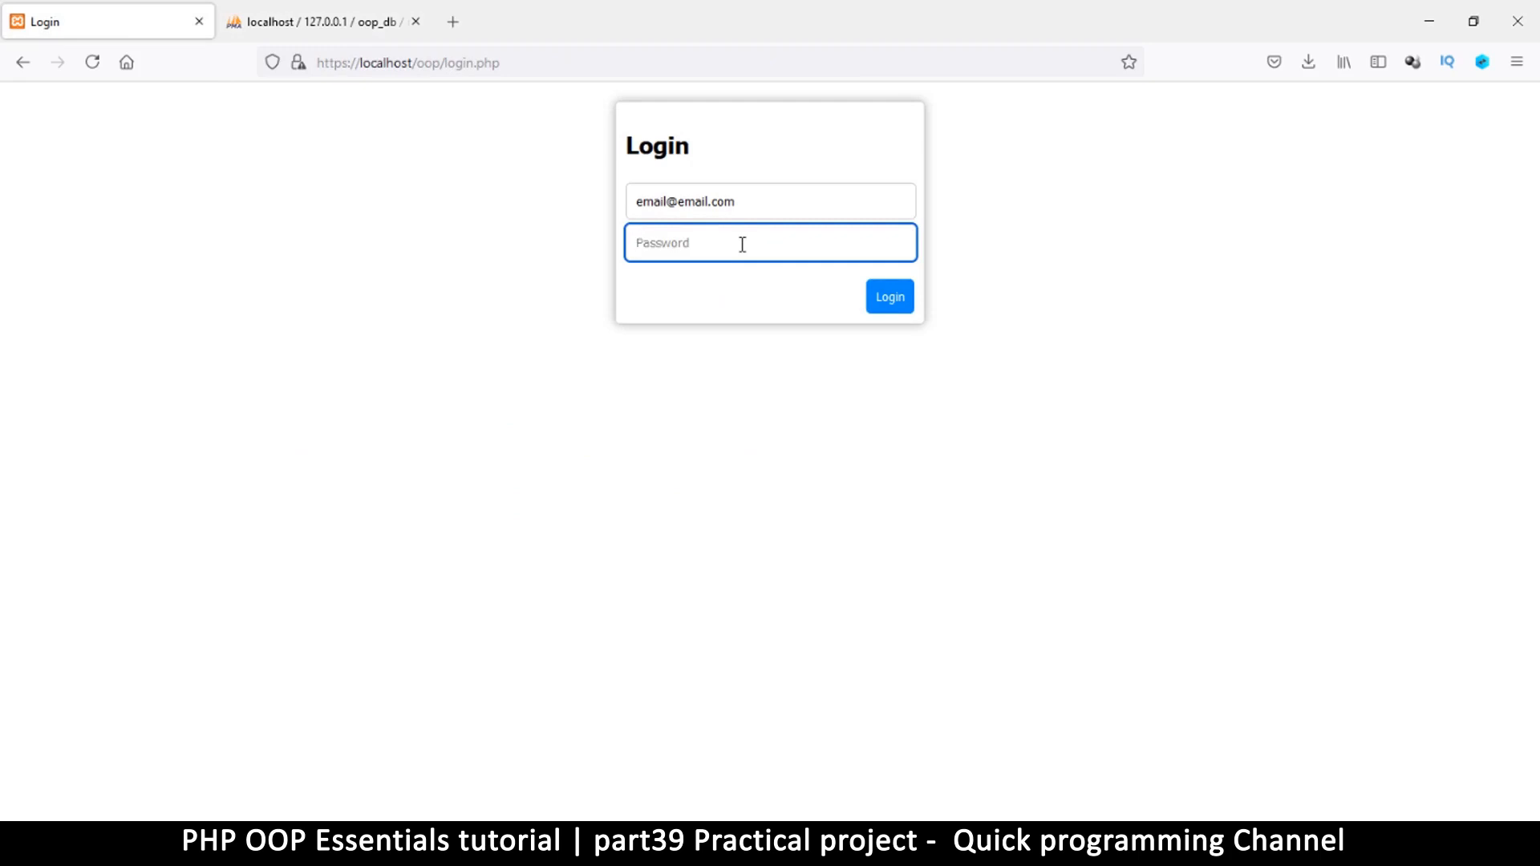
type("12")
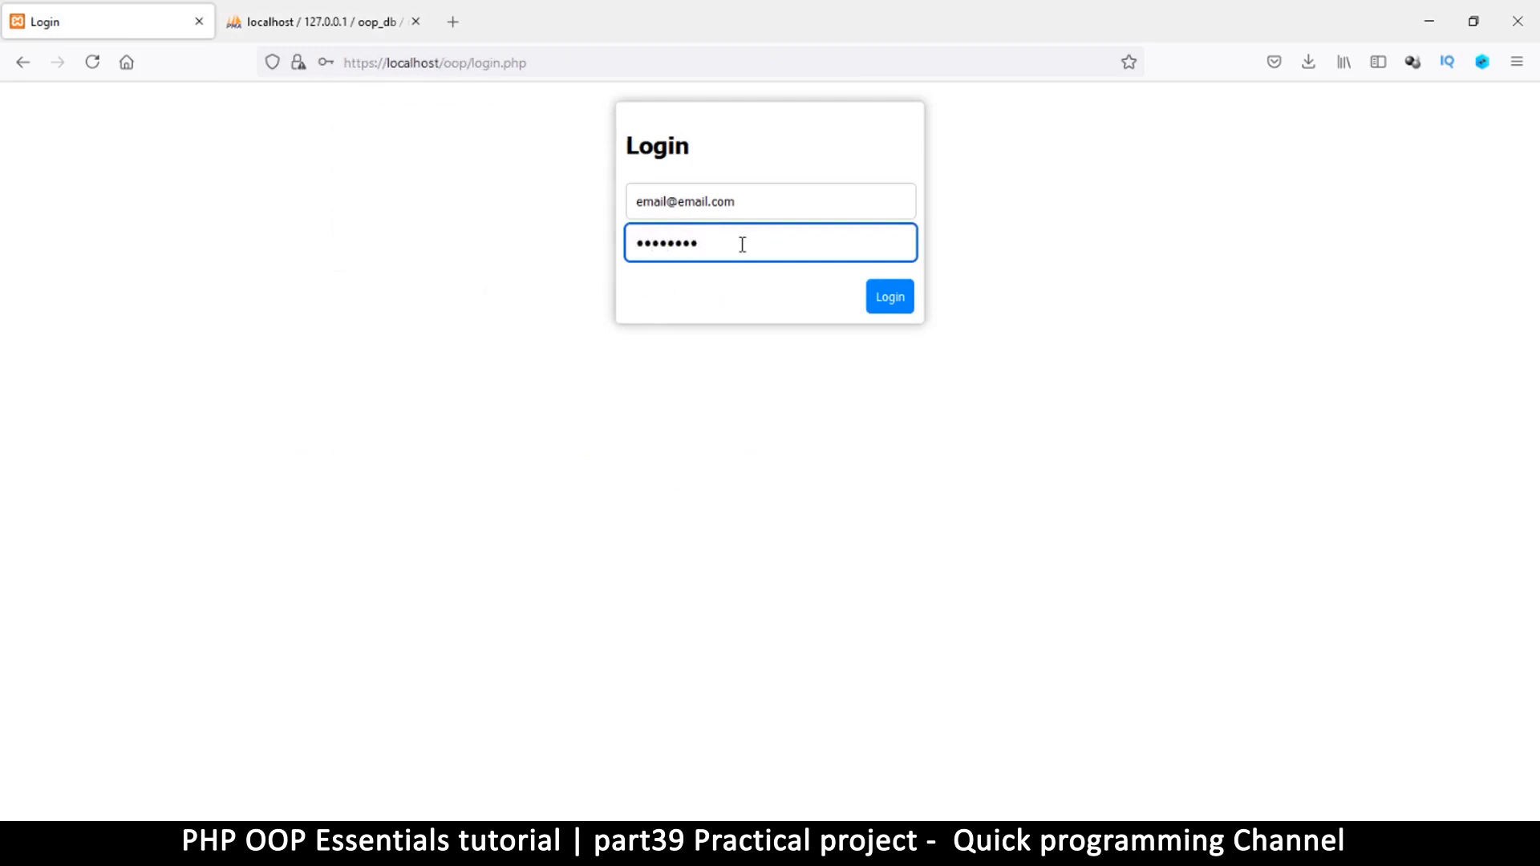
key("Return")
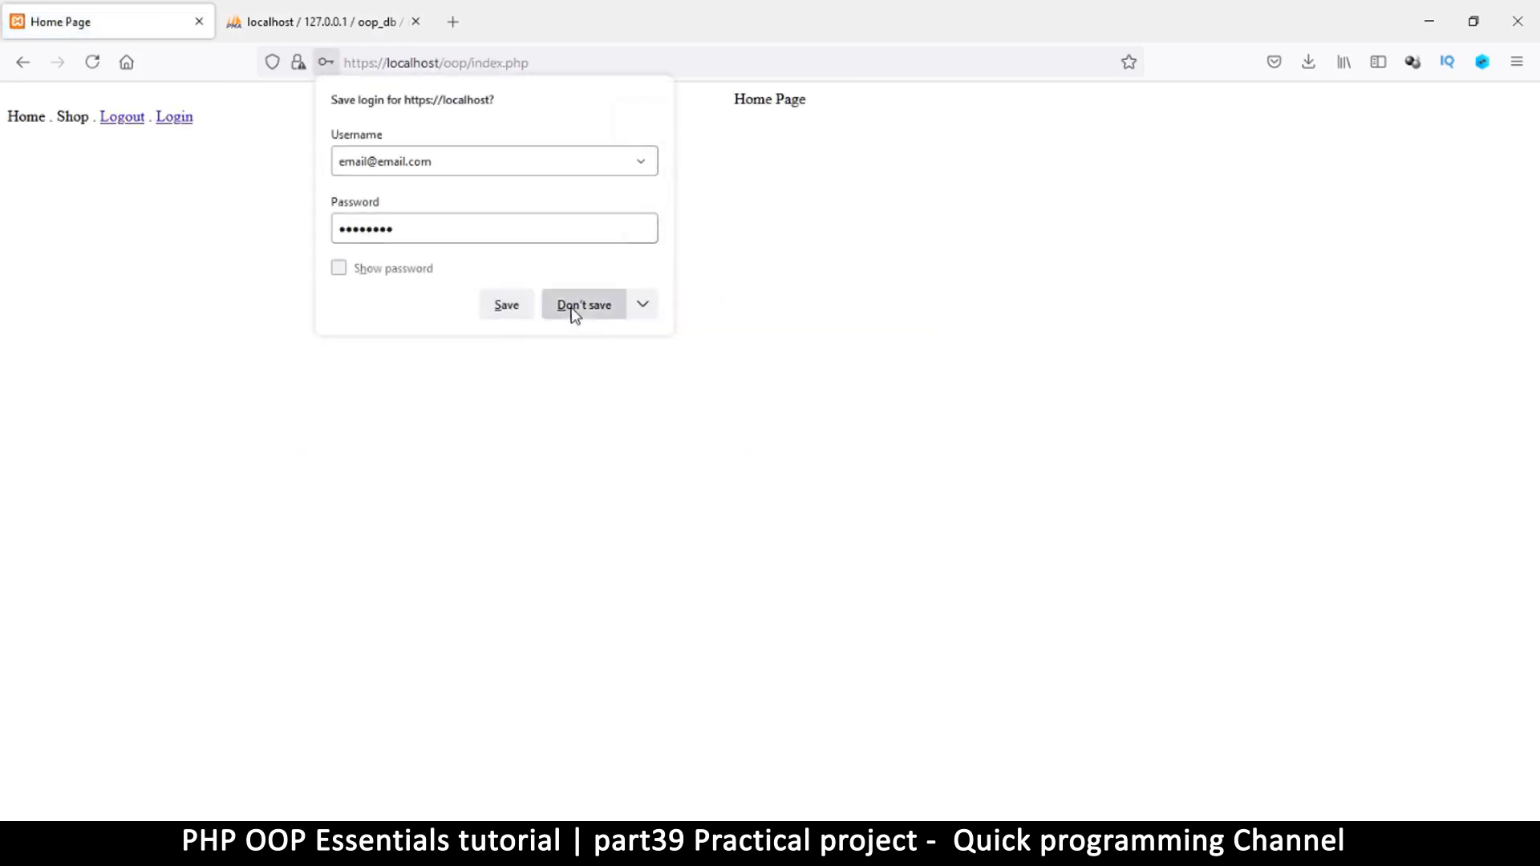
left_click(582, 305)
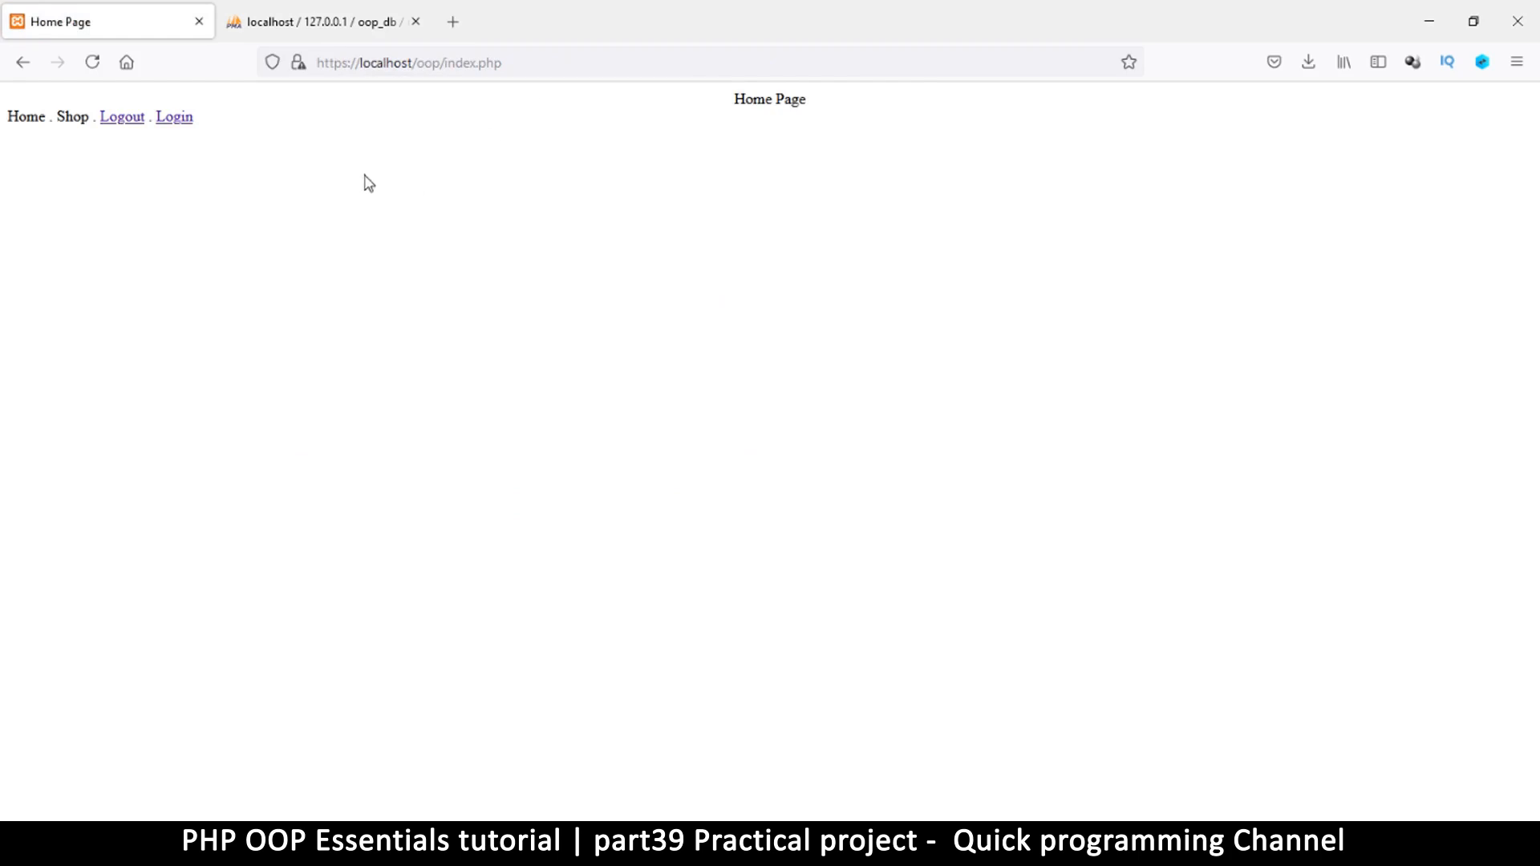
Zoom in and reload the Home Page, then switch back to Sublime Text
key("ctrl+plus")
key("ctrl+plus")
key("ctrl+plus")
key("ctrl+plus")
key("ctrl+plus")
key("ctrl+plus")
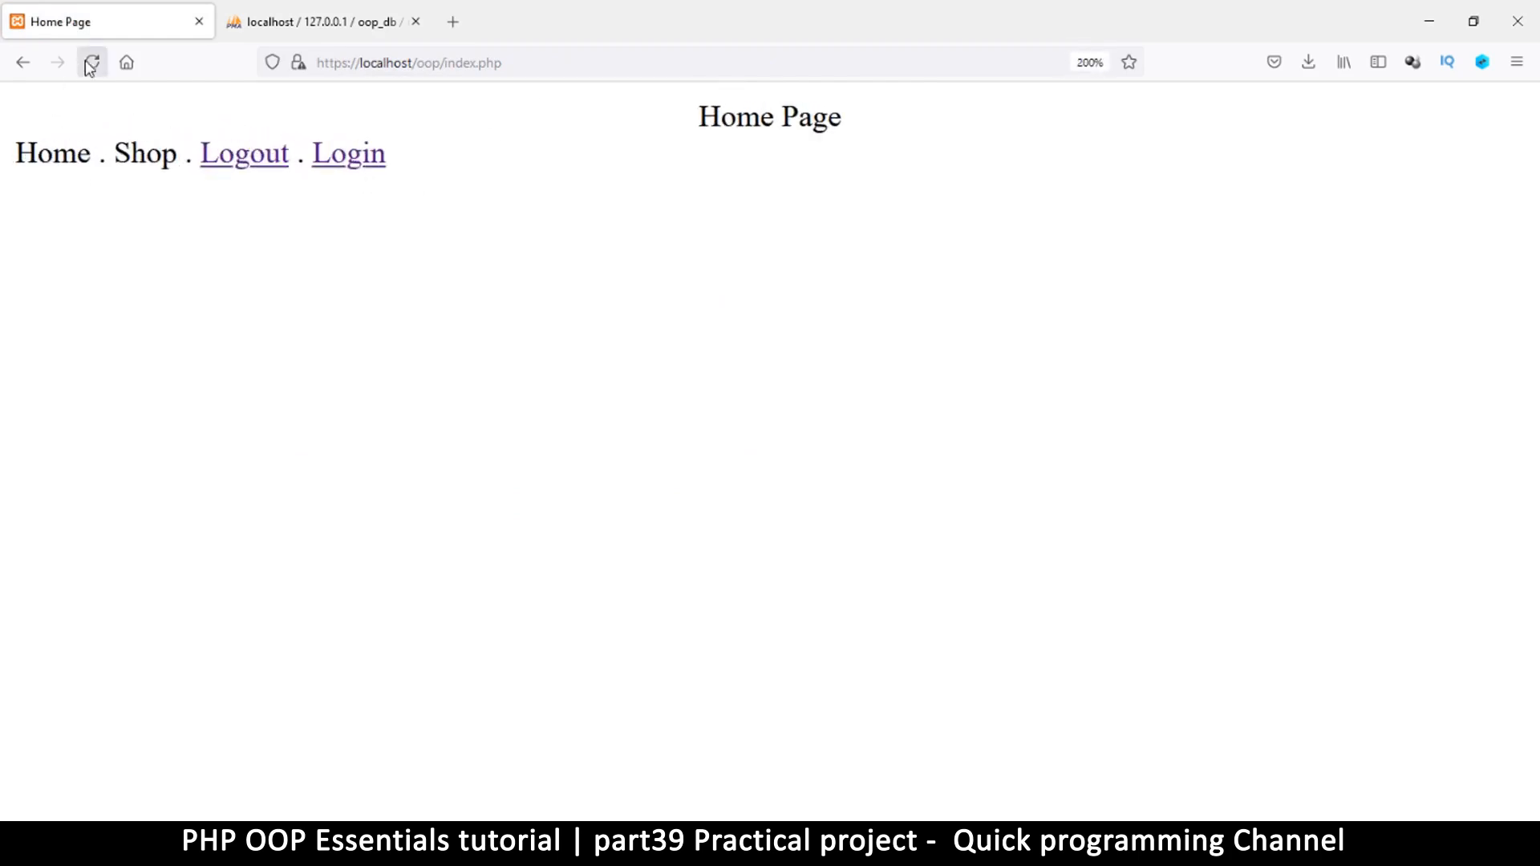
left_click(92, 63)
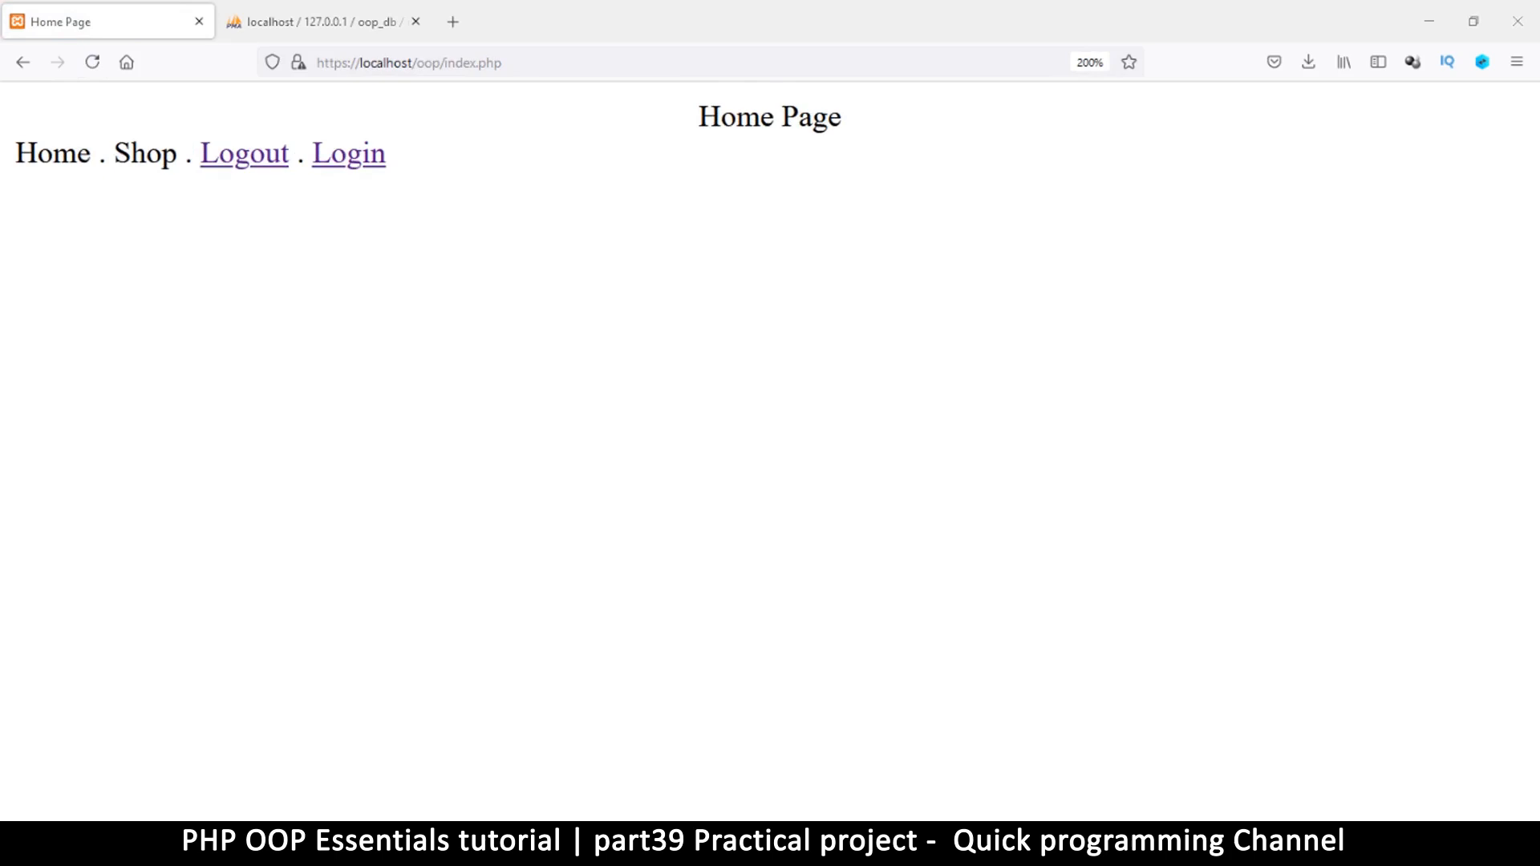
left_click(816, 734)
Compare init.php's commented session_start line with the session_destroy call in session.class.php
left_click(842, 56)
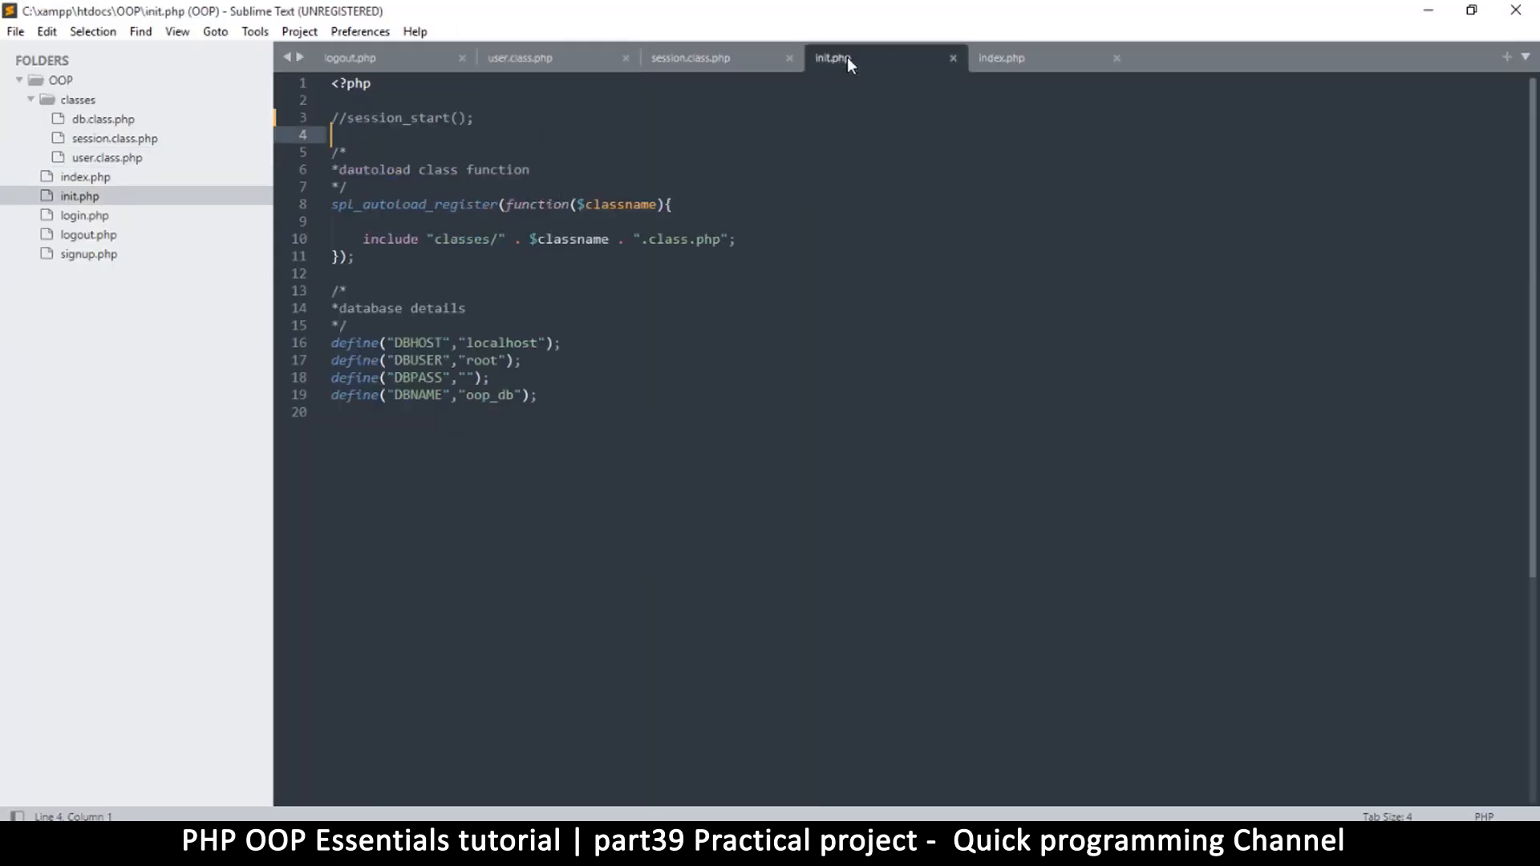
double_click(403, 117)
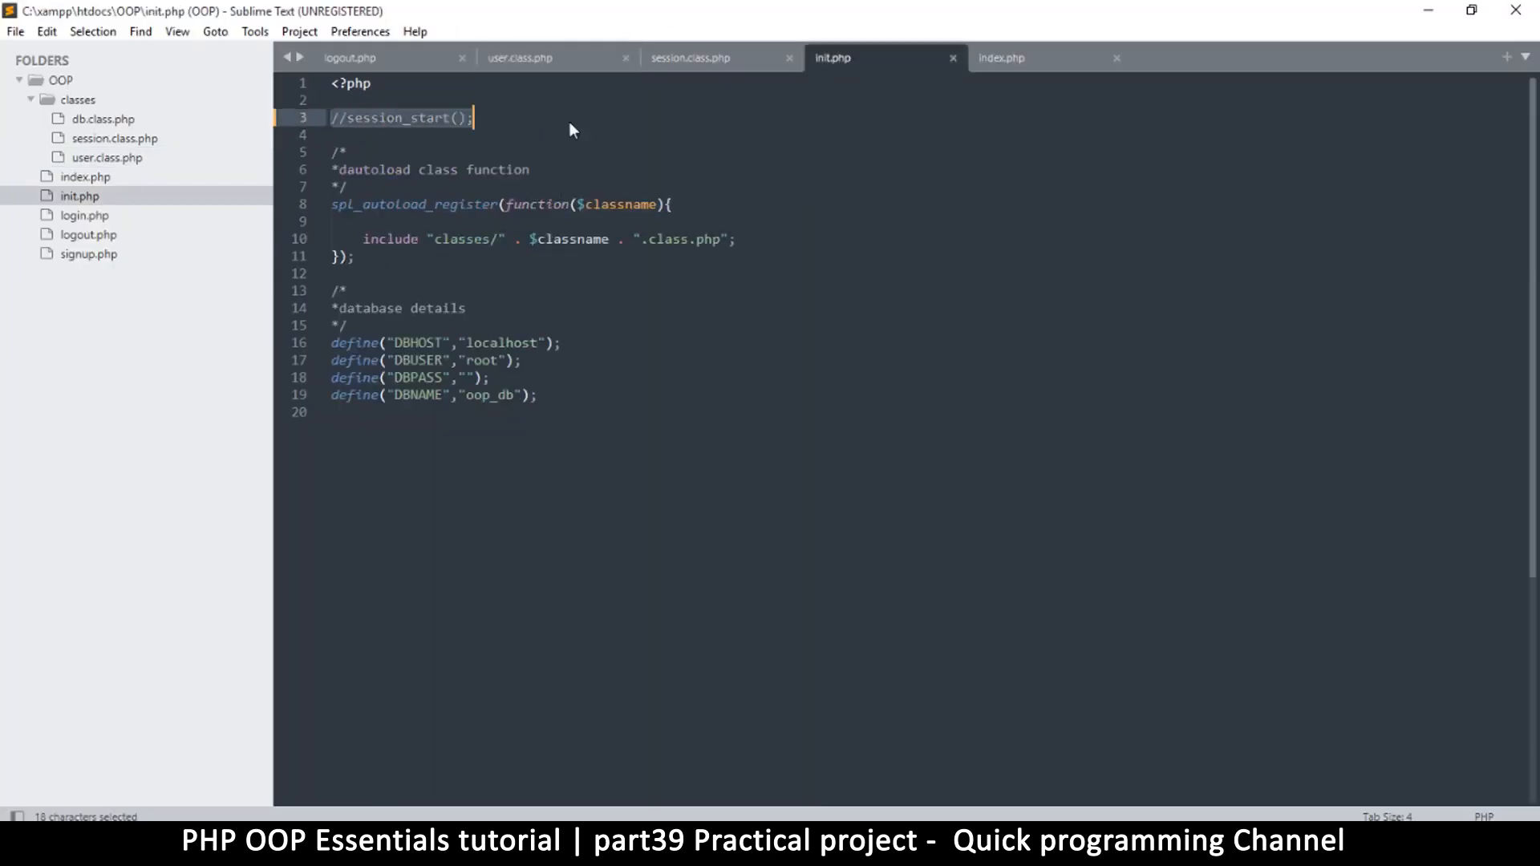
left_click(335, 134)
left_click(716, 57)
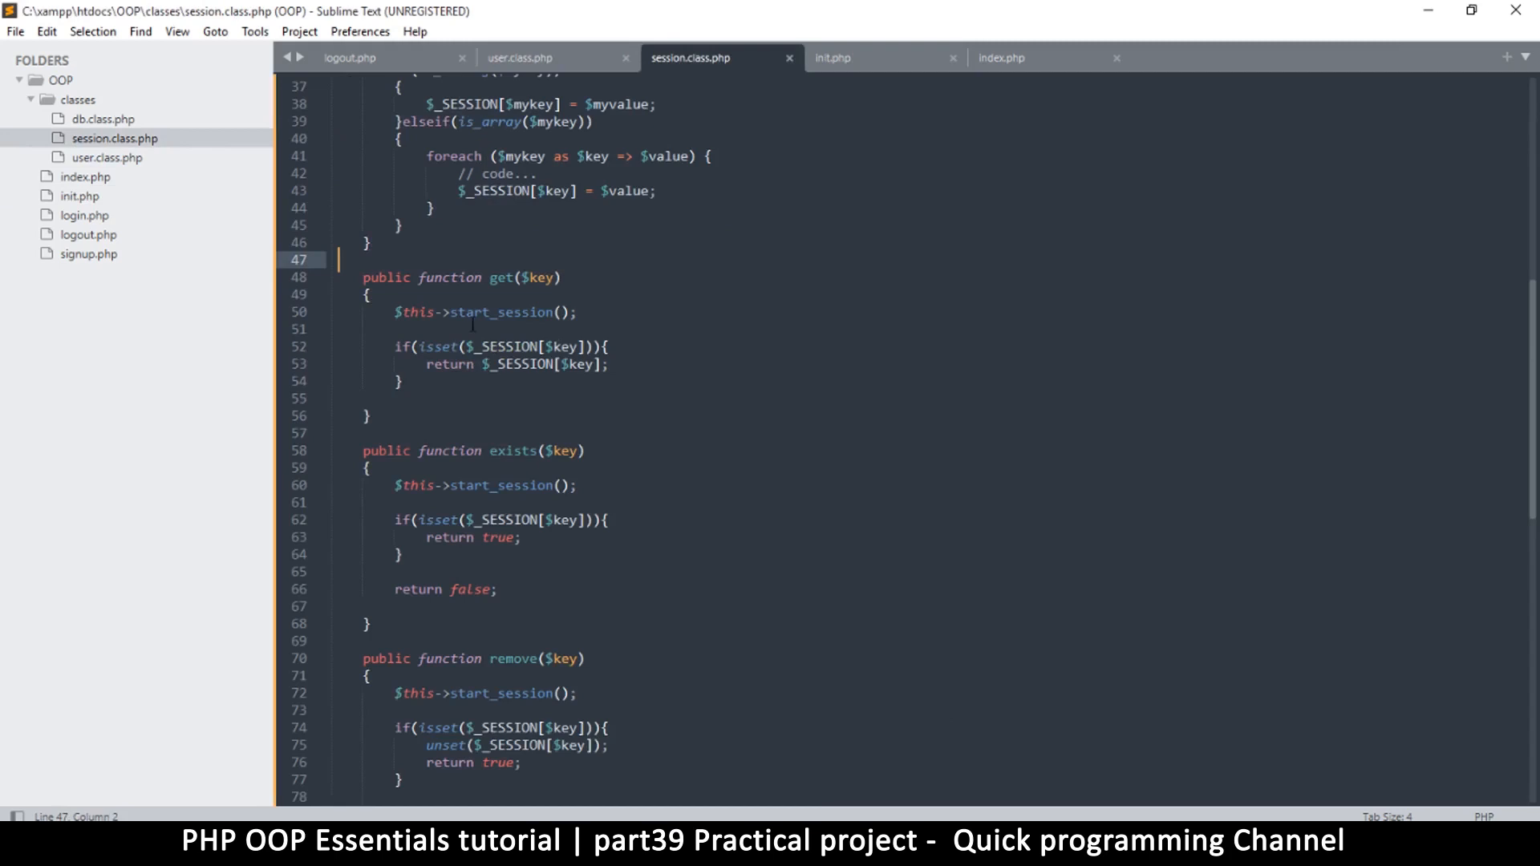
scroll(473, 323, "up", 2)
scroll(481, 289, "up", 2)
scroll(488, 267, "up", 2)
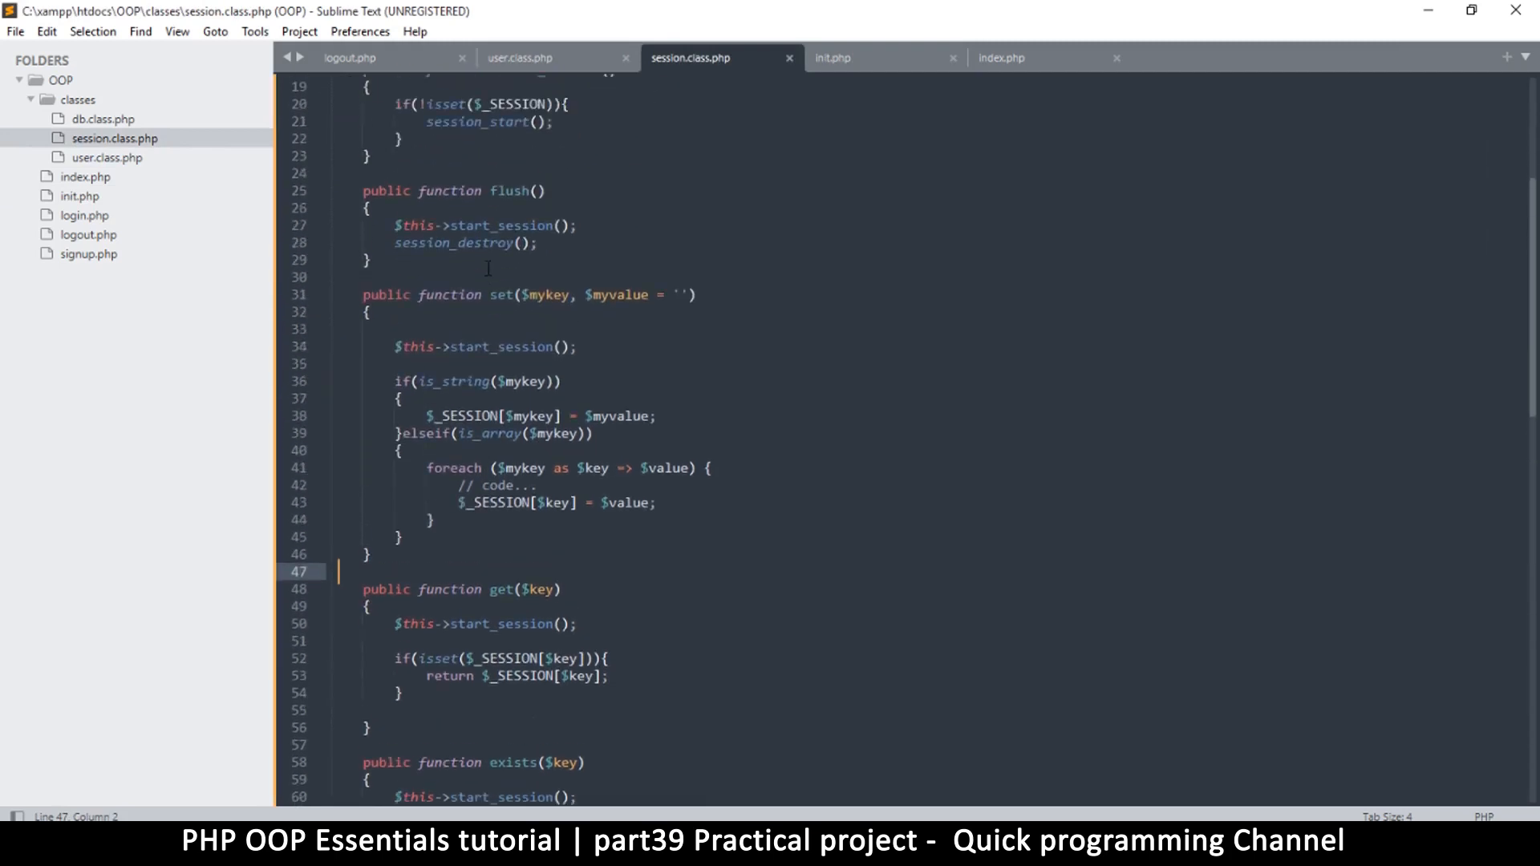
scroll(488, 267, "up", 1)
left_click_drag(394, 295, 621, 296)
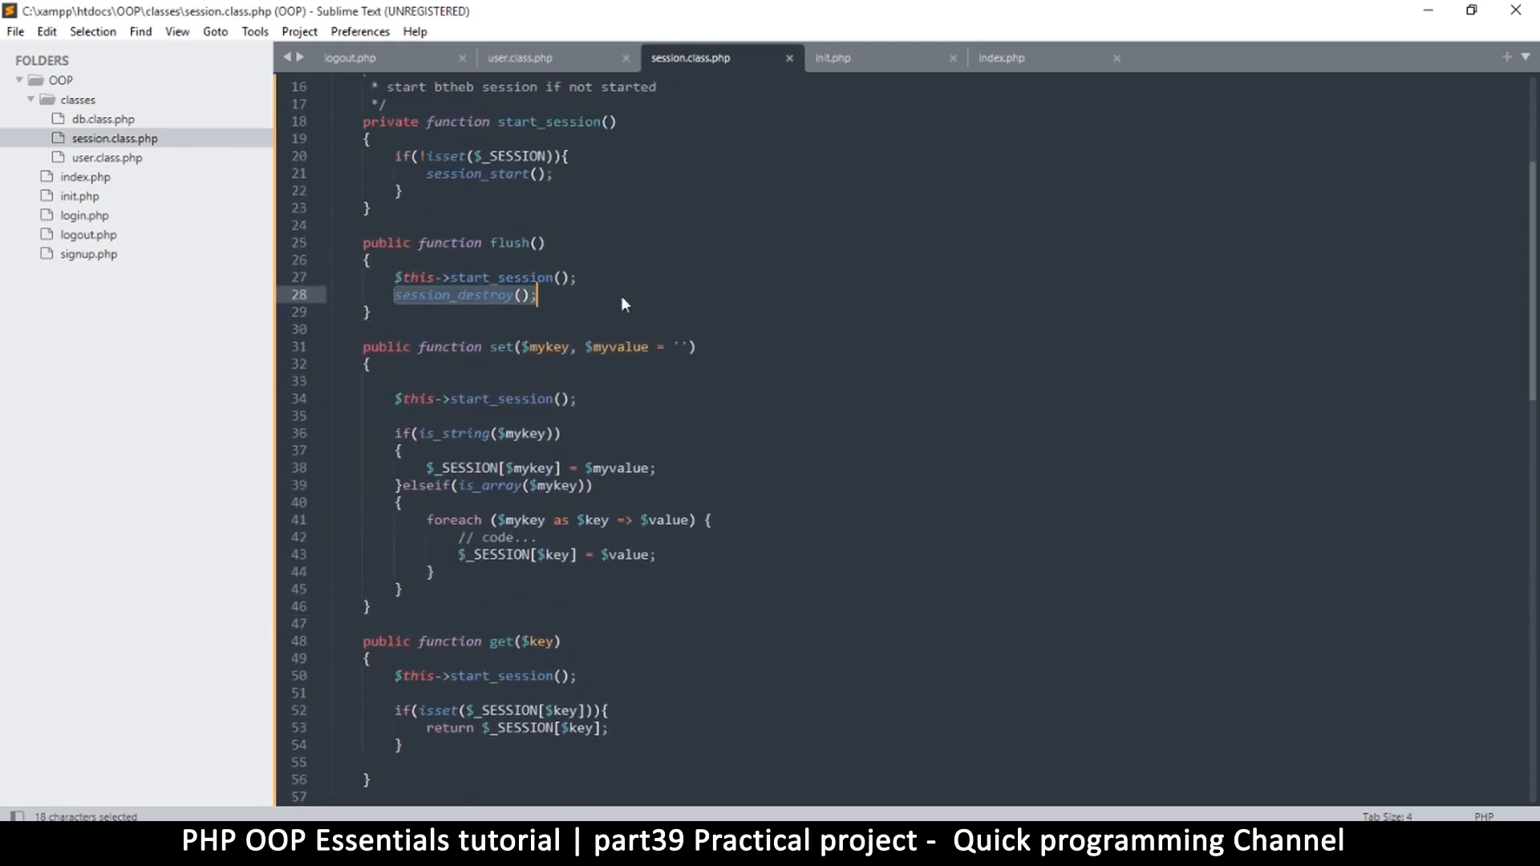
left_click(680, 297)
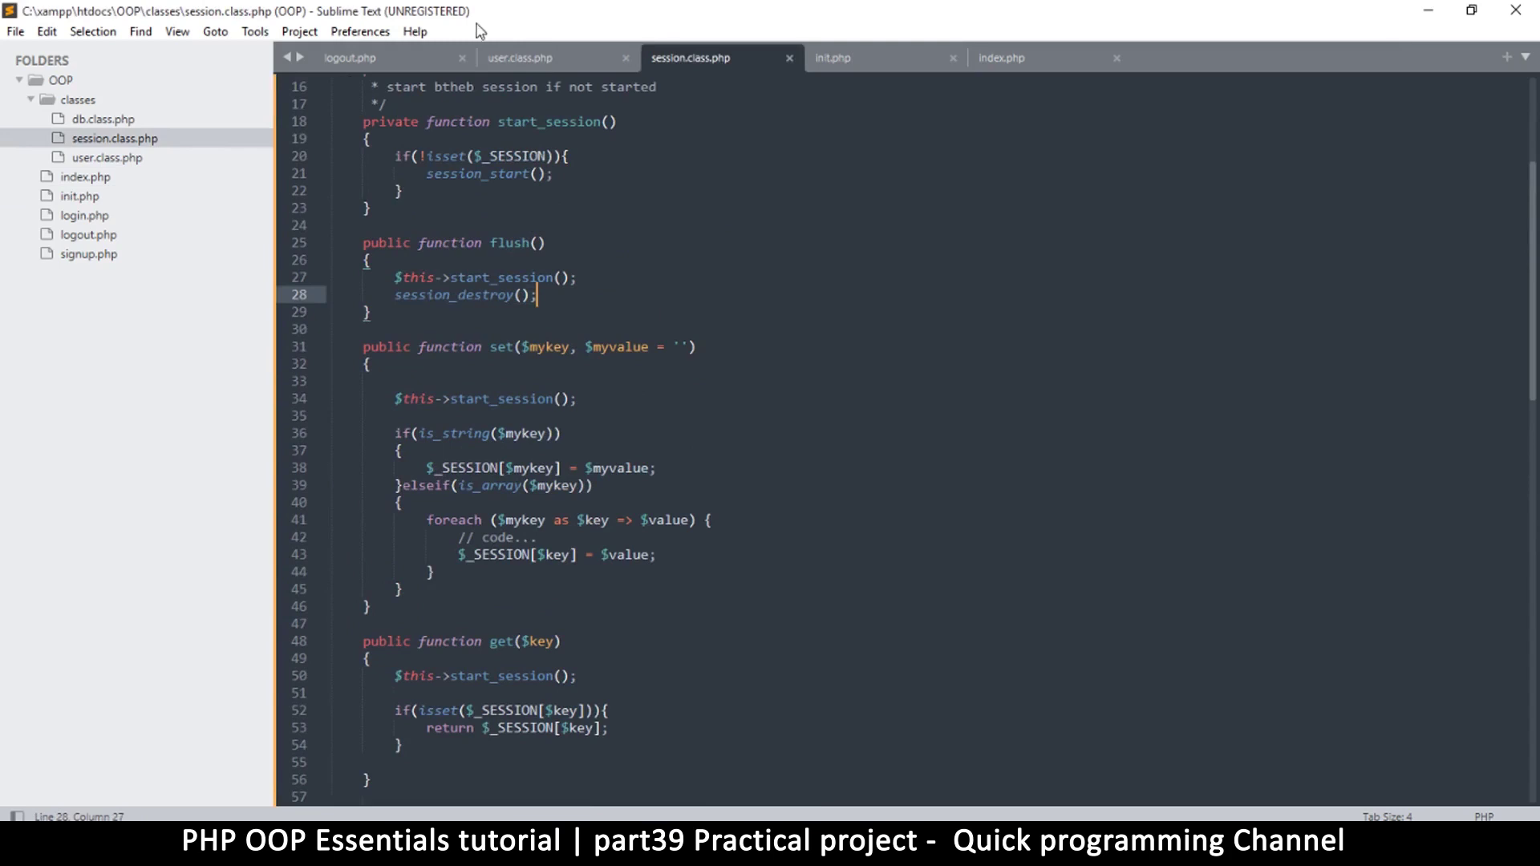
Delete the commented //session_start(); line from init.php and save the file
left_click(837, 57)
key("shift+Up")
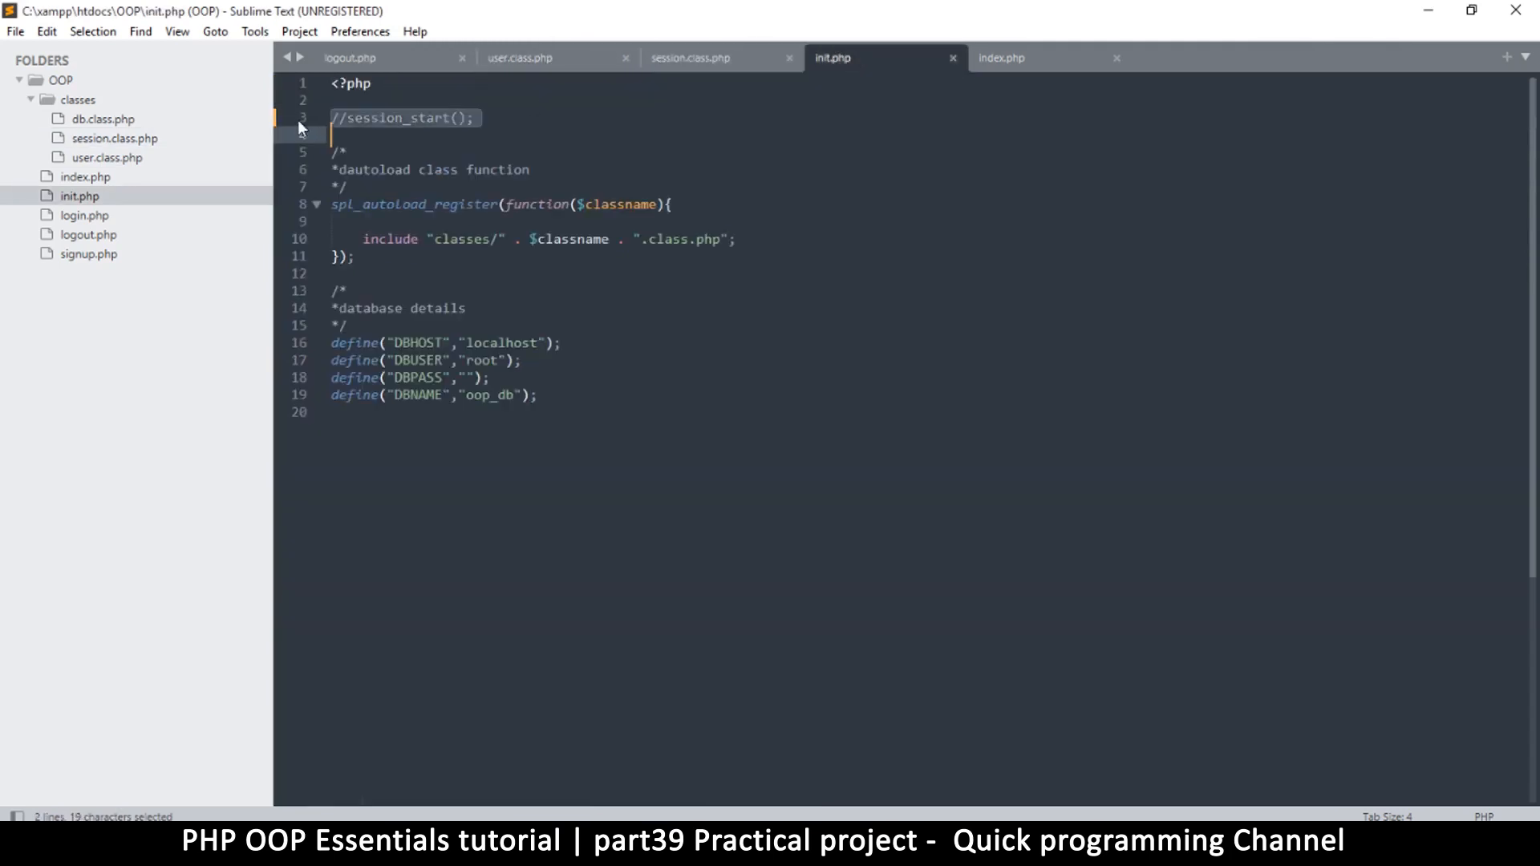
key("BackSpace")
key("ctrl+s")
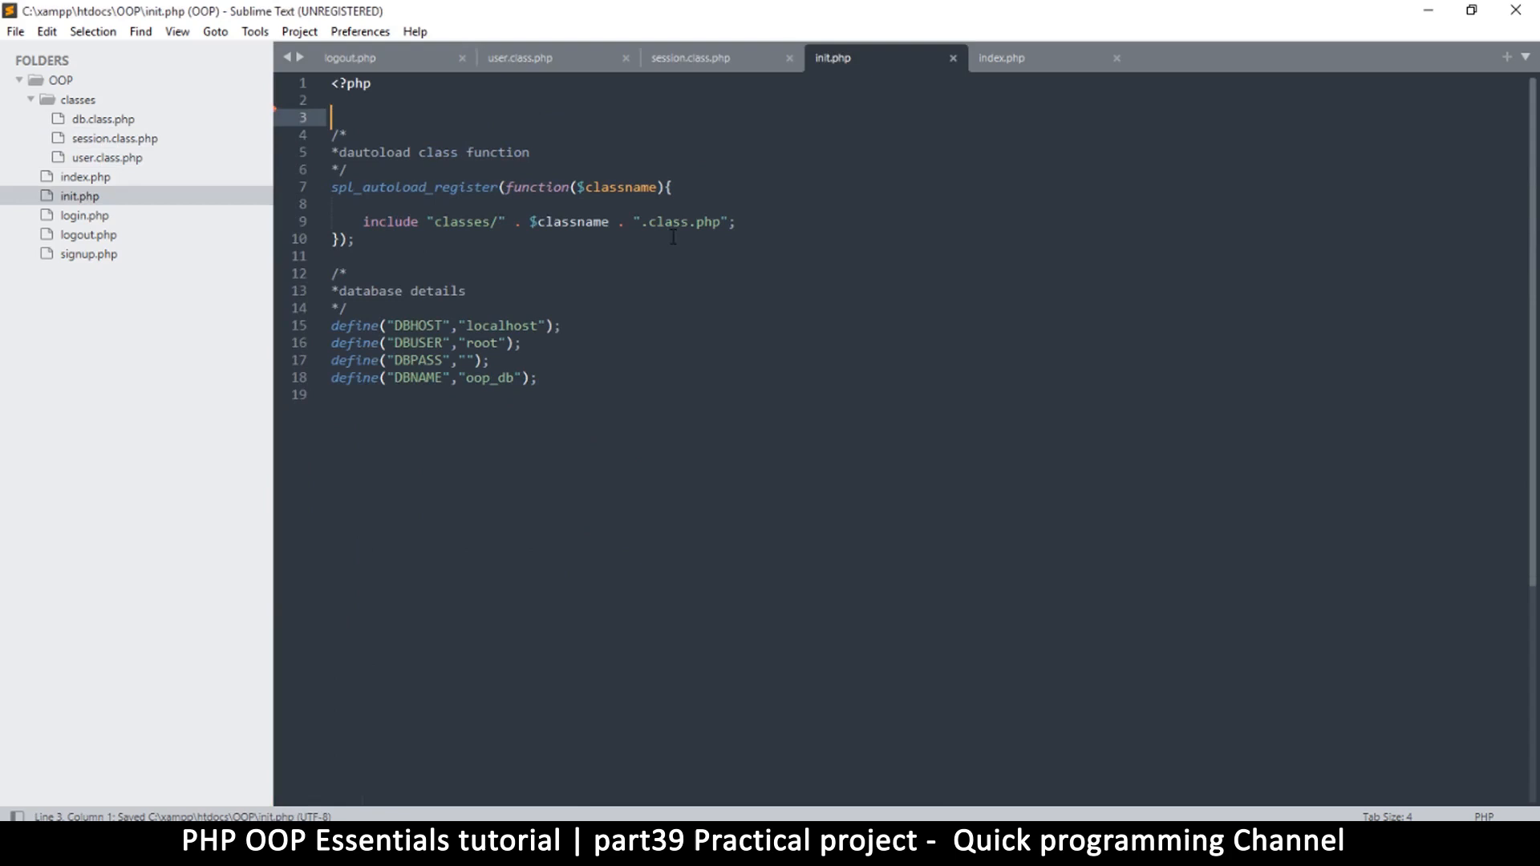